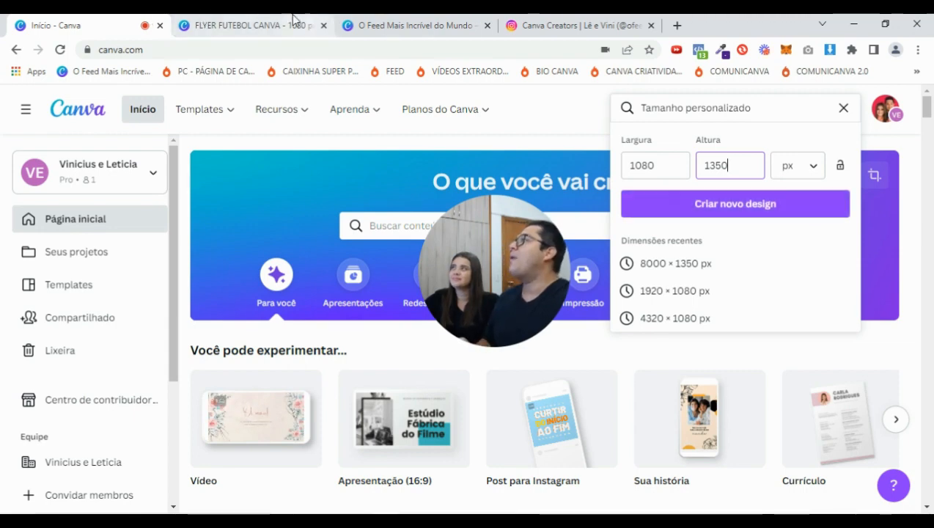
Switch to the FLYER FUTEBOL CANVA design and add a blank Página 2 after the ENZO flyer
click(261, 28)
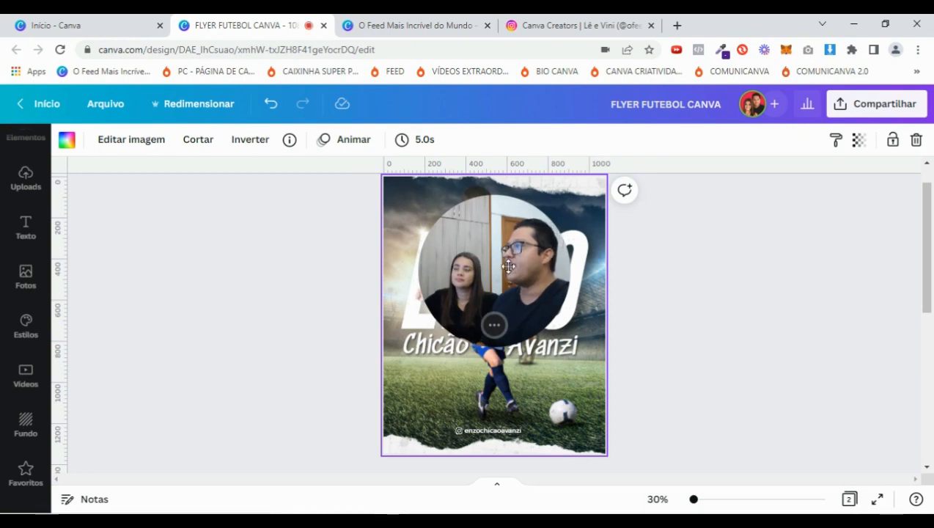
scroll(645, 222, up, 1)
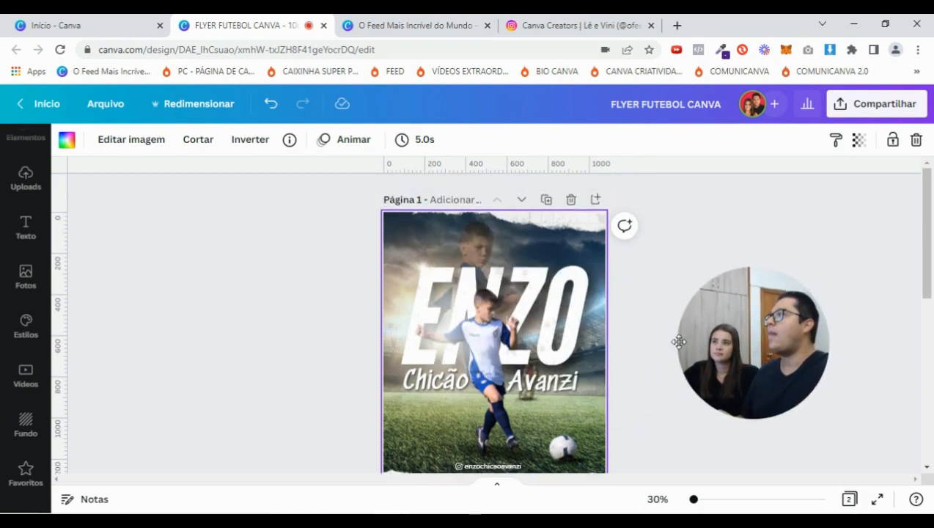
click(595, 200)
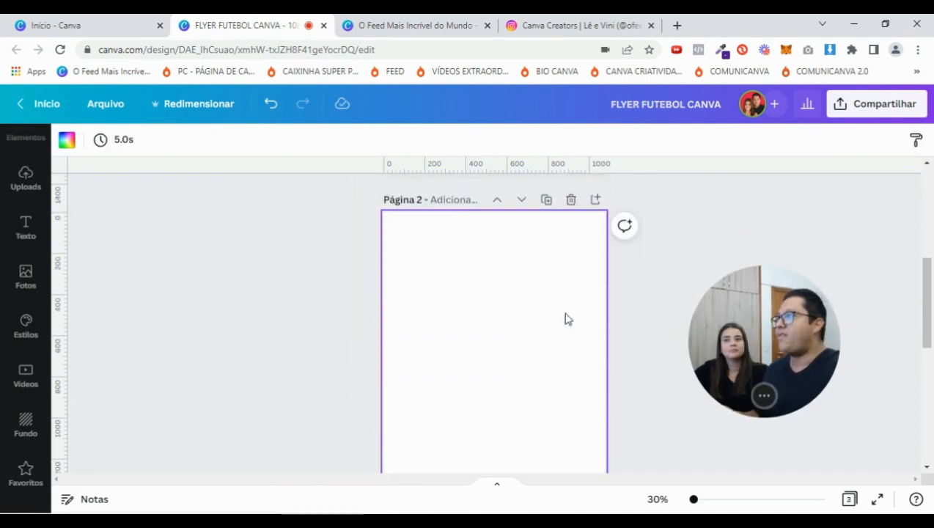
scroll(496, 314, down, 2)
scroll(529, 319, up, 2)
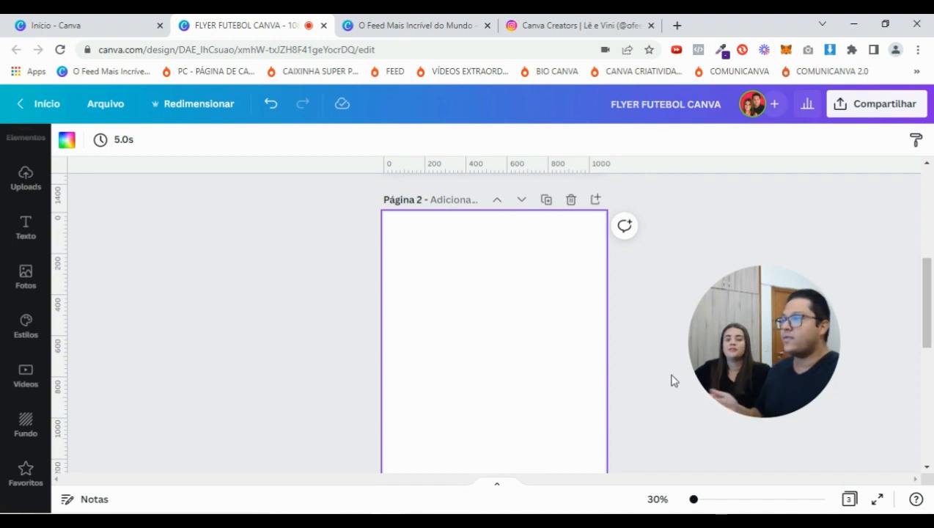
scroll(664, 371, down, 2)
scroll(928, 292, up, 1)
click(929, 292)
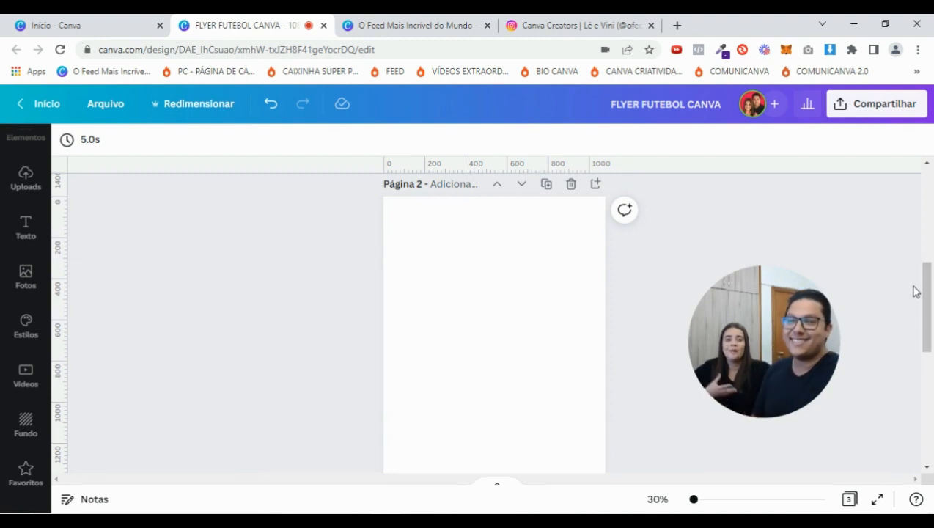
Search the Elementos library for ESTÁDIO
scroll(30, 220, up, 1)
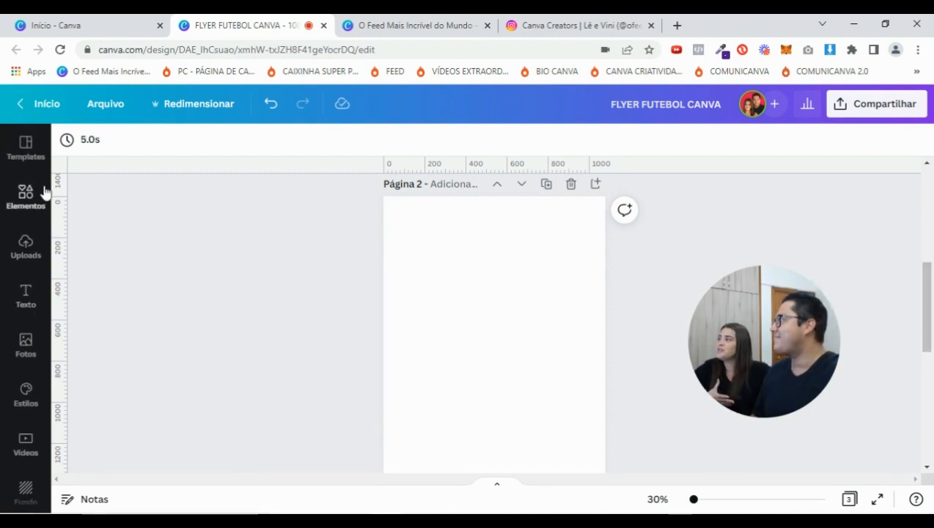
click(22, 198)
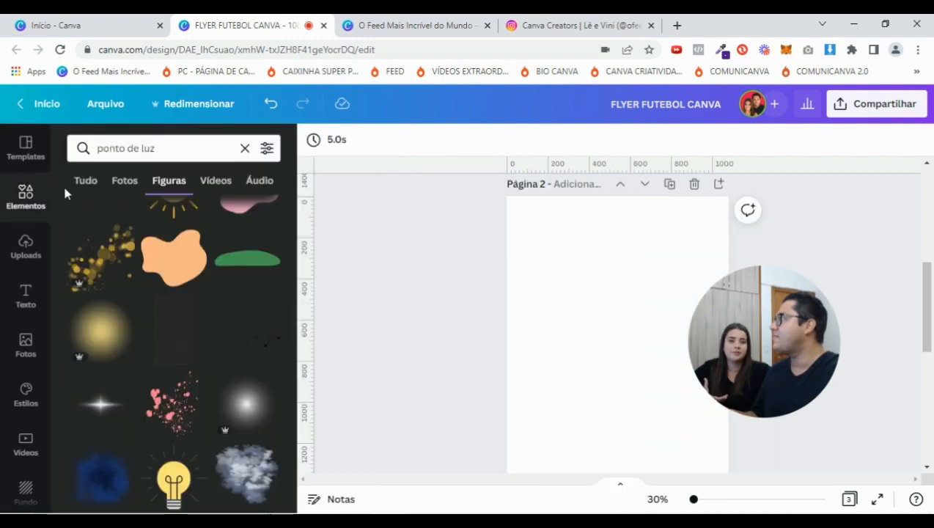
click(243, 148)
text(ESTPA)
key(BackSpace)
key(BackSpace)
key(BackSpace)
text(TÁDIO)
key(Return)
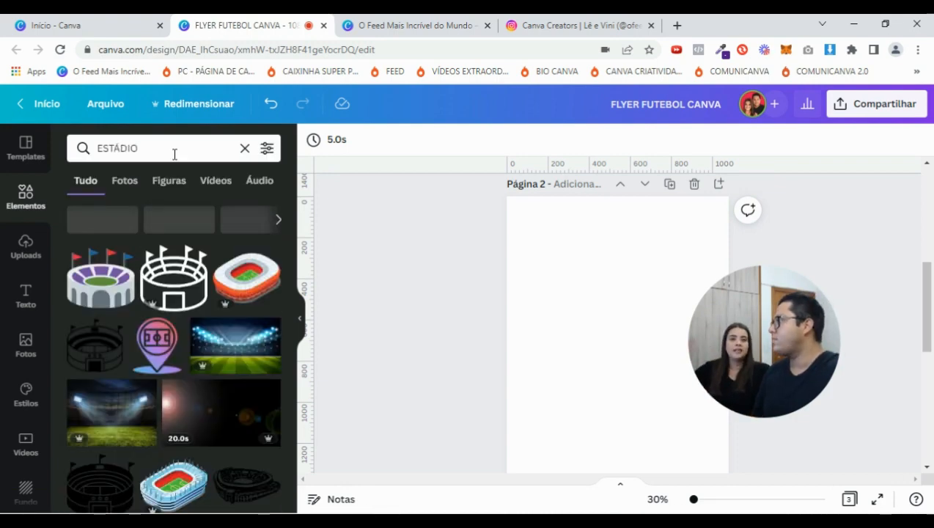
Filter the ESTÁDIO results to Fotos, browse the stadium photos, then bring up the Mais apps list
click(126, 183)
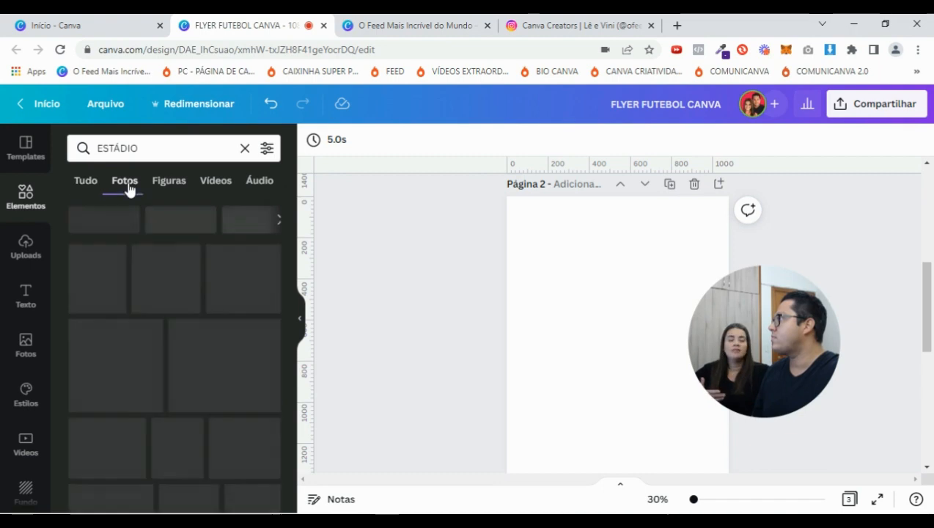
scroll(176, 253, down, 2)
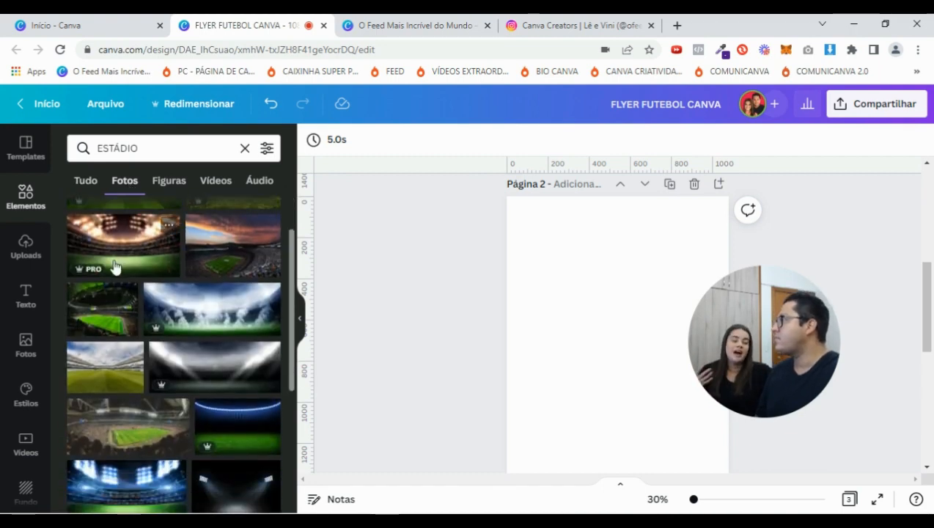
scroll(161, 264, down, 6)
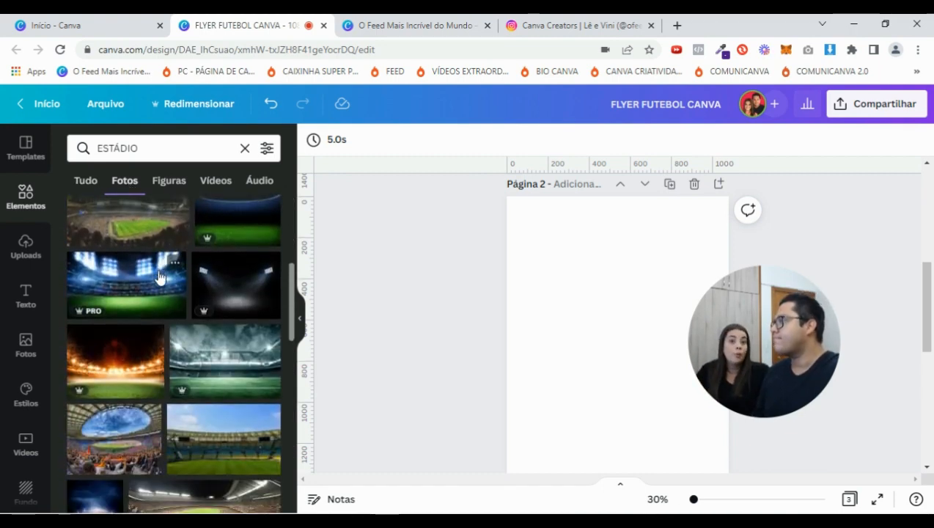
scroll(147, 286, down, 4)
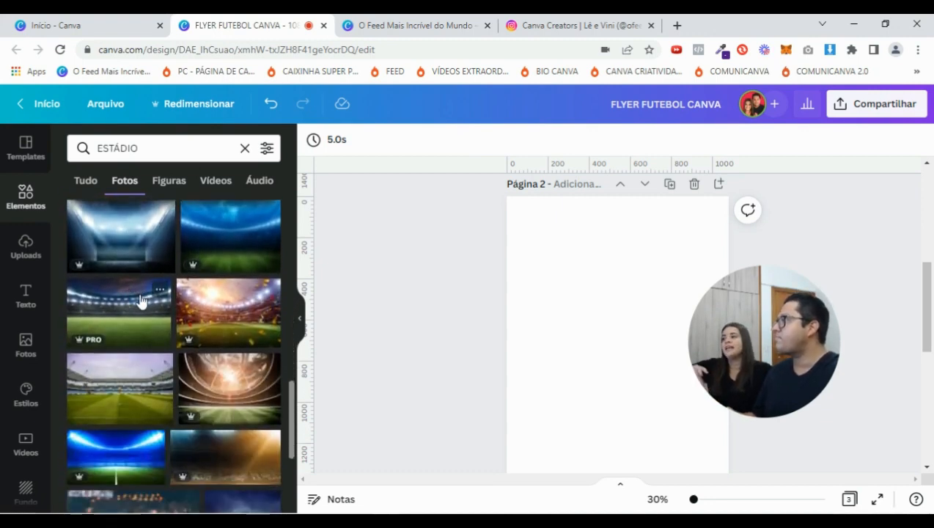
scroll(146, 293, down, 1)
scroll(146, 298, down, 5)
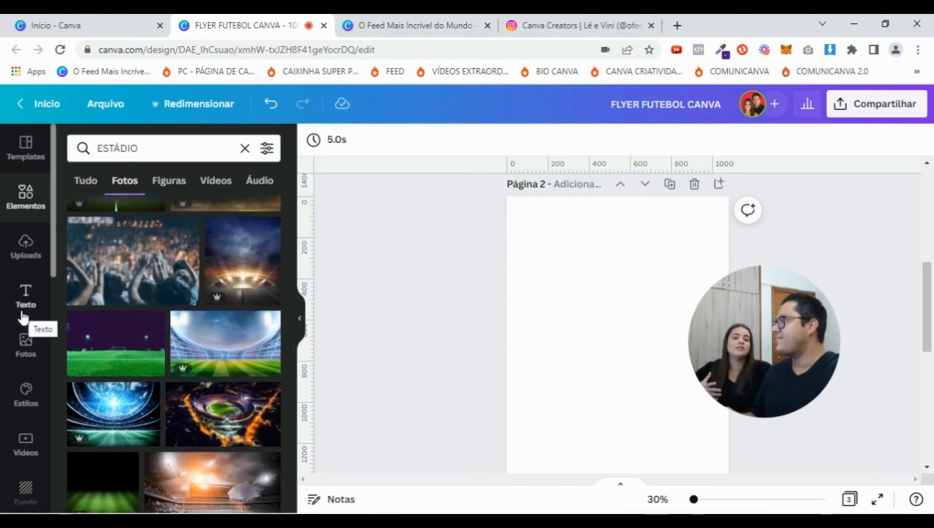
scroll(22, 317, down, 5)
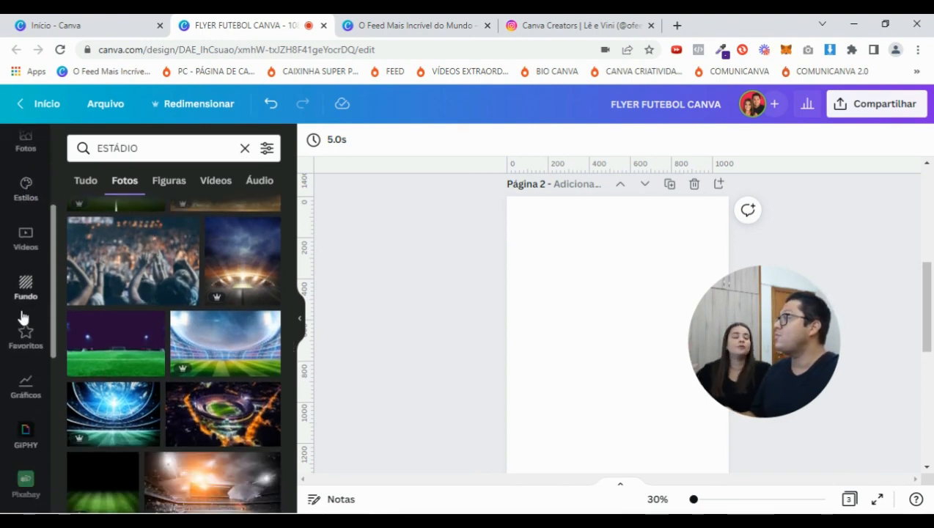
scroll(22, 317, down, 4)
scroll(22, 317, down, 4)
click(25, 487)
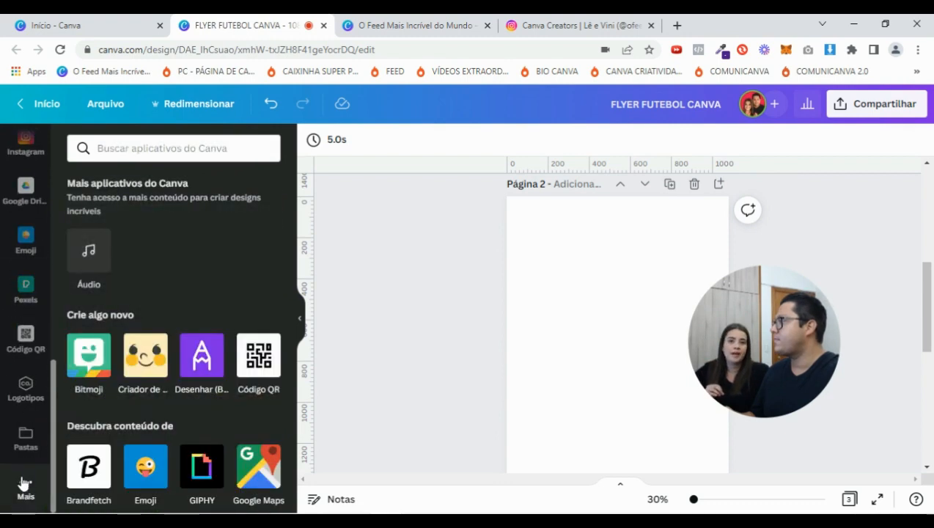
Open the Pixabay app and search it for ESTÁDIO
scroll(84, 359, down, 3)
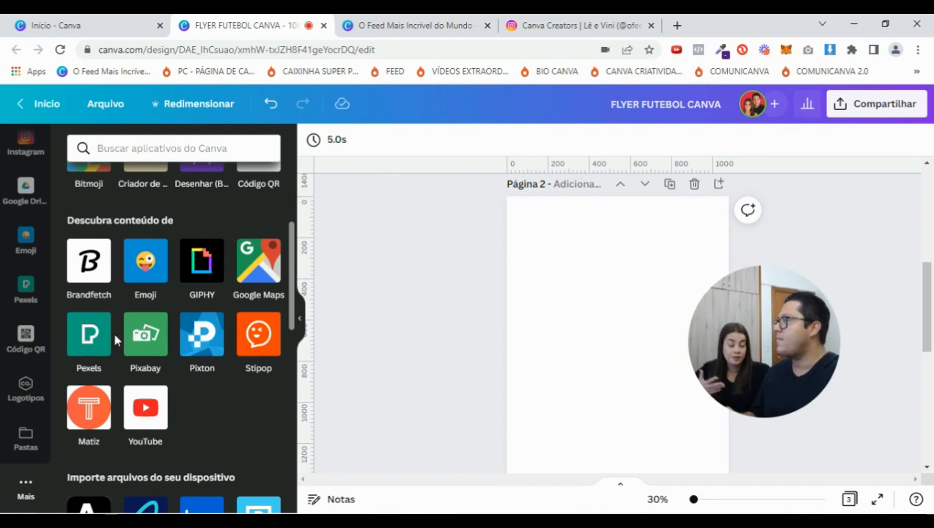
click(149, 343)
click(132, 149)
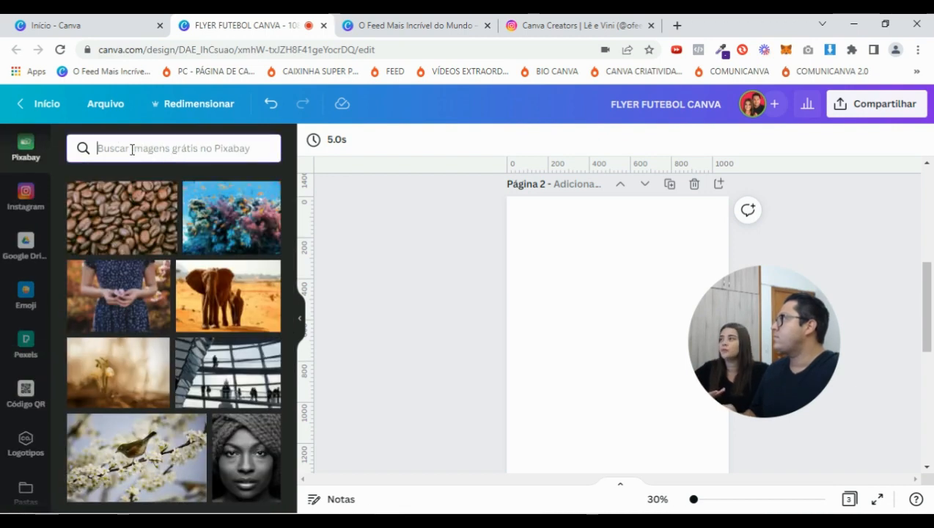
text(FUTE)
key(BackSpace)
key(BackSpace)
text(ESTÁDIO)
key(Return)
Browse the Pixabay stadium and football pitch photo results
scroll(190, 332, down, 2)
scroll(190, 331, down, 4)
scroll(190, 334, down, 6)
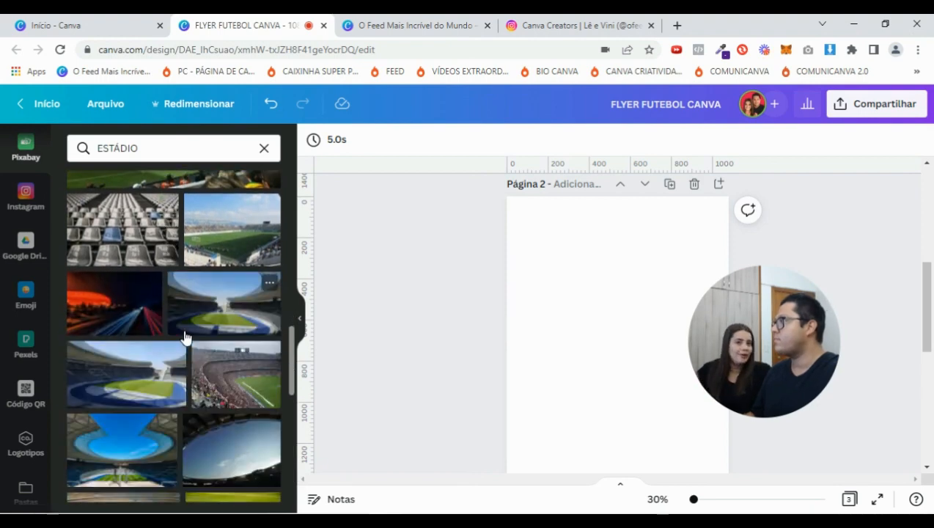
scroll(185, 338, down, 3)
drag(737, 336, 797, 332)
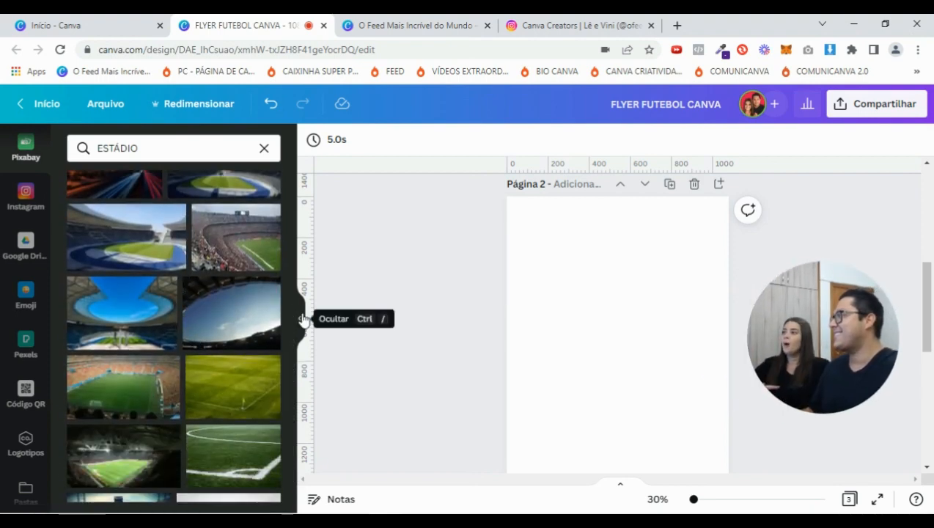
scroll(129, 314, down, 2)
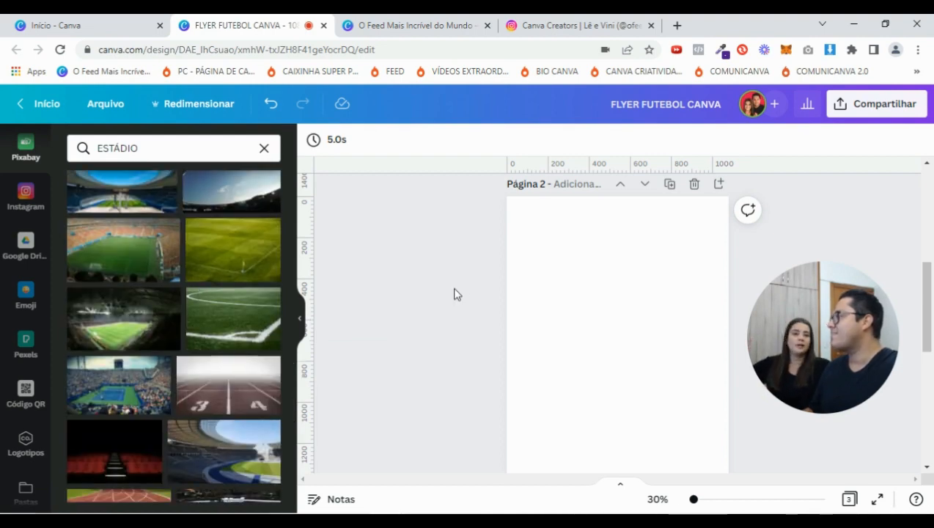
scroll(735, 294, up, 5)
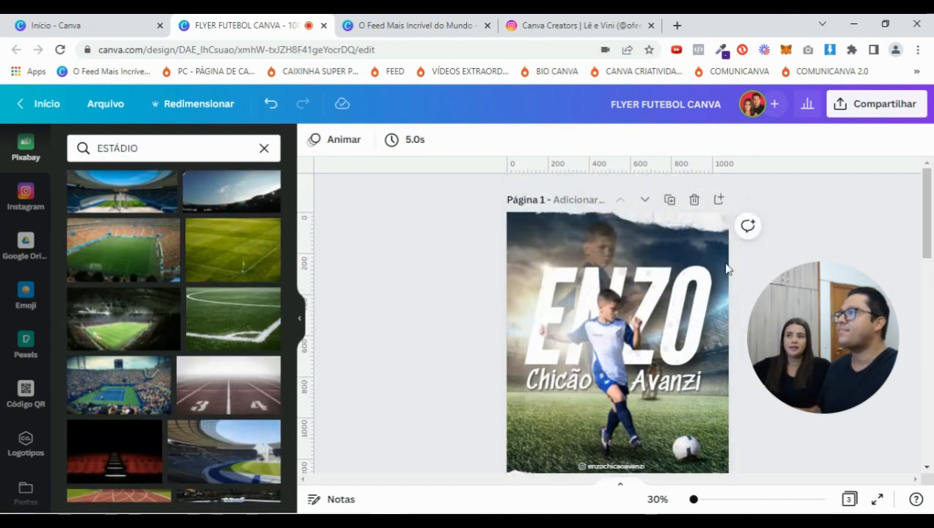
Copy the stadium background from page 1 and paste it onto page 2
scroll(579, 308, down, 2)
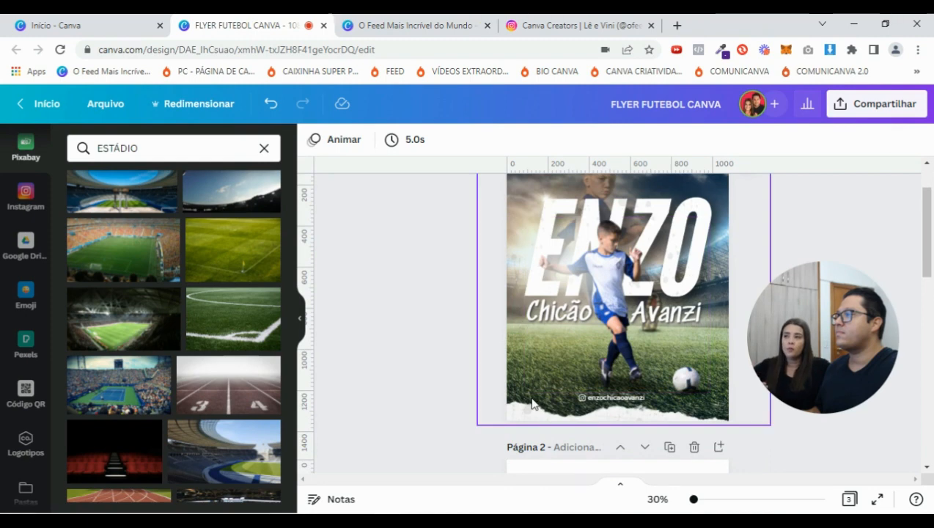
click(533, 404)
click(533, 404)
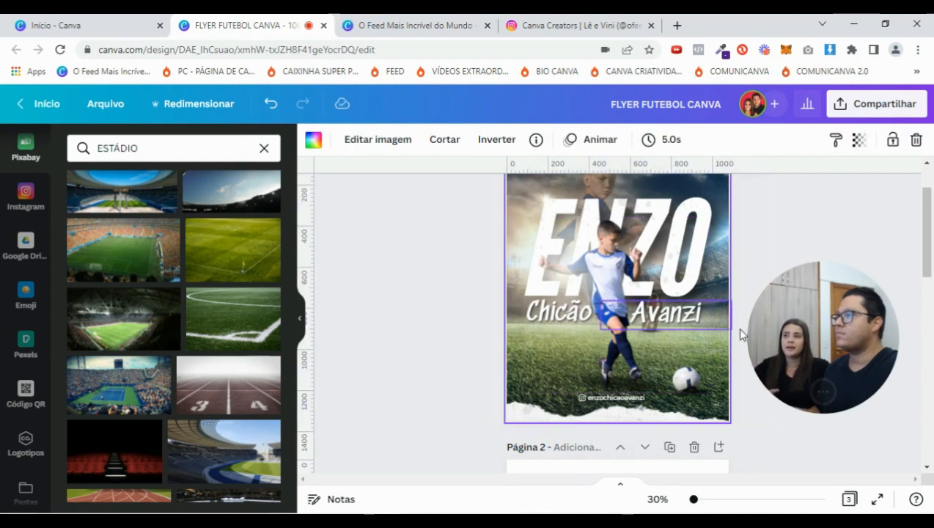
scroll(787, 263, up, 2)
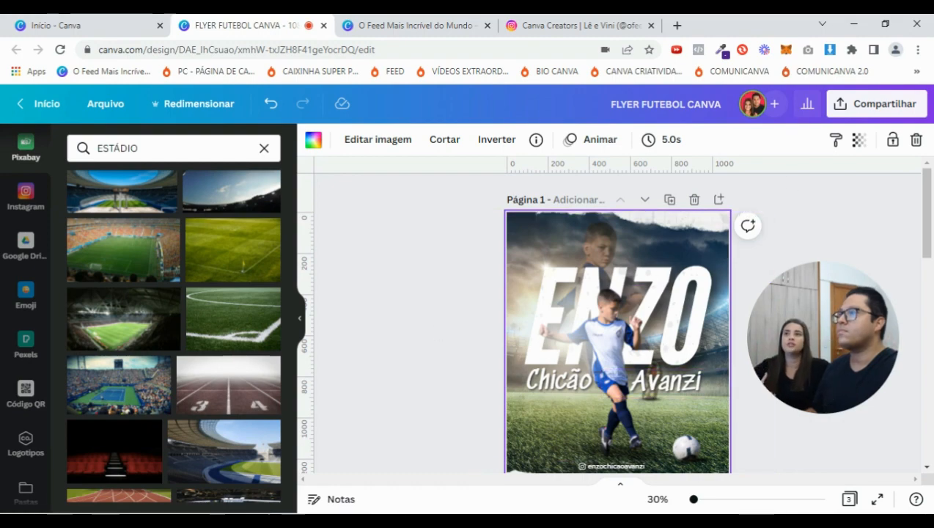
scroll(531, 455, down, 5)
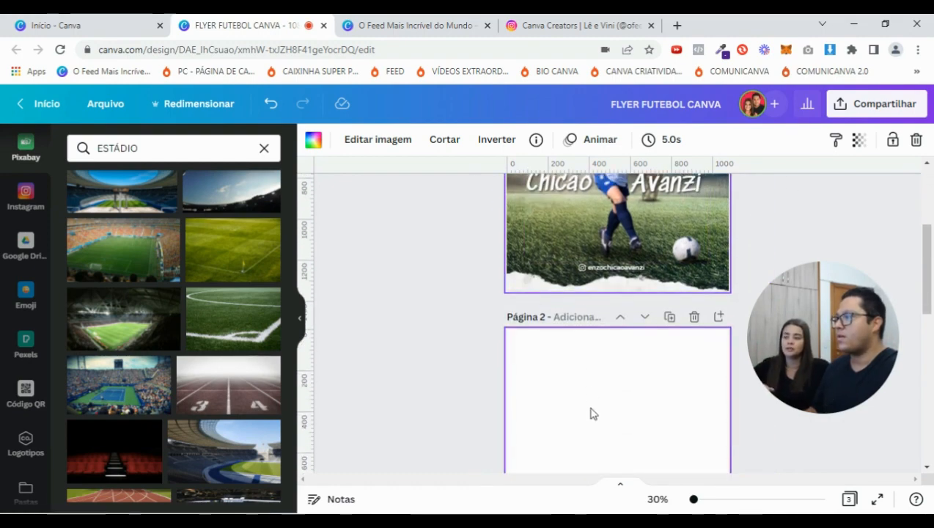
key(ctrl+v)
scroll(614, 383, down, 4)
scroll(613, 367, up, 2)
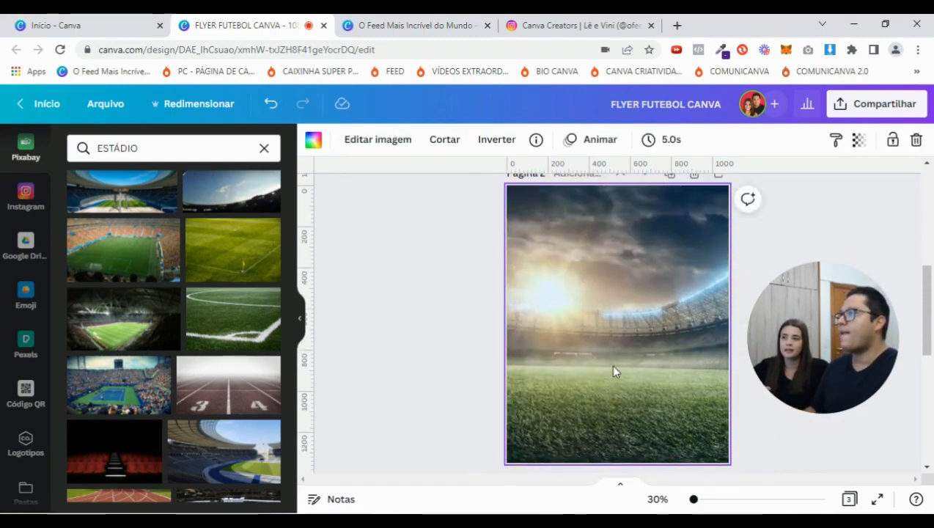
Detach the pasted stadium image from the page 2 background and adjust its placement
right_click(613, 366)
click(681, 446)
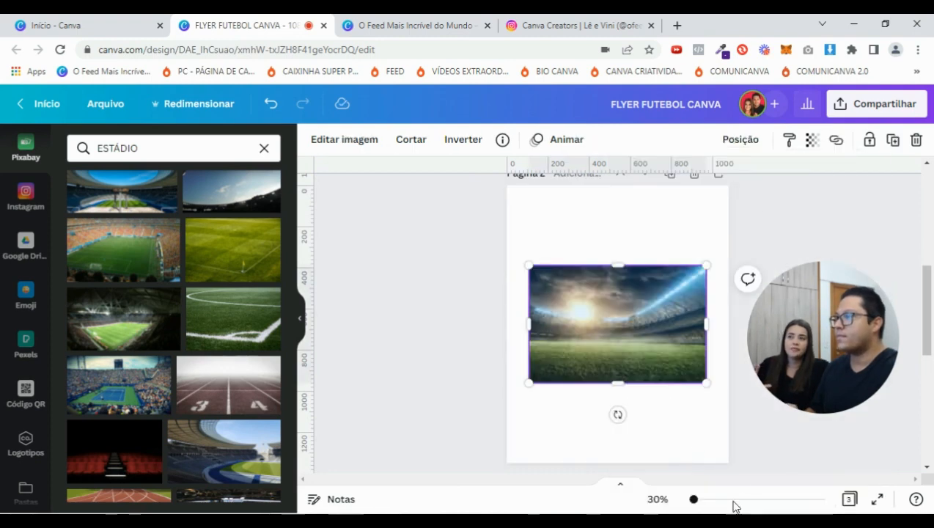
drag(694, 502, 702, 502)
drag(841, 366, 869, 277)
drag(703, 501, 695, 501)
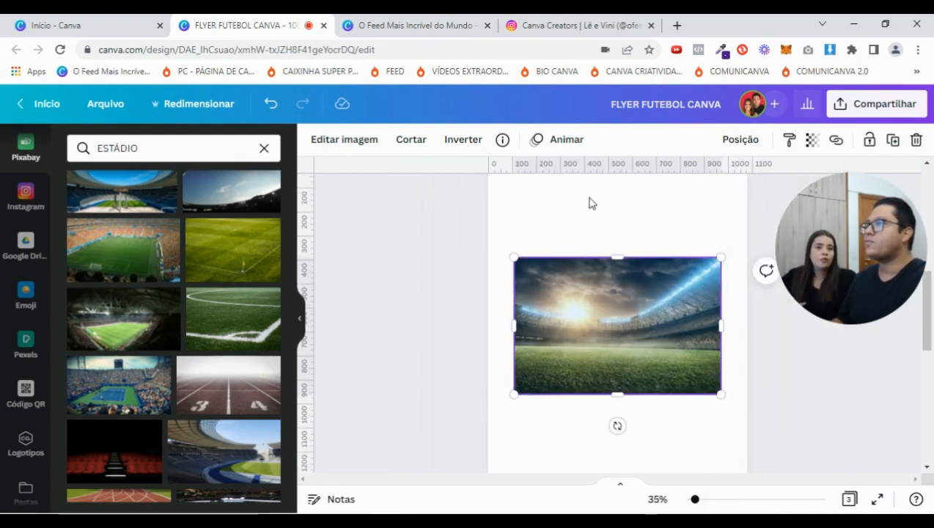
click(585, 233)
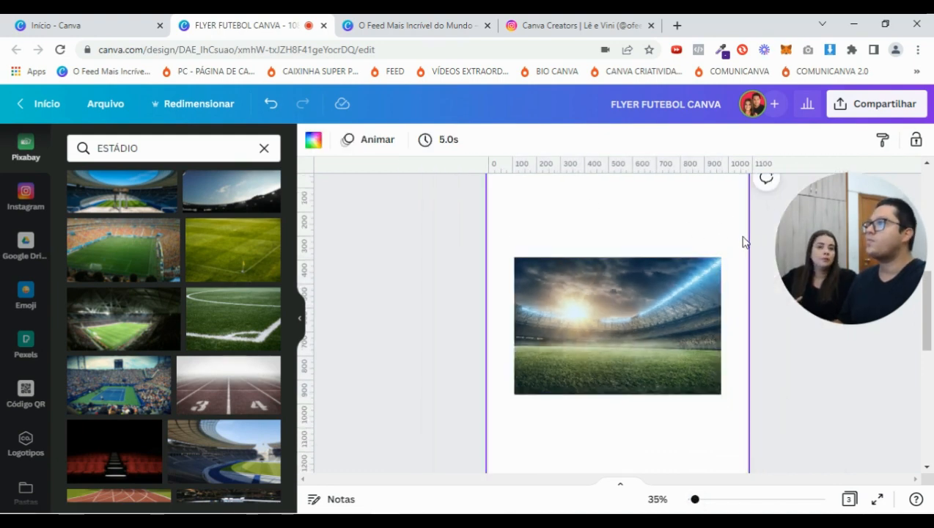
drag(835, 265, 827, 293)
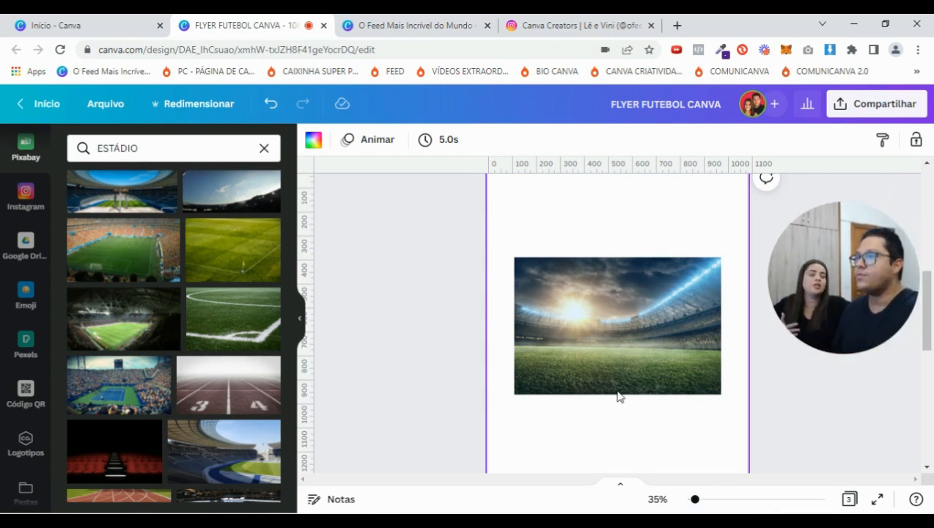
Fade the stadium photo to a transparency of 65, then deselect it
scroll(591, 294, up, 5)
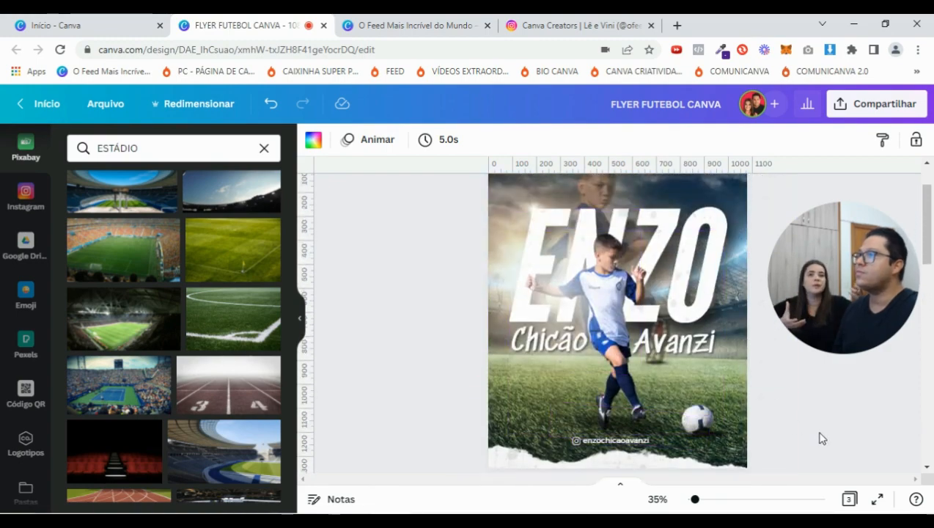
scroll(821, 438, down, 5)
drag(700, 502, 702, 502)
click(635, 367)
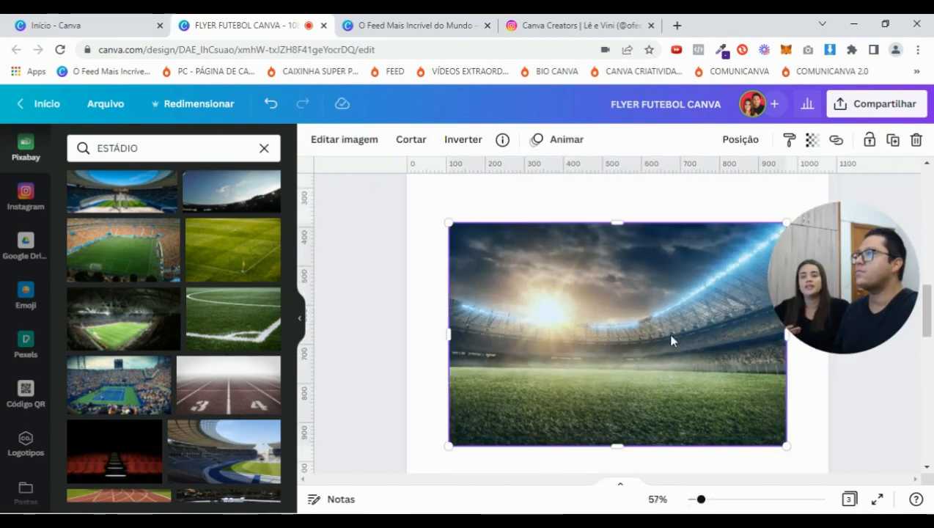
click(812, 145)
drag(804, 196, 737, 208)
click(513, 198)
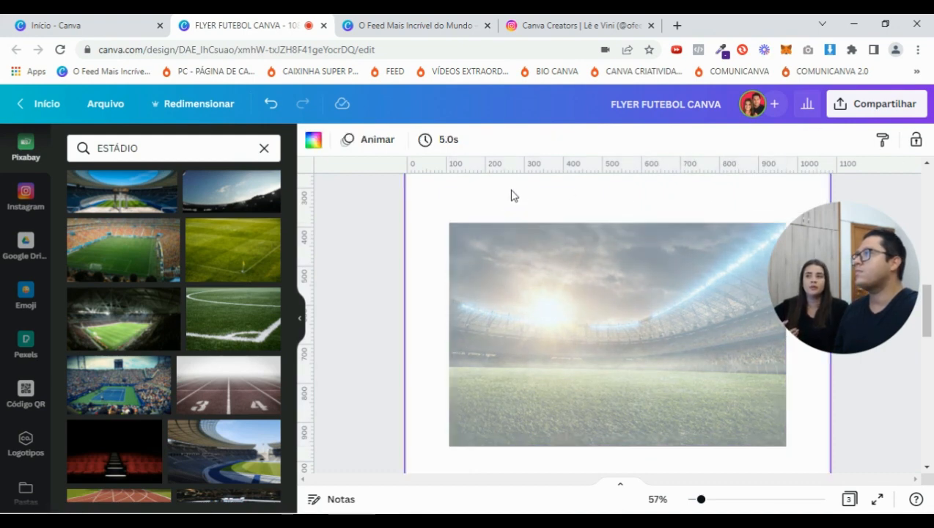
Try green, red and blue page backgrounds, then settle on white
click(311, 142)
click(192, 309)
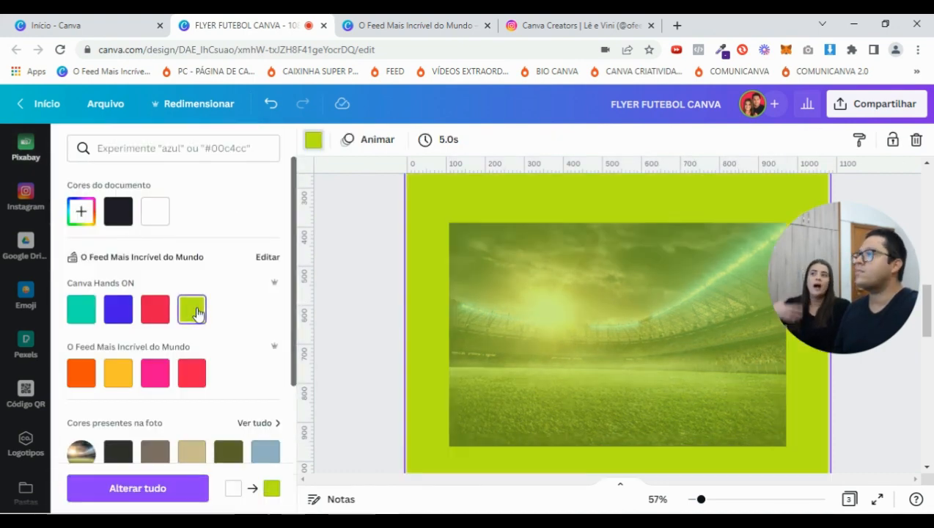
click(154, 309)
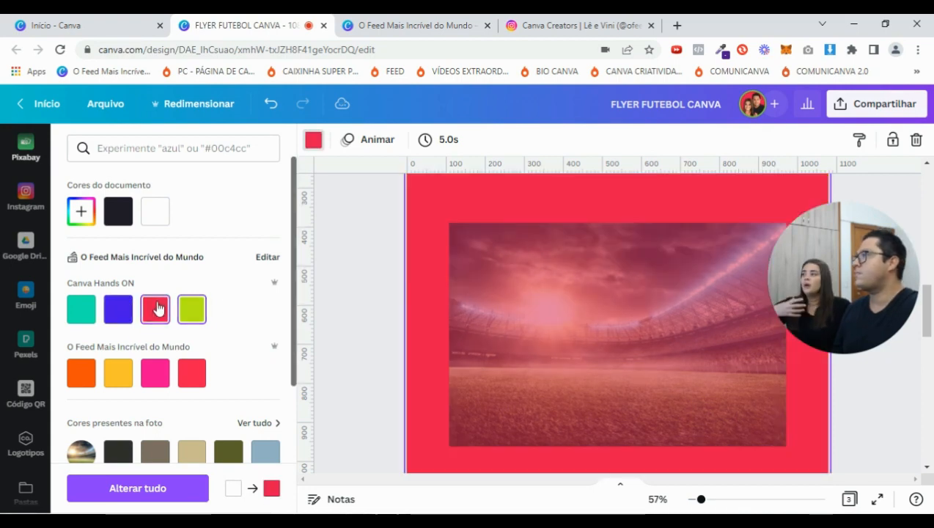
click(119, 309)
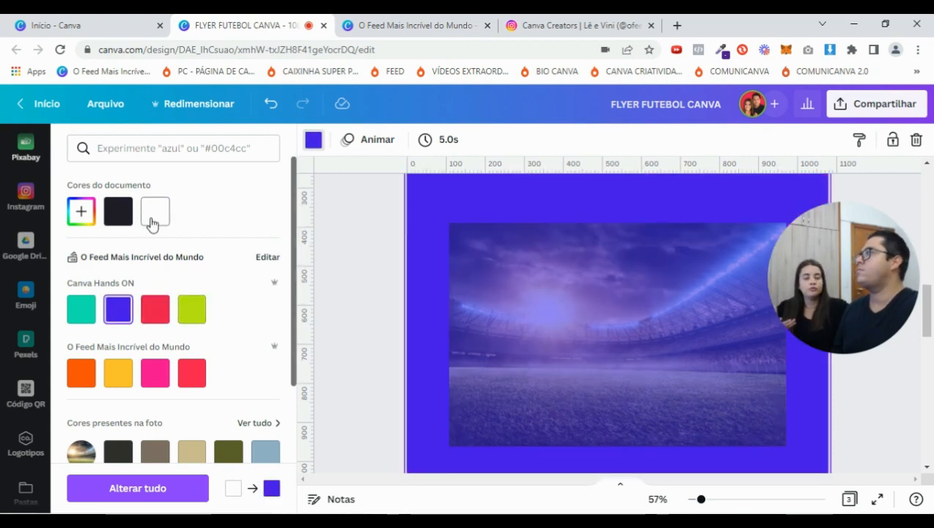
click(153, 214)
Raise the stadium photo's transparency to 98 and set it as the page background
click(609, 308)
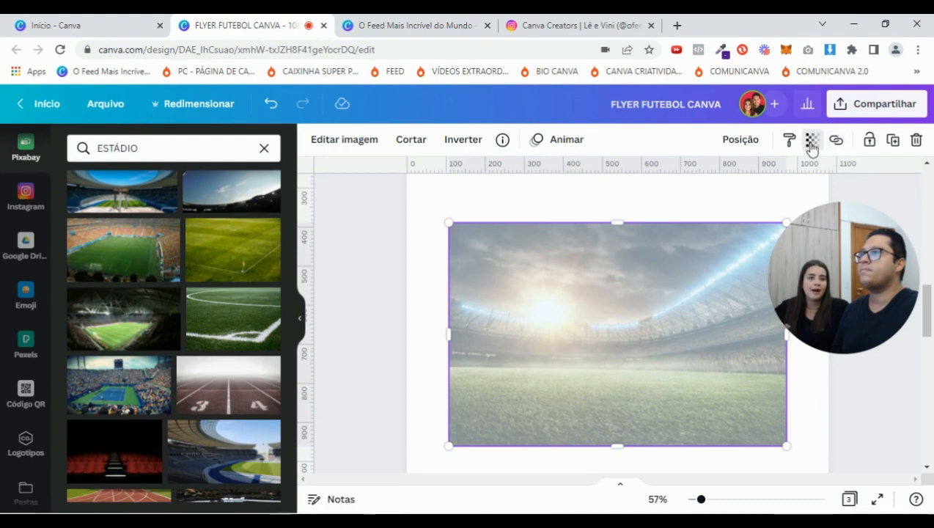
click(812, 143)
drag(730, 194, 822, 201)
right_click(607, 305)
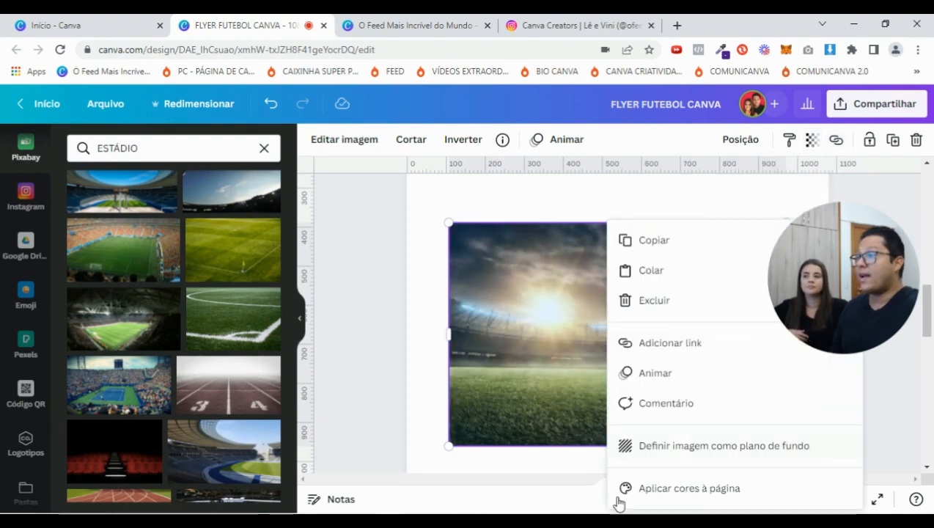
click(678, 445)
Shift the stadium background image slightly right within page 2 and confirm with Pronto
drag(701, 501, 691, 501)
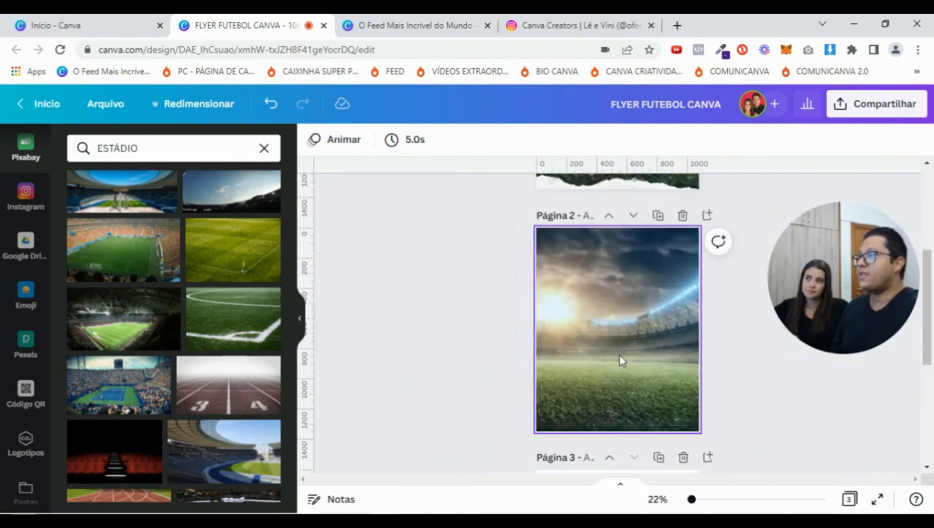
double_click(619, 360)
drag(598, 355, 620, 355)
scroll(620, 356, up, 3)
scroll(620, 359, down, 4)
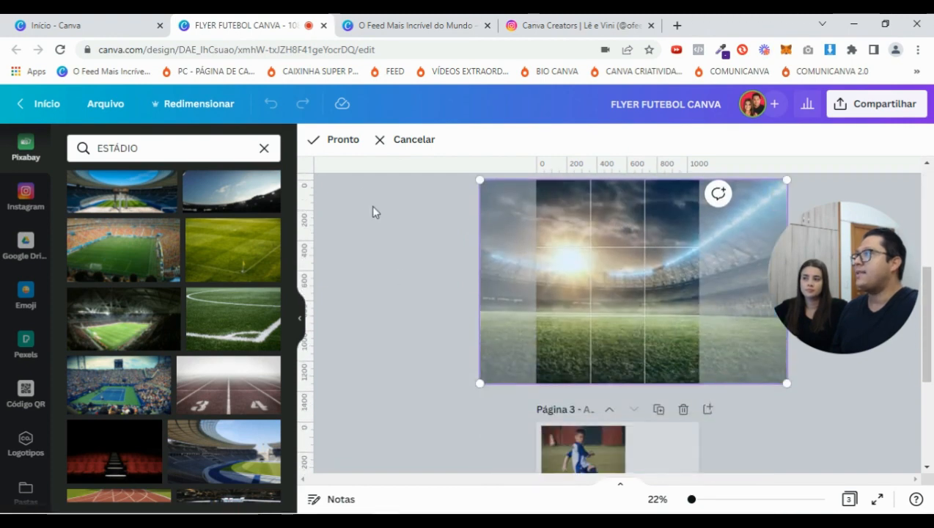
click(343, 140)
click(416, 282)
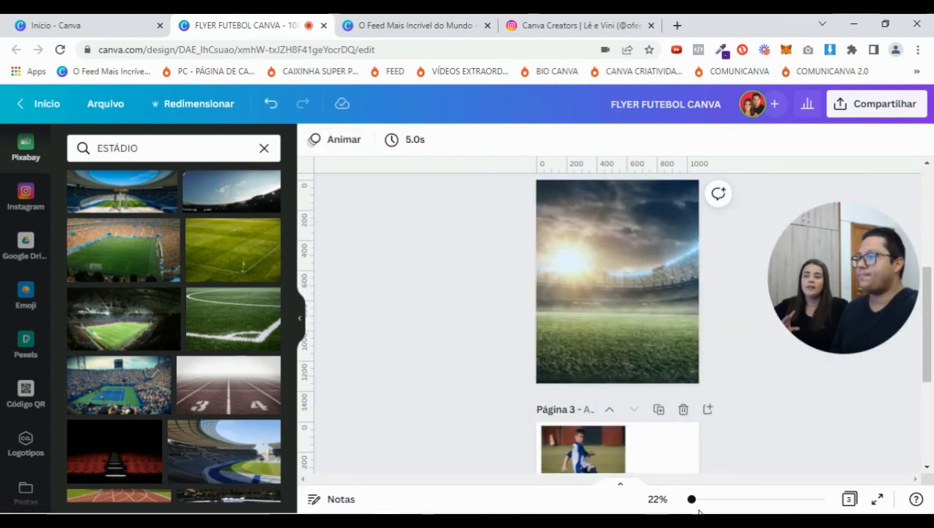
drag(693, 503, 696, 502)
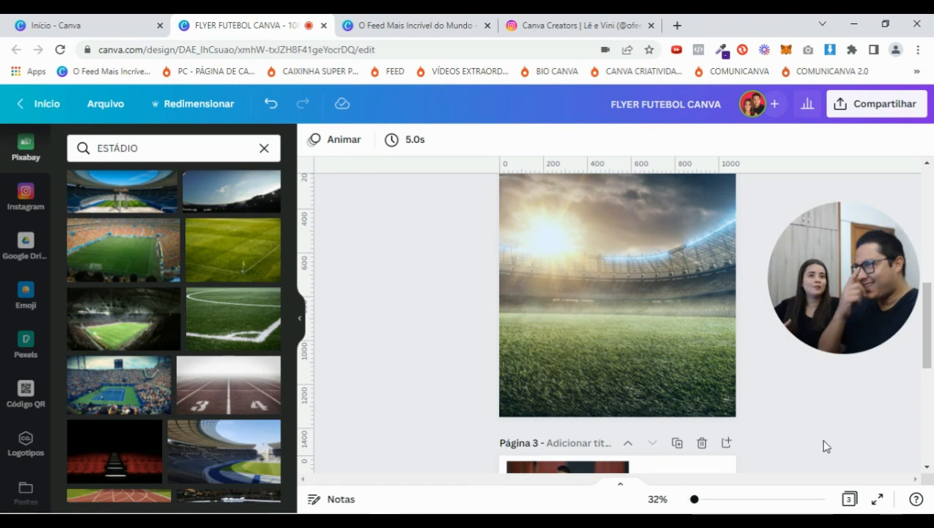
Move the running-boy photo beneath the kicking-boy photo and enlarge it slightly
scroll(823, 442, up, 2)
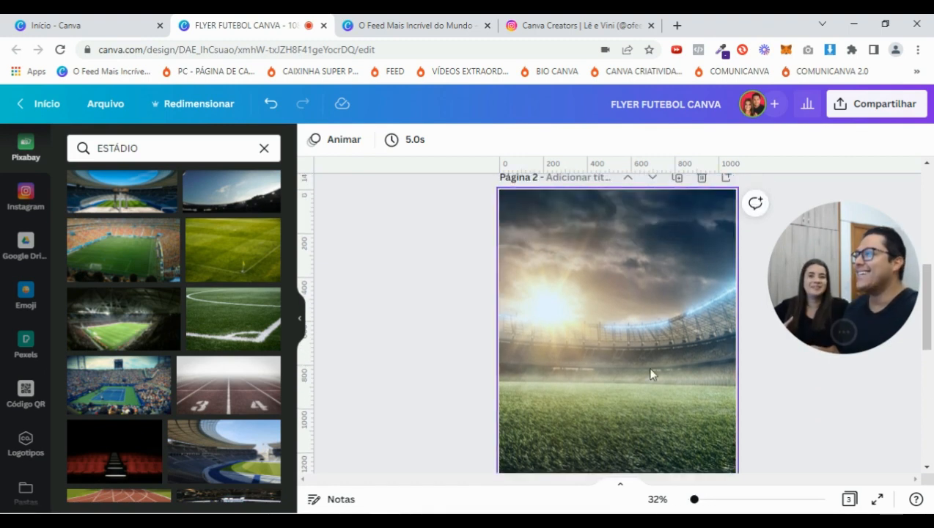
scroll(616, 386, down, 6)
drag(669, 425, 564, 394)
drag(622, 438, 630, 444)
drag(511, 445, 509, 448)
Zoom to 52%, select the kicking-boy photo, and collapse the Pixabay panel
drag(699, 501, 707, 502)
scroll(666, 369, down, 3)
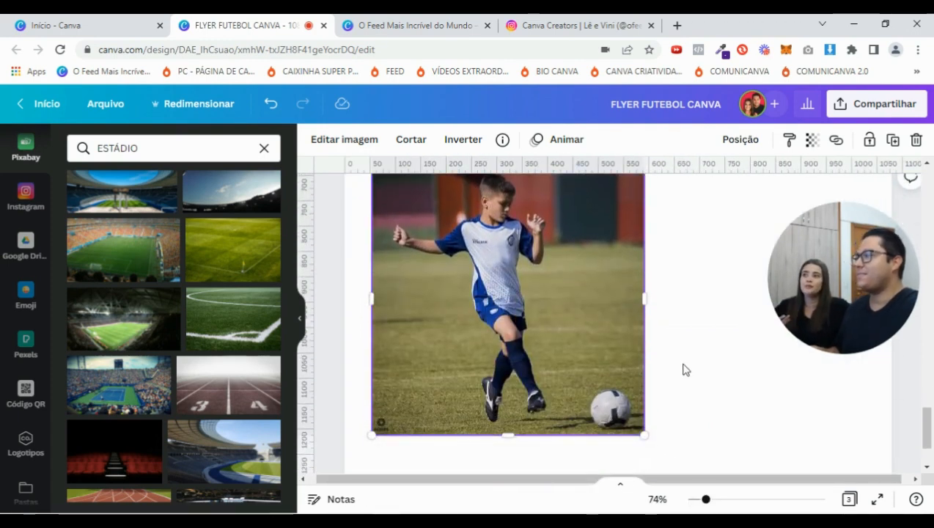
scroll(684, 377, up, 4)
scroll(685, 387, down, 4)
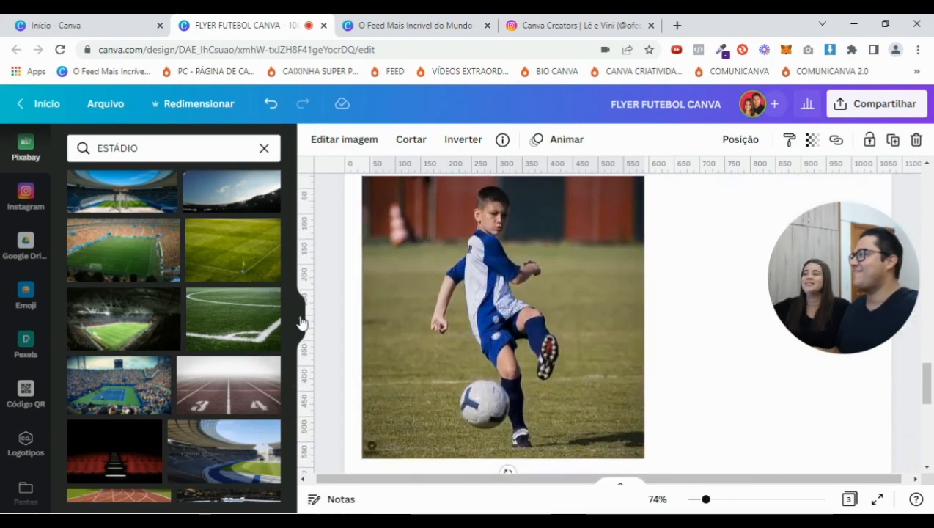
scroll(523, 308, down, 6)
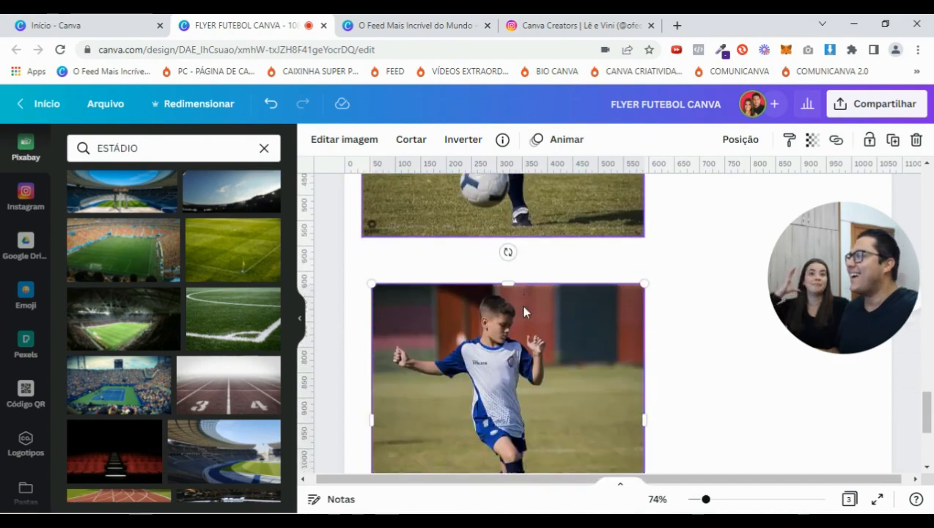
scroll(522, 323, up, 2)
scroll(526, 344, down, 2)
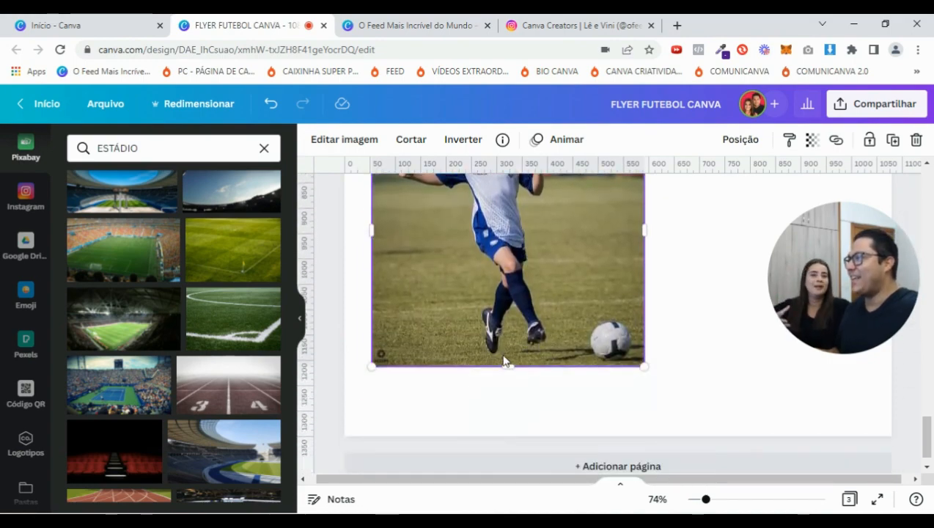
scroll(561, 349, down, 5)
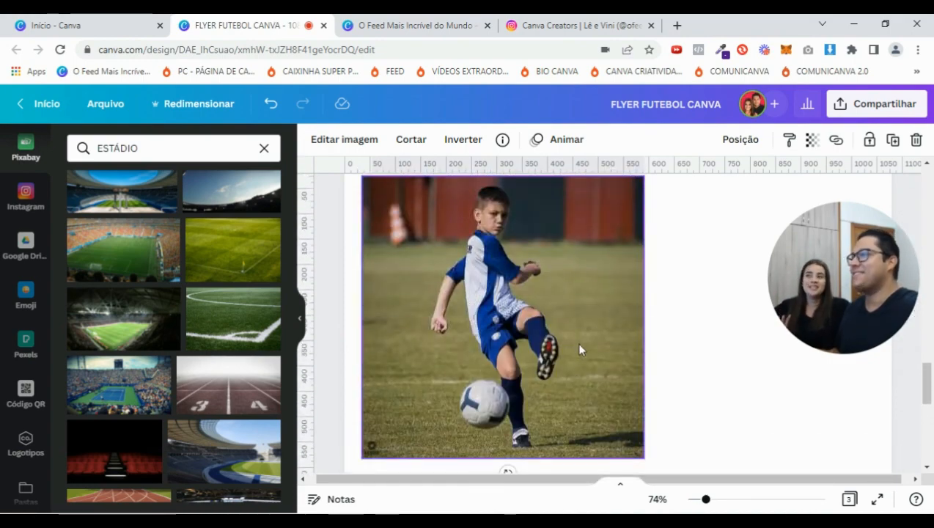
drag(706, 500, 700, 500)
click(558, 322)
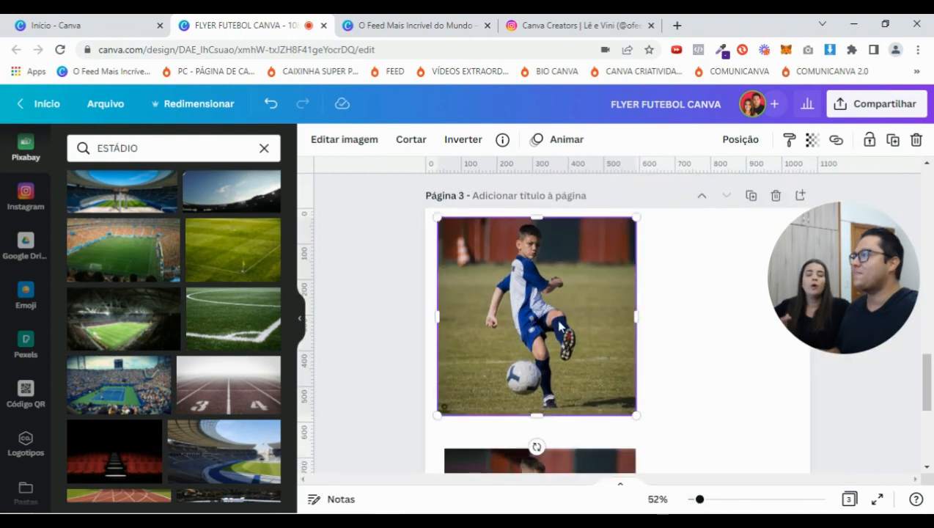
click(303, 318)
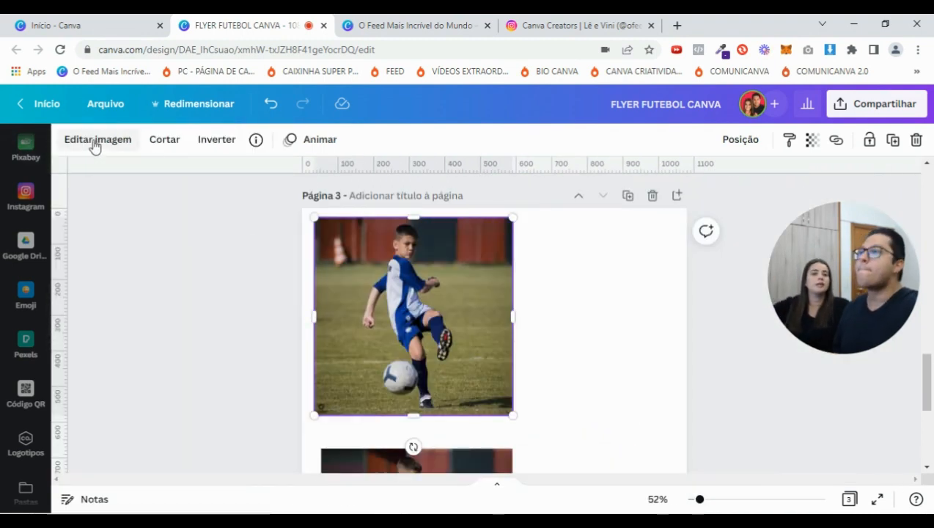
Remove the background from the kicking-boy photo with Removedor de Fundo
click(95, 140)
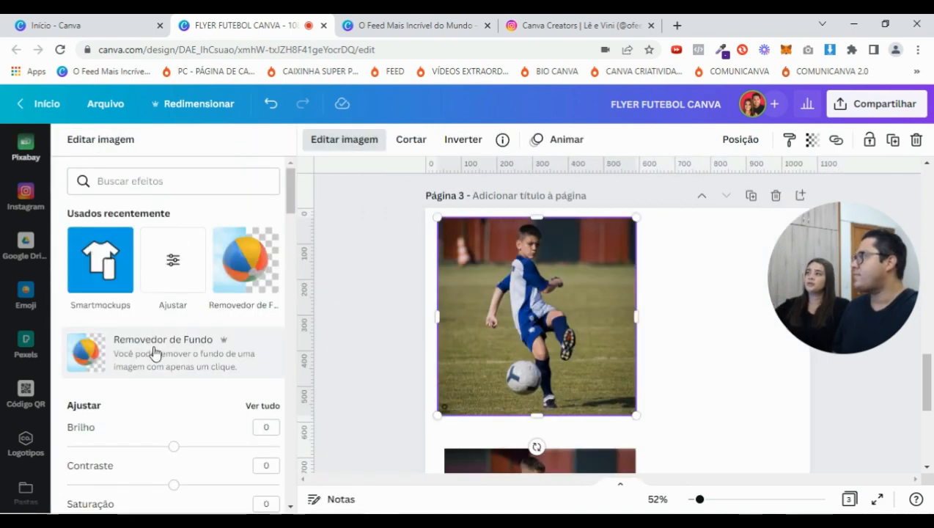
click(154, 354)
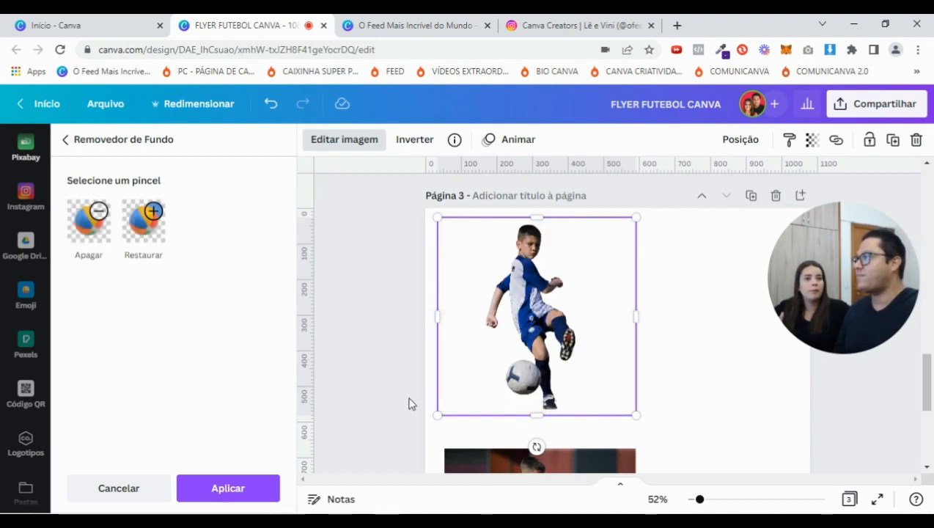
click(222, 489)
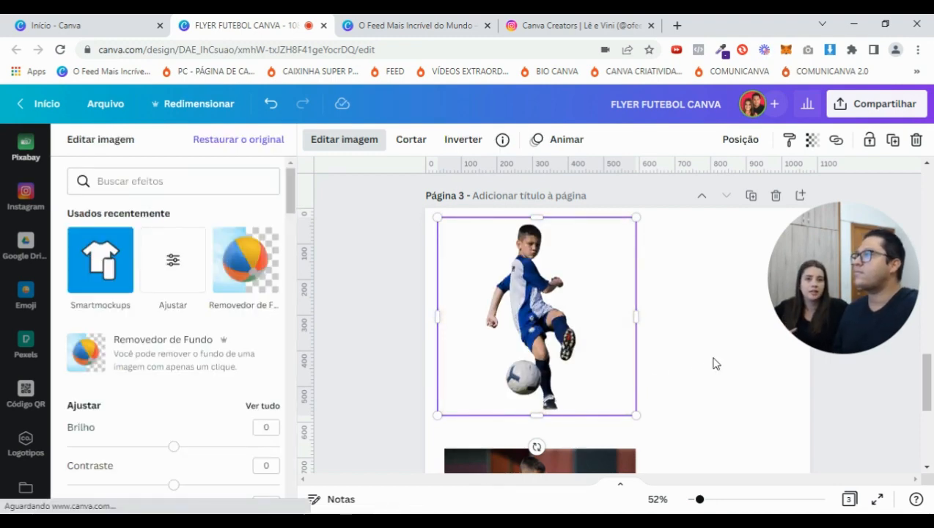
scroll(711, 364, down, 2)
scroll(709, 363, down, 1)
Remove the background from the running-boy photo as well
click(567, 359)
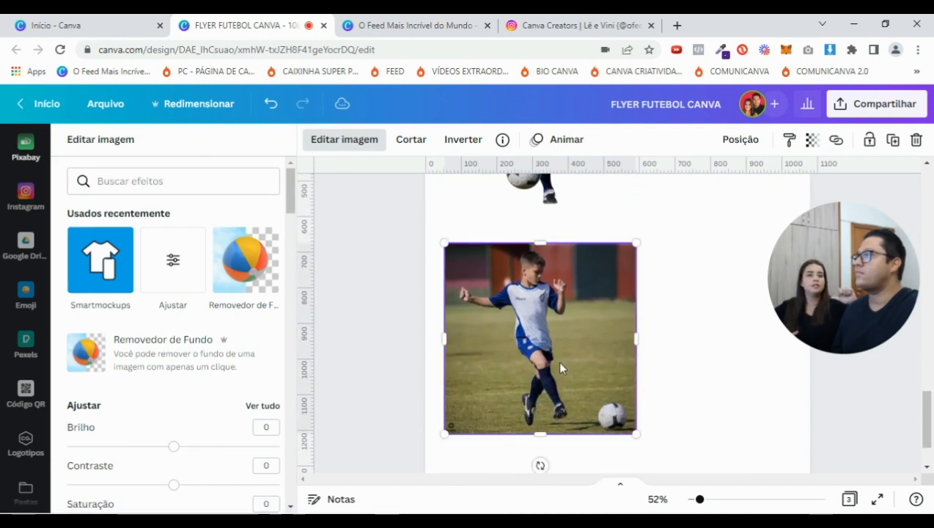
scroll(670, 361, up, 3)
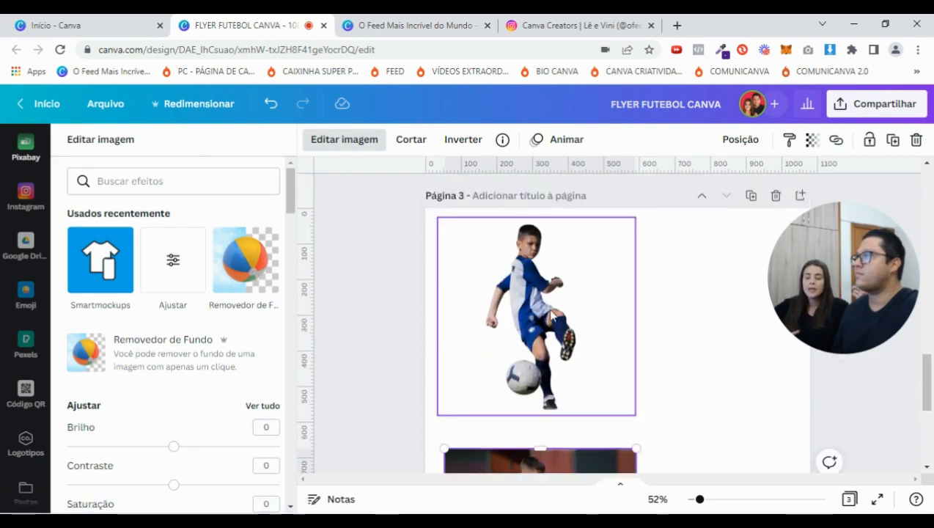
scroll(552, 314, down, 2)
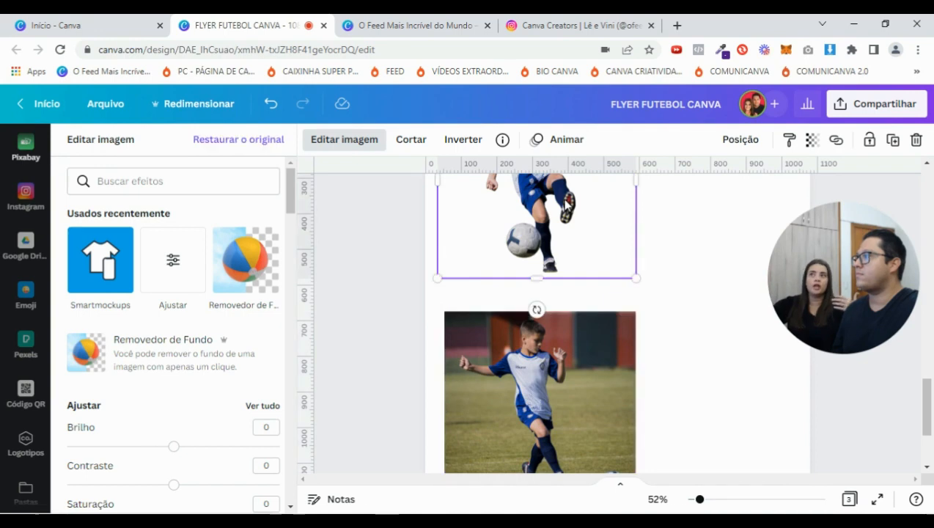
scroll(567, 395, down, 1)
scroll(571, 392, up, 1)
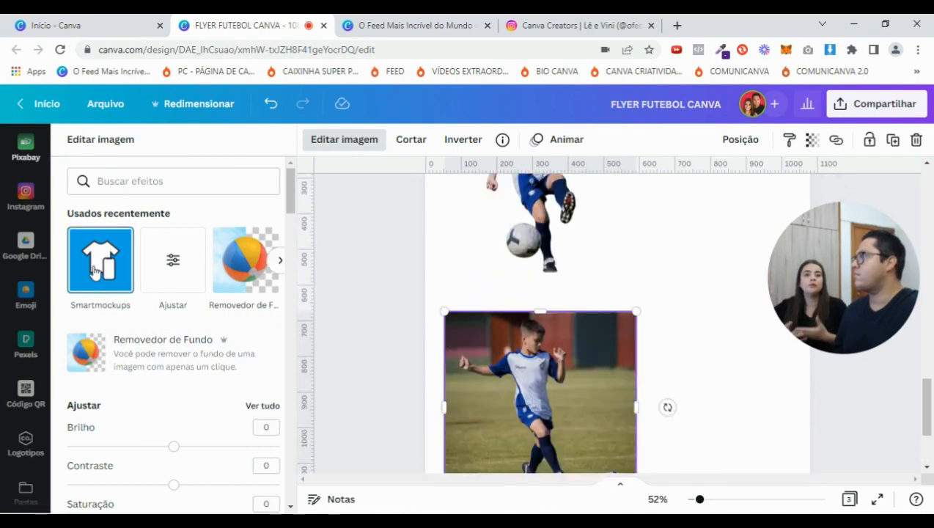
click(183, 359)
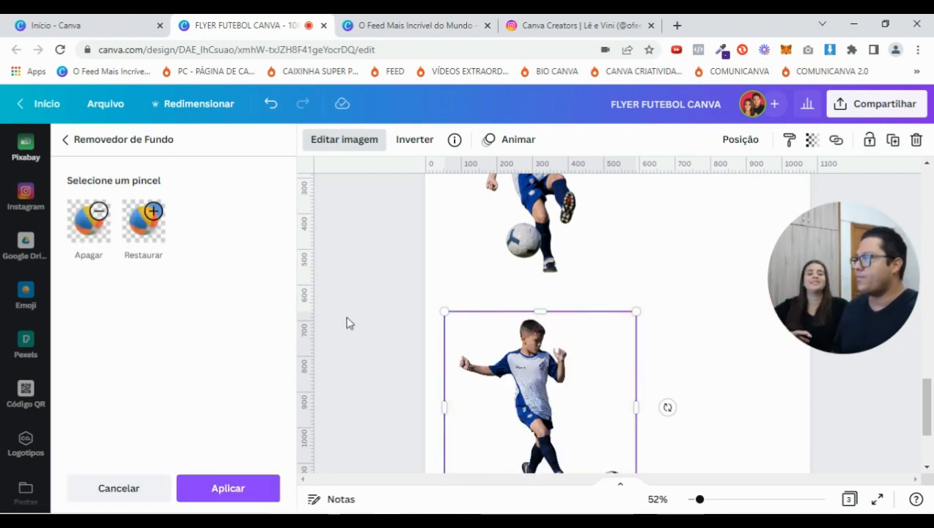
scroll(341, 321, down, 1)
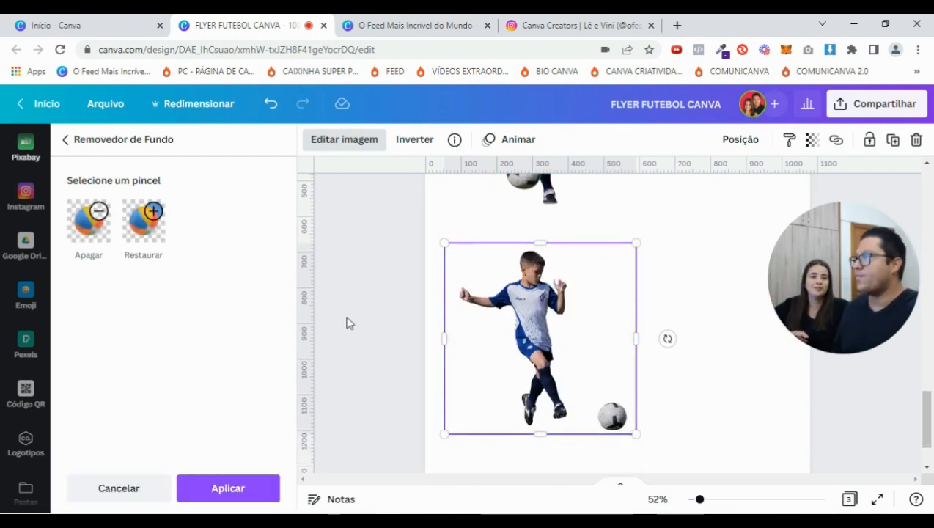
click(244, 497)
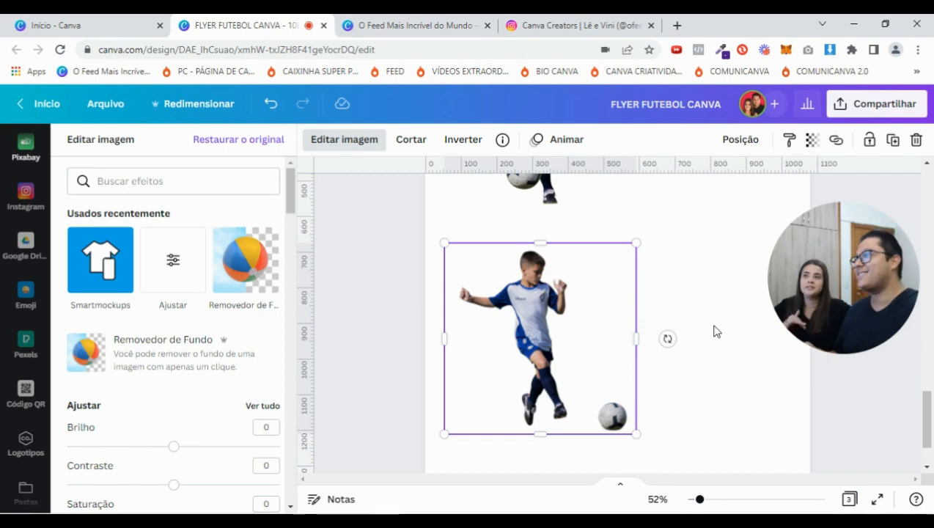
scroll(717, 331, up, 10)
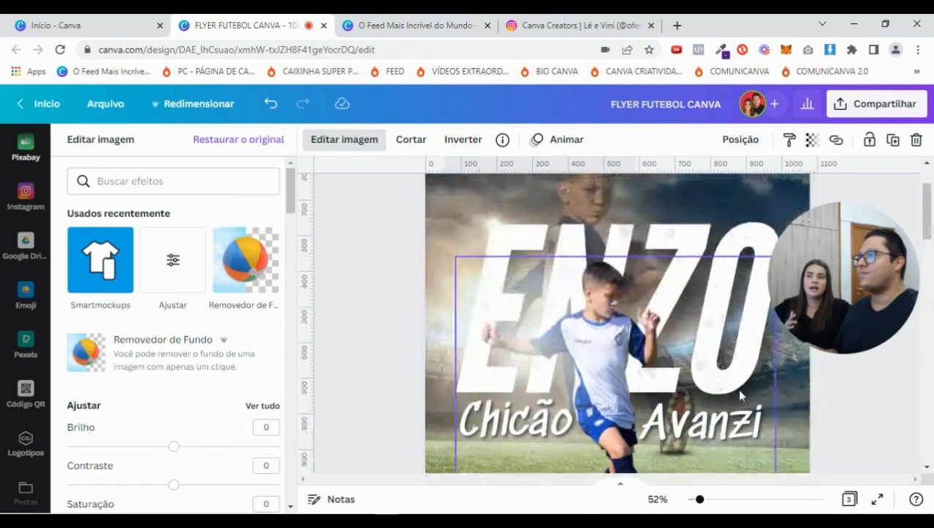
Drag the kicking-boy cut-out from page 3 onto the stadium background of page 2
scroll(843, 433, up, 3)
drag(692, 503, 712, 505)
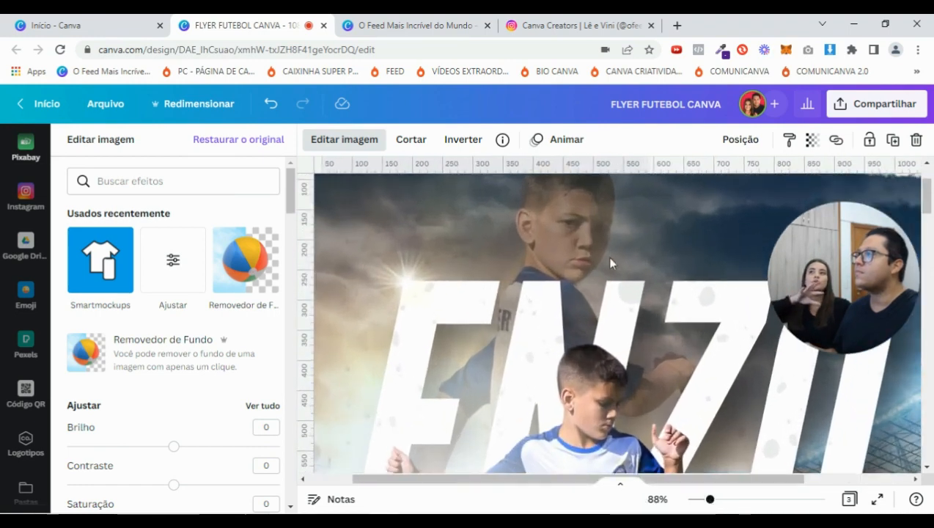
scroll(590, 312, up, 2)
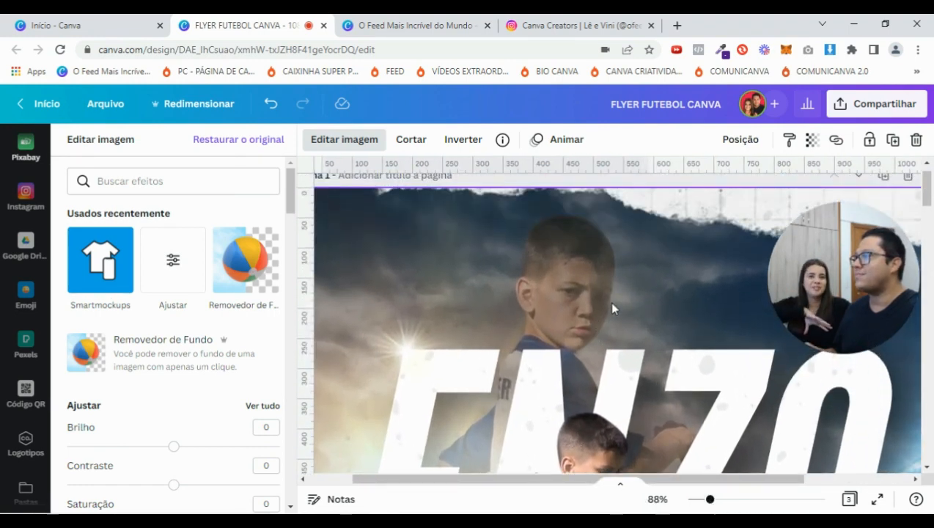
scroll(650, 279, down, 5)
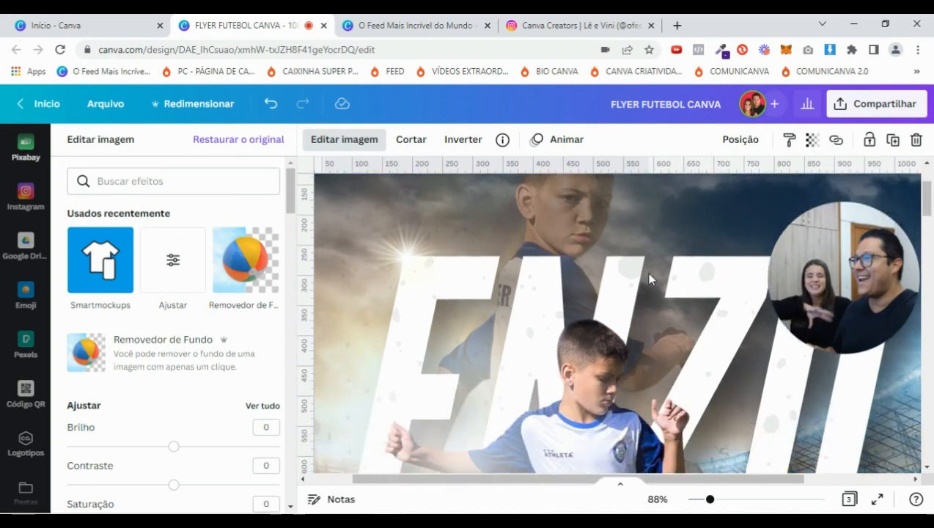
scroll(669, 254, up, 5)
scroll(699, 286, down, 4)
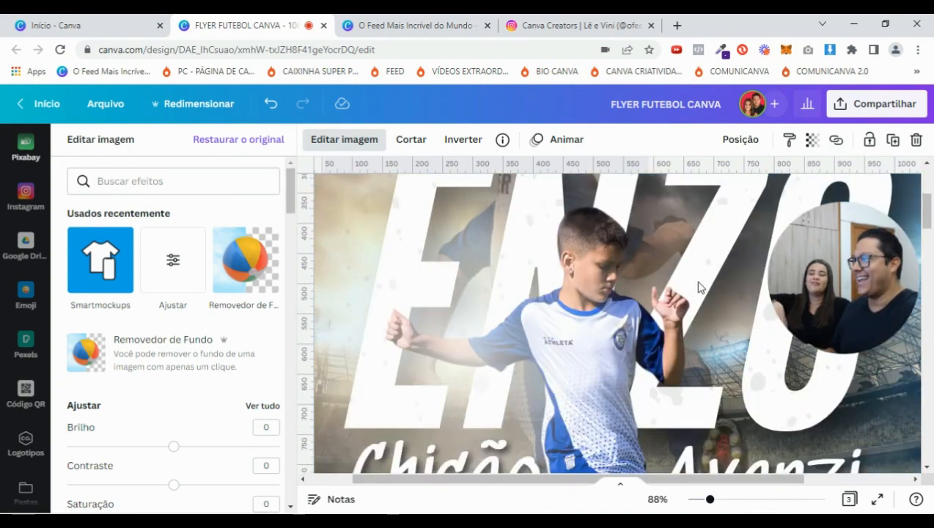
drag(711, 505, 703, 503)
scroll(743, 413, down, 3)
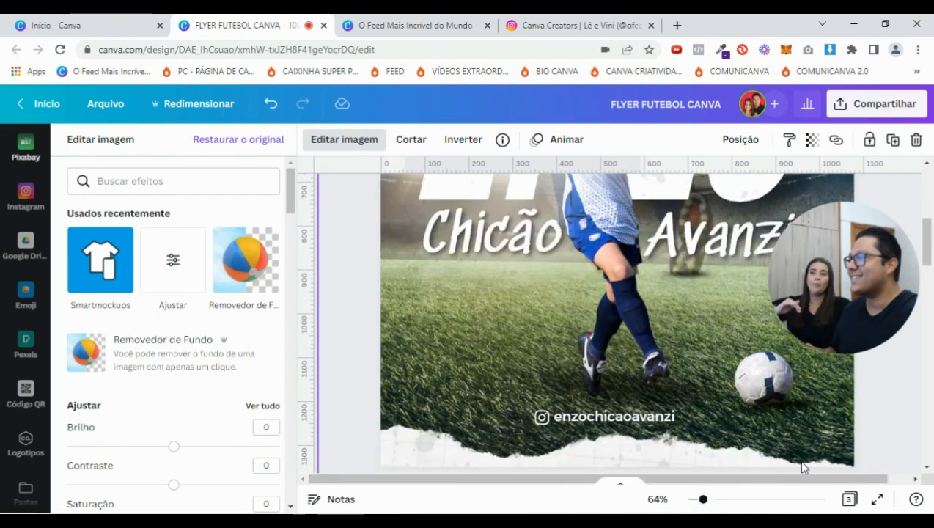
scroll(803, 468, down, 5)
scroll(767, 433, up, 10)
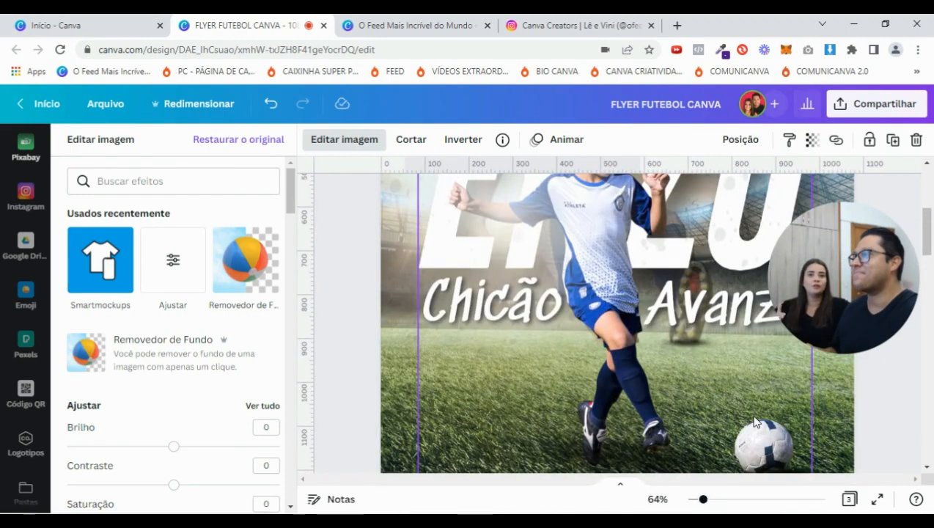
drag(703, 499, 694, 500)
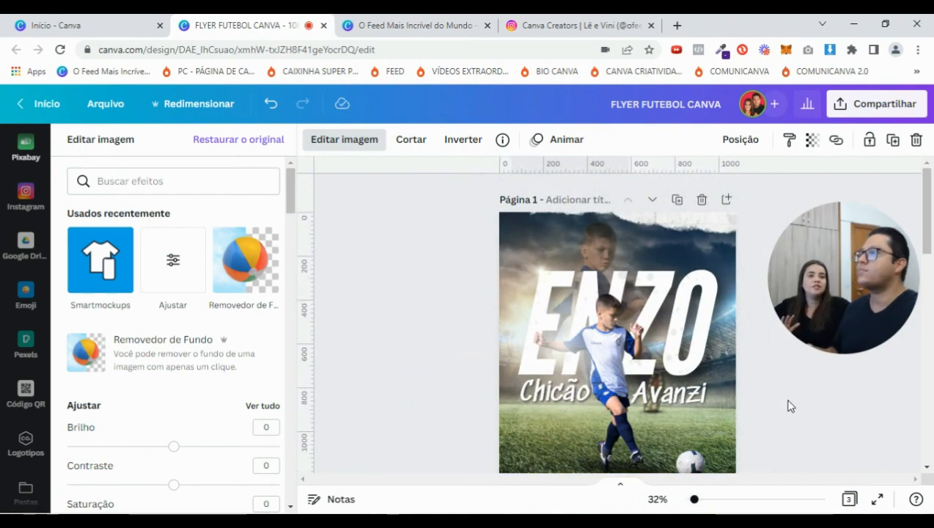
scroll(790, 406, down, 10)
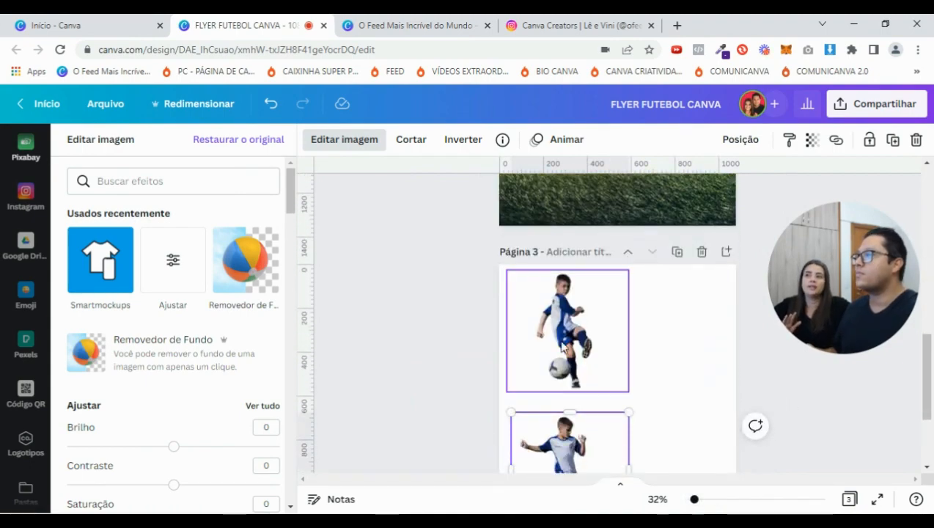
scroll(583, 341, up, 2)
drag(571, 388, 750, 274)
drag(557, 272, 486, 202)
scroll(751, 415, down, 2)
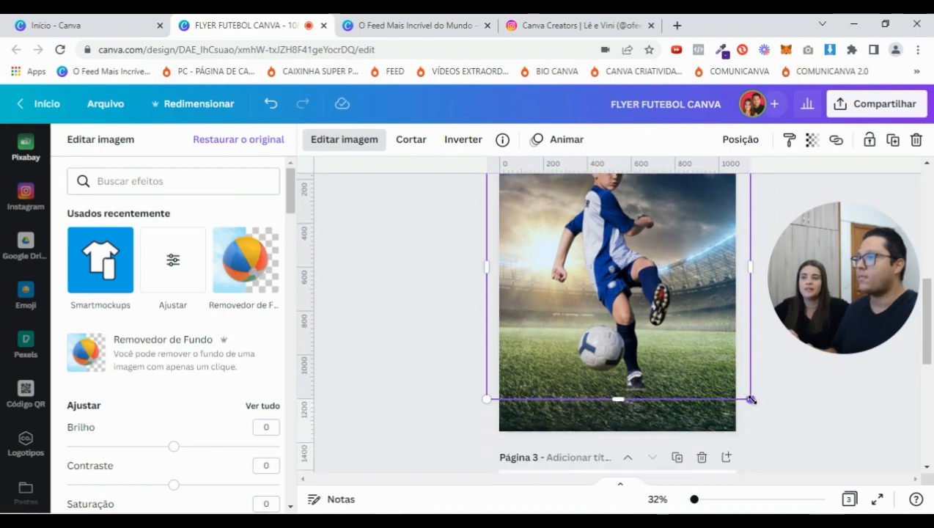
Enlarge the boy cut-out across the page and nudge it slightly left
drag(750, 399, 761, 404)
drag(609, 299, 603, 298)
scroll(752, 413, up, 5)
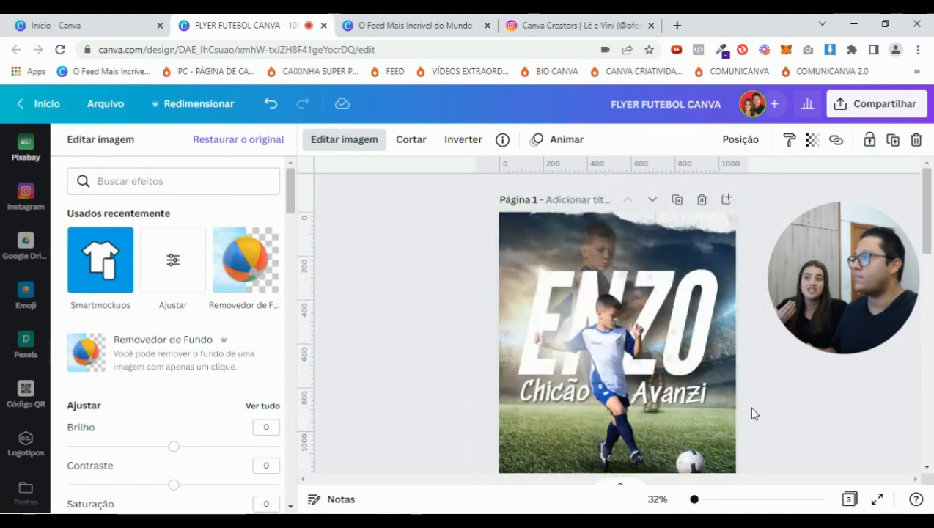
scroll(752, 413, down, 5)
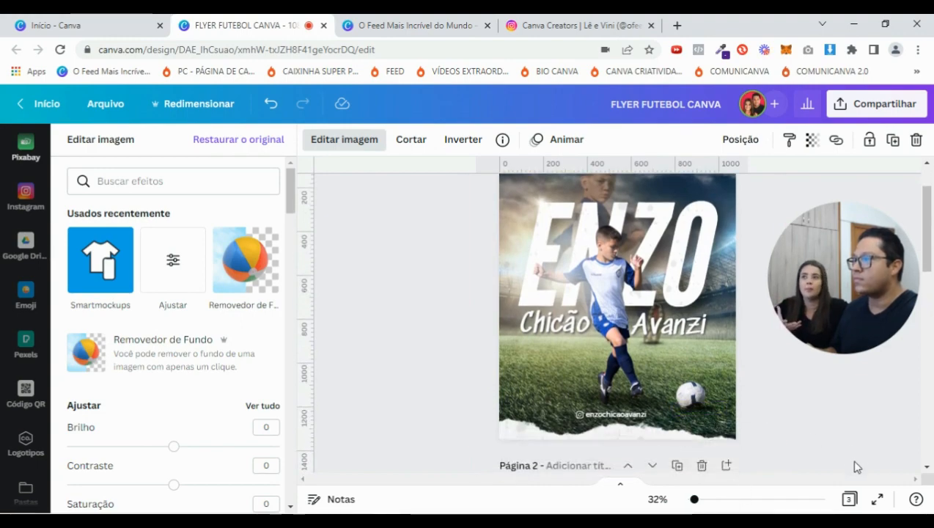
click(841, 433)
drag(694, 500, 701, 499)
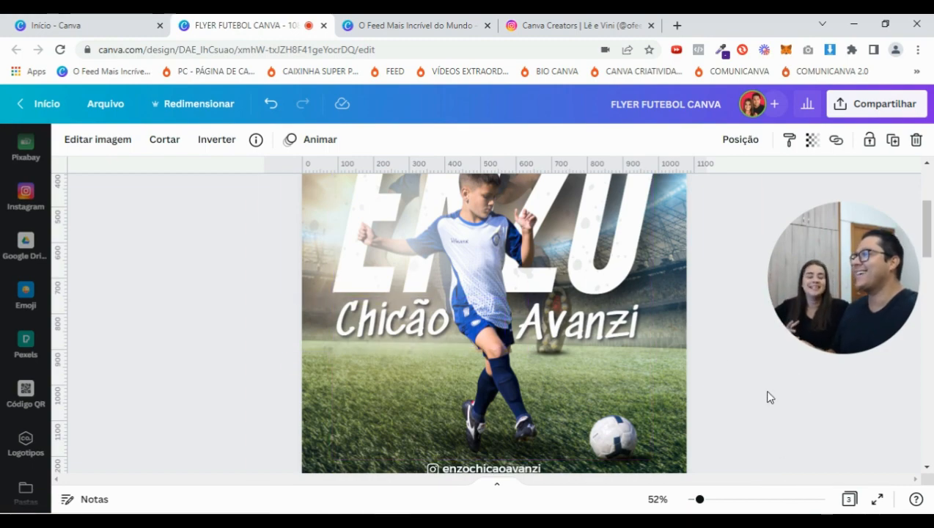
Trim the player's bottom edge up so it ends just below his boot
scroll(770, 398, down, 7)
scroll(622, 413, up, 1)
scroll(497, 398, down, 1)
drag(484, 455, 474, 323)
scroll(746, 432, up, 10)
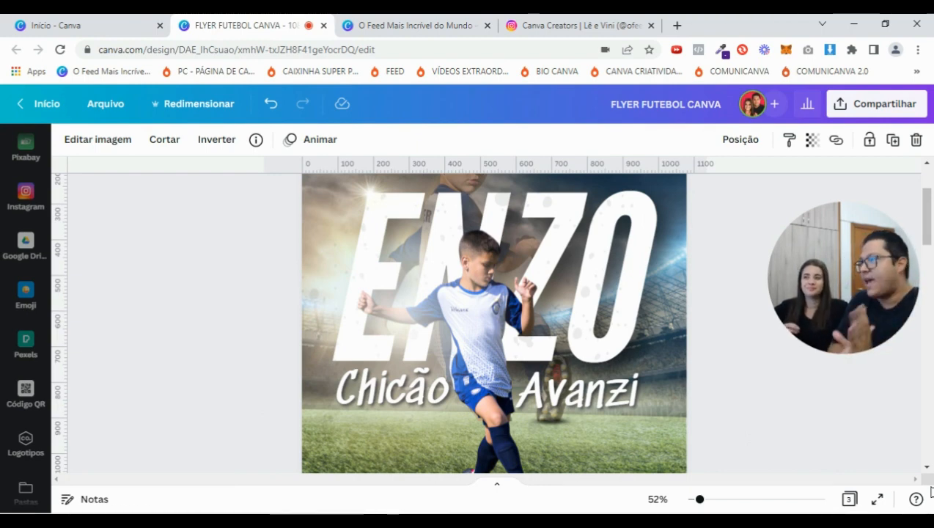
scroll(771, 432, down, 10)
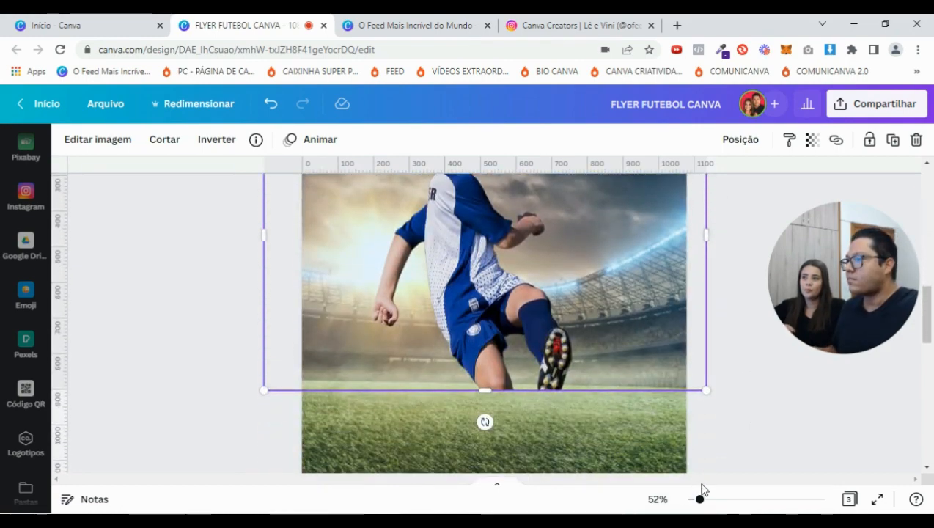
Nudge the player photo on page 2 slightly up and left, then reselect it
drag(559, 344, 556, 336)
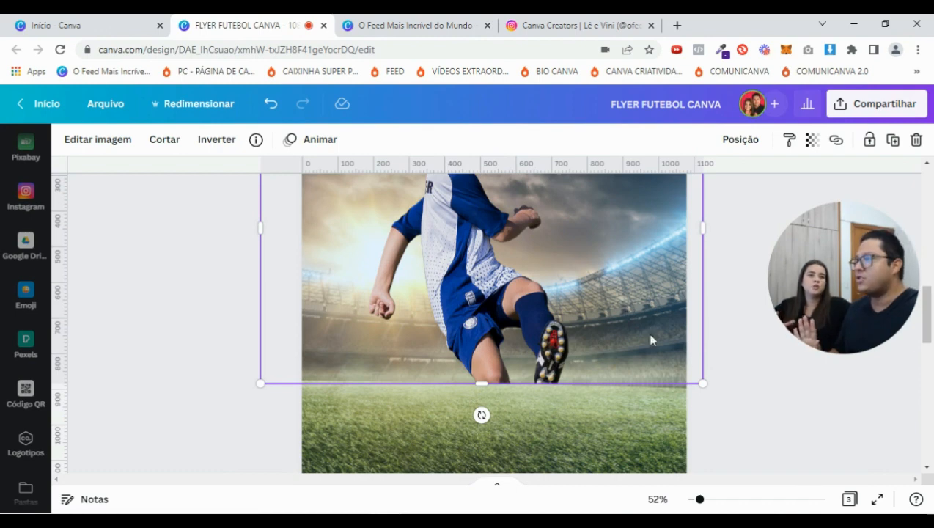
scroll(637, 322, up, 2)
scroll(690, 413, down, 1)
click(786, 397)
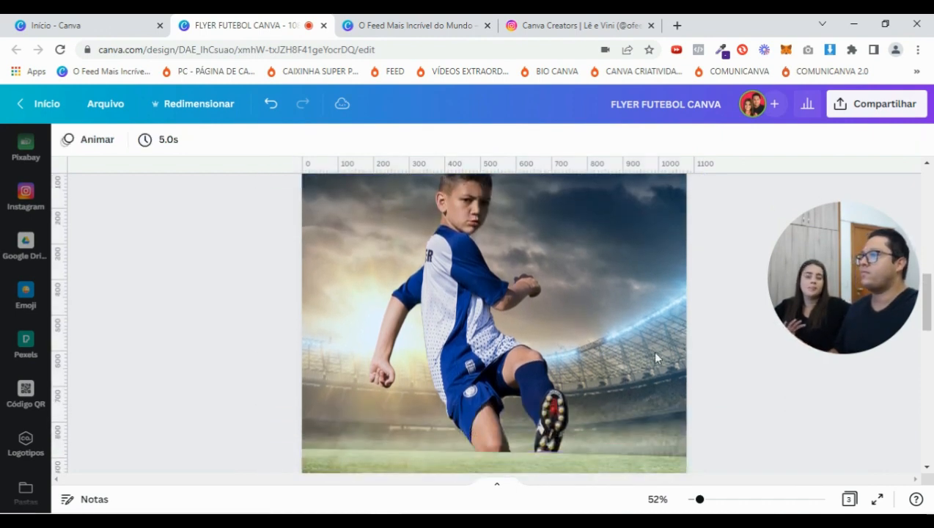
click(513, 317)
click(740, 238)
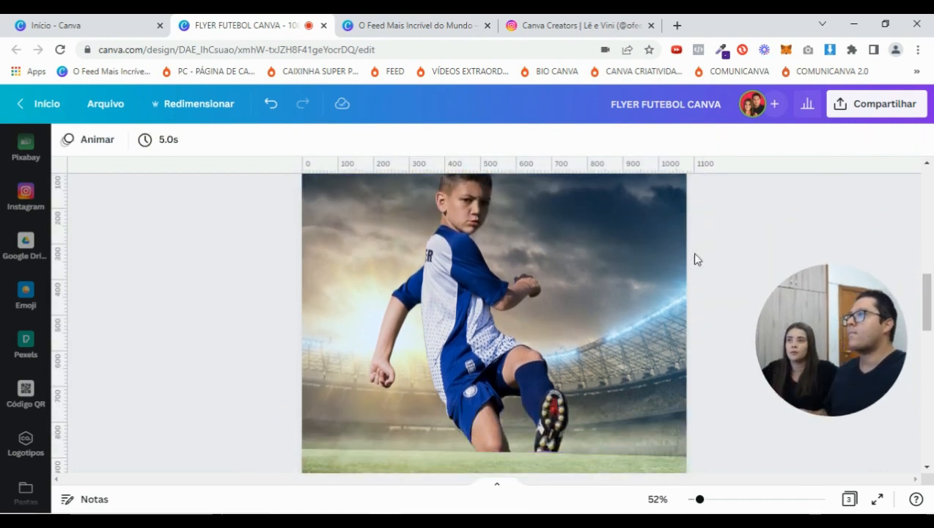
scroll(528, 307, up, 1)
click(530, 331)
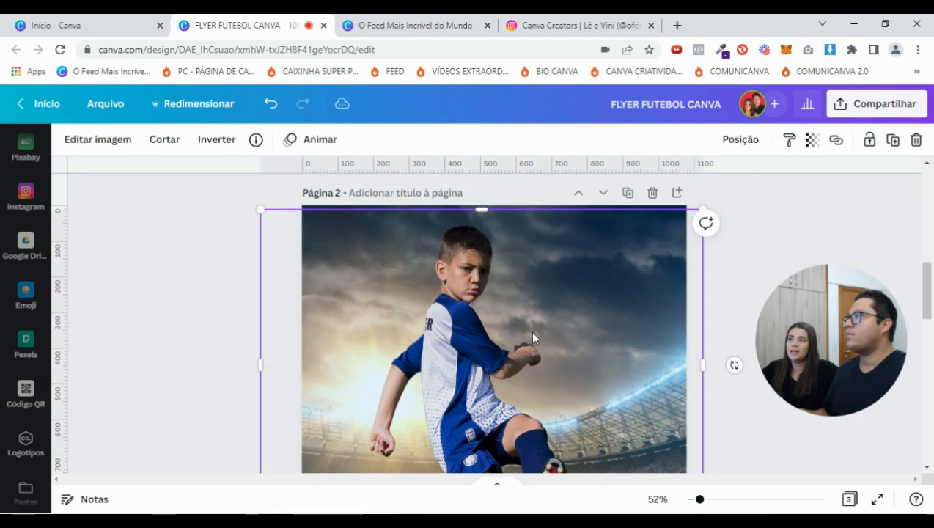
Fade the player photo to transparency 37 and lock it in place
click(812, 140)
drag(806, 198, 722, 215)
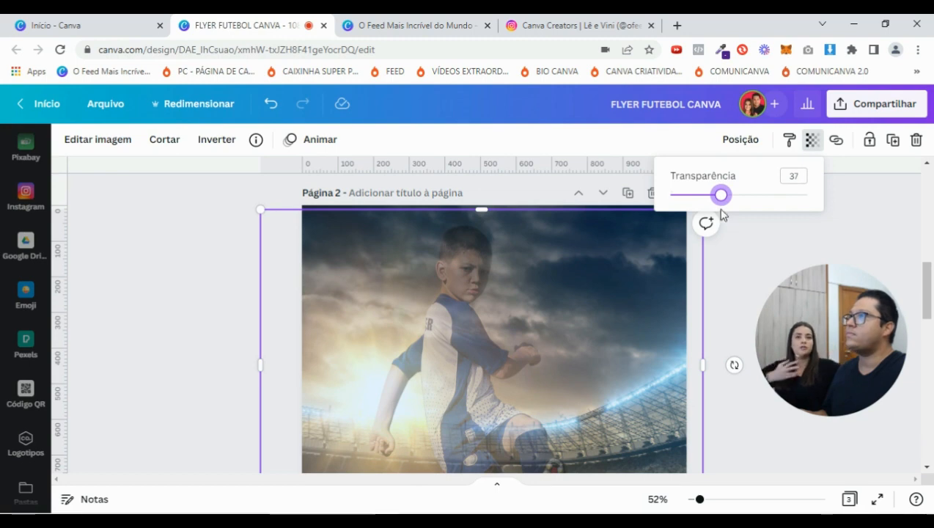
click(735, 443)
click(736, 461)
click(502, 286)
click(867, 140)
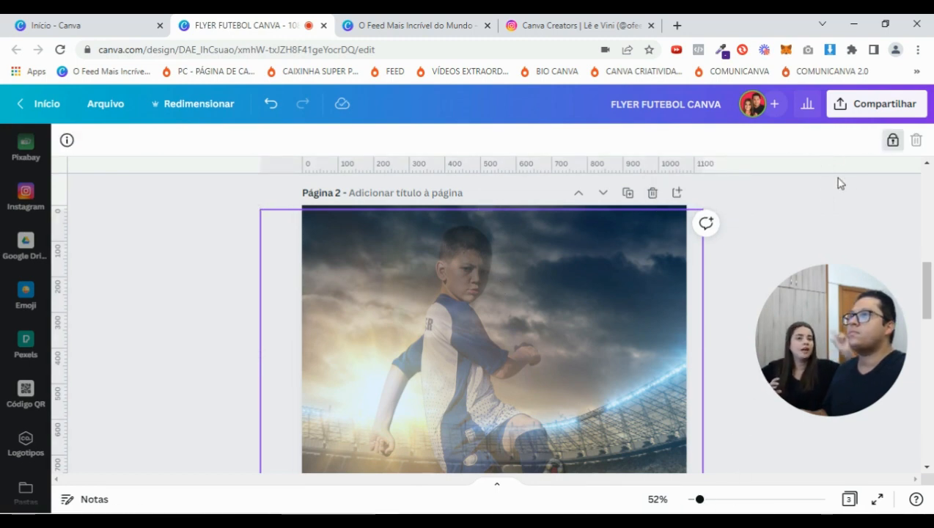
click(783, 232)
scroll(776, 232, down, 3)
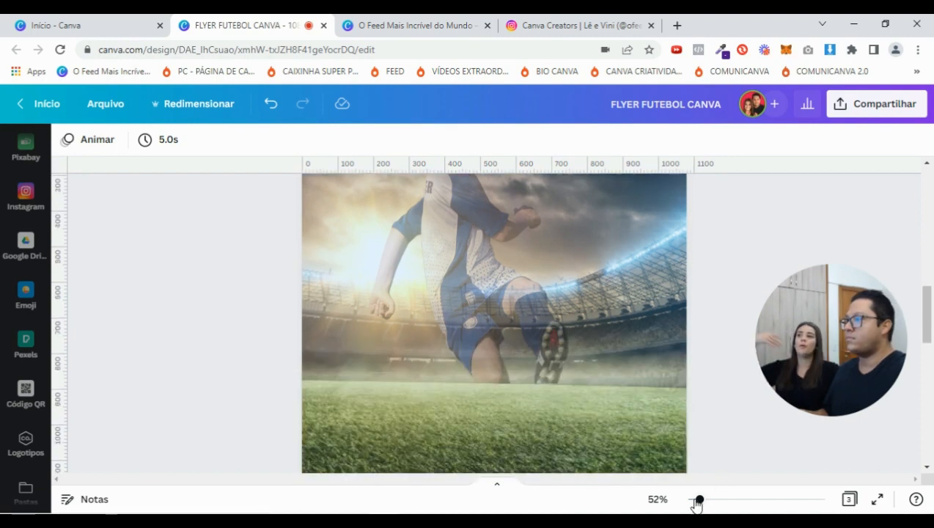
drag(697, 502, 693, 499)
Zoom page 2 to 39% and add a new placeholder text box over the faded player
scroll(694, 345, up, 2)
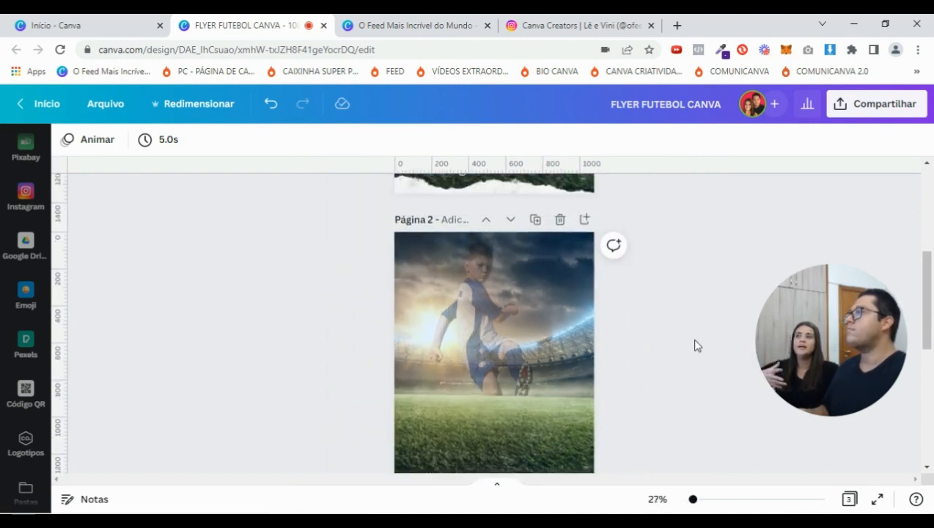
scroll(696, 344, down, 1)
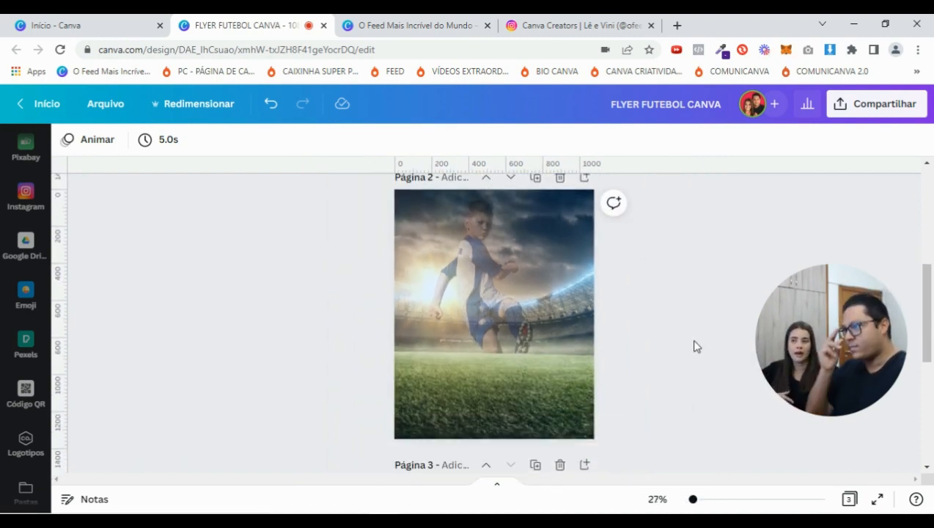
drag(693, 500, 696, 500)
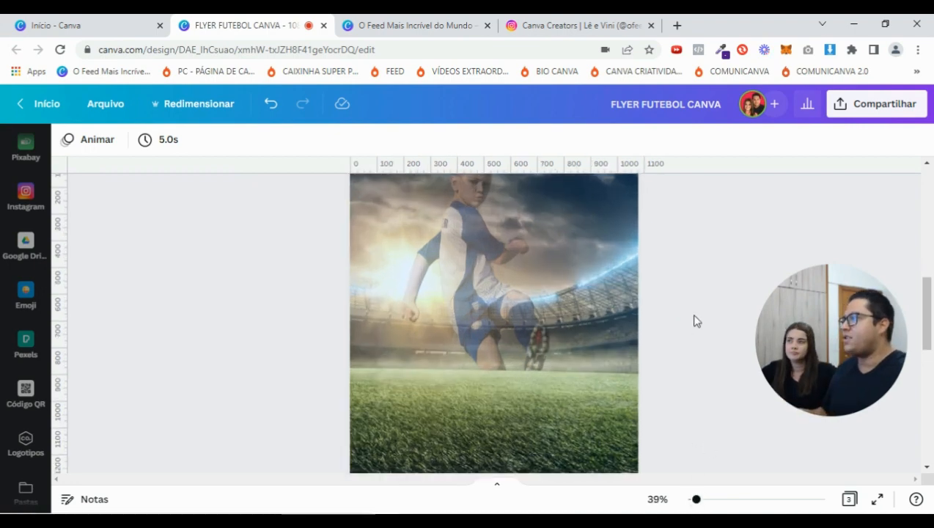
scroll(697, 322, up, 1)
scroll(693, 307, down, 1)
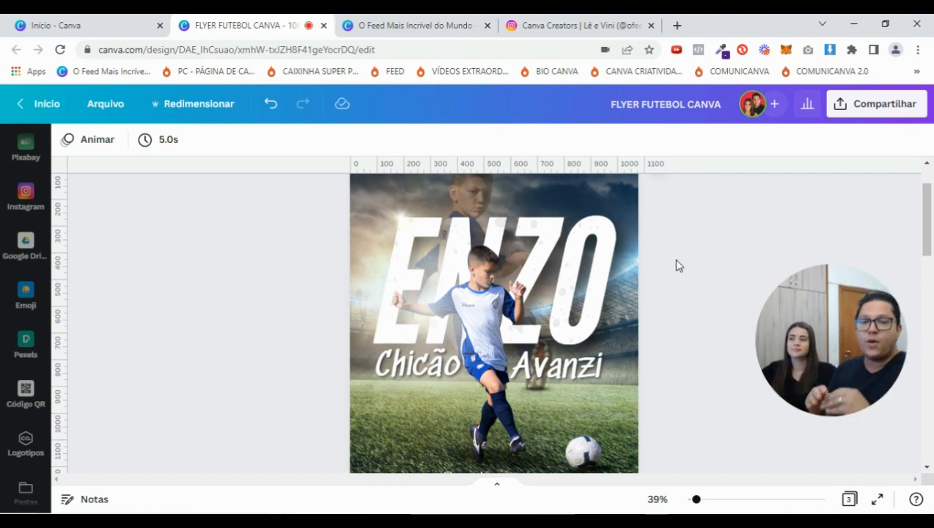
scroll(678, 266, down, 5)
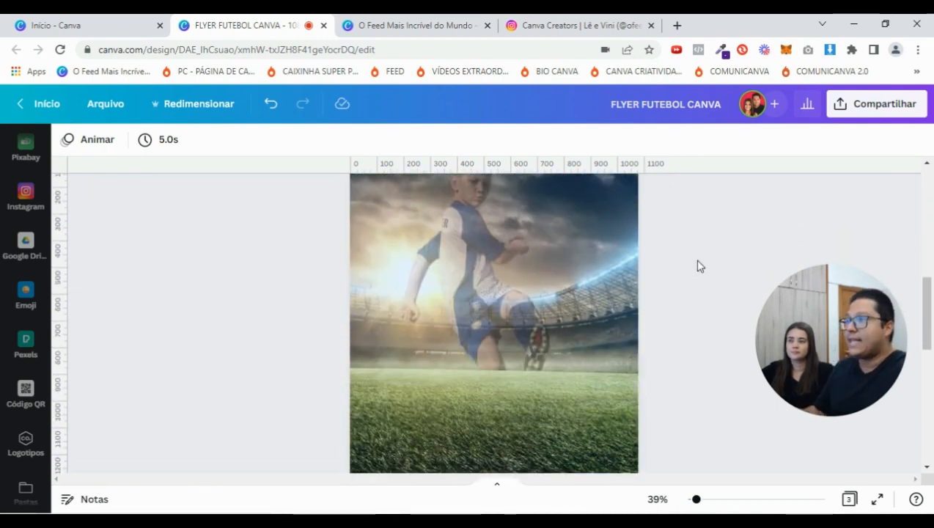
scroll(683, 311, up, 1)
key(t)
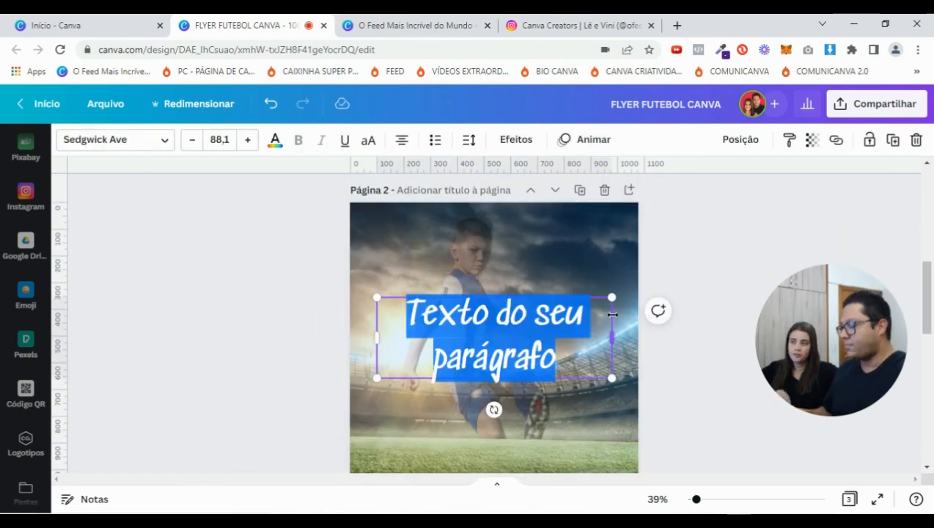
click(146, 139)
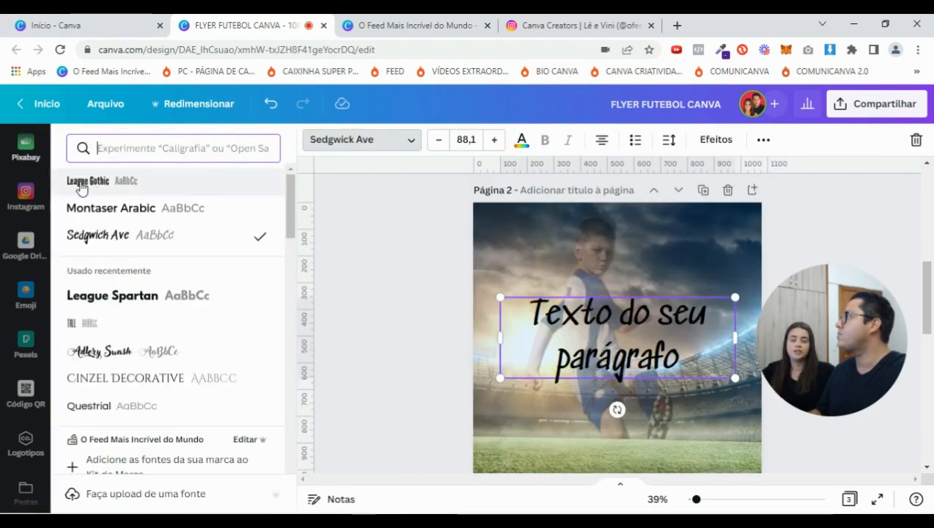
click(118, 182)
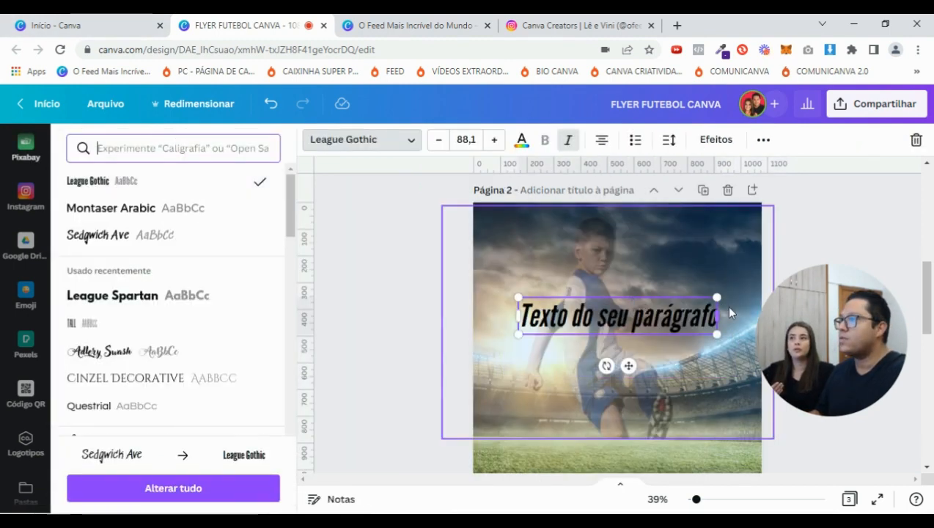
click(570, 145)
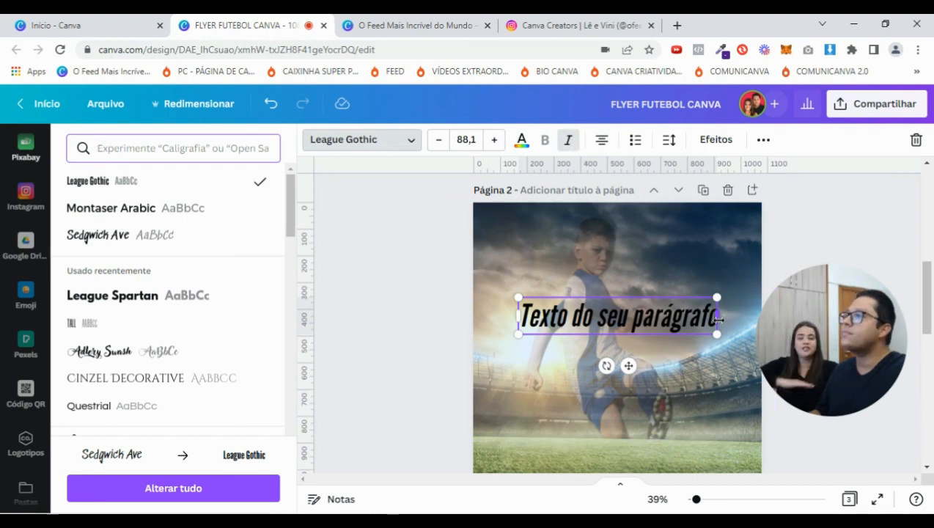
double_click(676, 317)
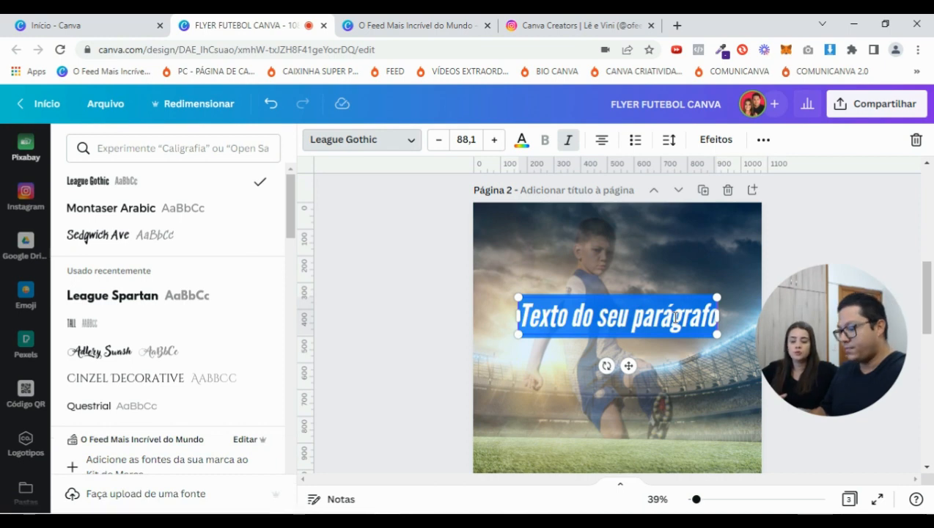
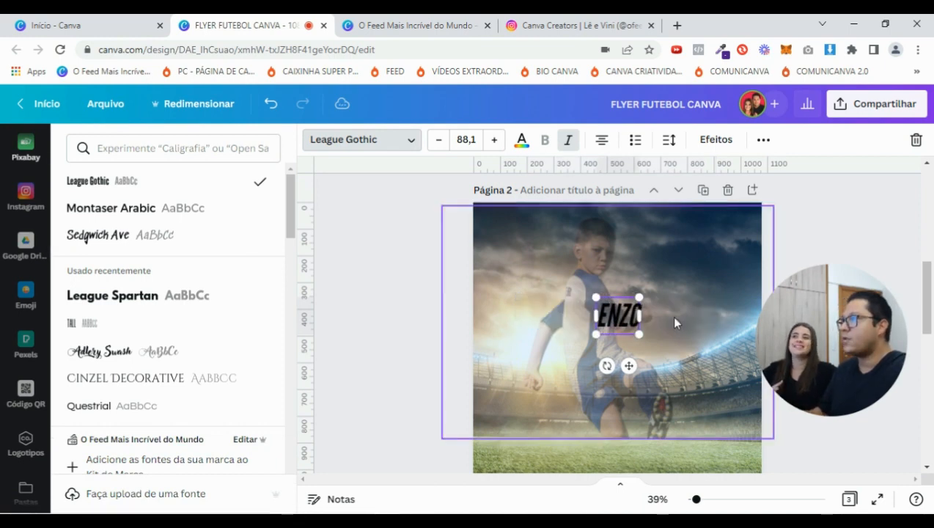
Enlarge the ENZO text to size 476 and position it on the page
drag(639, 334, 744, 428)
drag(596, 293, 514, 267)
drag(671, 242, 649, 257)
drag(513, 257, 490, 236)
mouse_move(653, 229)
mouse_down()
mouse_move(686, 233)
mouse_move(664, 233)
mouse_up()
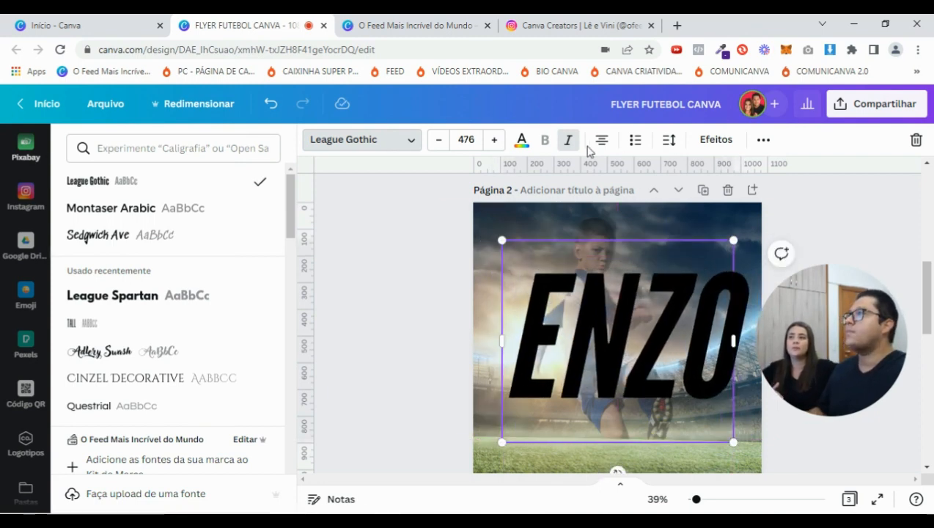
Make the ENZO text white and nudge it slightly left
click(521, 140)
click(191, 211)
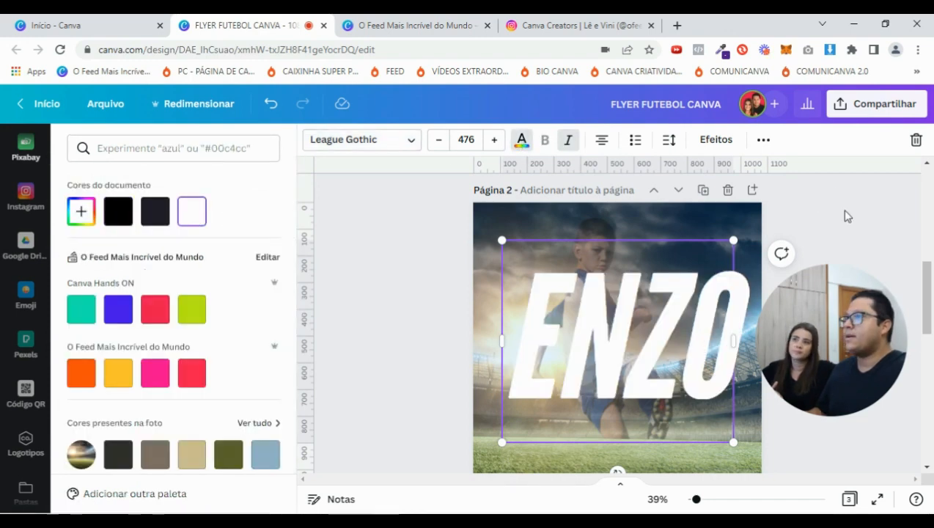
key(Escape)
click(785, 224)
drag(498, 331, 489, 334)
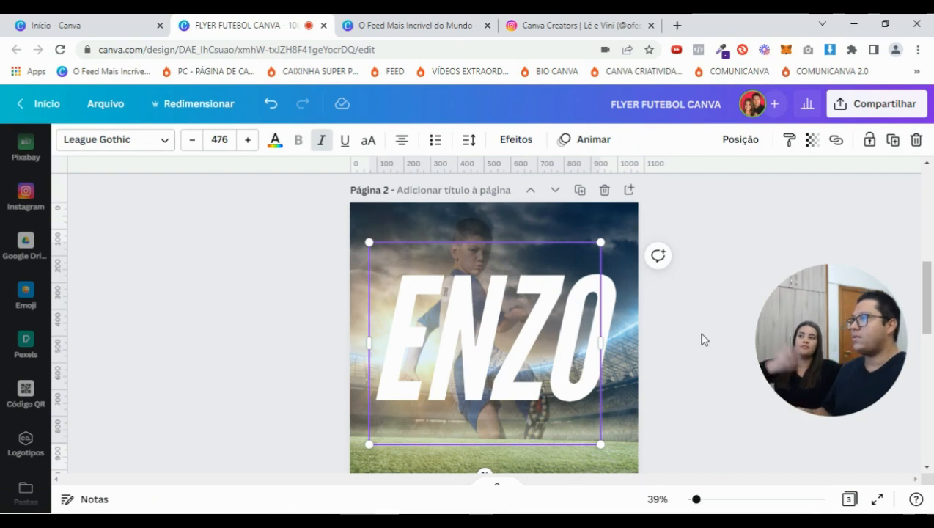
click(700, 347)
Widen the ENZO text box to the right and shift it left
mouse_move(698, 501)
mouse_down()
mouse_move(711, 502)
mouse_move(700, 503)
mouse_up()
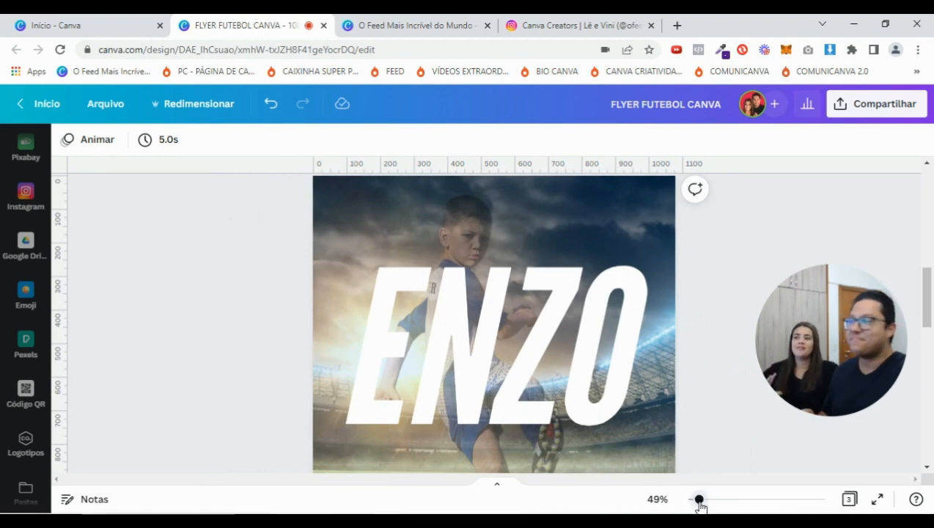
click(481, 356)
scroll(499, 349, down, 3)
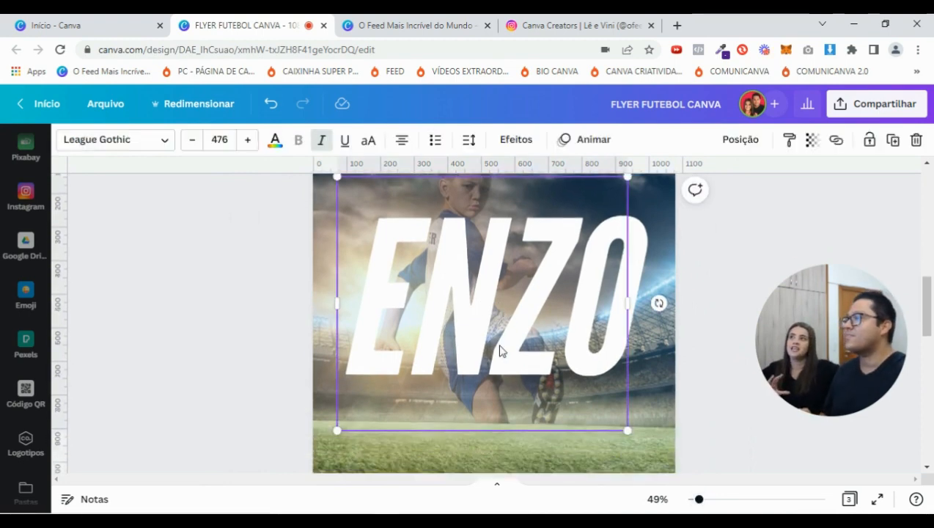
drag(628, 281, 671, 281)
drag(676, 283, 688, 282)
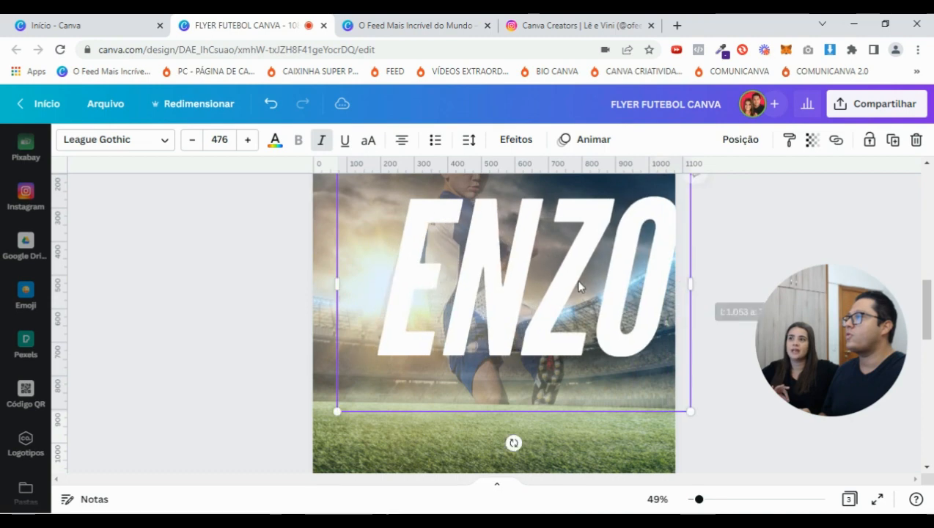
drag(555, 279, 518, 278)
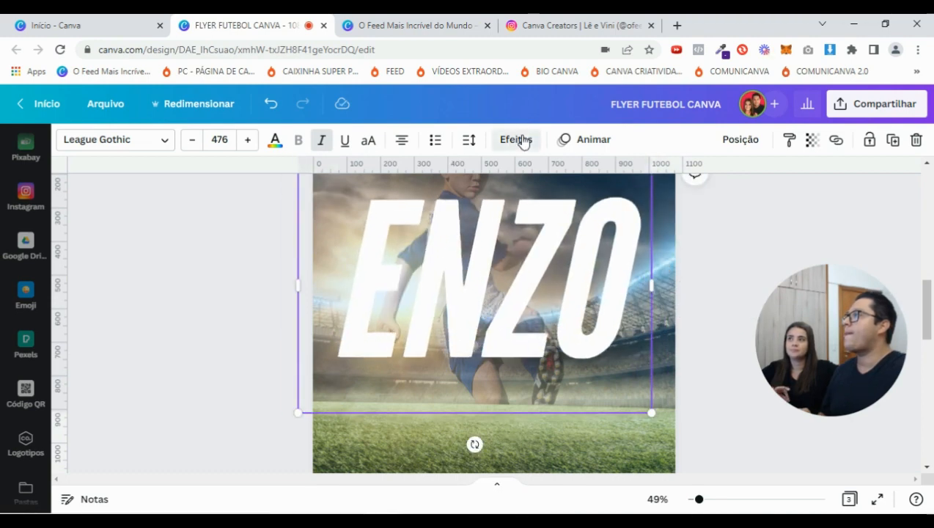
Add a Sombreado shadow to ENZO with dark colour #1e1c28
click(518, 139)
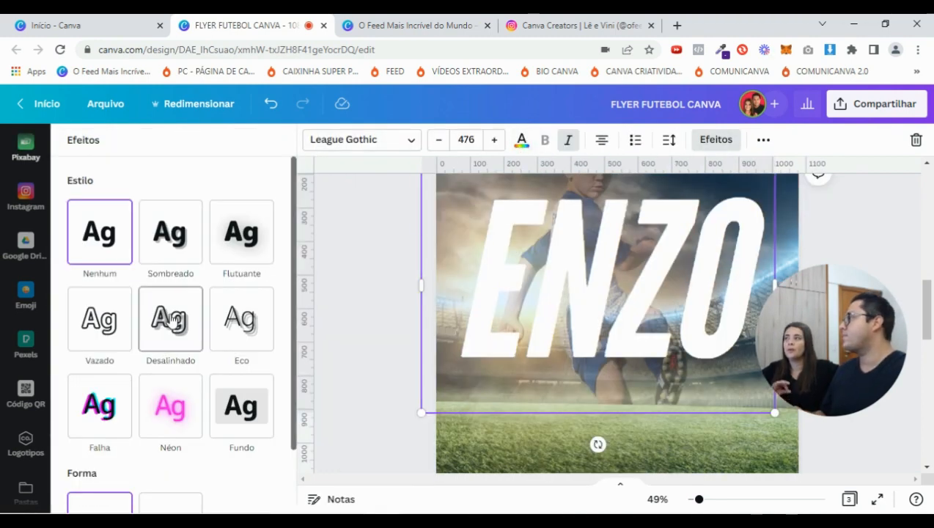
click(178, 242)
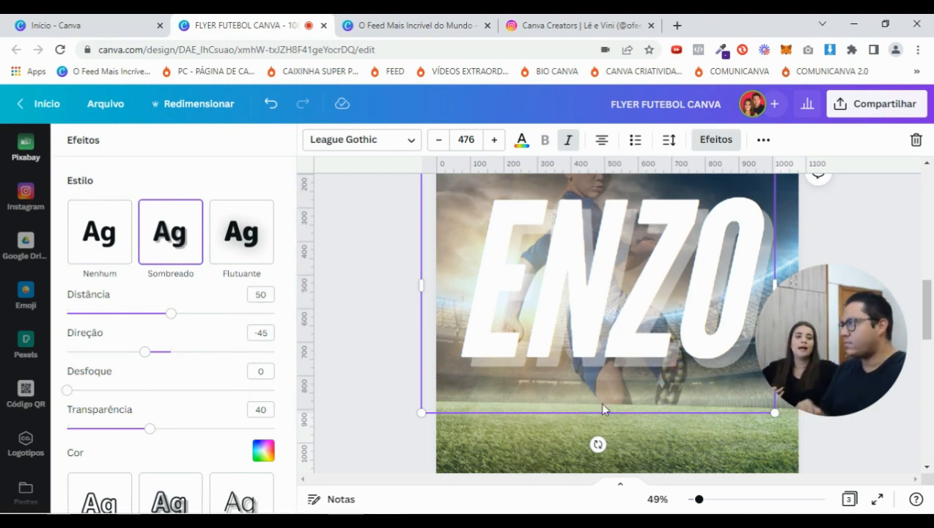
click(263, 451)
click(115, 251)
click(227, 176)
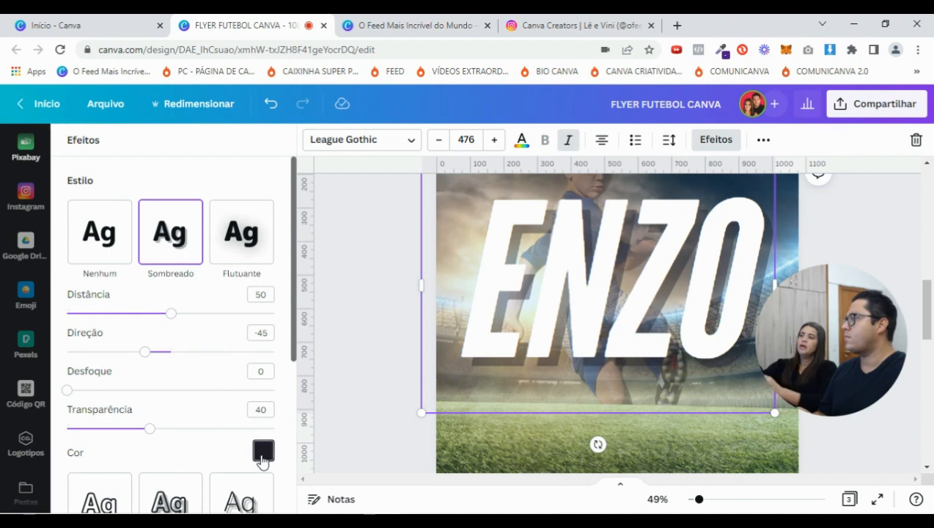
click(263, 452)
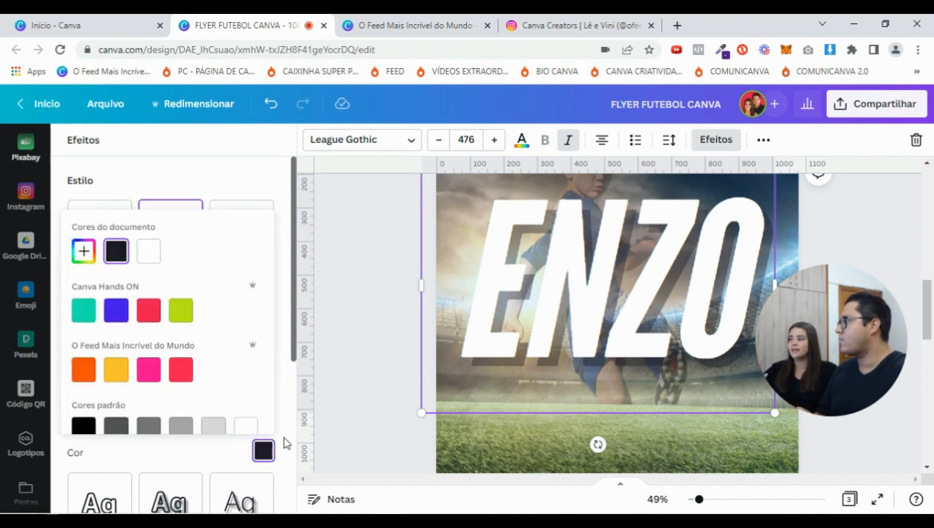
click(263, 451)
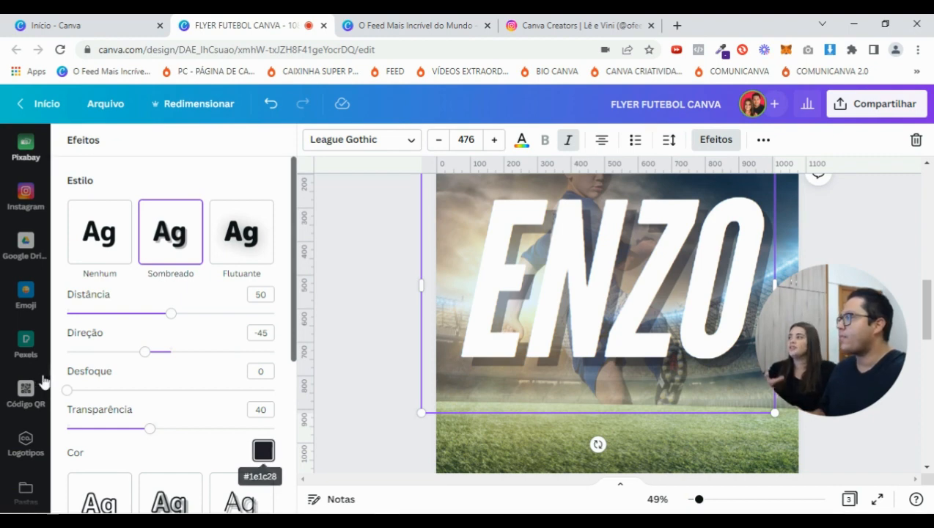
Set the ENZO shadow to blur 23, distance 32 and transparency 50
drag(68, 390, 114, 390)
drag(174, 315, 134, 318)
drag(150, 429, 171, 429)
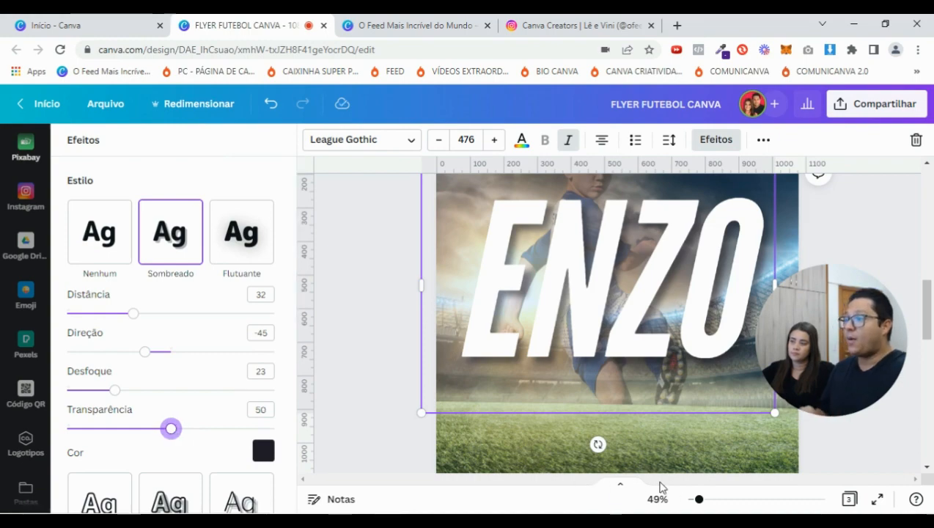
drag(698, 501, 695, 501)
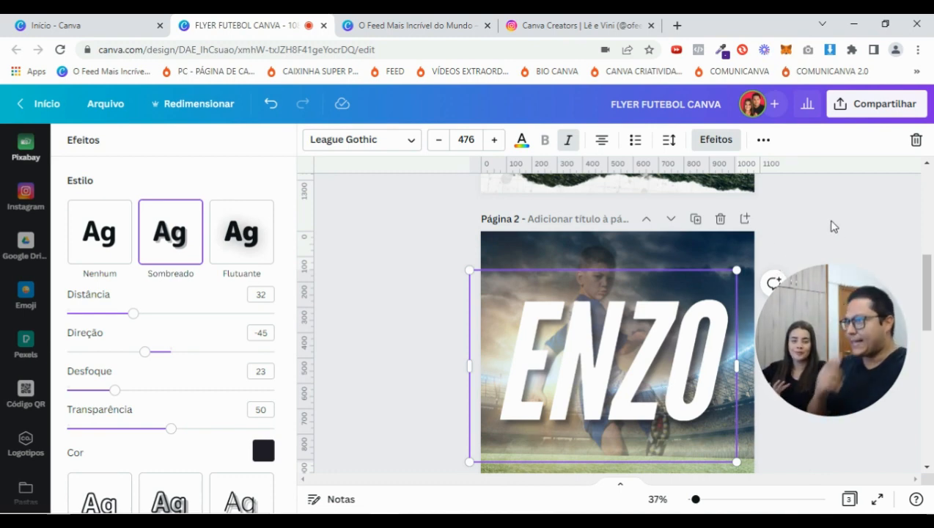
Centre ENZO horizontally on the page, undoing a stray widening of its box
click(825, 221)
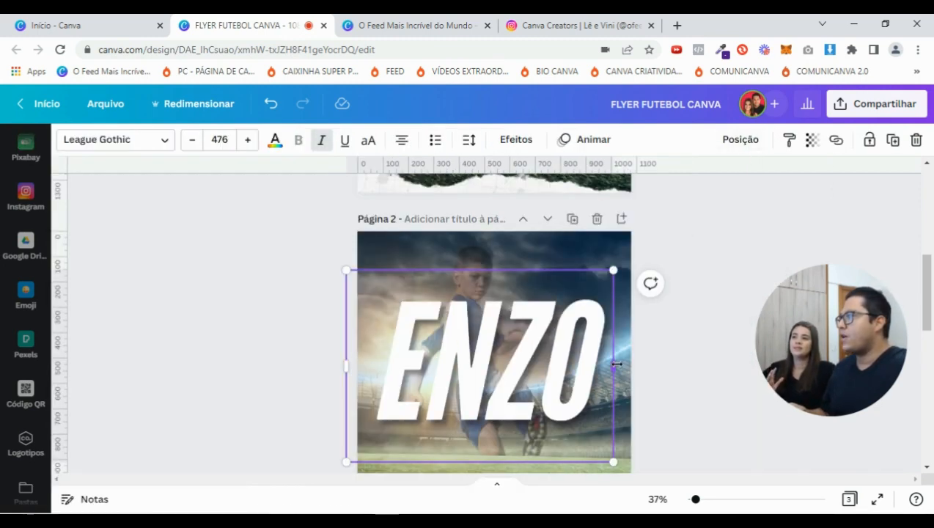
click(740, 139)
click(673, 267)
click(702, 405)
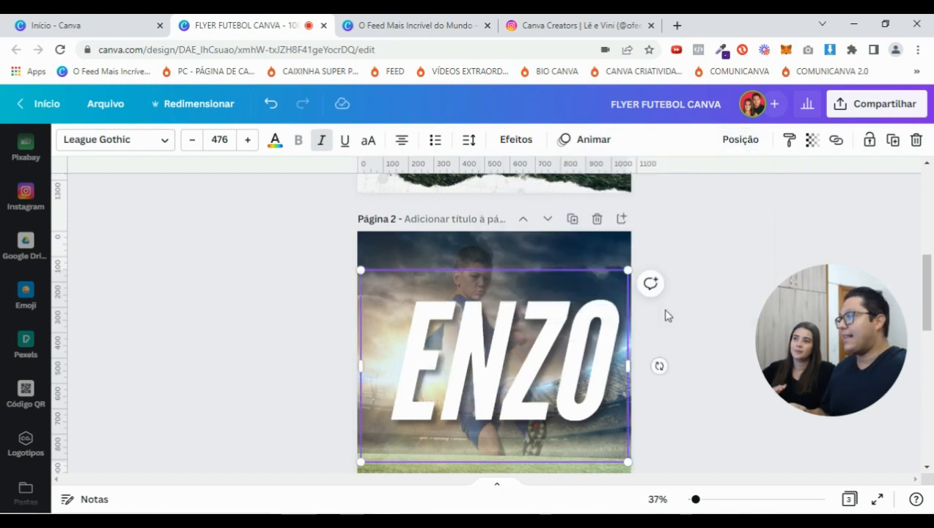
drag(401, 358, 397, 358)
click(386, 361)
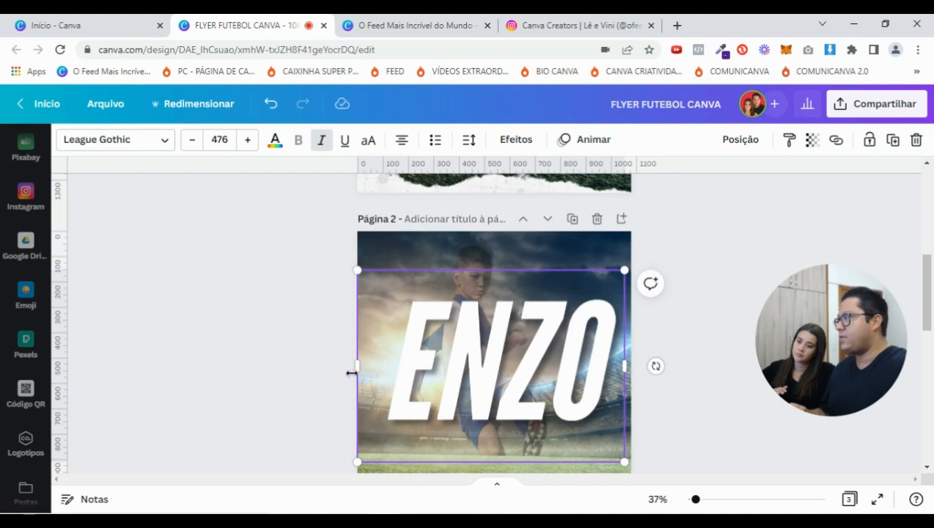
drag(355, 364, 407, 363)
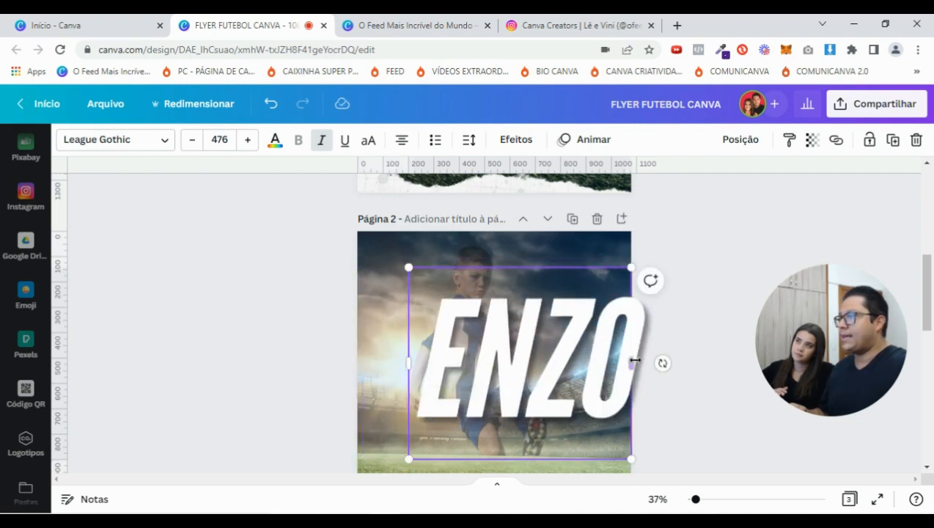
drag(632, 363, 675, 364)
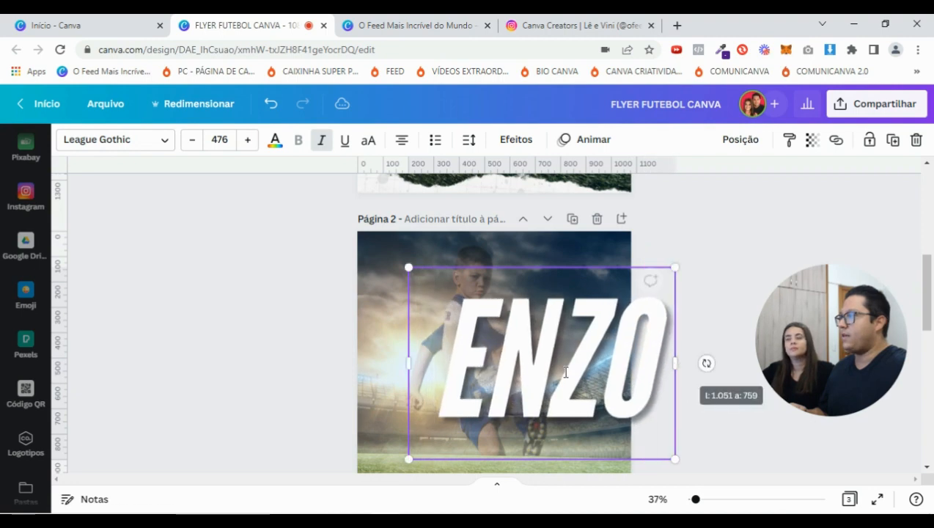
click(268, 103)
click(532, 344)
mouse_move(532, 358)
mouse_down()
mouse_move(522, 352)
mouse_move(524, 361)
mouse_up()
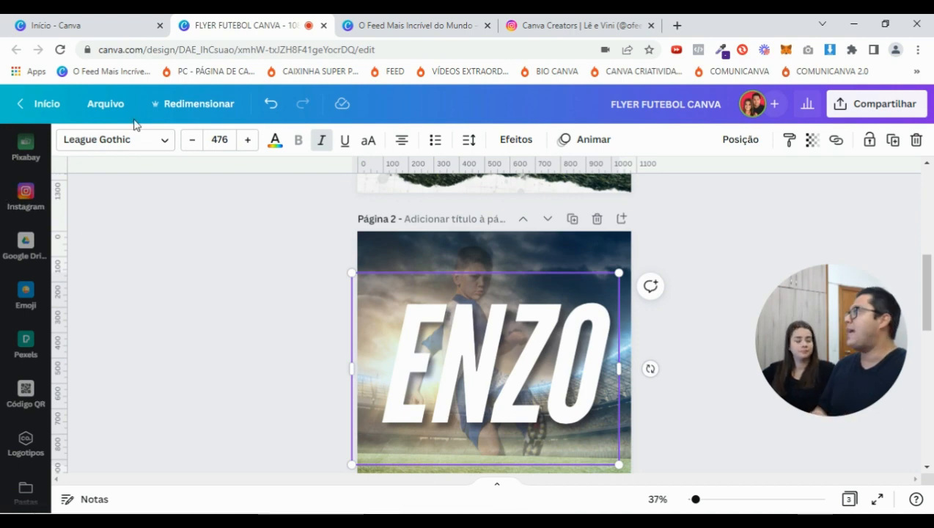
Show the page margins and shrink ENZO slightly to size 459
click(104, 107)
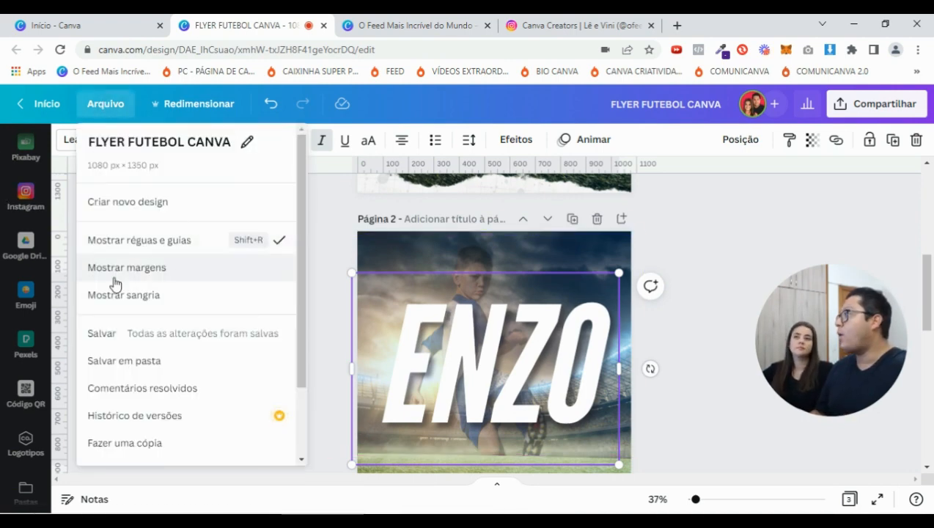
click(141, 274)
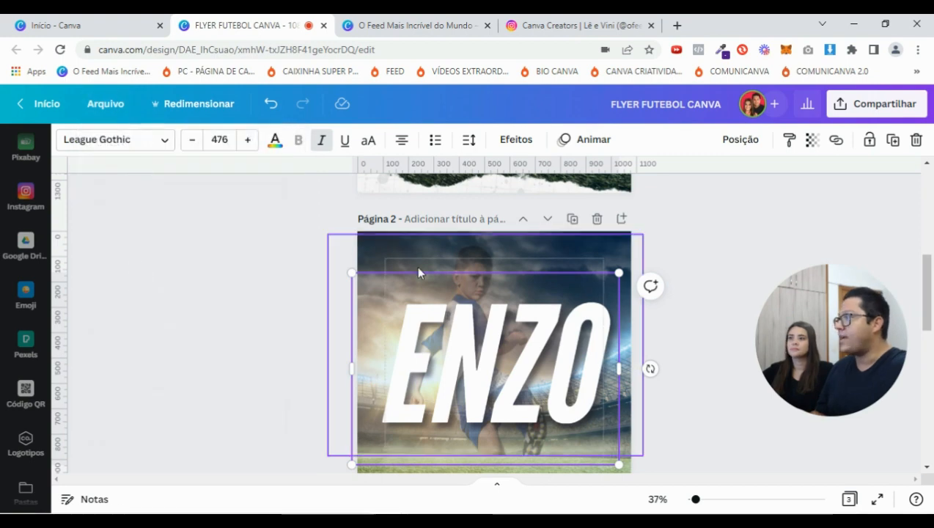
click(701, 499)
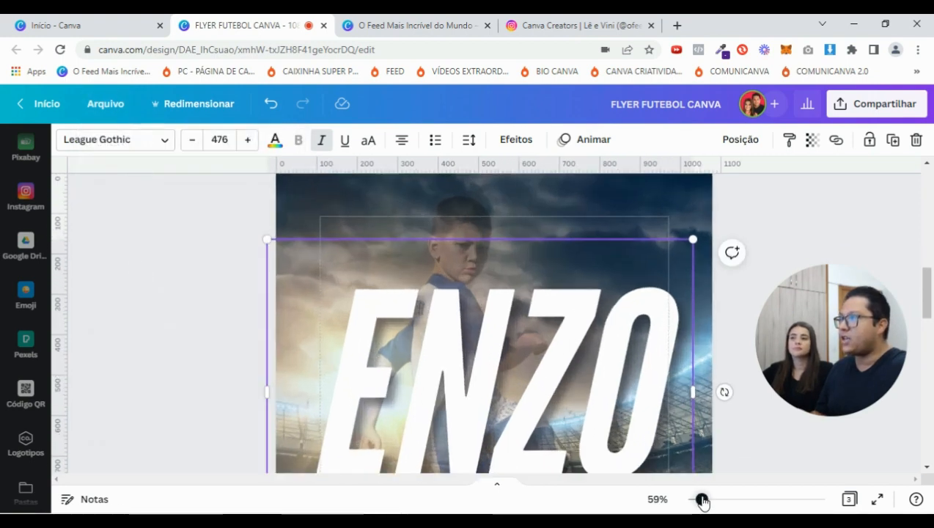
drag(698, 246, 687, 255)
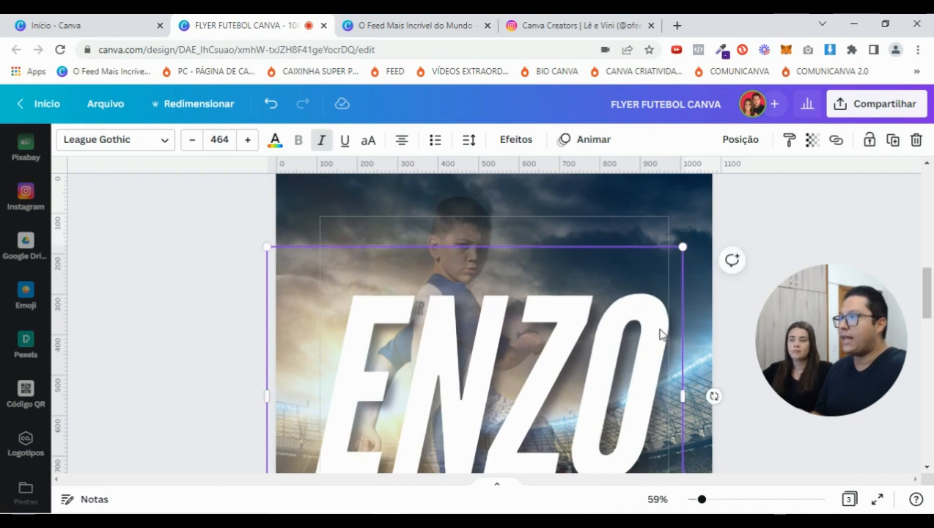
scroll(212, 359, down, 1)
scroll(267, 334, down, 2)
drag(267, 335, 271, 336)
scroll(316, 349, up, 1)
scroll(726, 266, up, 1)
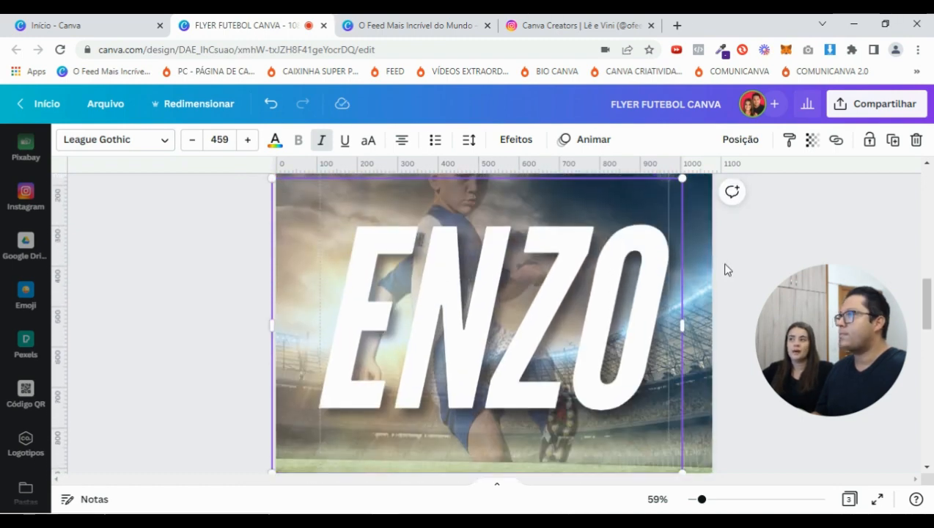
click(735, 284)
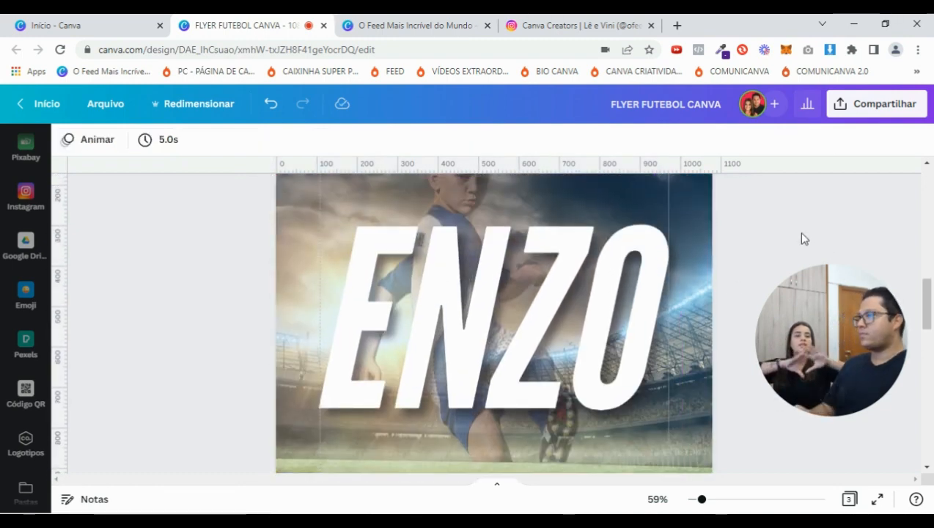
drag(702, 501, 696, 500)
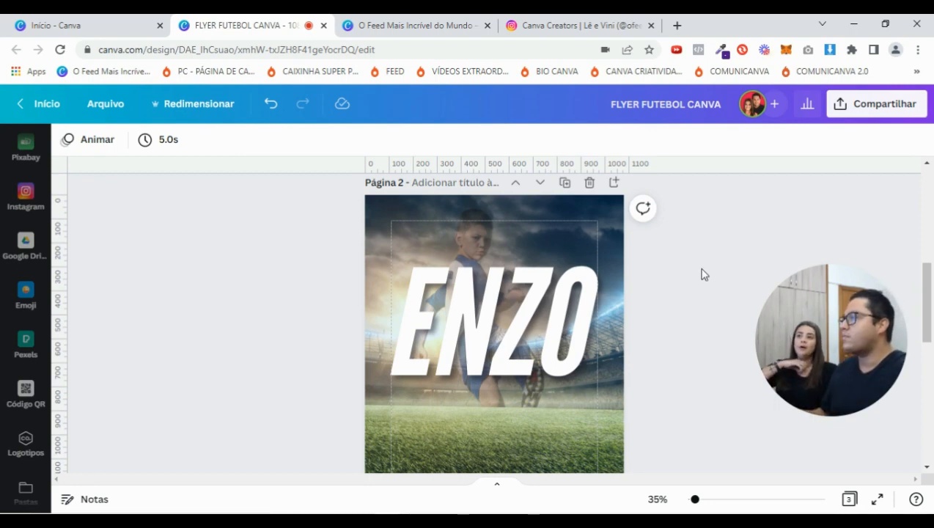
scroll(676, 301, up, 2)
scroll(675, 304, down, 1)
scroll(675, 306, up, 3)
scroll(674, 306, down, 3)
scroll(675, 307, up, 4)
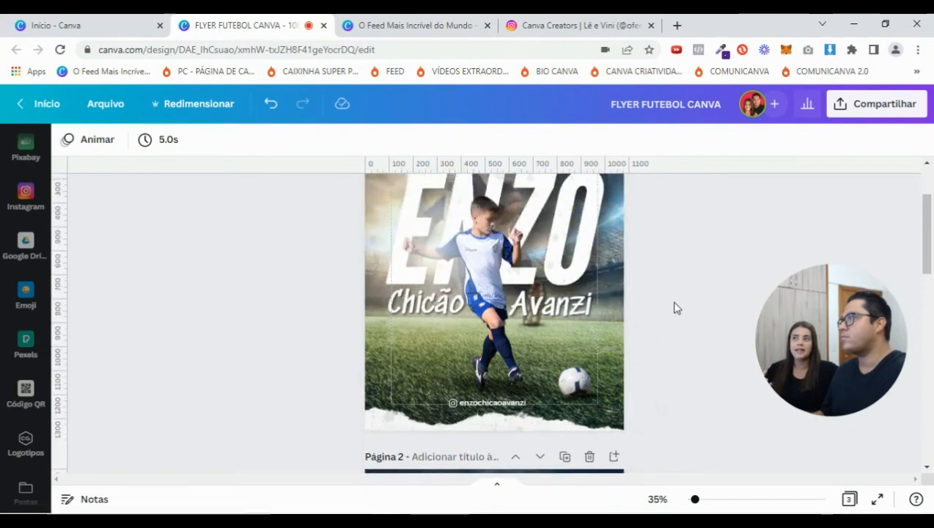
scroll(698, 351, down, 1)
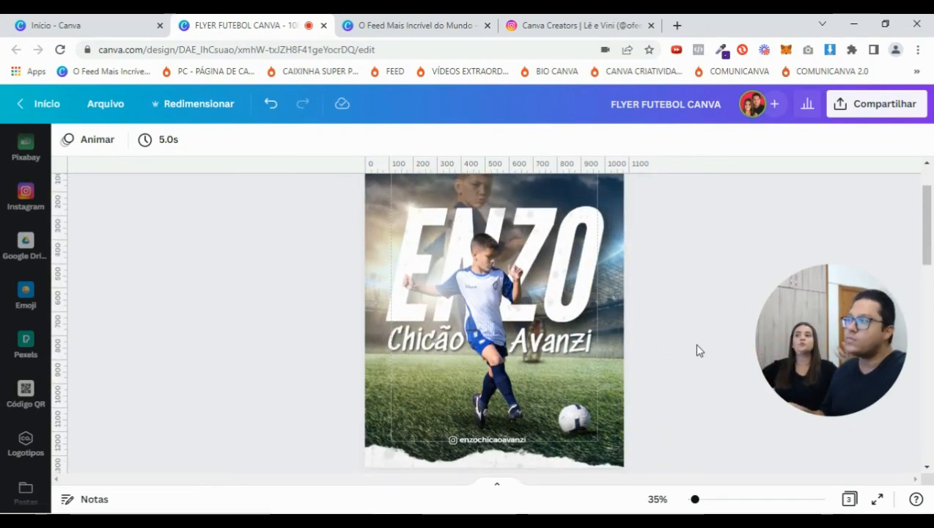
scroll(697, 349, down, 8)
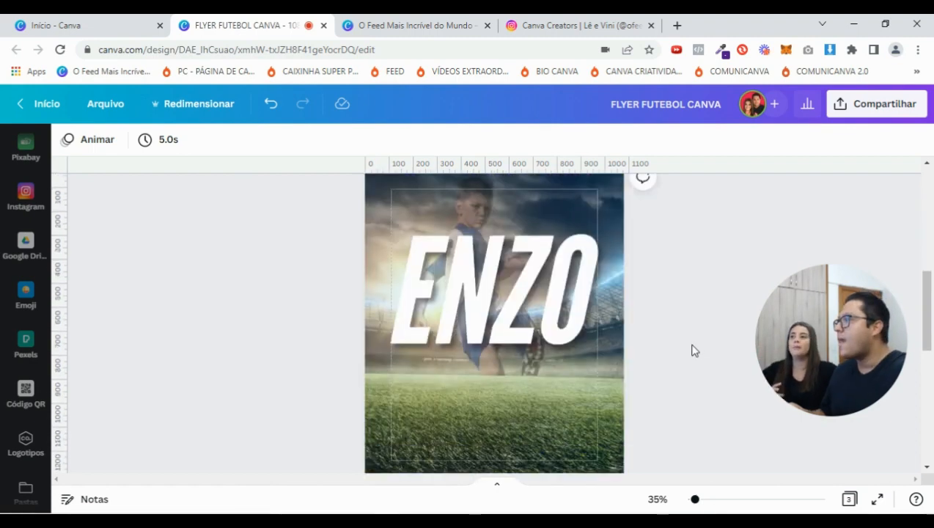
Enlarge the boy cut-out and move it up and right on page 2
scroll(693, 350, down, 1)
drag(434, 312, 474, 199)
scroll(478, 388, up, 2)
scroll(470, 364, up, 2)
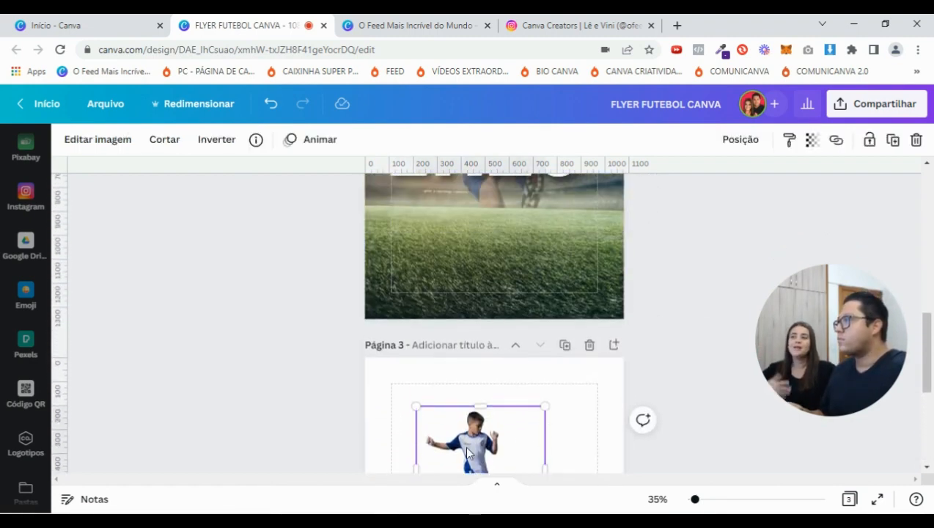
drag(472, 457, 528, 266)
scroll(528, 265, up, 5)
scroll(501, 373, down, 2)
drag(429, 287, 377, 233)
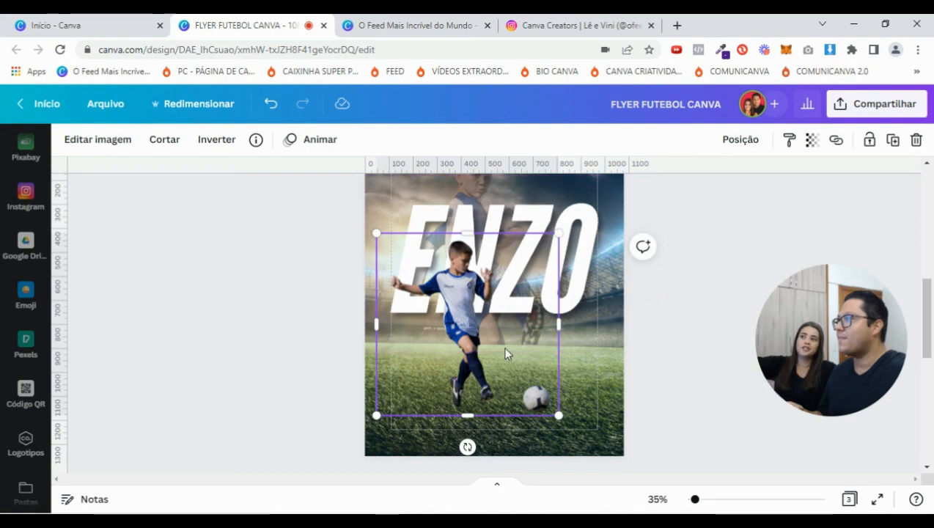
drag(478, 345, 571, 295)
ctrl+scroll(447, 360, up, 5)
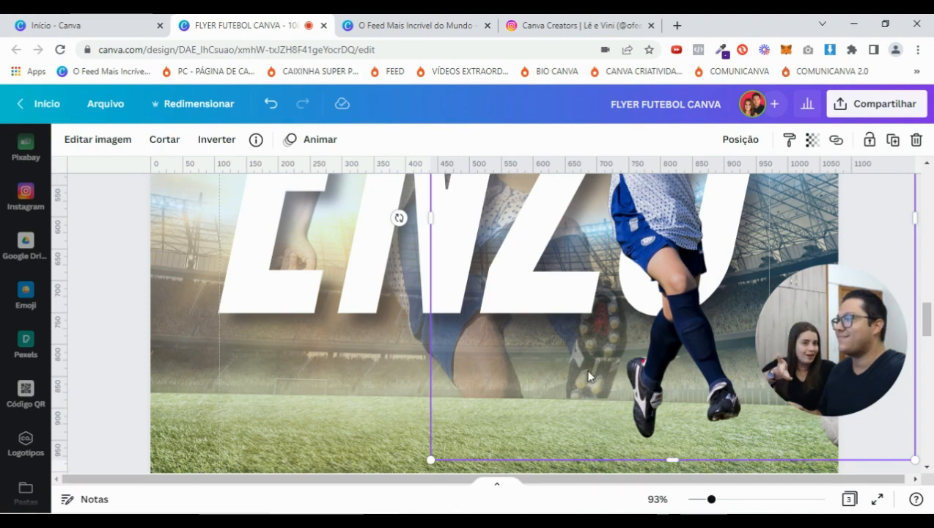
scroll(590, 376, up, 10)
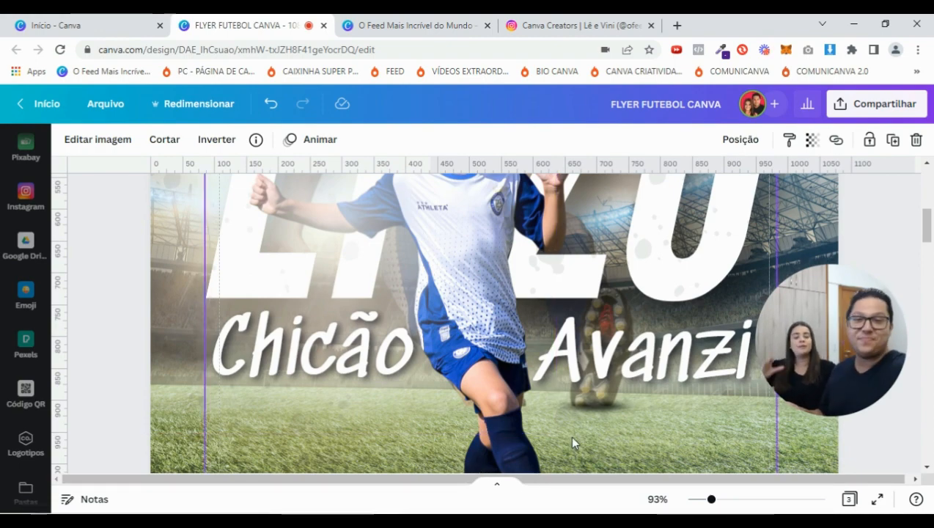
scroll(569, 435, down, 5)
scroll(575, 436, down, 15)
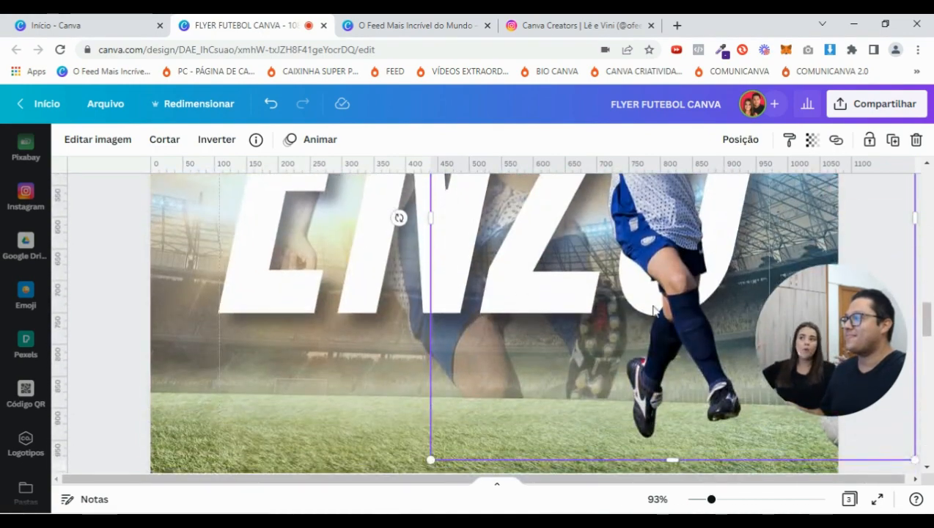
Trim the player's right side to the page edge and fit him over the ENZO letters
drag(712, 499, 693, 500)
scroll(569, 361, up, 2)
drag(632, 357, 608, 356)
drag(548, 345, 480, 352)
drag(540, 440, 596, 486)
drag(499, 395, 475, 382)
drag(377, 264, 402, 292)
drag(508, 402, 502, 394)
Widen the player image so the football at his feet shows
scroll(551, 391, down, 1)
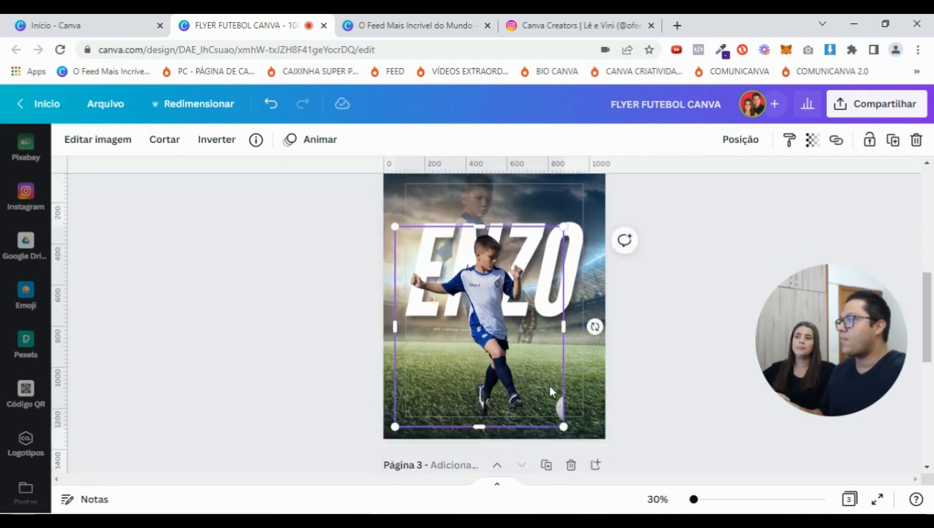
drag(567, 326, 591, 327)
click(688, 277)
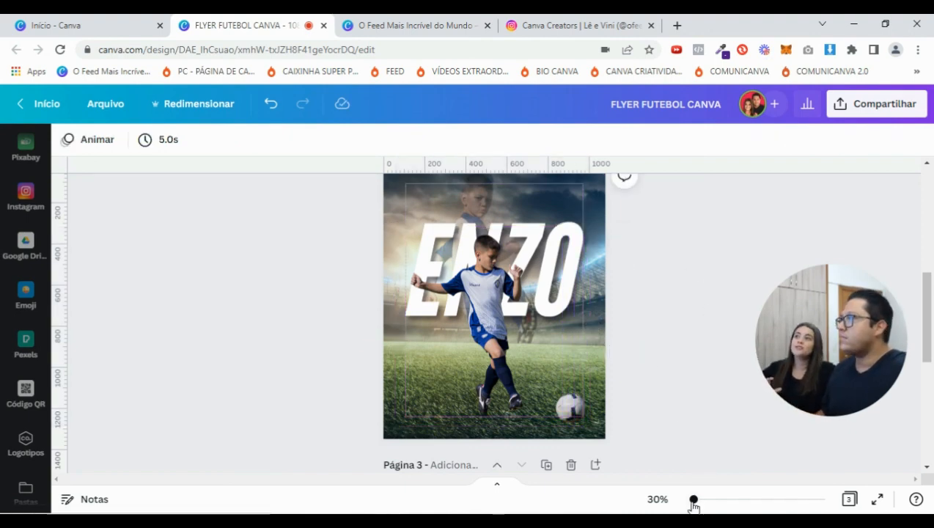
click(499, 324)
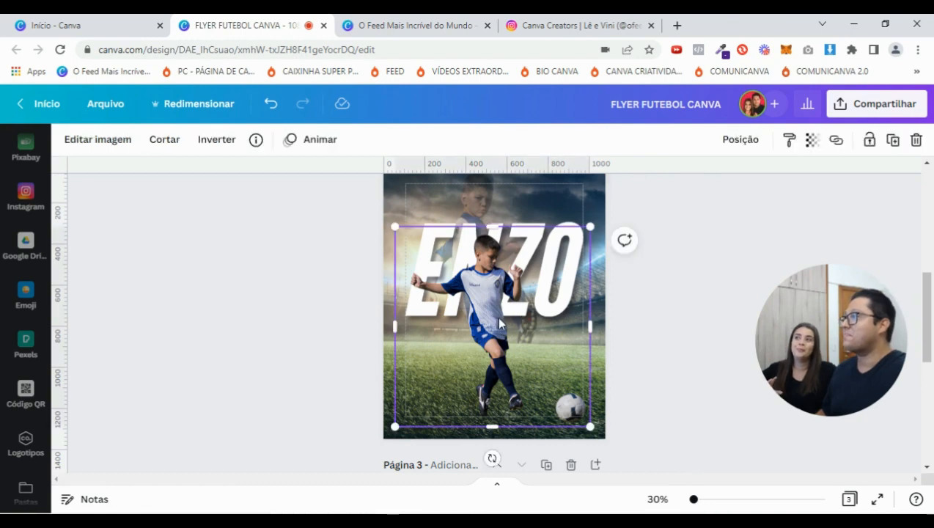
click(722, 270)
scroll(711, 290, up, 5)
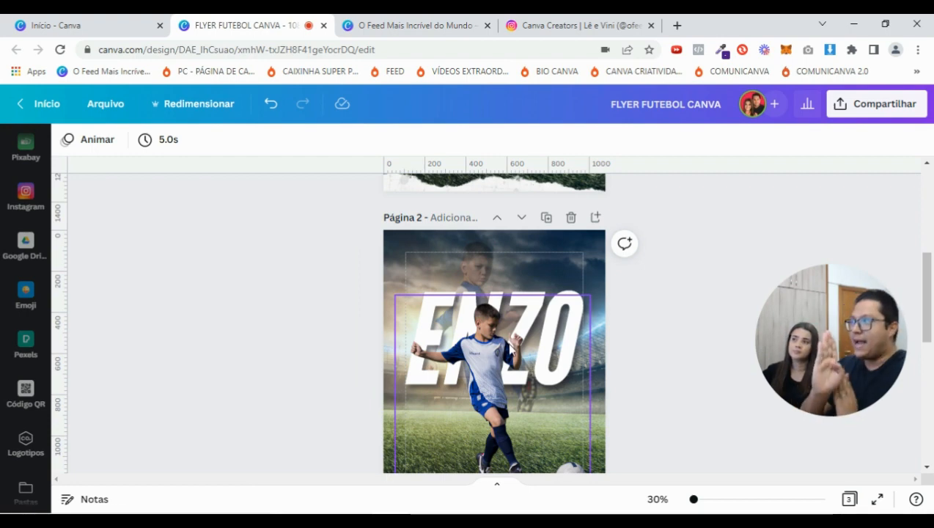
Unlock the faded background player photo behind ENZO
click(488, 238)
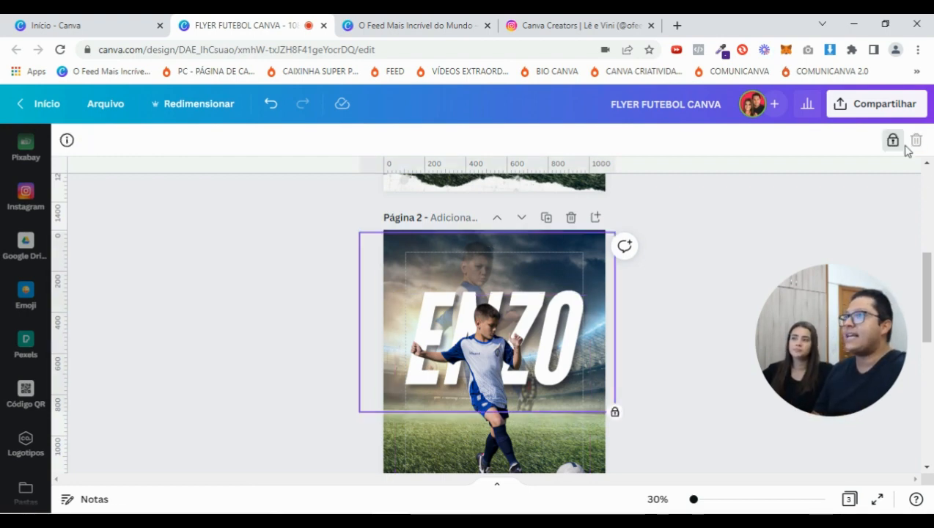
click(893, 140)
click(217, 139)
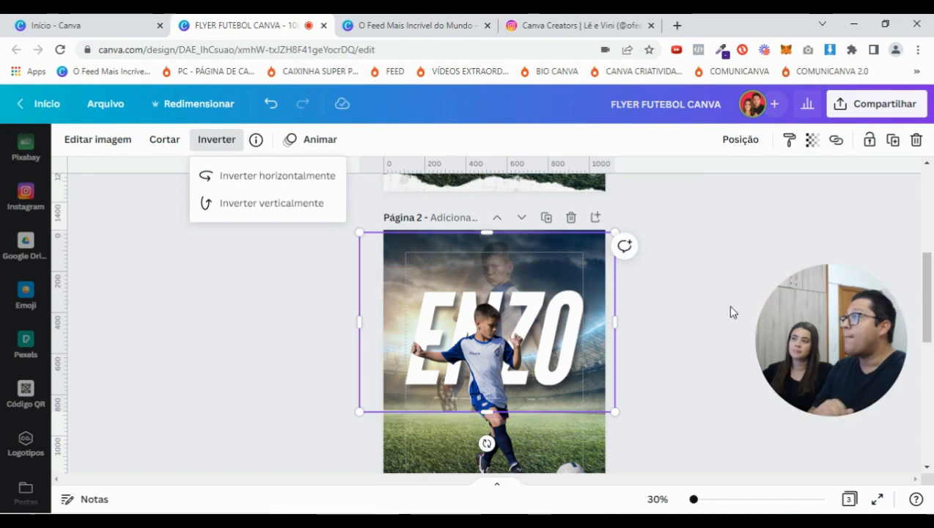
drag(694, 500, 705, 499)
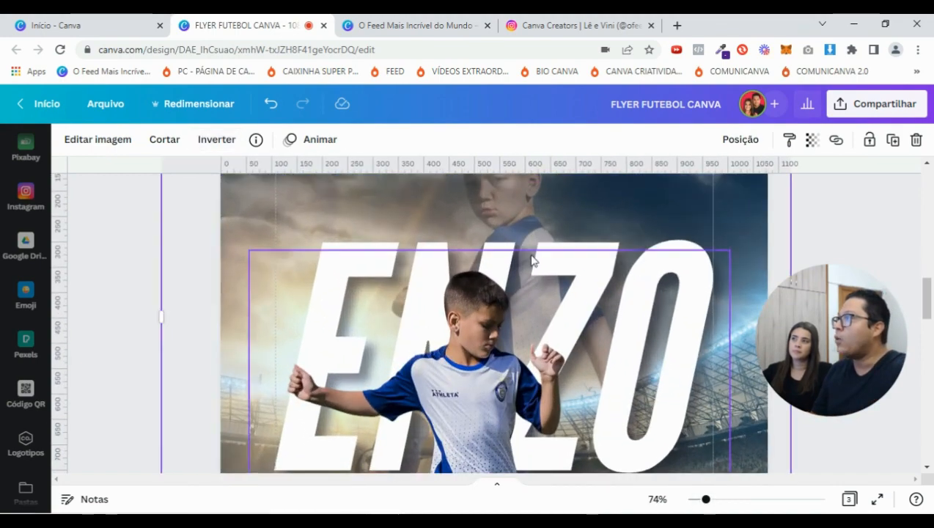
scroll(526, 253, up, 3)
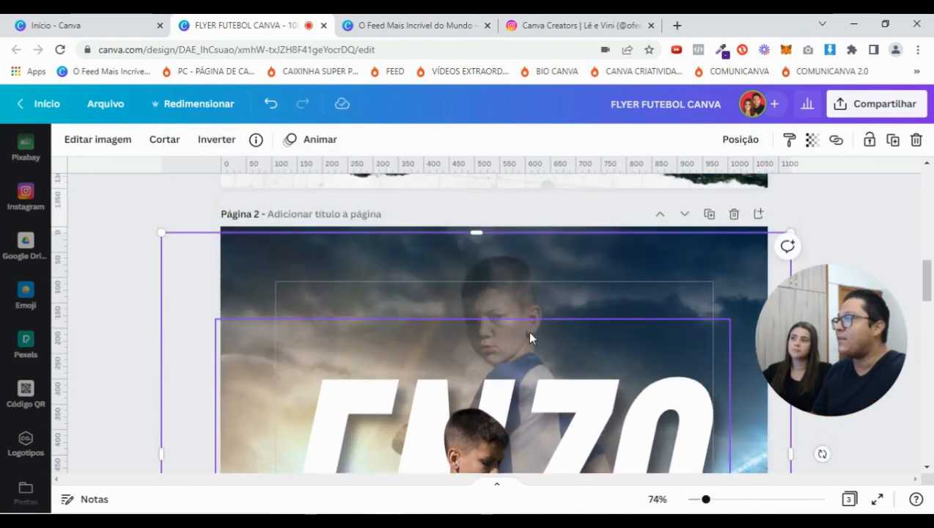
scroll(531, 337, down, 3)
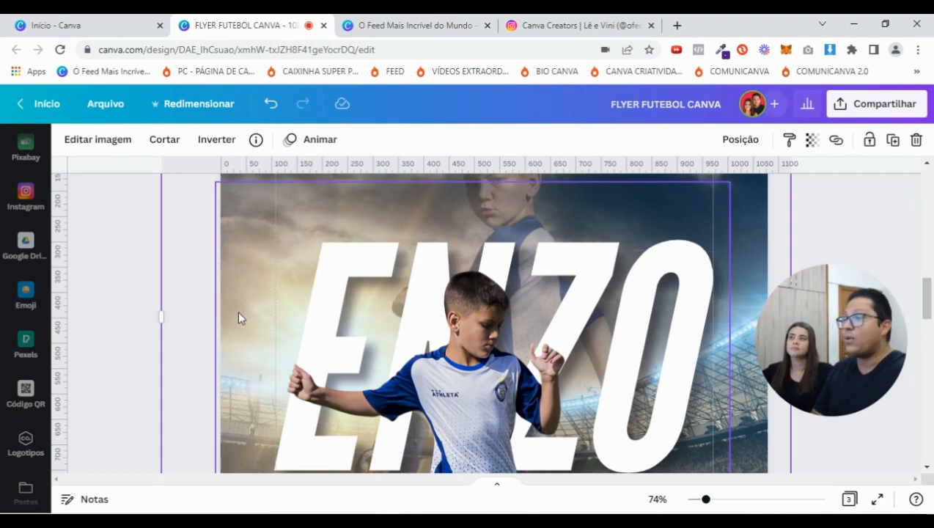
drag(707, 502, 696, 500)
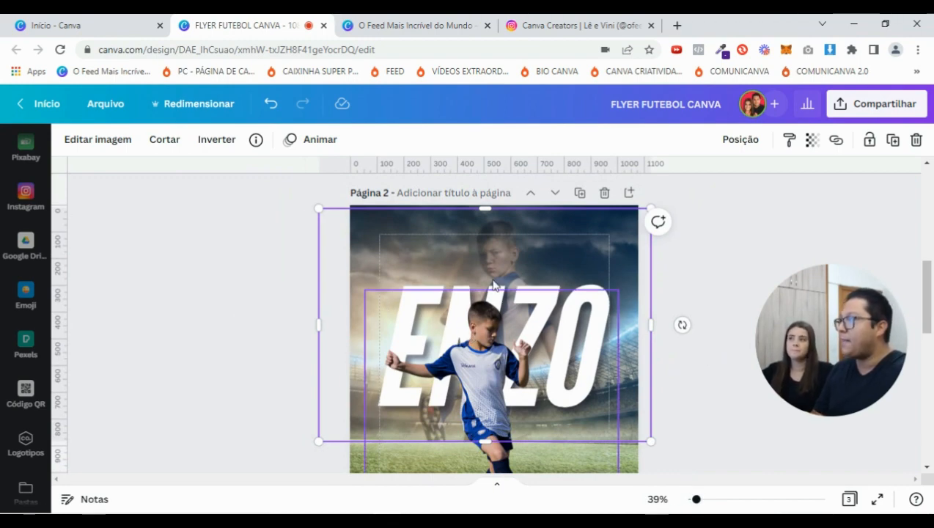
click(220, 140)
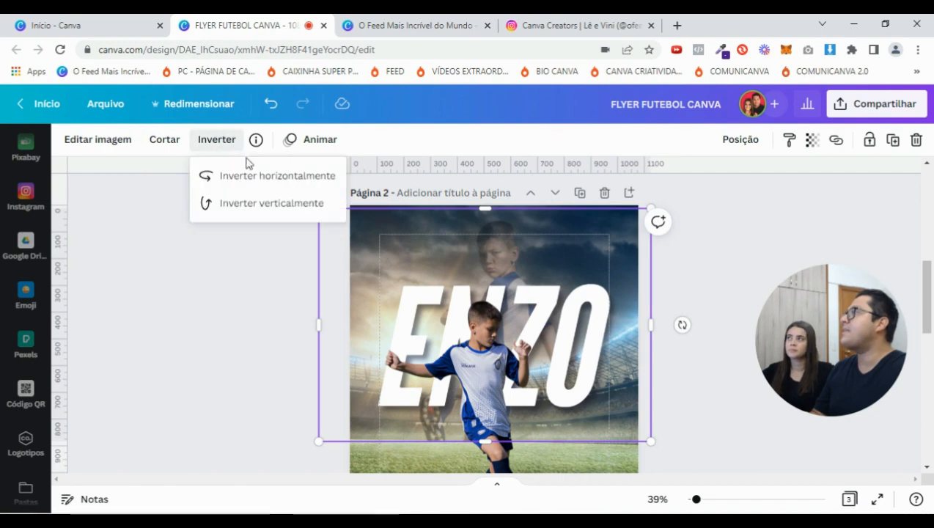
Set the background player photo's transparency to 43
click(812, 140)
drag(722, 204, 811, 207)
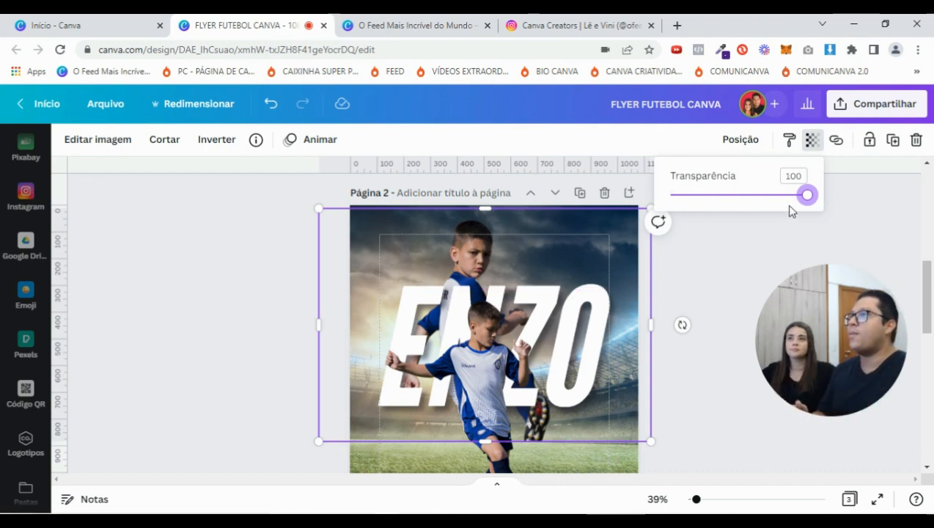
drag(807, 195, 724, 197)
click(722, 308)
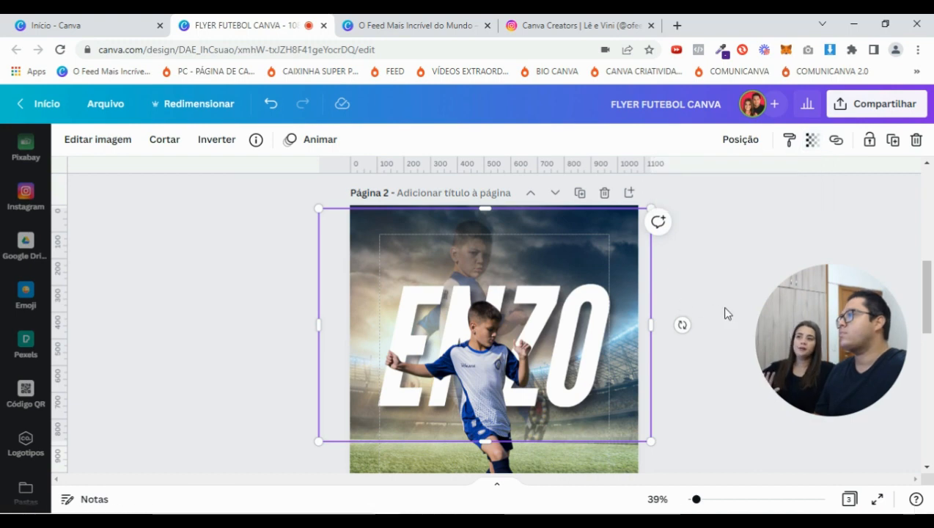
click(724, 310)
scroll(703, 417, down, 2)
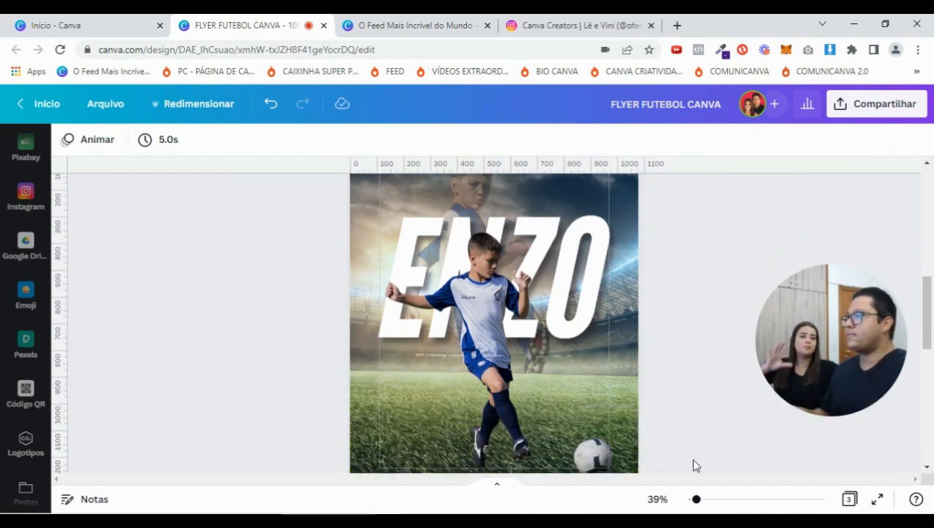
scroll(704, 436, down, 2)
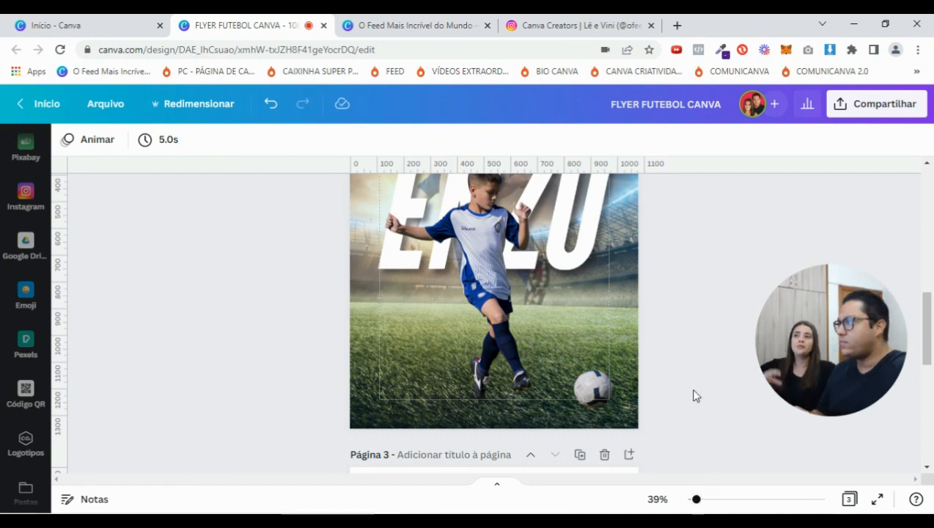
scroll(695, 394, up, 2)
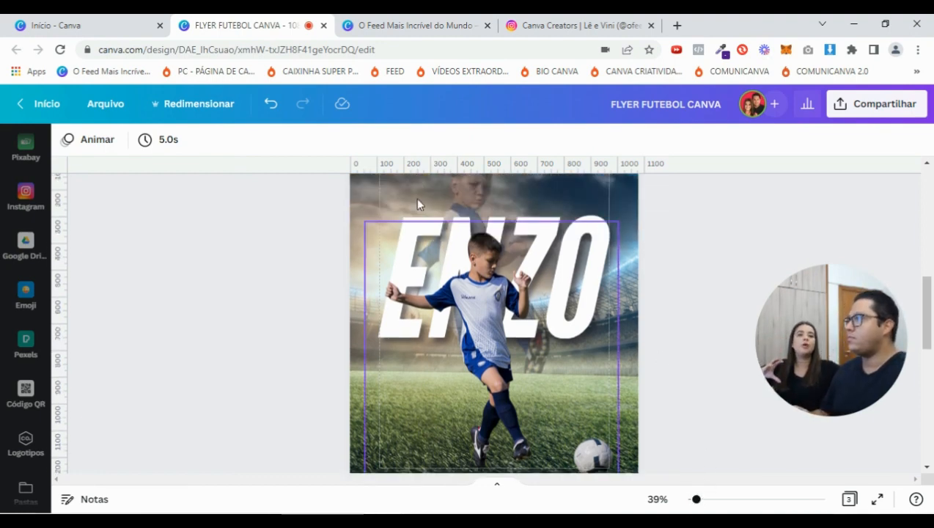
scroll(625, 294, up, 5)
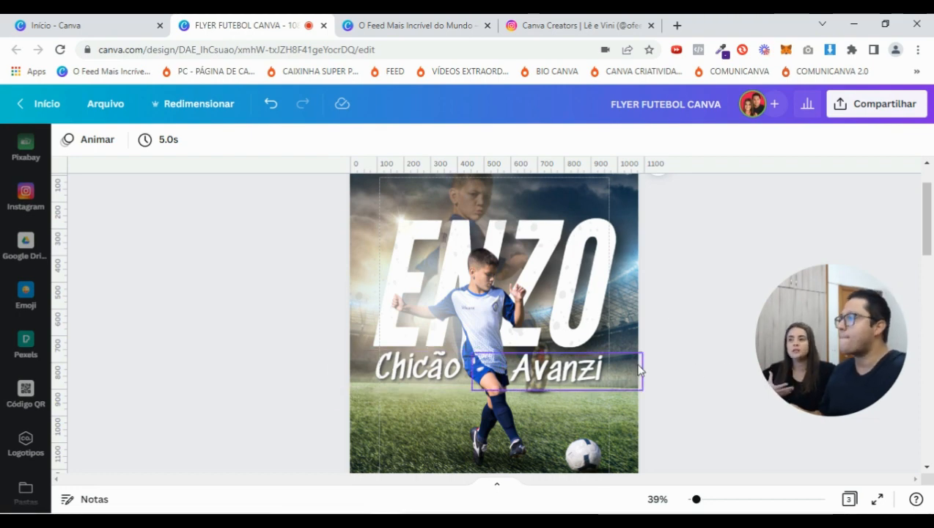
click(421, 374)
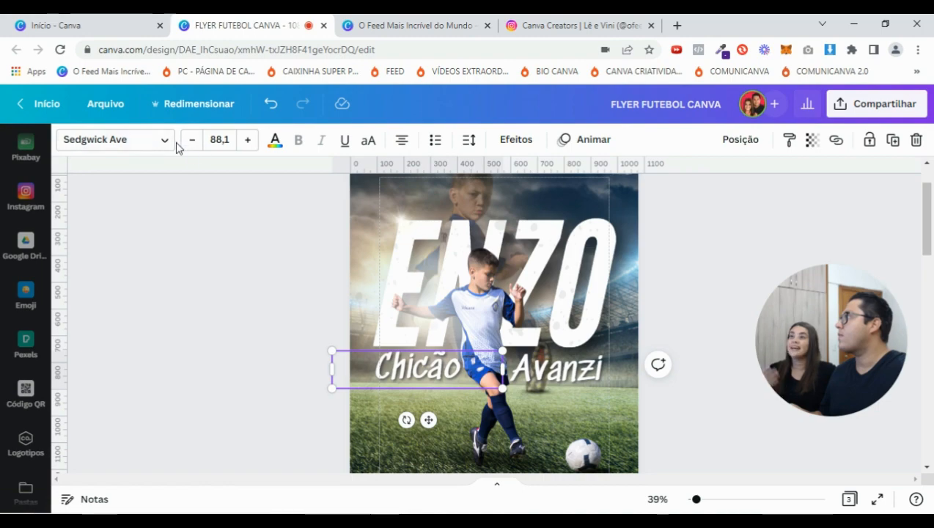
scroll(216, 224, down, 3)
scroll(206, 232, down, 3)
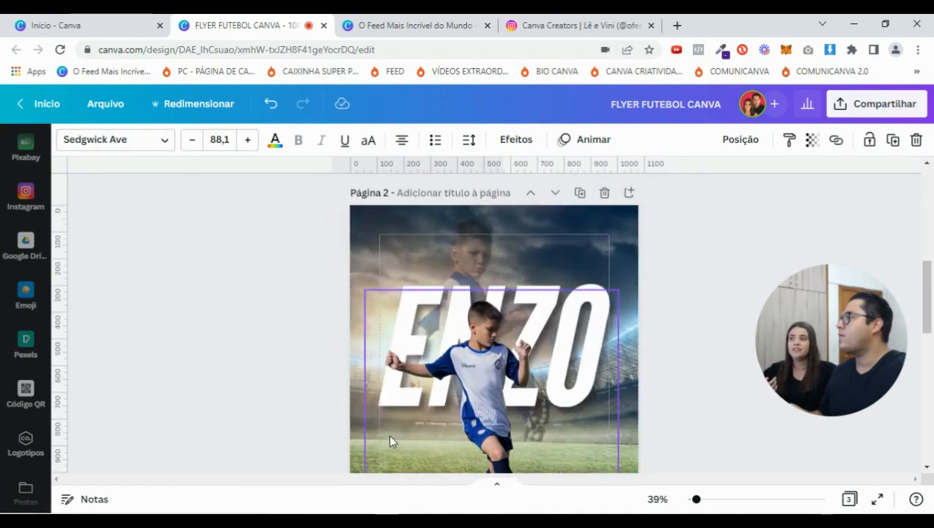
click(160, 147)
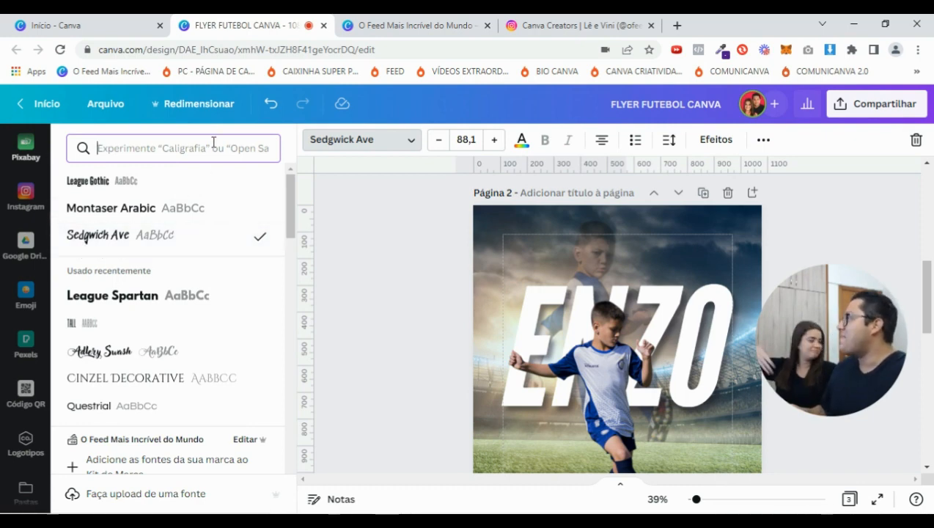
click(137, 148)
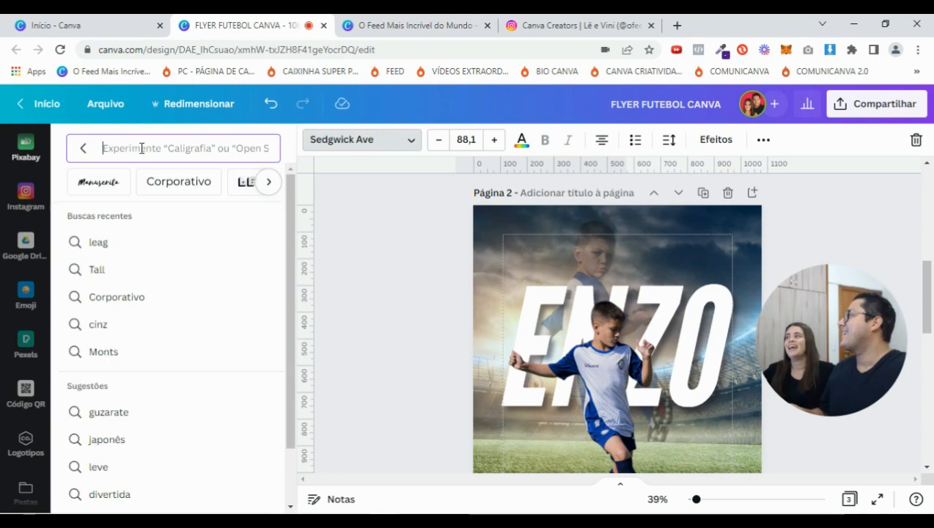
click(270, 182)
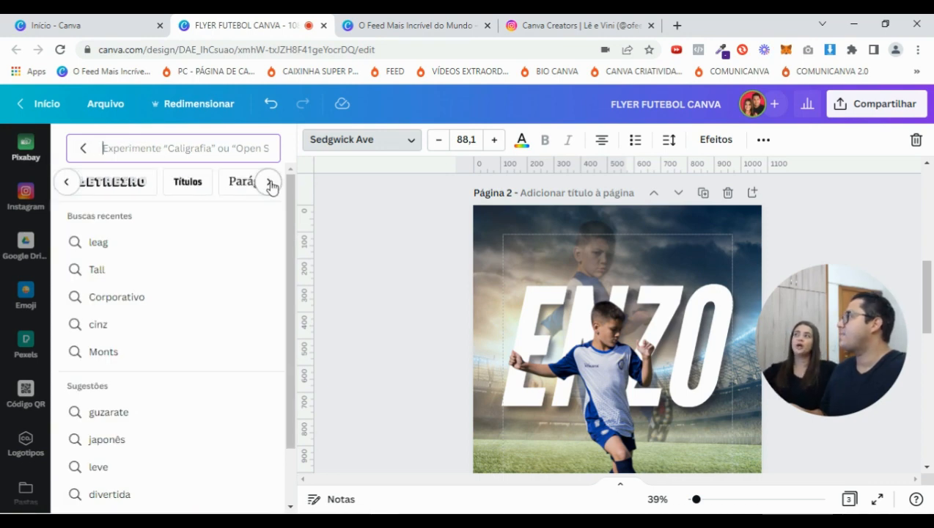
click(85, 151)
click(124, 148)
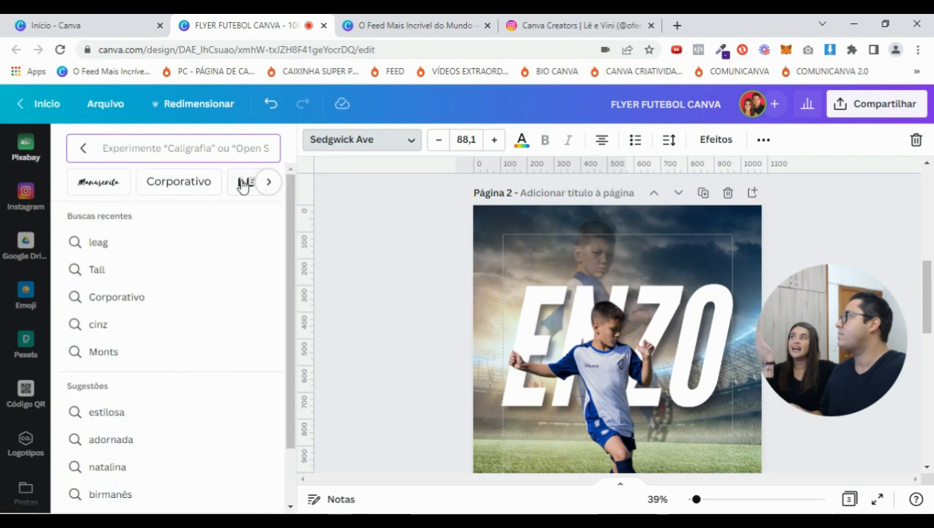
click(271, 182)
click(270, 182)
click(270, 182)
click(270, 183)
click(271, 183)
click(271, 183)
click(271, 183)
click(271, 183)
click(270, 183)
click(271, 183)
click(271, 183)
click(270, 182)
click(271, 182)
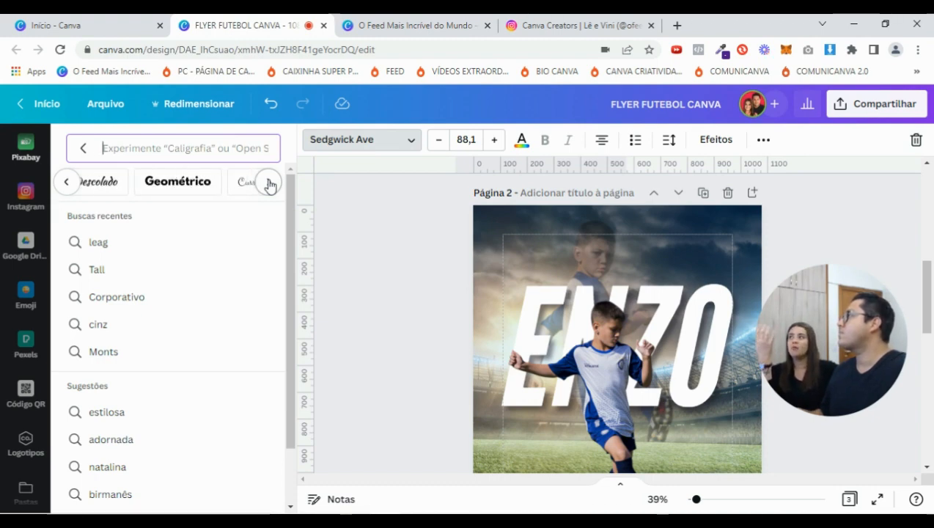
click(271, 183)
click(268, 182)
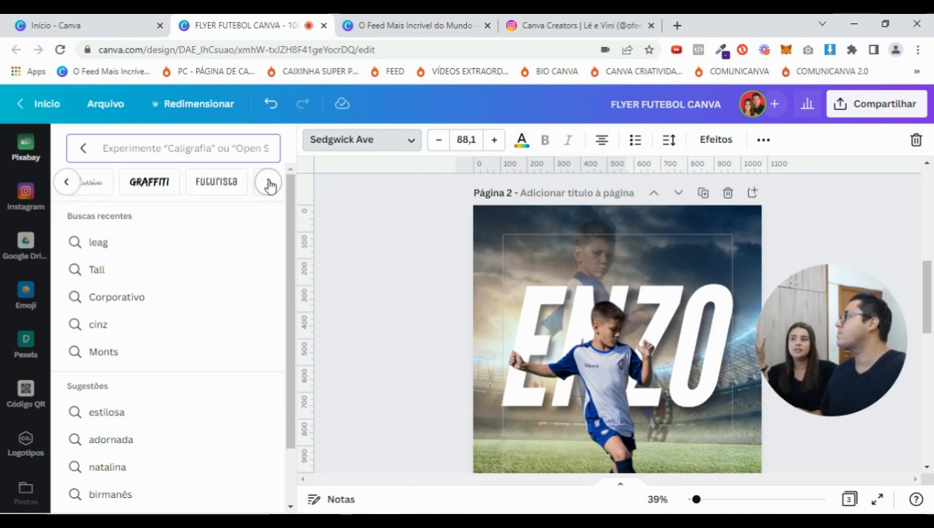
click(154, 189)
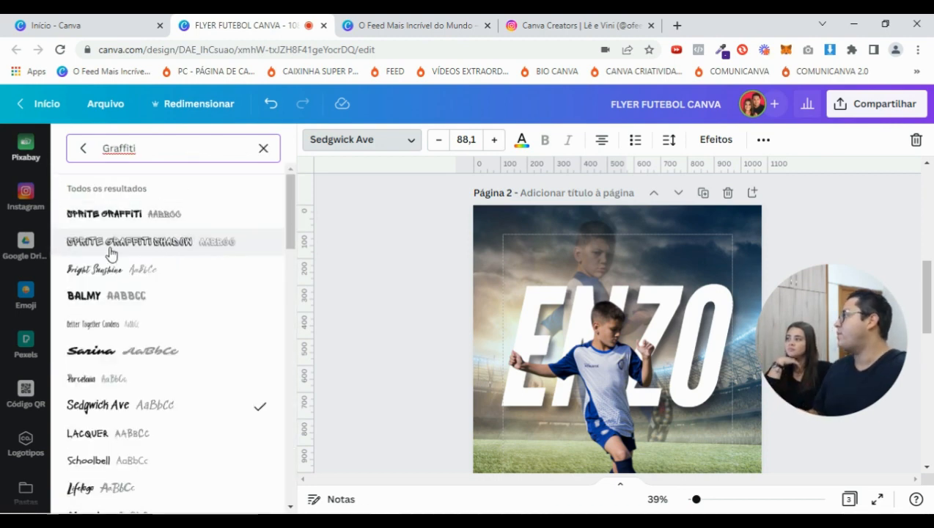
scroll(110, 253, down, 6)
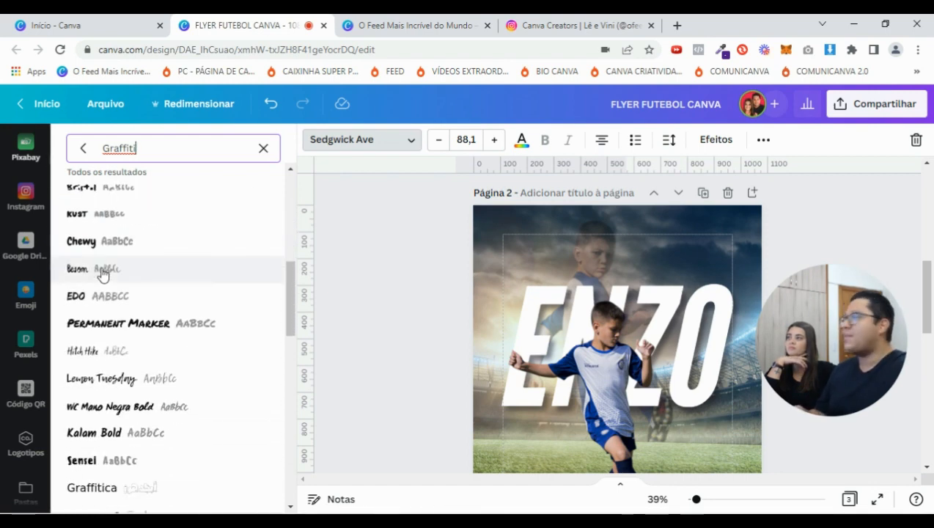
scroll(103, 273, down, 1)
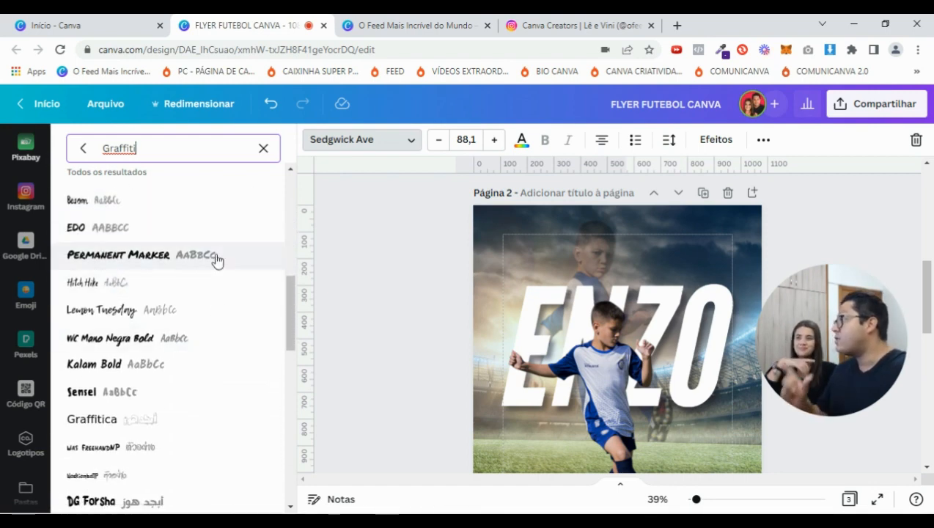
scroll(216, 260, down, 7)
scroll(215, 262, down, 3)
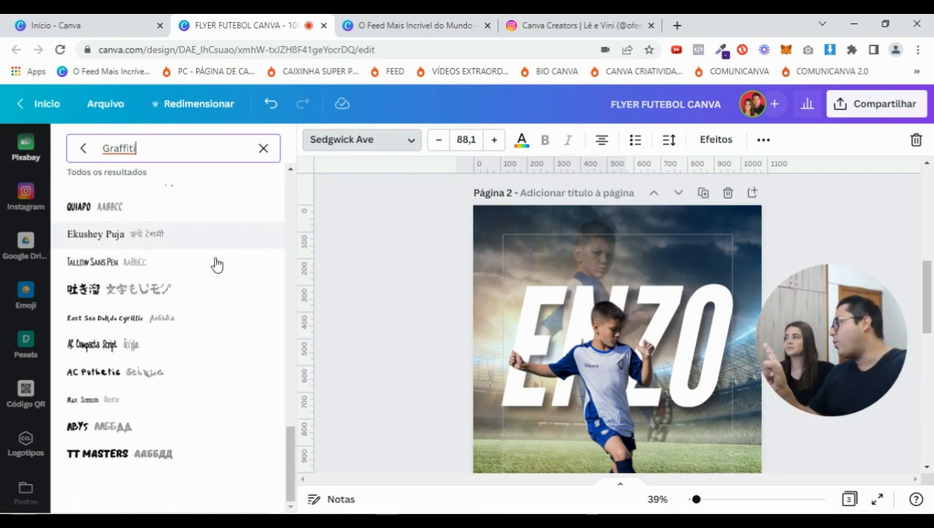
scroll(216, 264, up, 15)
scroll(219, 266, up, 4)
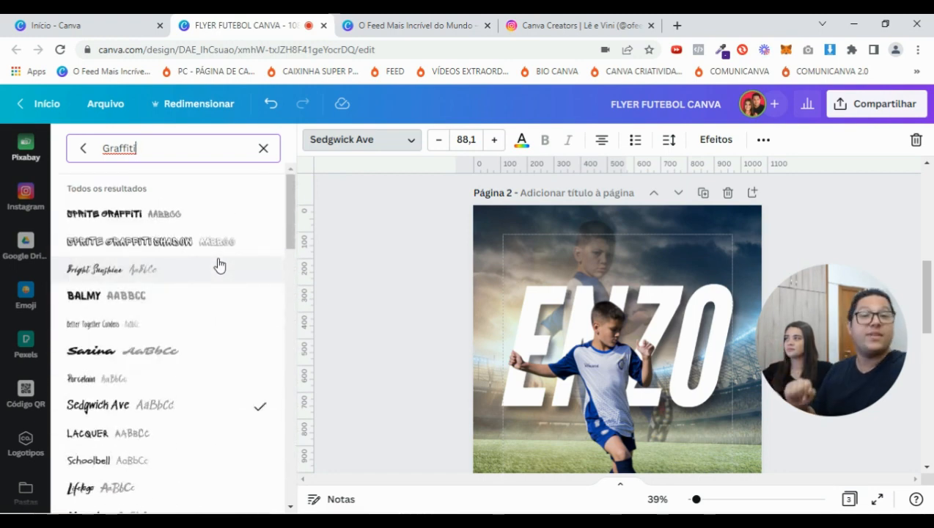
click(417, 267)
scroll(599, 303, down, 3)
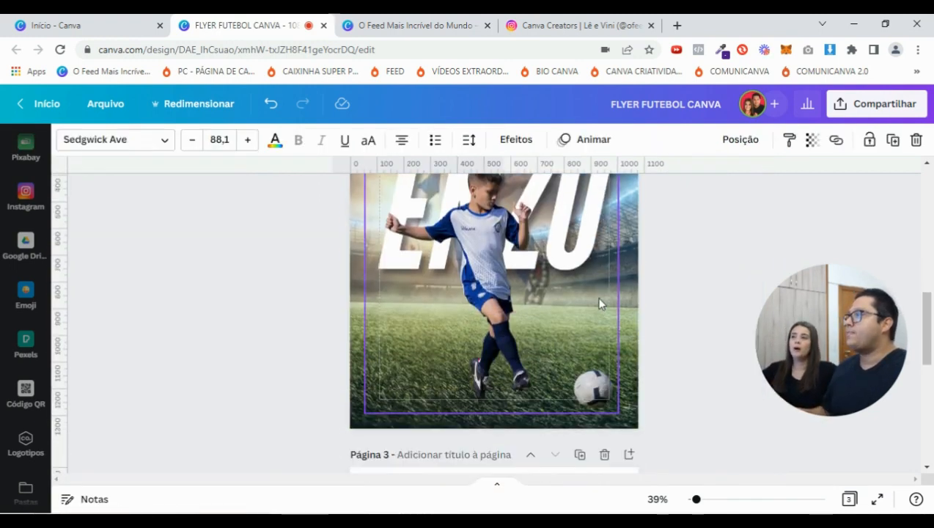
scroll(584, 308, up, 3)
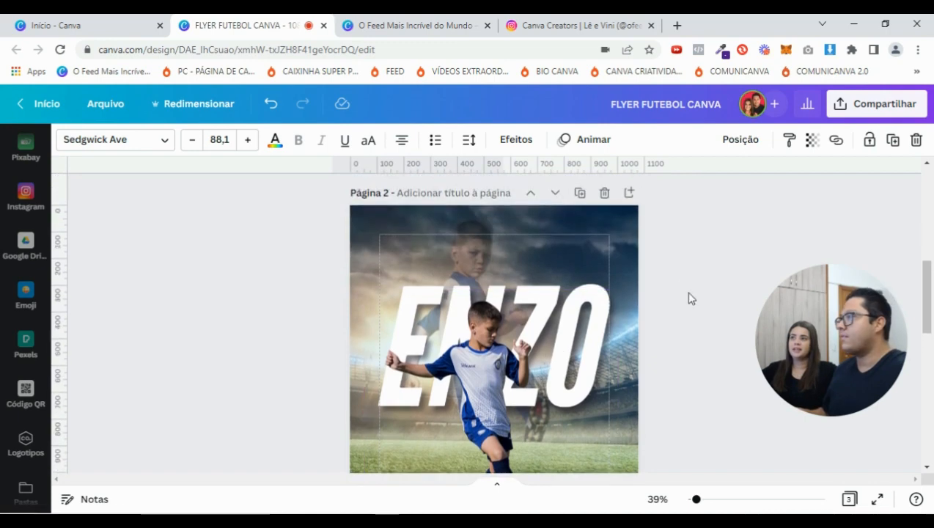
click(658, 292)
scroll(536, 454, down, 1)
text(to do seu parágrafo)
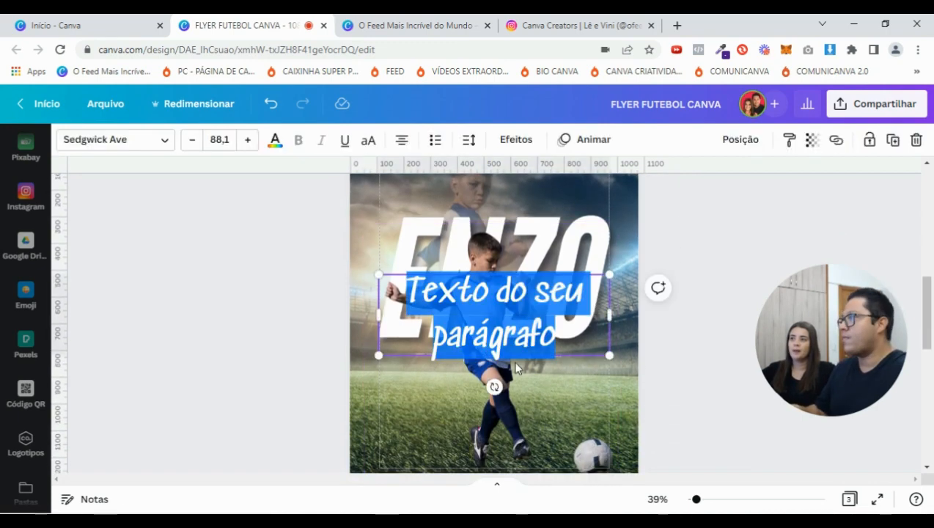
text(CHI)
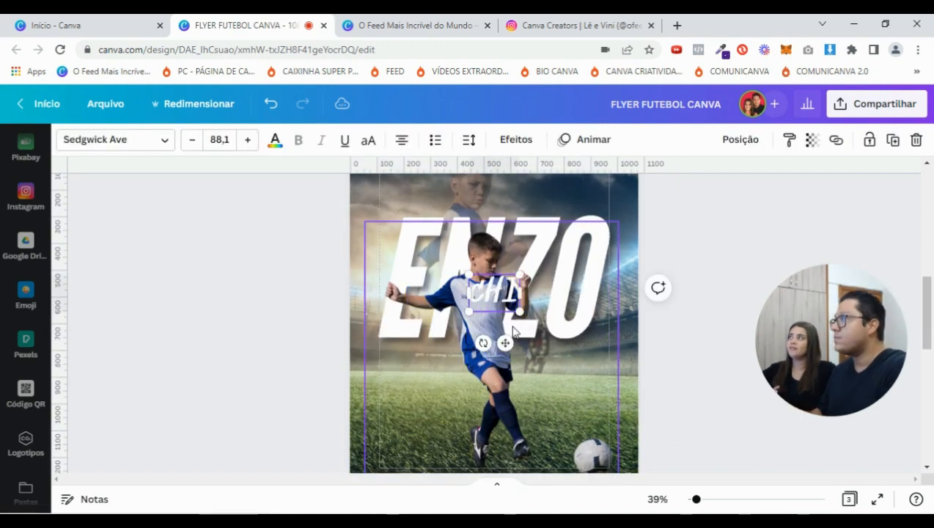
key(BackSpace)
key(BackSpace)
key(BackSpace)
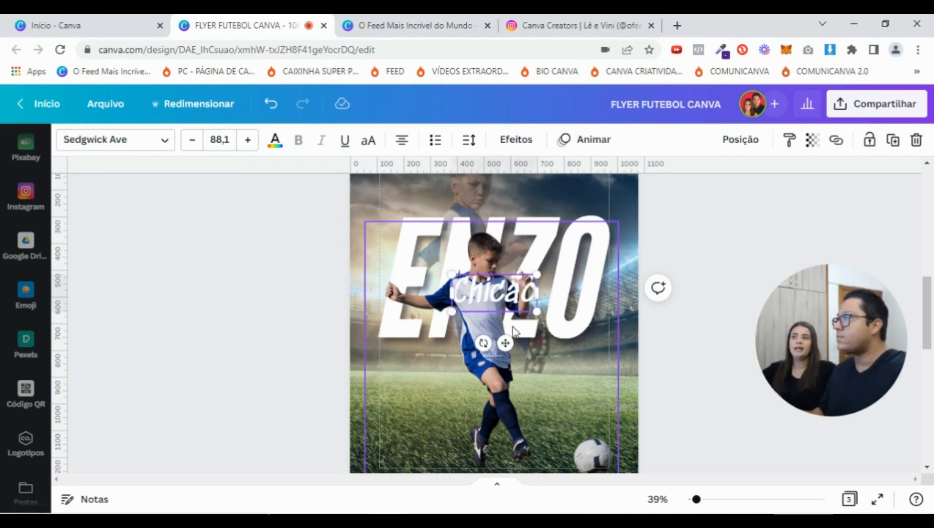
drag(505, 343, 429, 406)
drag(372, 382, 376, 379)
click(736, 235)
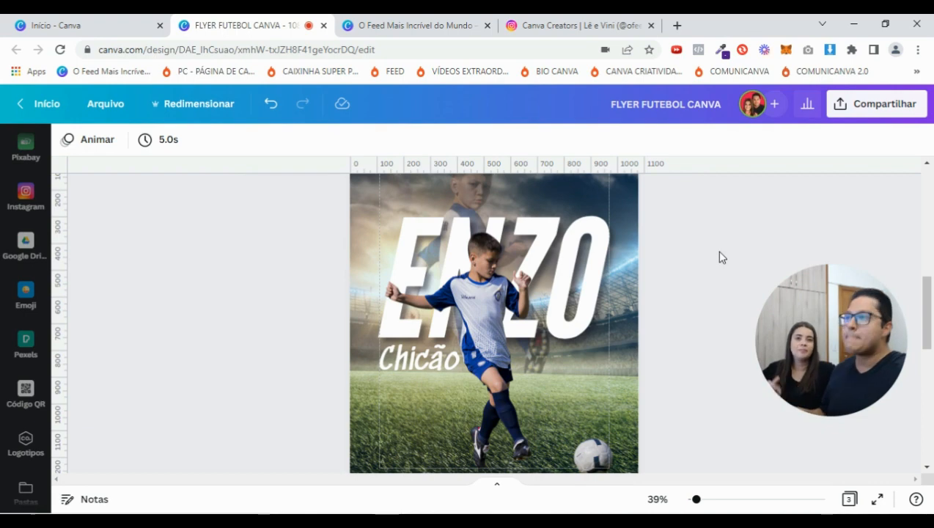
click(433, 366)
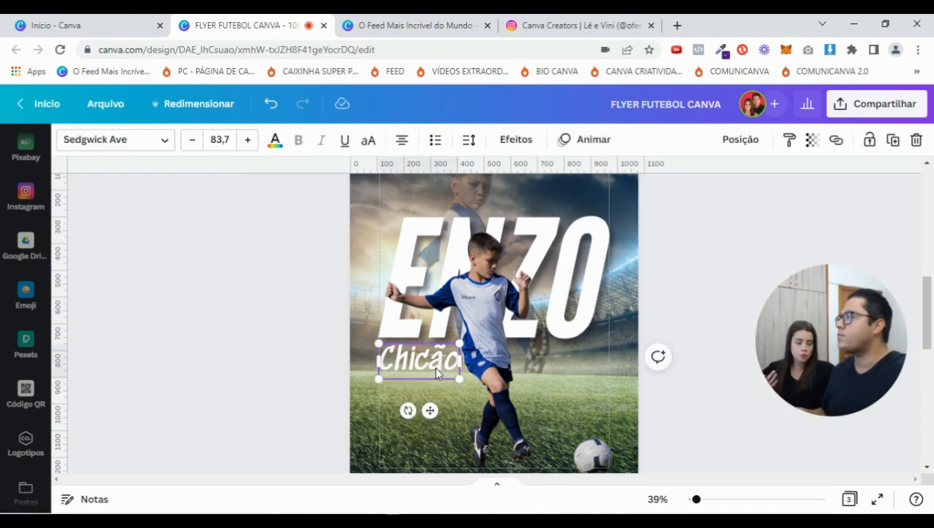
click(893, 142)
drag(424, 375, 546, 370)
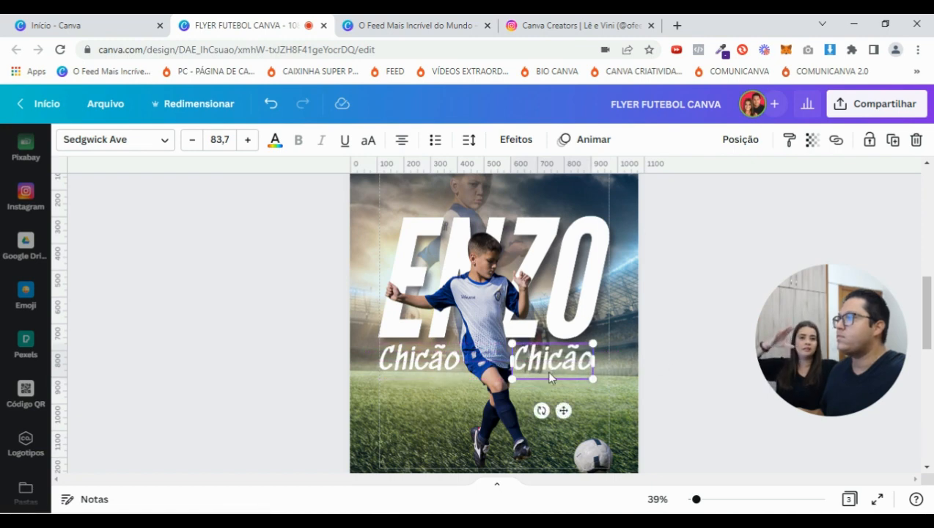
double_click(549, 370)
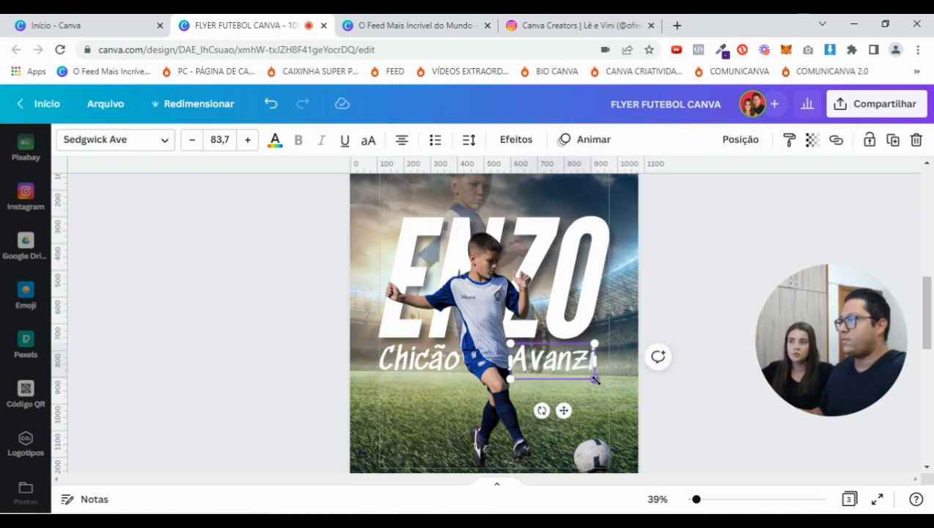
click(699, 284)
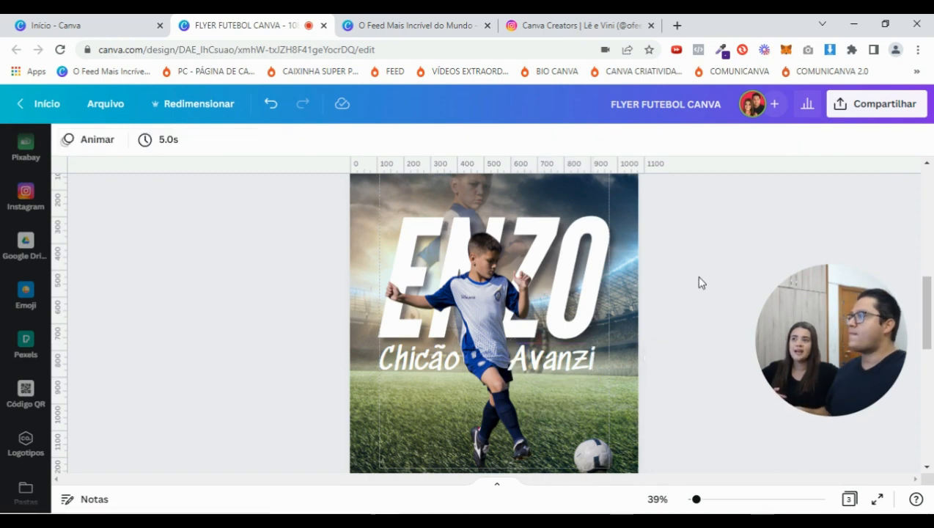
click(575, 373)
key(Right)
key(Right)
key(Right)
key(Right)
key(Right)
key(Right)
key(Right)
key(Right)
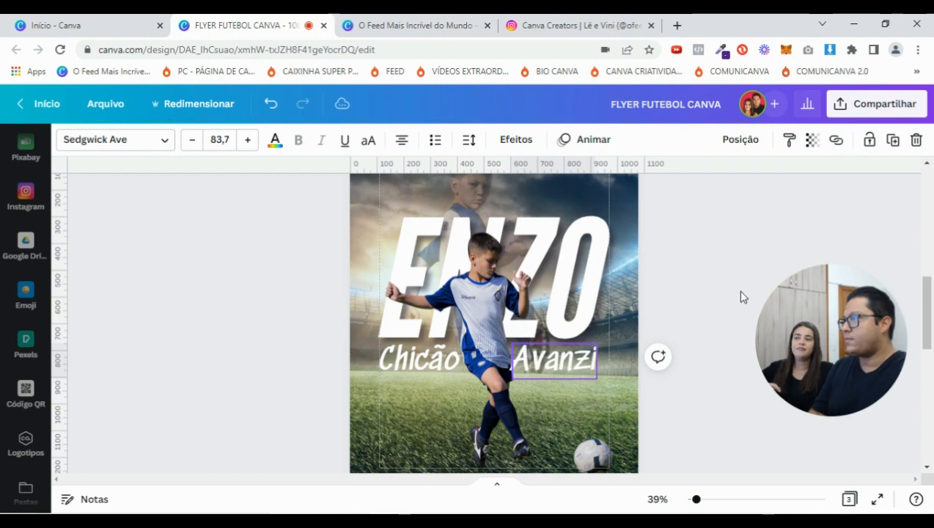
Send the second surname one layer back with Posição > Para trás
click(741, 140)
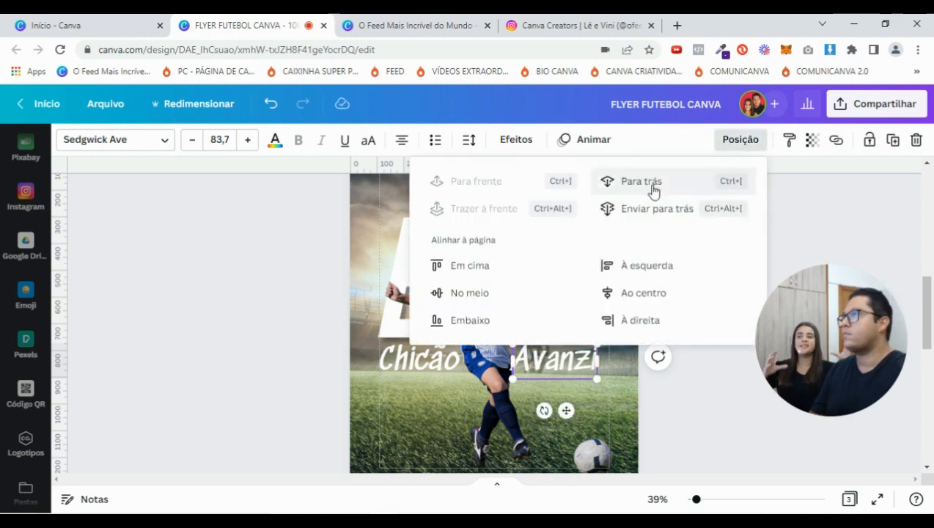
click(652, 191)
click(715, 429)
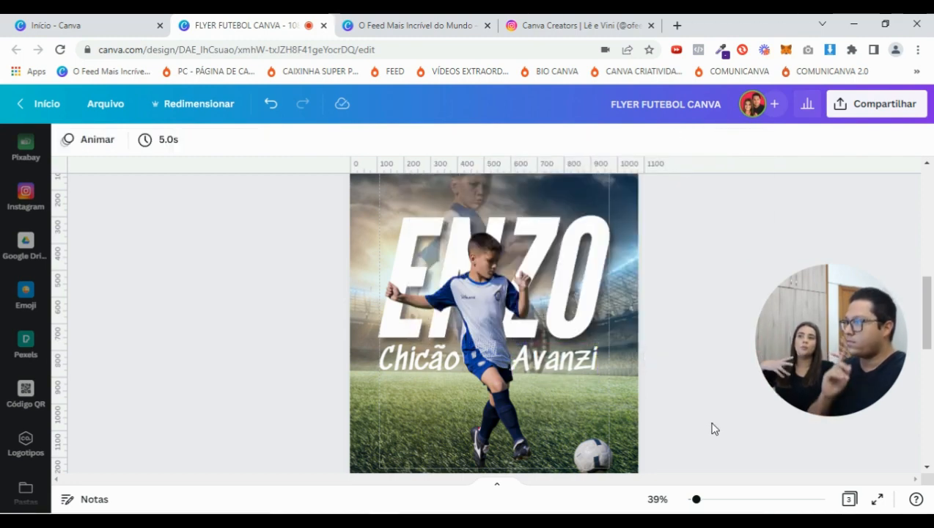
Nudge the second surname a little further right
click(558, 363)
click(496, 371)
click(554, 363)
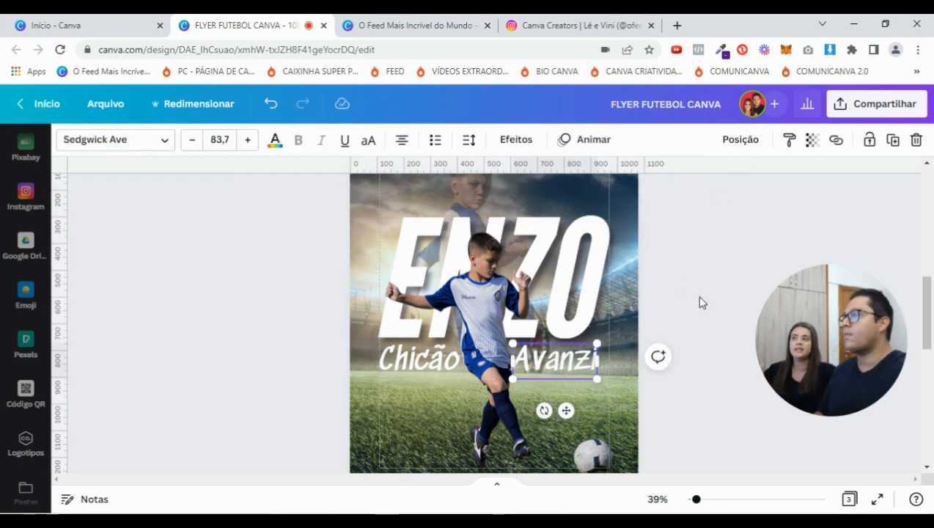
key(Right)
key(Right)
key(Right)
key(Right)
key(Right)
key(Right)
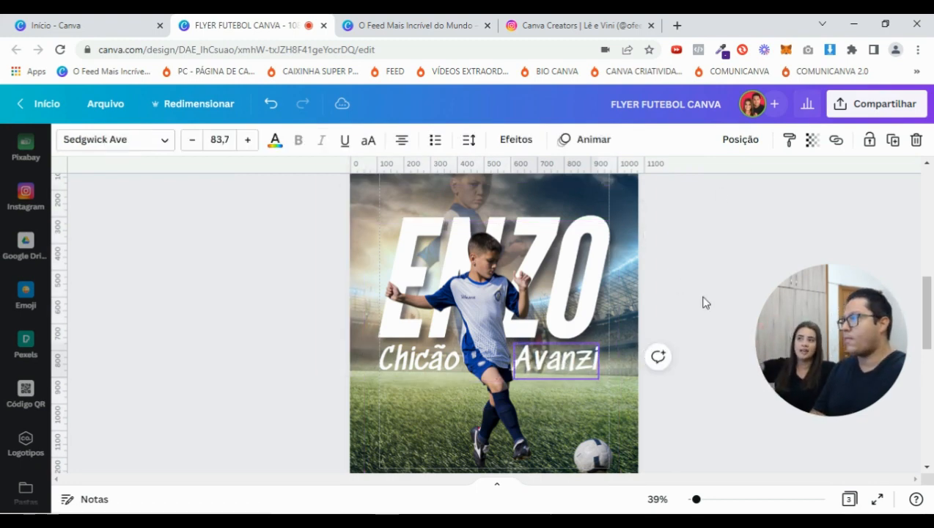
click(719, 303)
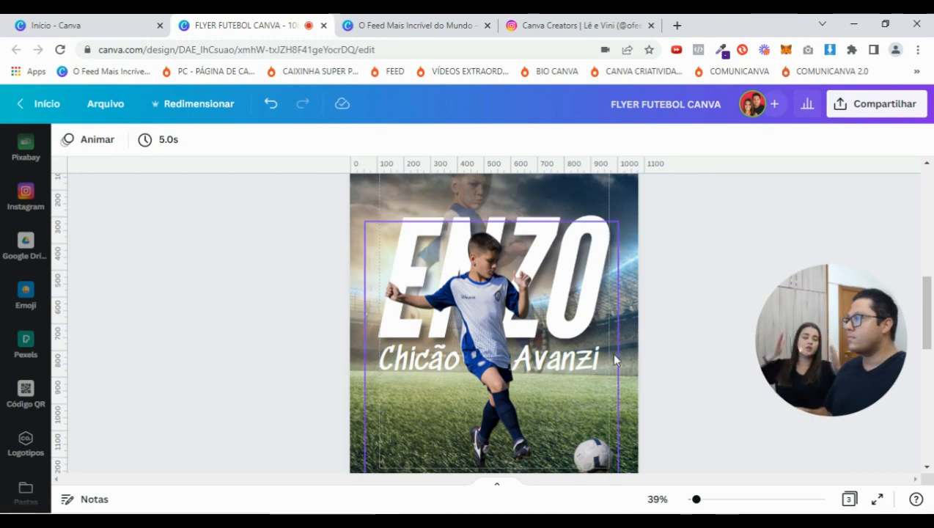
click(576, 369)
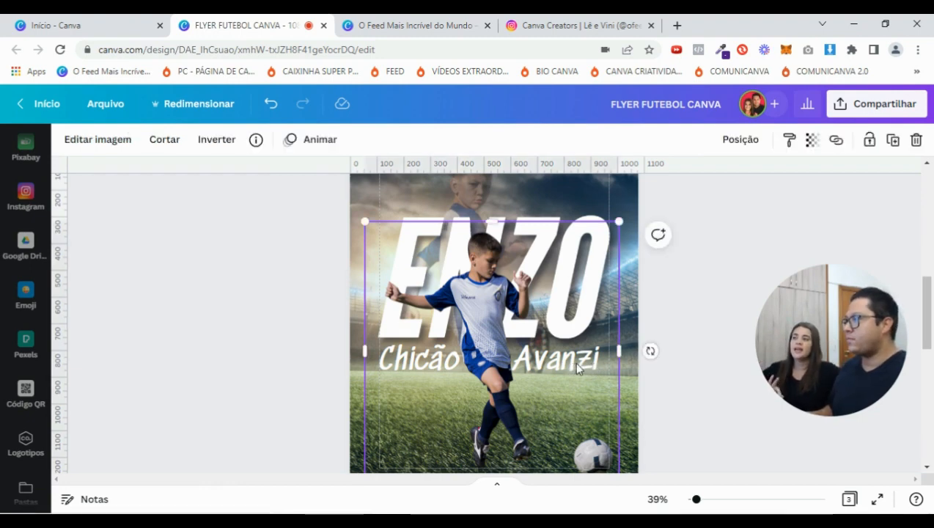
Select the Instagram handle group in the footer of page 1
click(577, 368)
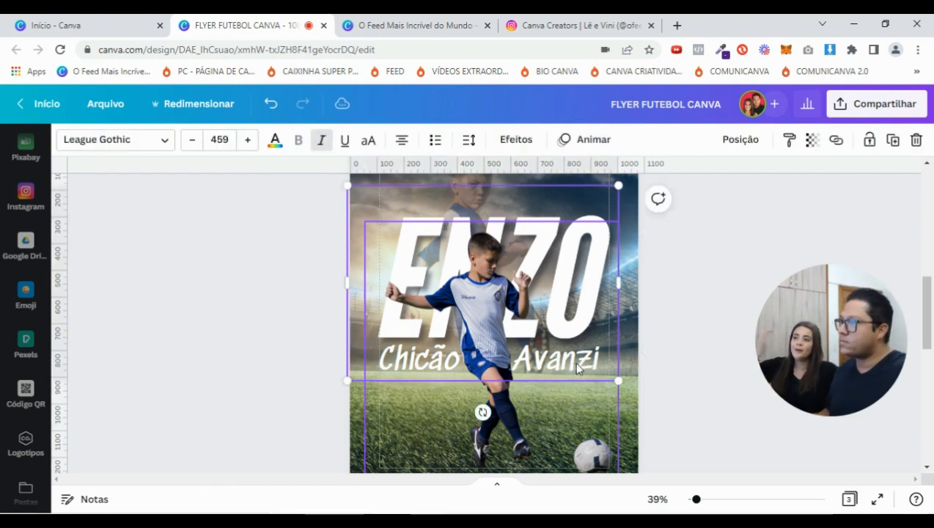
click(705, 321)
scroll(707, 325, down, 2)
scroll(707, 327, down, 2)
scroll(707, 326, up, 6)
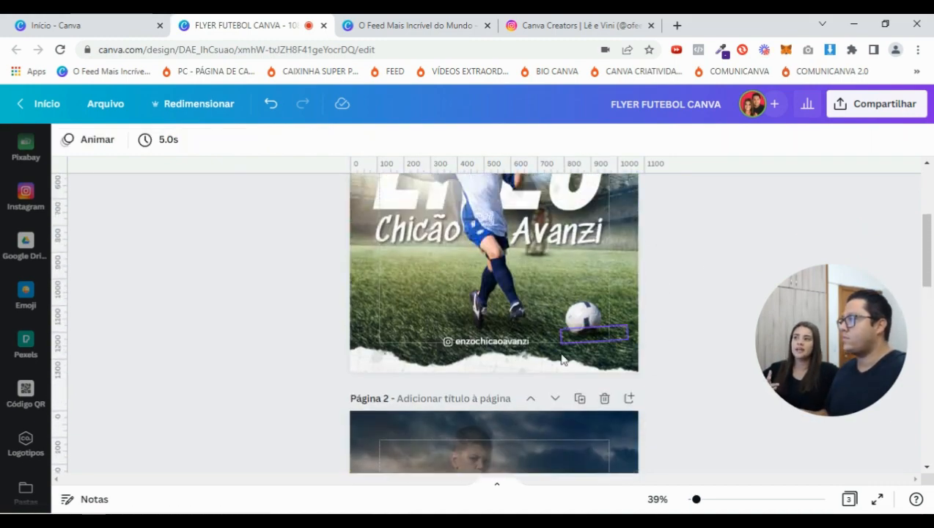
drag(697, 500, 710, 499)
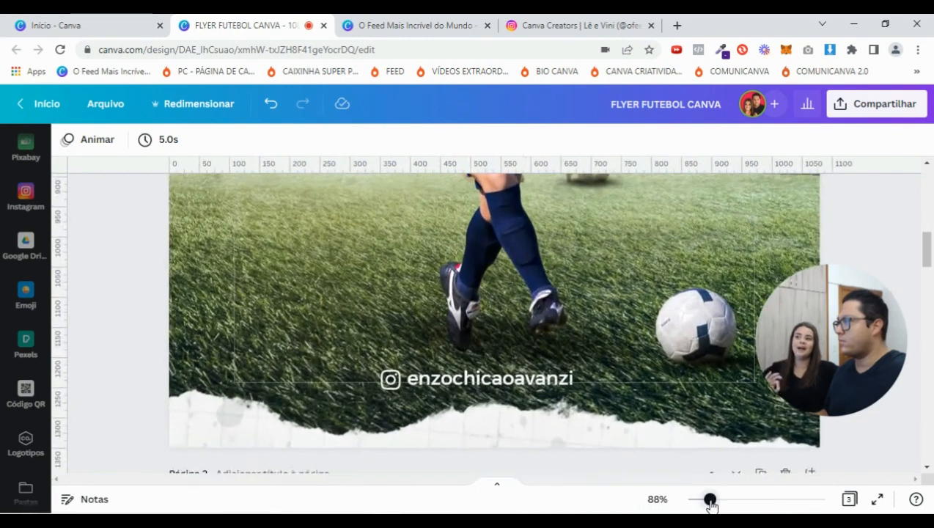
click(513, 377)
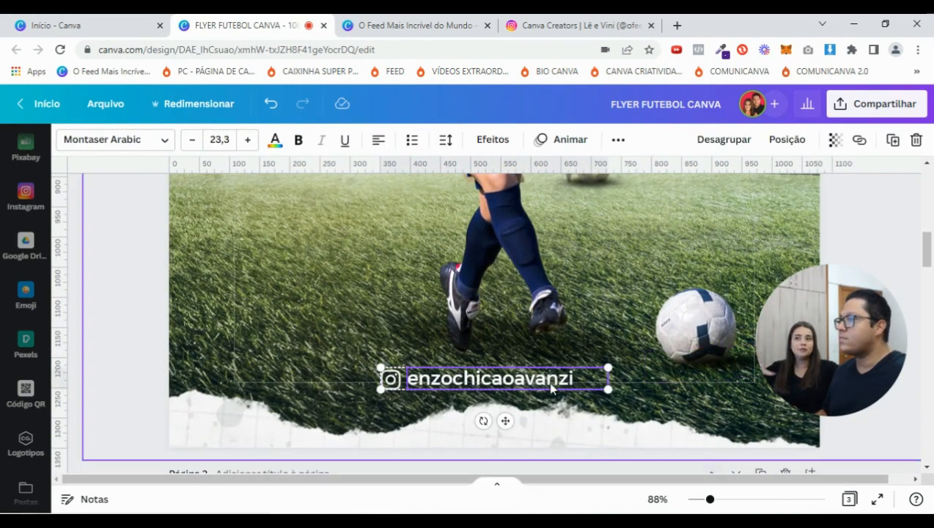
click(392, 379)
drag(710, 499, 696, 502)
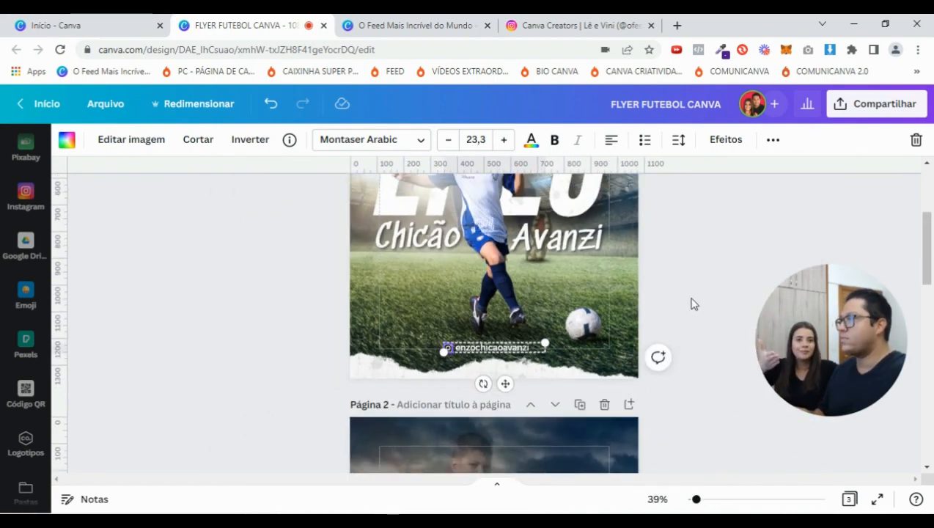
Paste the Instagram handle onto the bottom of page 2 beside the football
scroll(696, 284, down, 5)
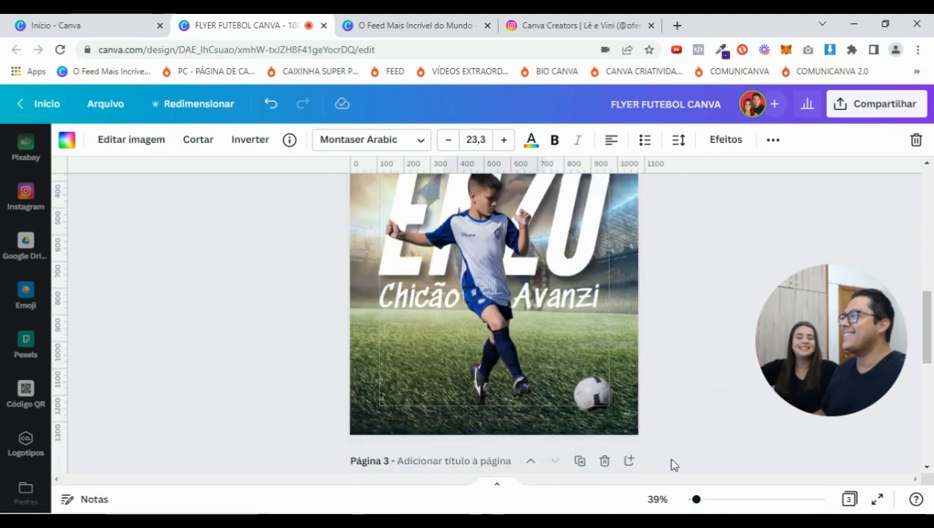
click(702, 499)
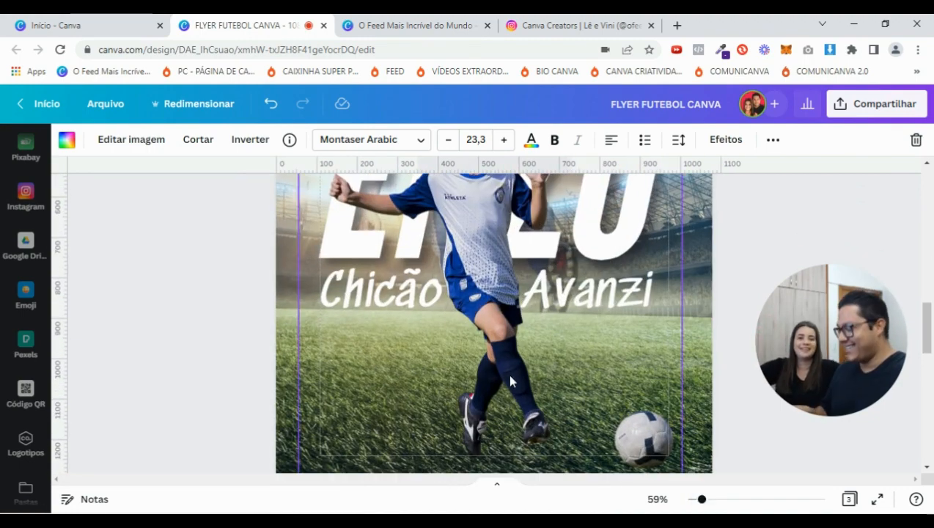
key(ctrl+v)
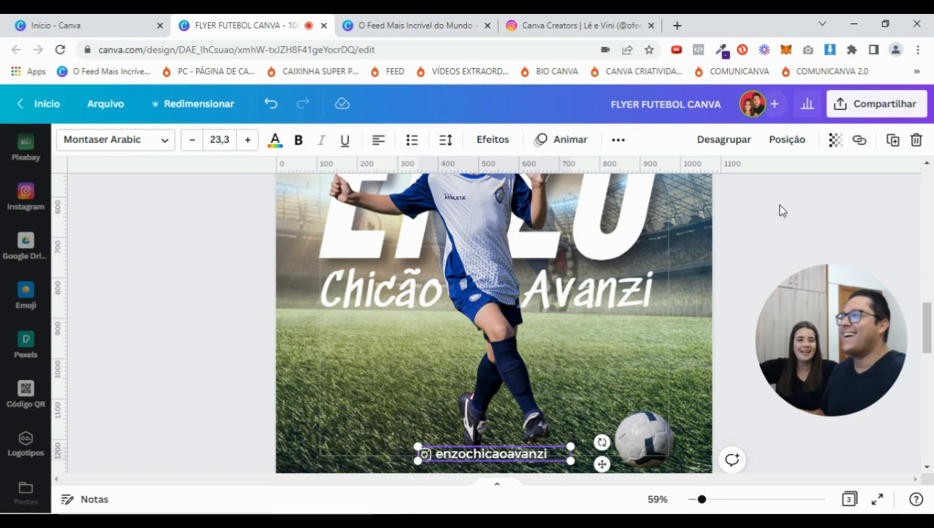
click(779, 213)
scroll(762, 233, down, 1)
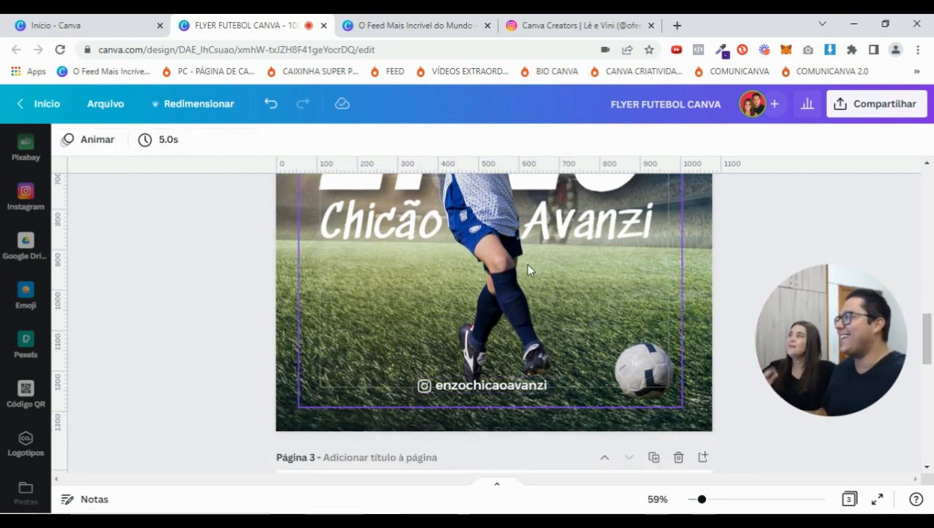
click(453, 387)
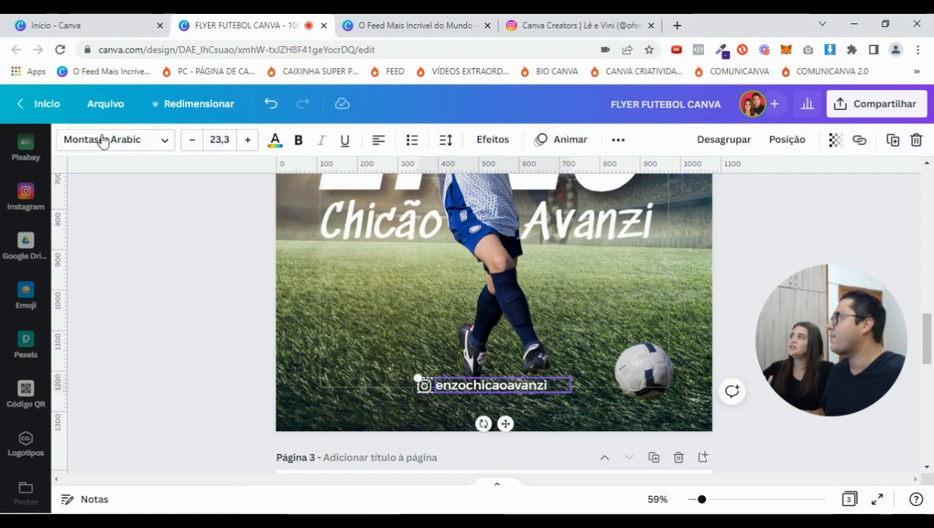
click(165, 140)
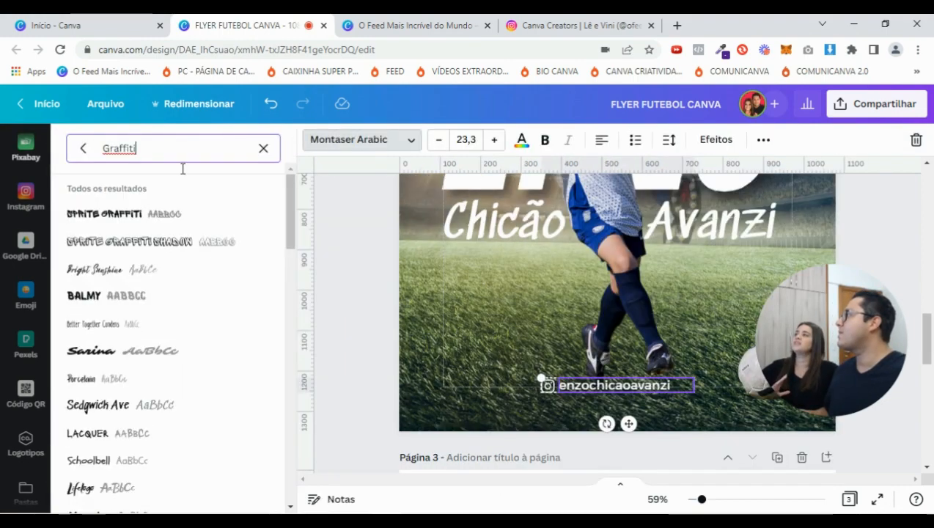
click(263, 149)
click(80, 149)
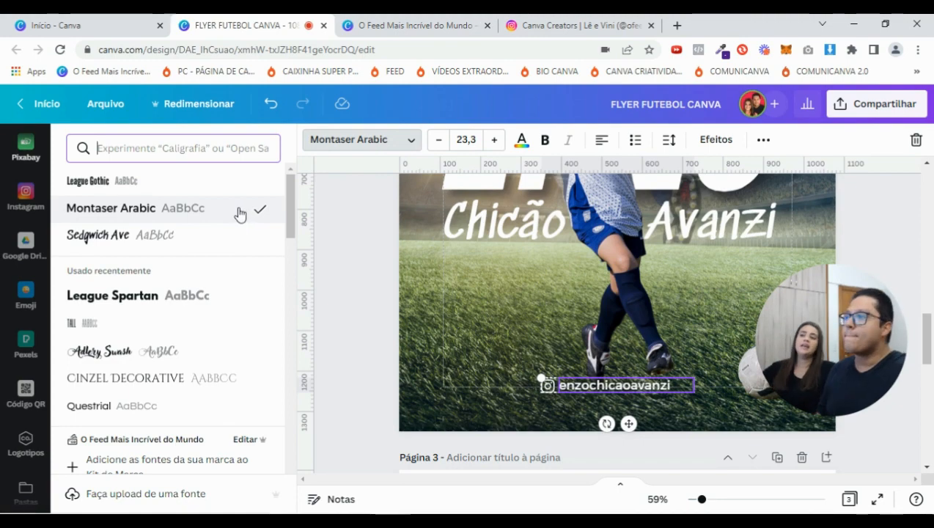
click(492, 309)
drag(702, 500, 719, 506)
scroll(381, 420, down, 3)
Search the elements library for 'instagram' and show the Figuras graphics results
scroll(29, 212, up, 5)
scroll(26, 191, up, 3)
click(26, 199)
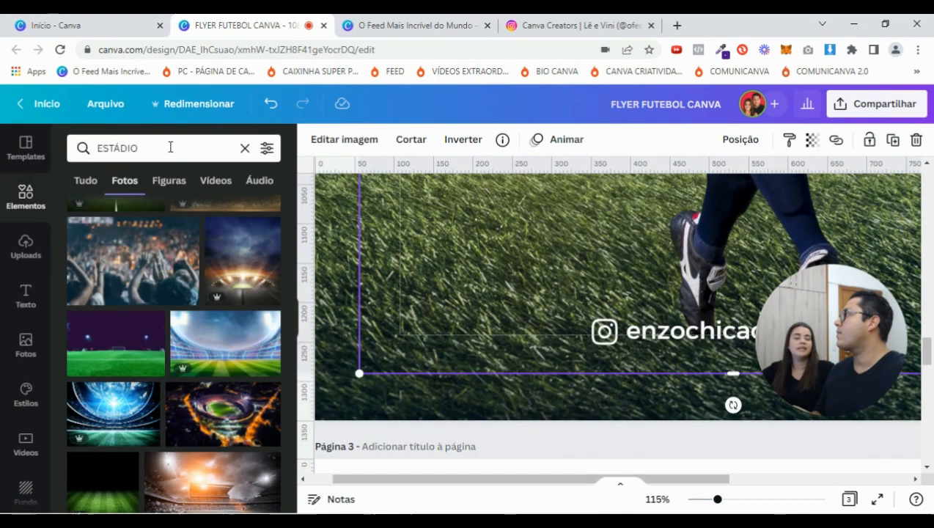
click(163, 150)
text(instagram)
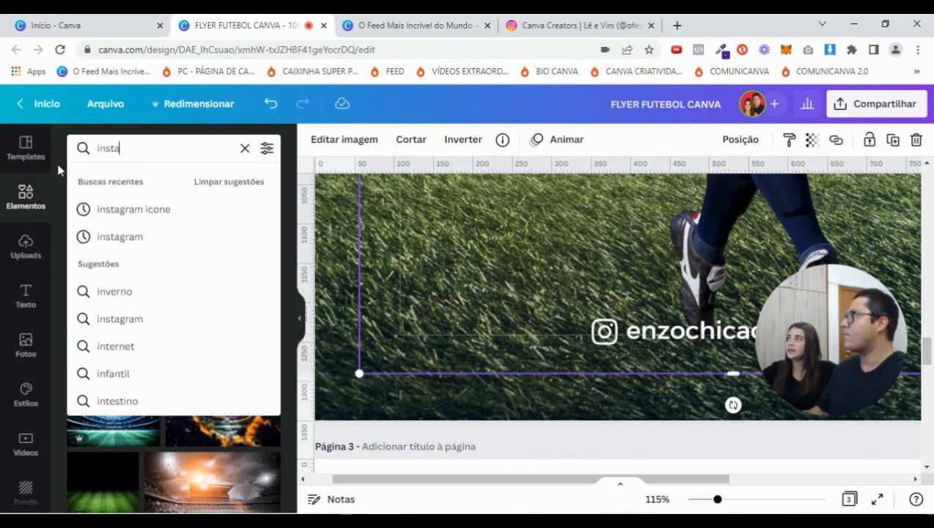
key(Return)
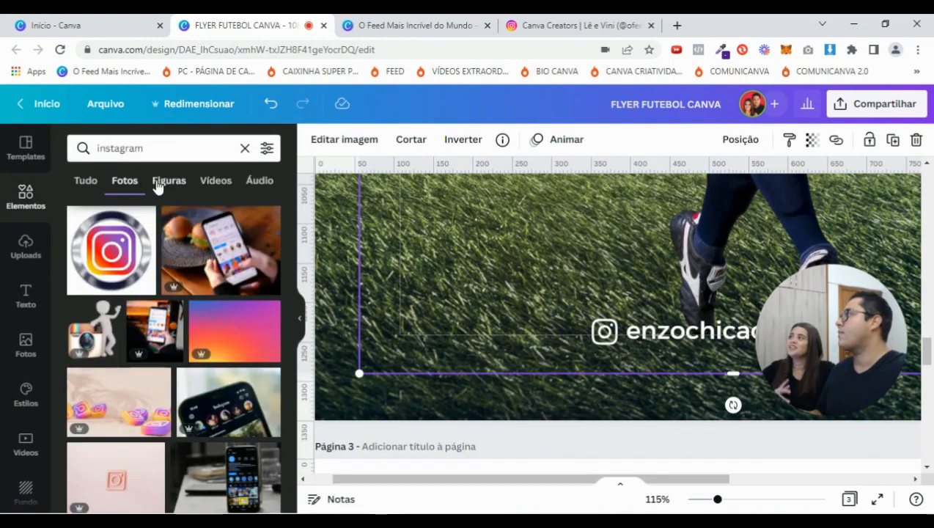
click(157, 185)
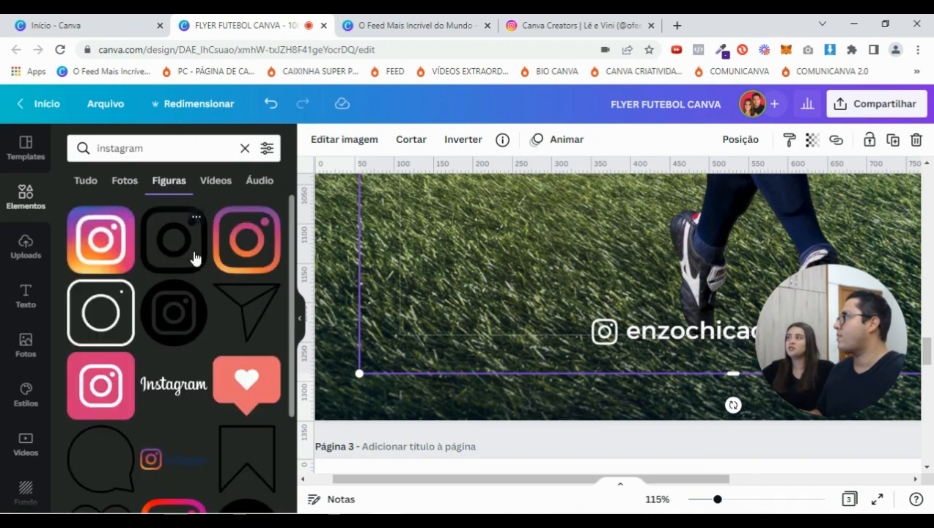
Browse further down the Instagram graphics and zoom the page out to 47%
scroll(229, 309, down, 2)
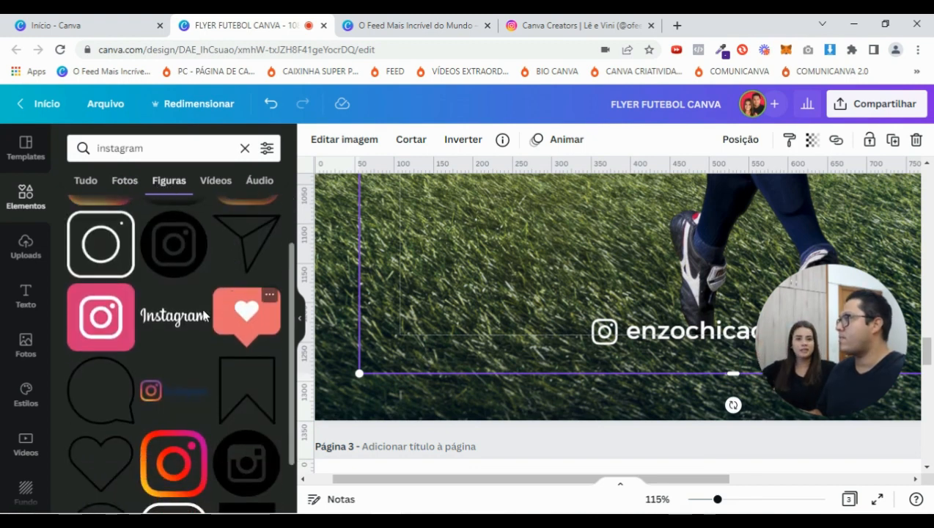
scroll(217, 313, down, 1)
scroll(93, 339, down, 1)
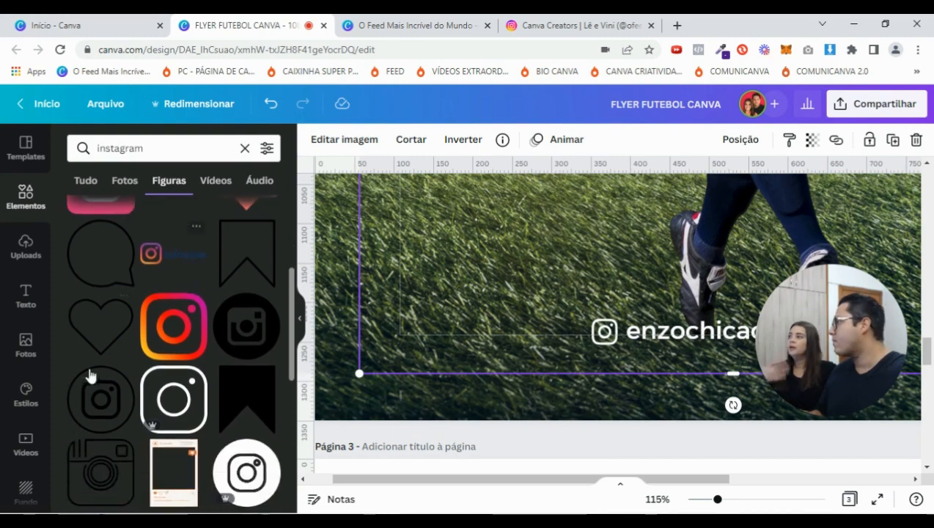
drag(718, 501, 698, 500)
Shrink the player image slightly by pulling in its bottom-left and bottom-right corners
scroll(638, 327, up, 2)
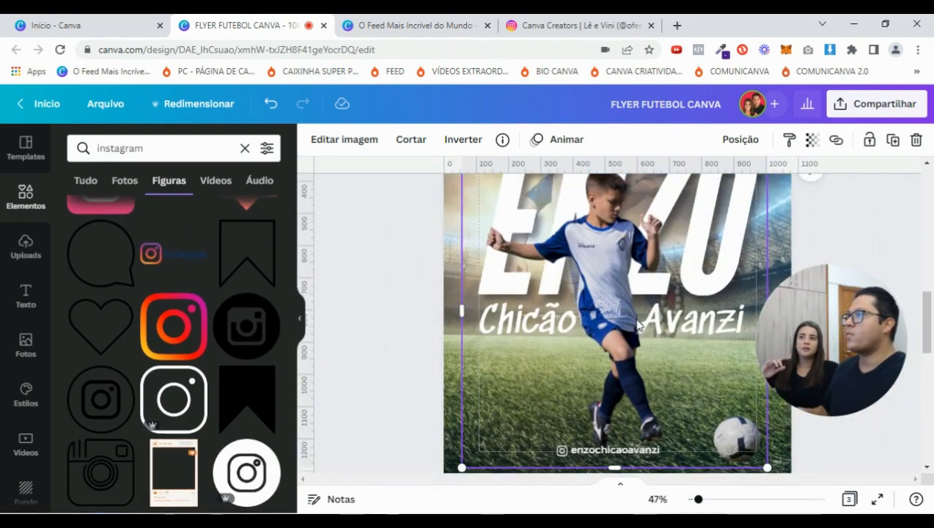
scroll(733, 464, down, 1)
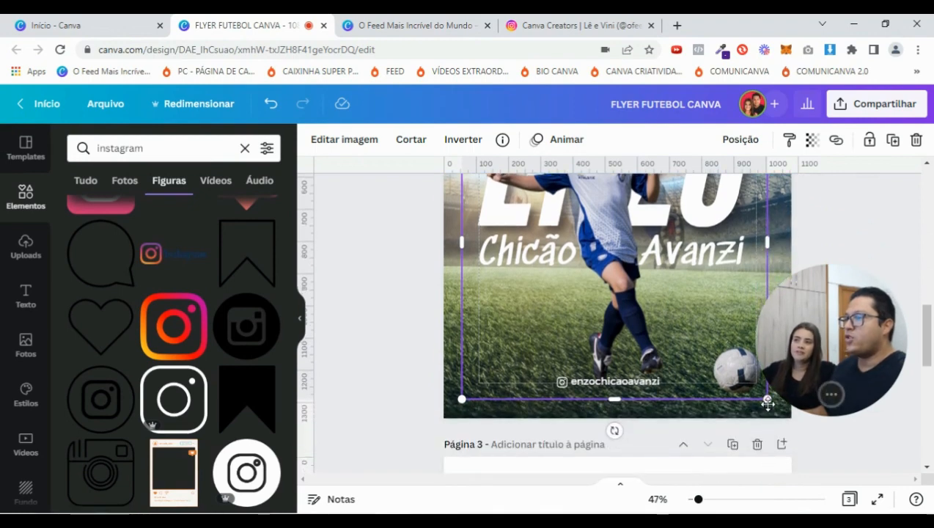
click(411, 314)
click(465, 394)
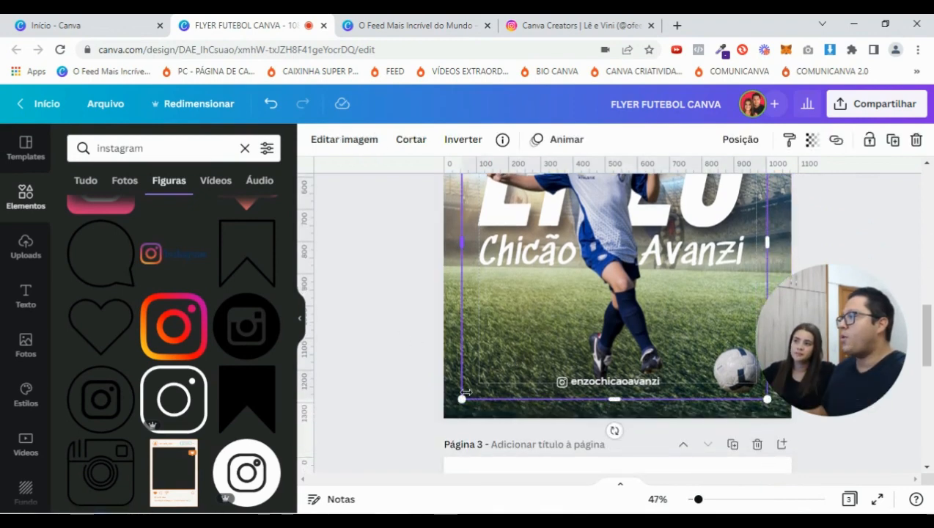
drag(461, 398, 470, 390)
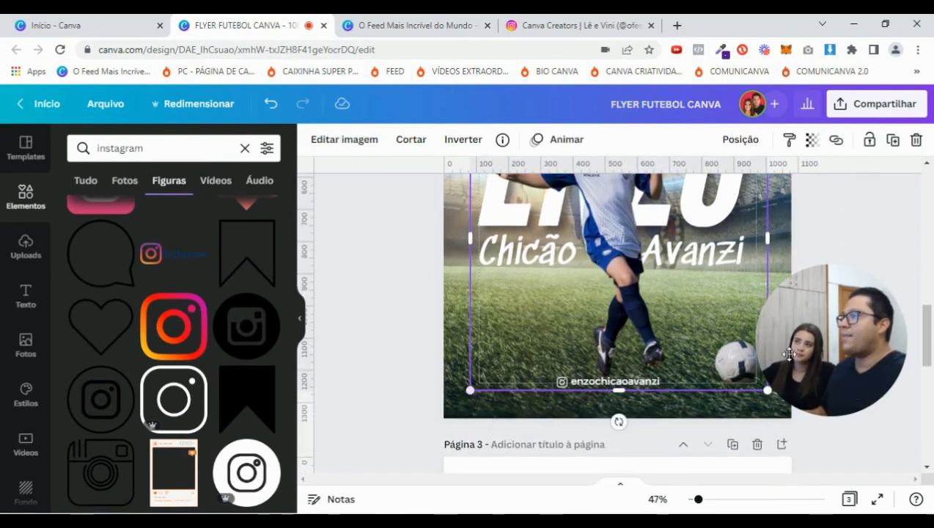
drag(768, 390, 760, 386)
click(849, 403)
Check the Posição options for the Instagram handle text and zoom the view to 66%
drag(697, 501, 698, 502)
click(523, 268)
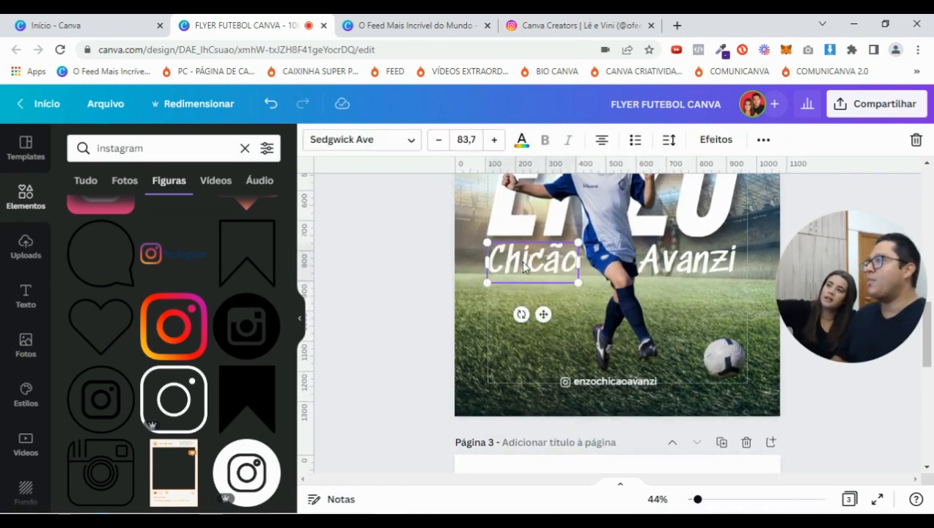
click(626, 382)
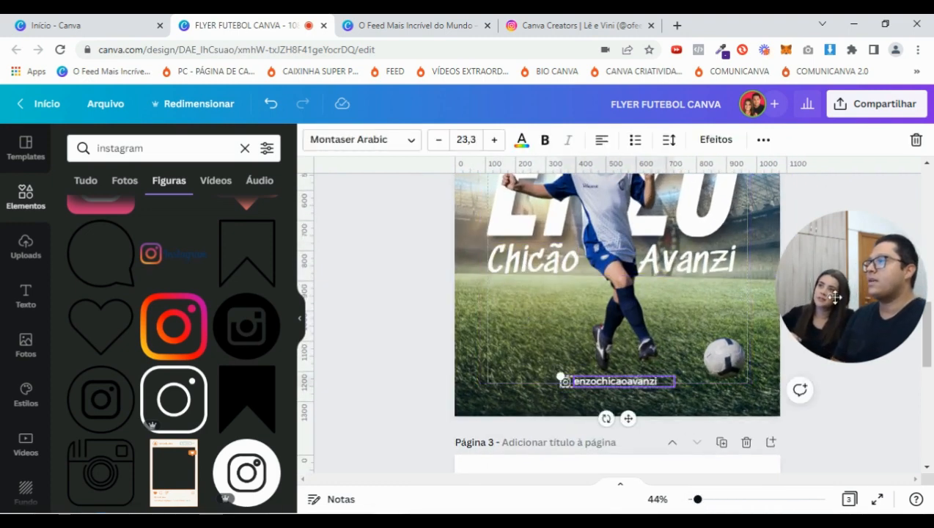
click(763, 140)
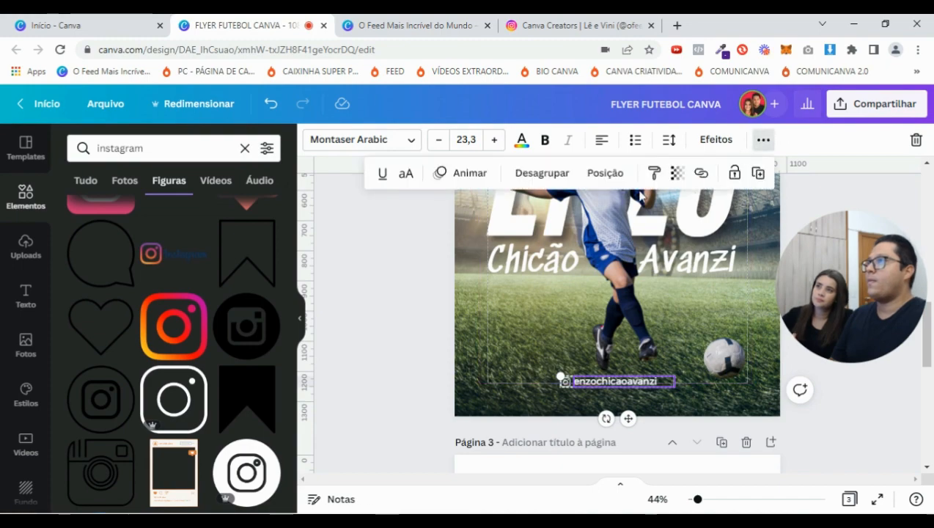
click(605, 175)
click(822, 184)
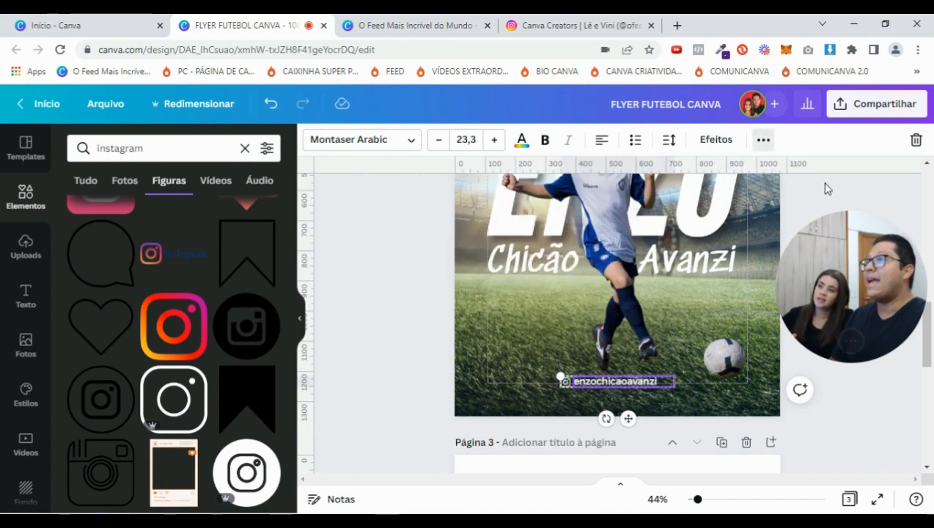
drag(699, 502, 704, 499)
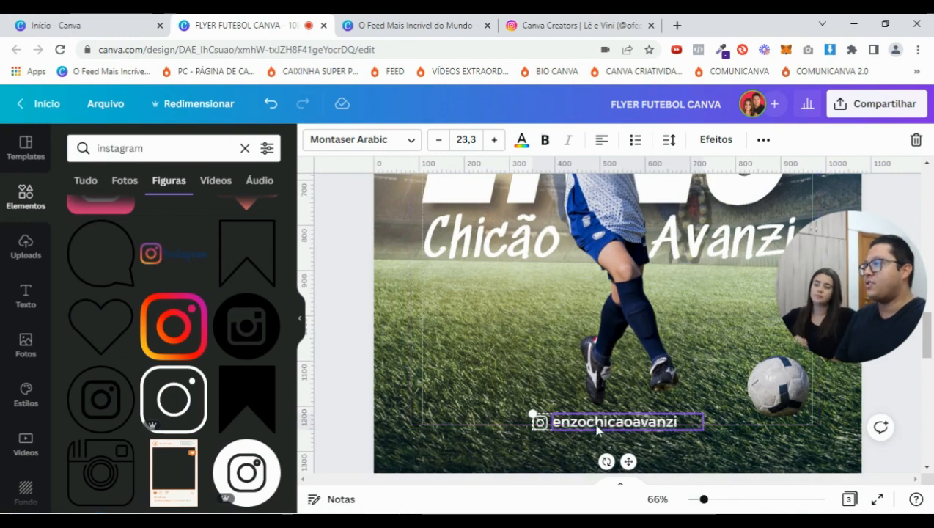
click(117, 106)
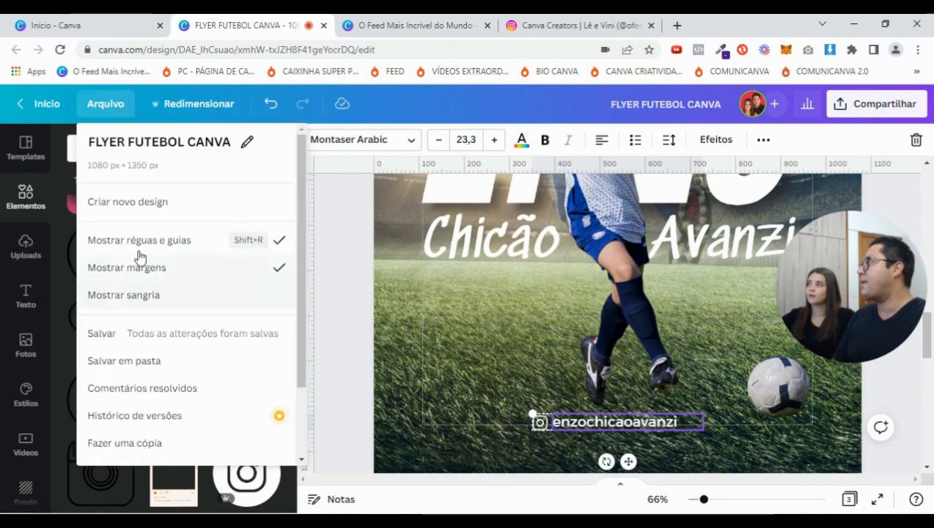
Hide the margin guides and ungroup the Instagram icon from the handle text
click(162, 271)
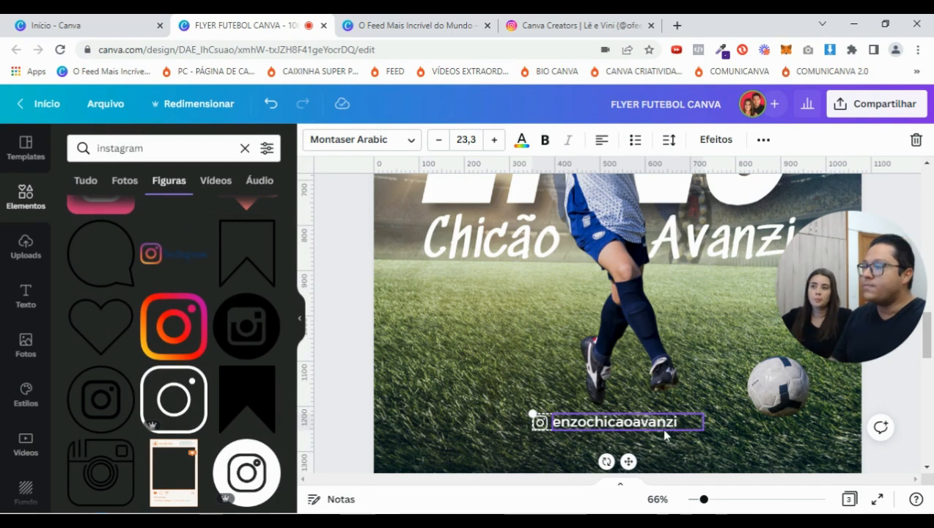
click(763, 140)
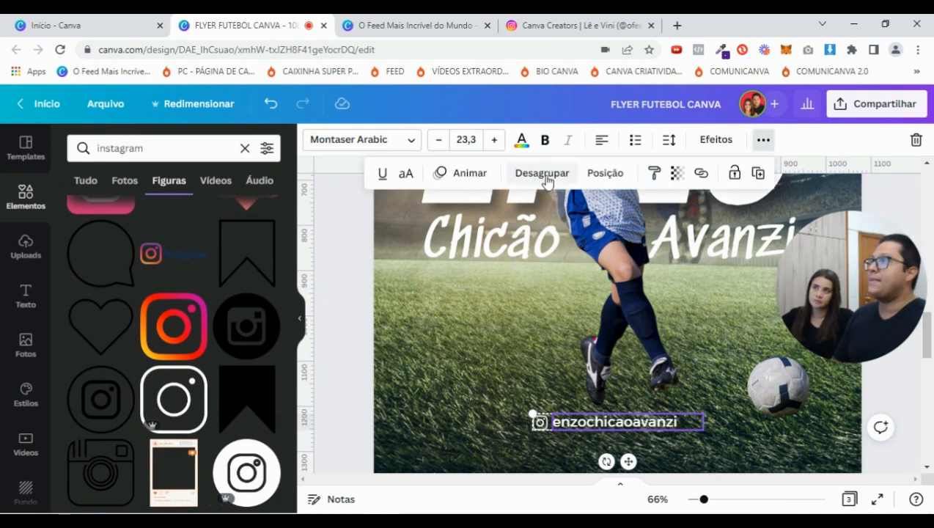
click(546, 180)
Centre the handle text horizontally on the page (Posição > Ao centro)
click(445, 451)
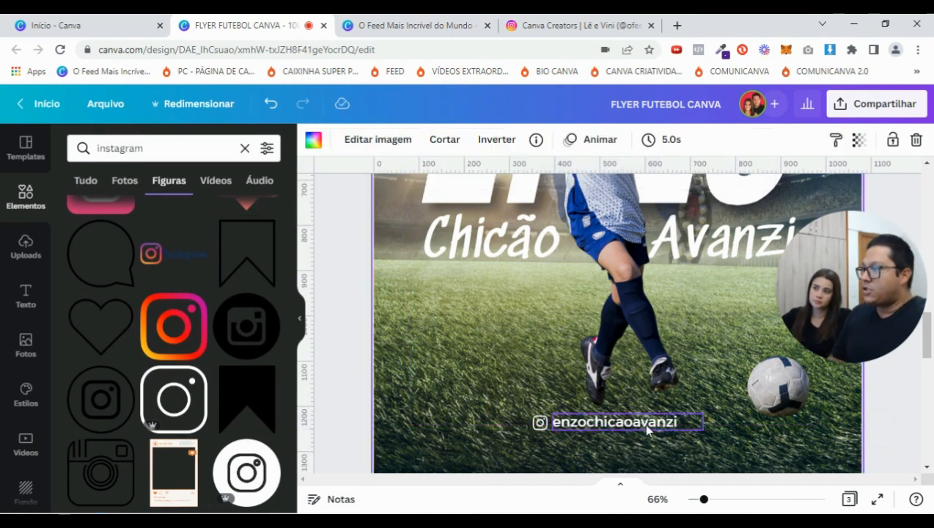
click(644, 431)
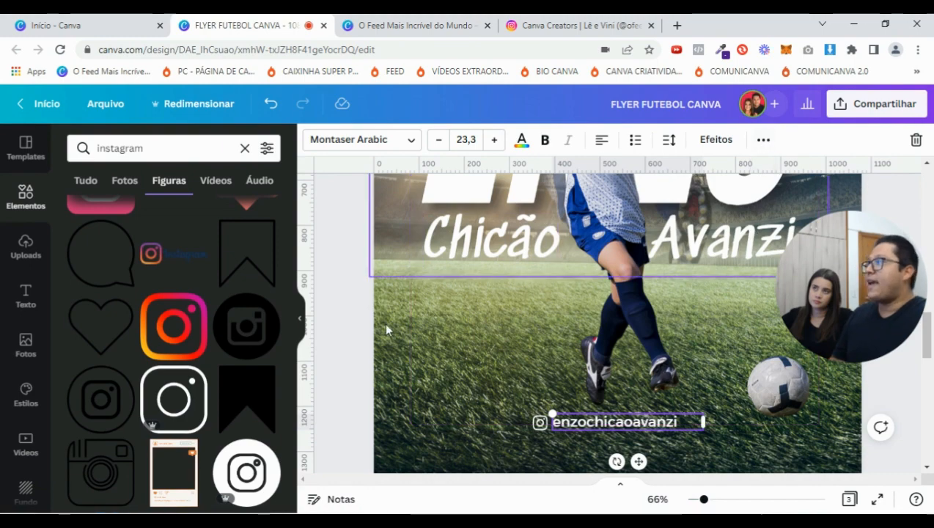
click(304, 321)
click(737, 139)
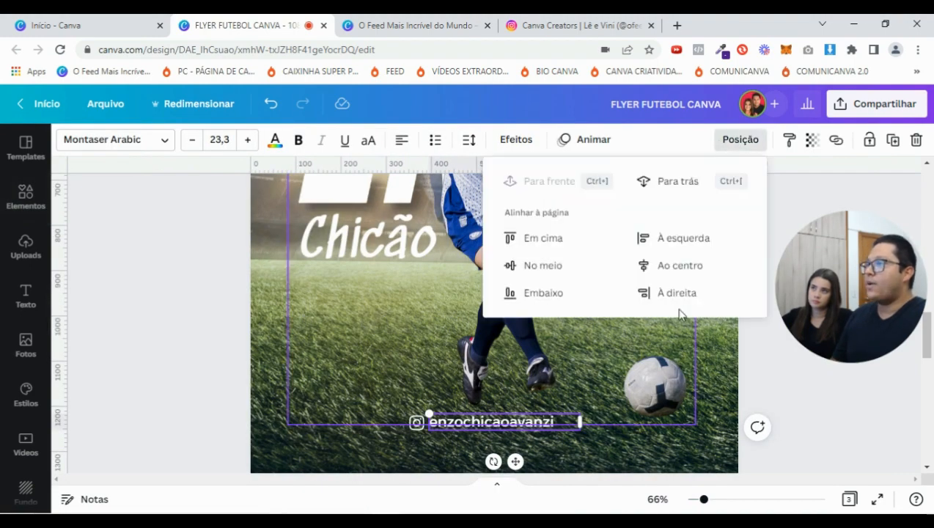
click(677, 268)
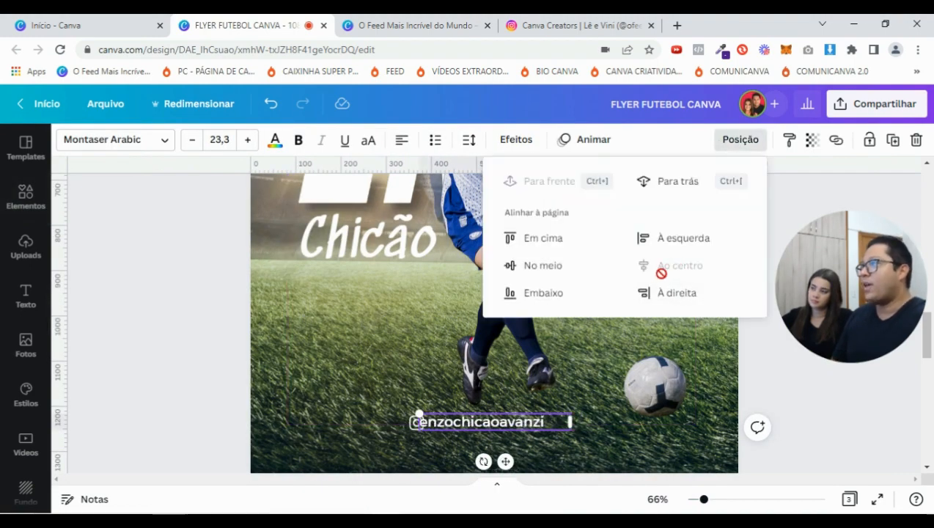
click(798, 426)
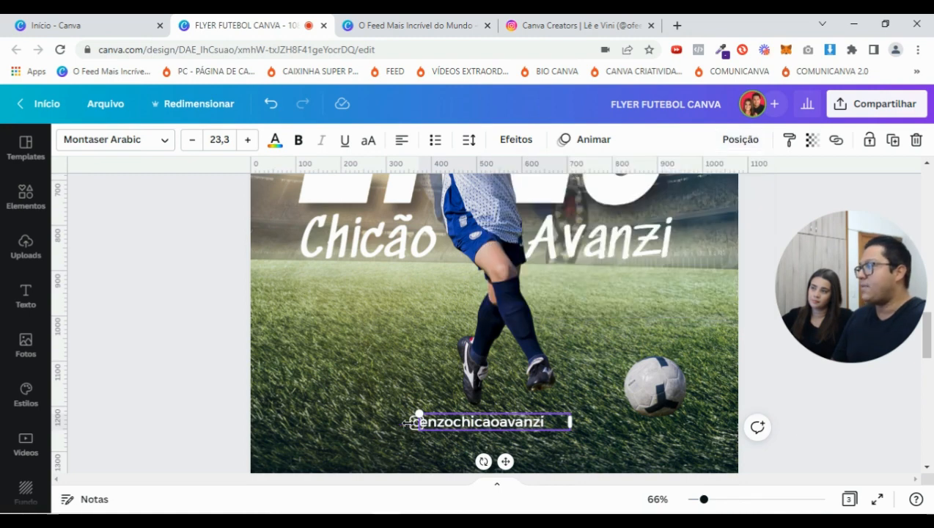
click(411, 410)
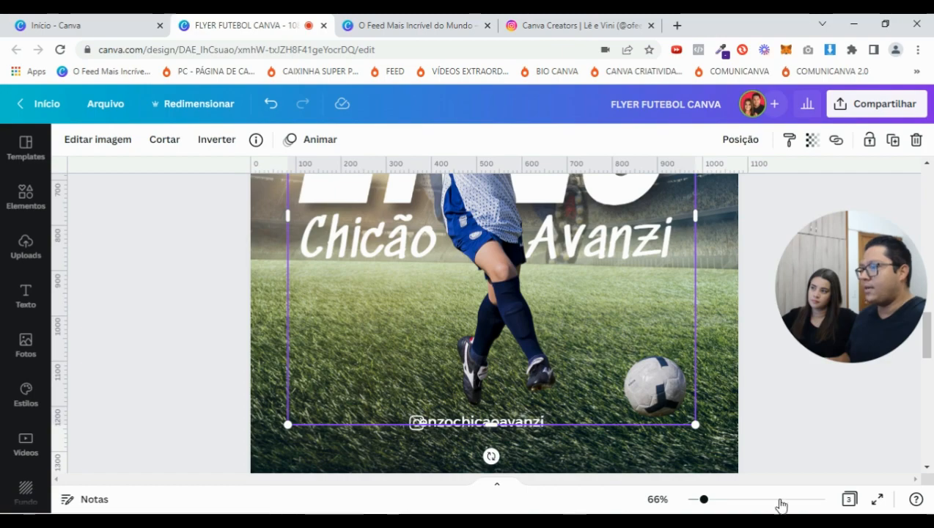
Move the Instagram icon left off the text and centre-align the handle text in its box
drag(701, 499, 723, 499)
scroll(400, 386, down, 5)
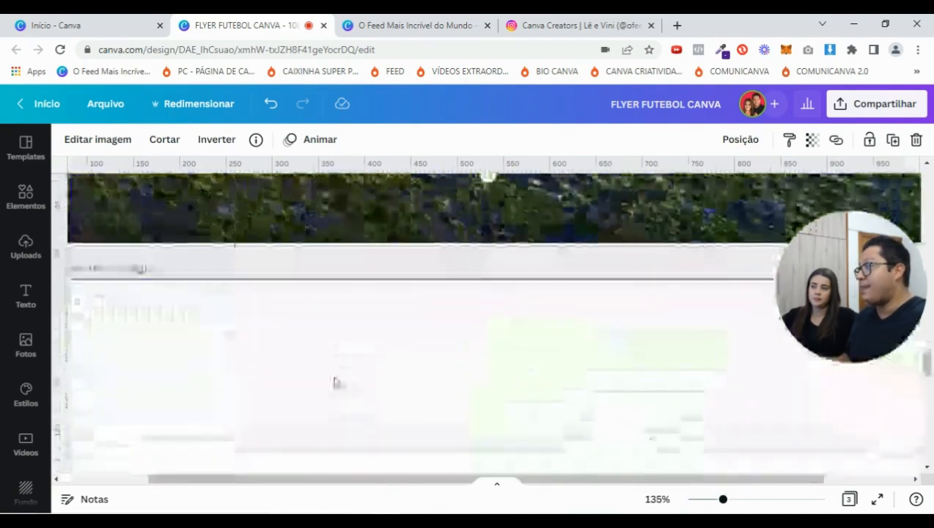
scroll(339, 312, up, 3)
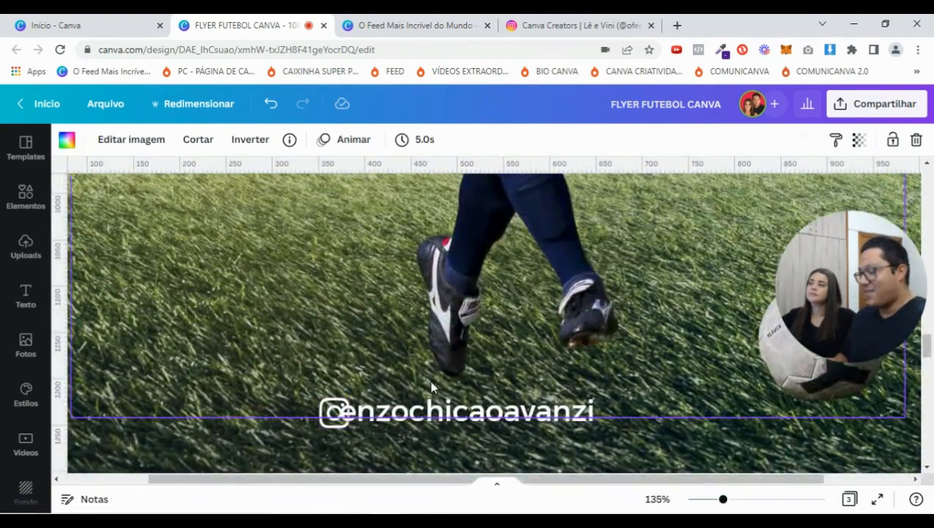
click(392, 399)
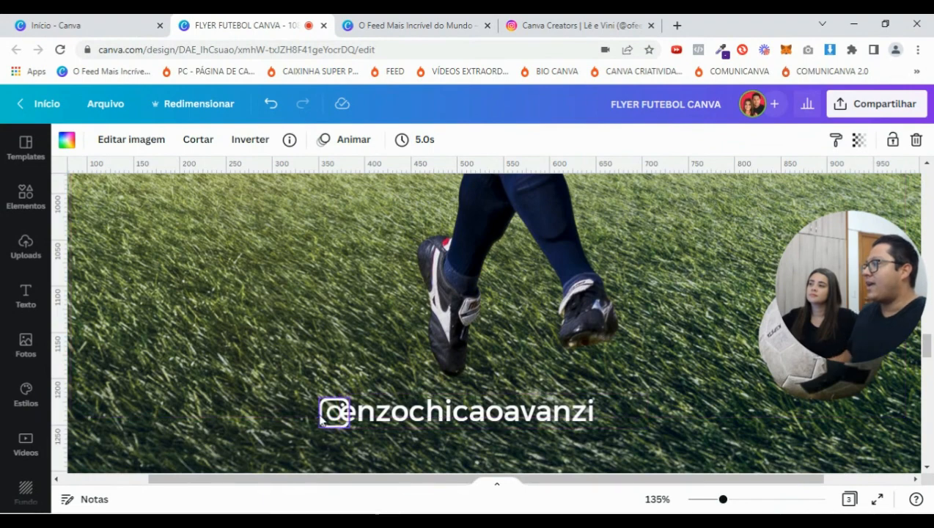
key(shift+Left)
key(shift+Left)
click(471, 406)
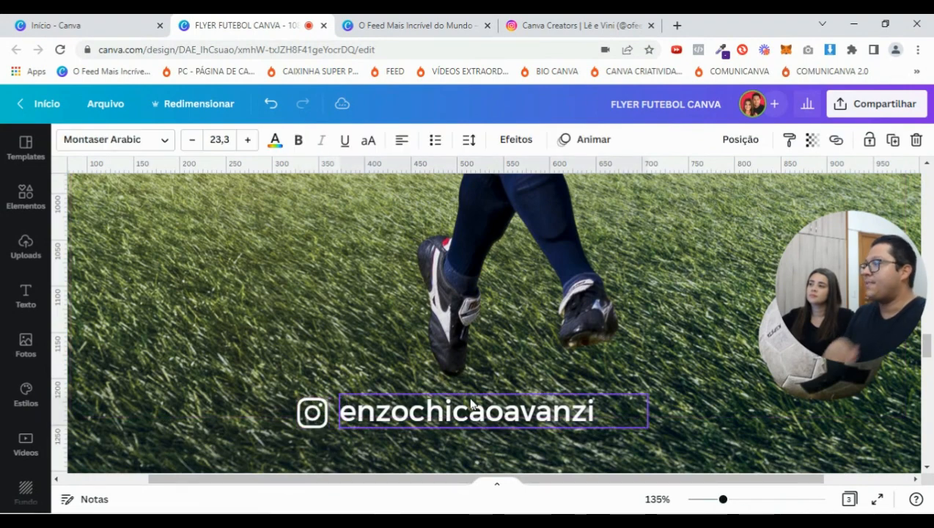
click(349, 416)
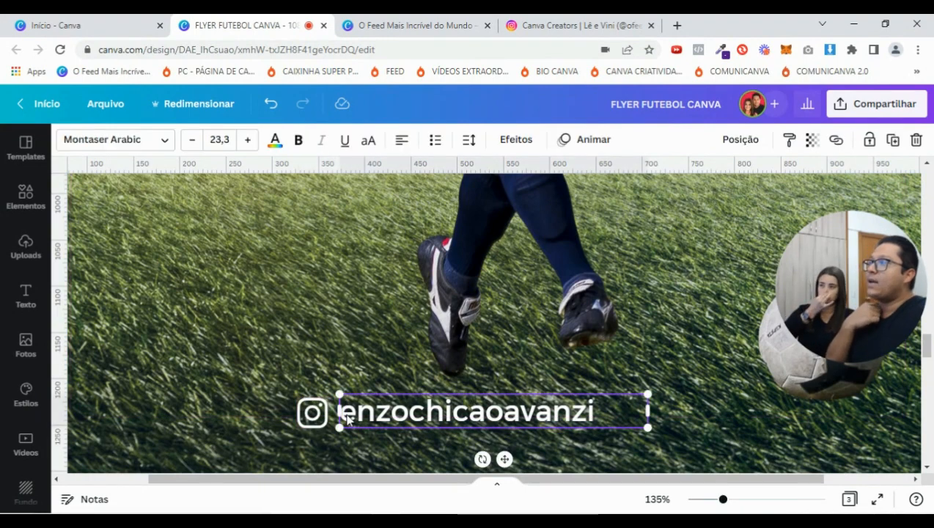
click(401, 141)
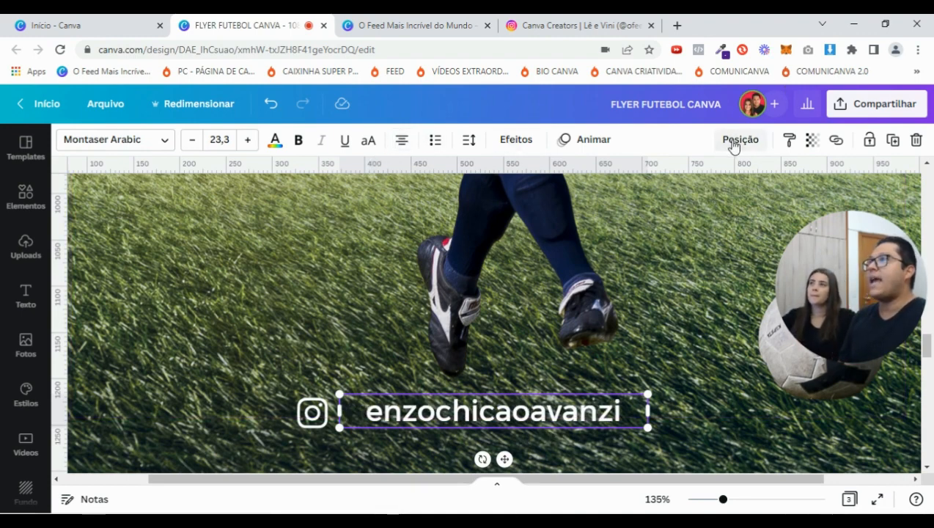
Nudge the Instagram icon right so it sits beside the handle text
click(737, 140)
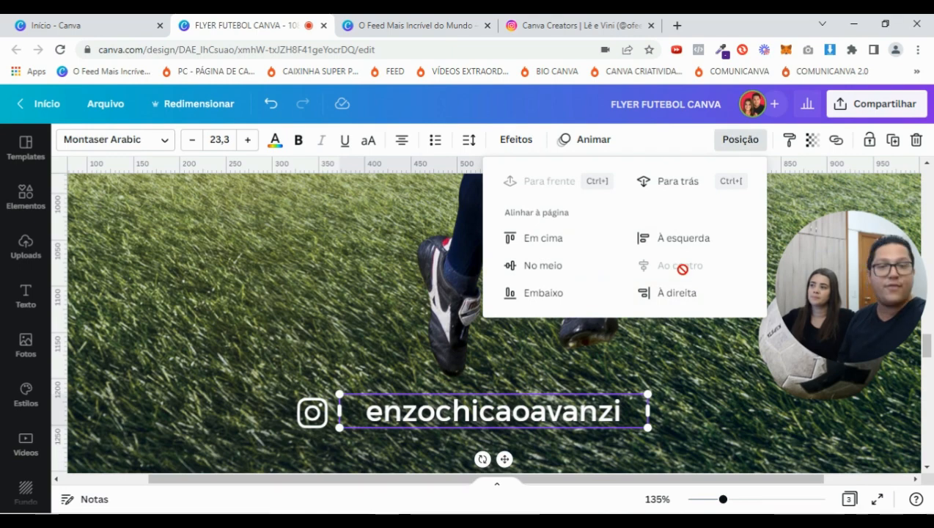
click(321, 417)
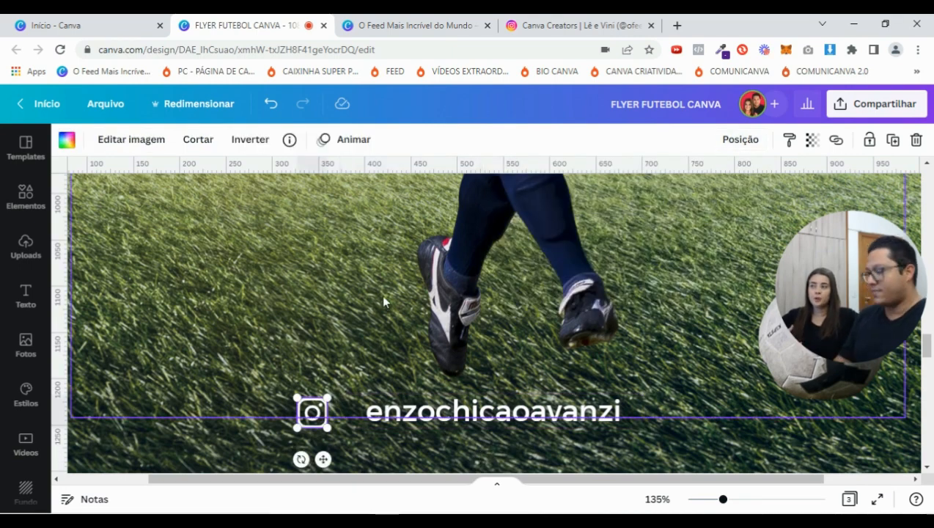
key(Right)
key(Right)
key(Right)
key(Right)
key(Right)
key(Right)
key(Right)
key(Right)
key(Right)
key(Right)
key(Right)
key(Right)
key(Right)
key(Right)
key(Right)
key(Right)
key(Right)
key(Right)
key(Right)
key(Right)
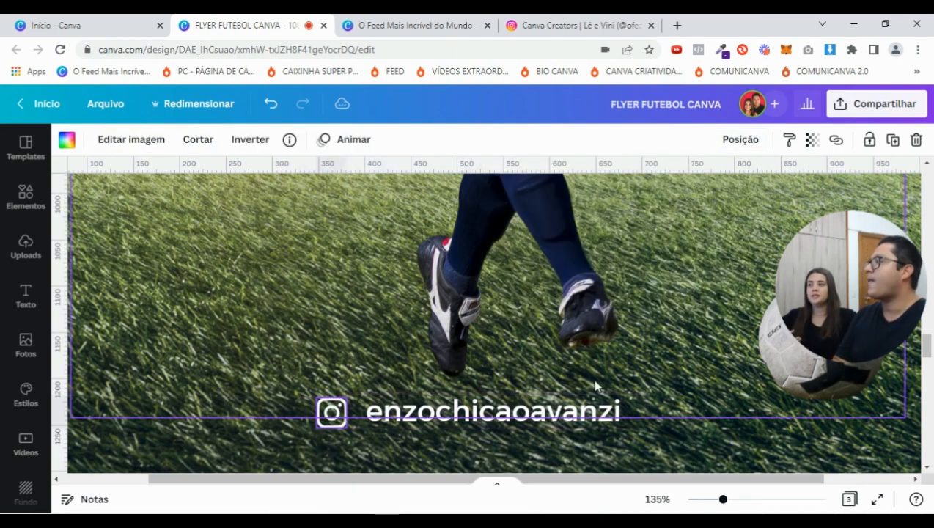
drag(728, 501, 709, 501)
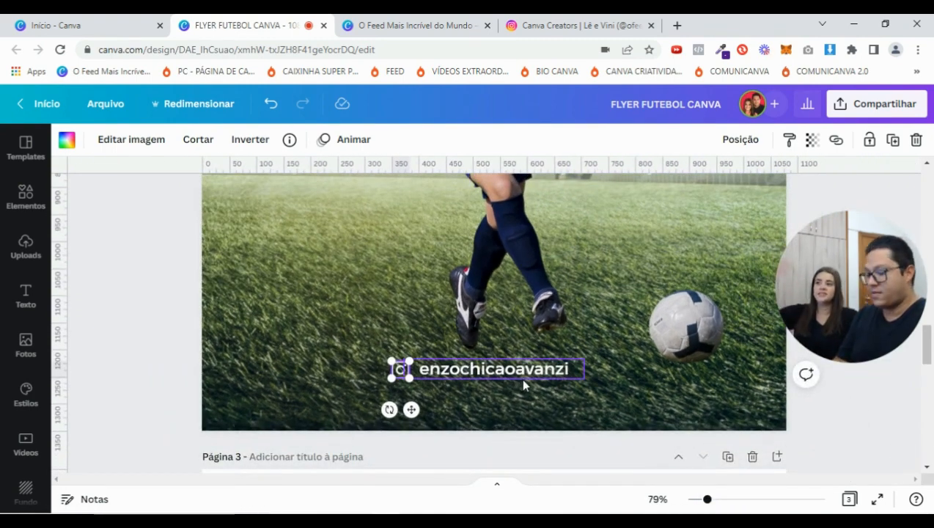
Group the icon with the handle text and centre the group horizontally on the page
click(452, 372)
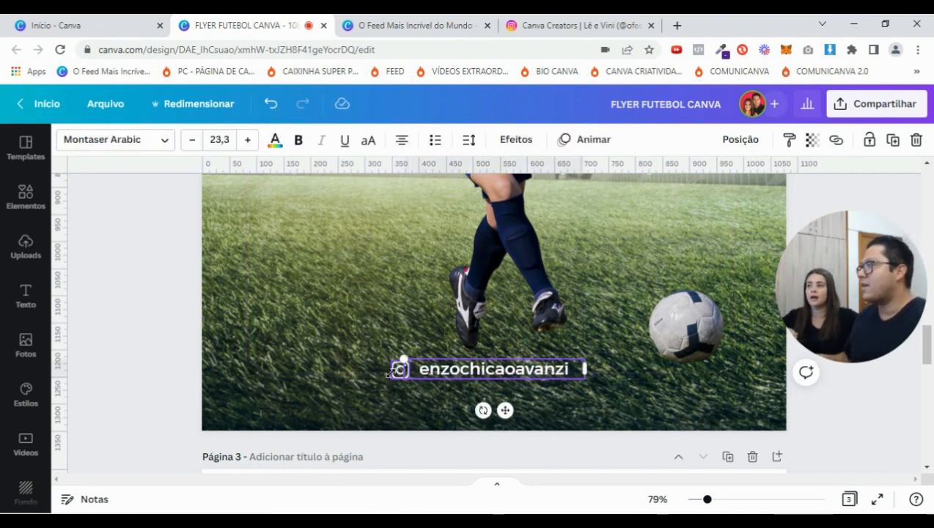
shift+click(394, 376)
click(715, 140)
click(786, 139)
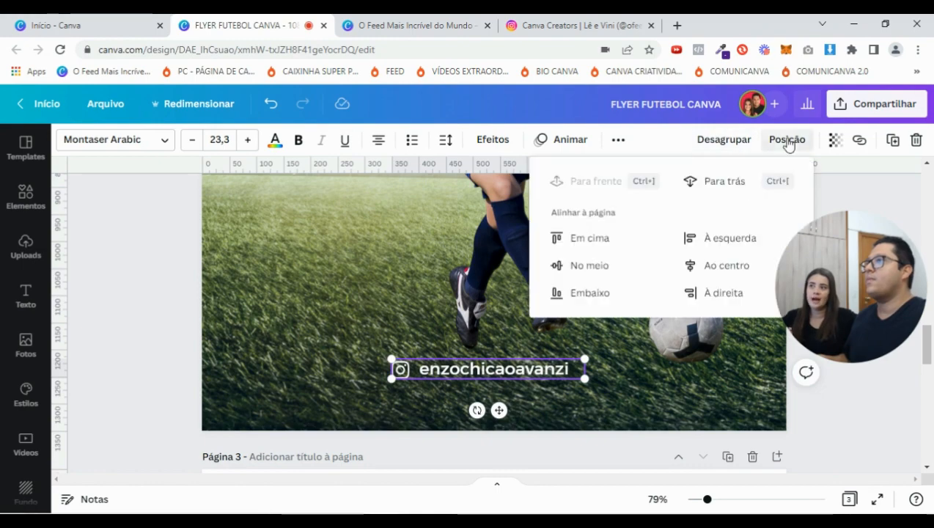
click(717, 291)
click(719, 265)
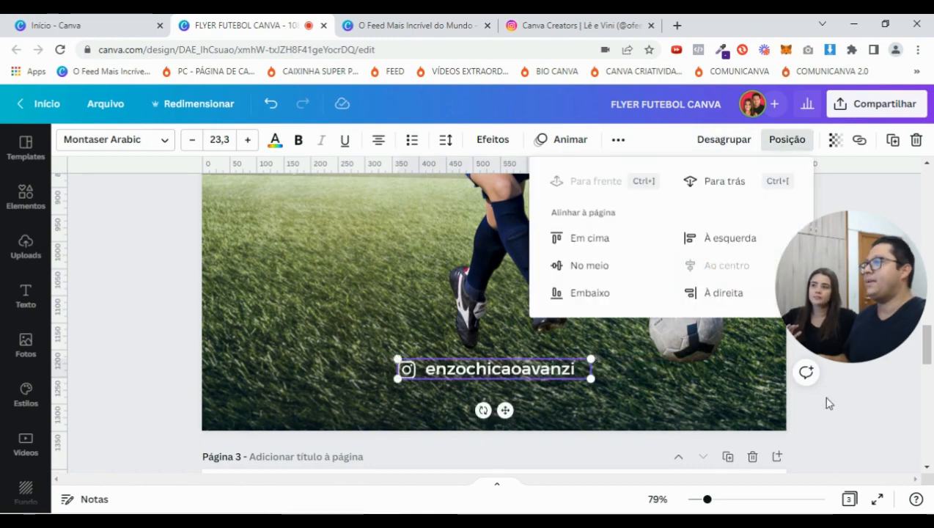
click(849, 398)
drag(707, 502, 695, 499)
click(746, 358)
scroll(747, 359, up, 5)
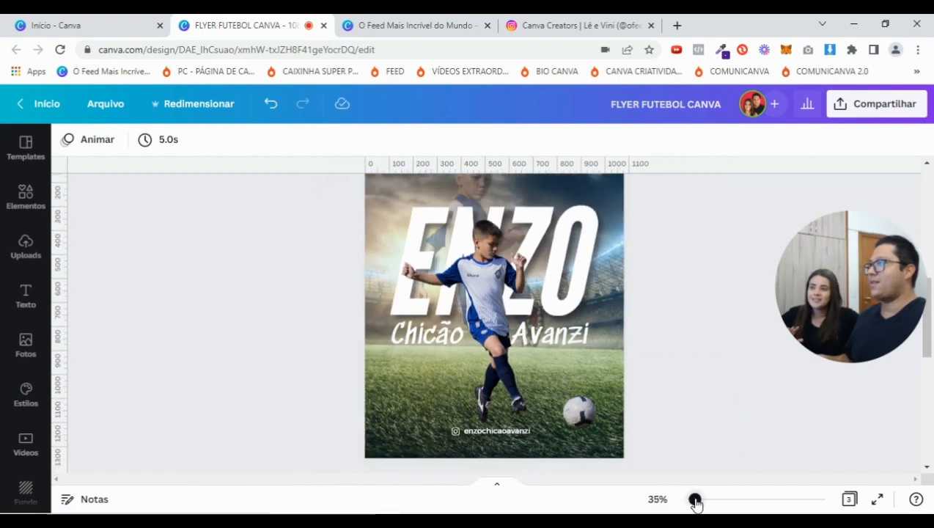
scroll(695, 460, down, 5)
scroll(695, 440, down, 2)
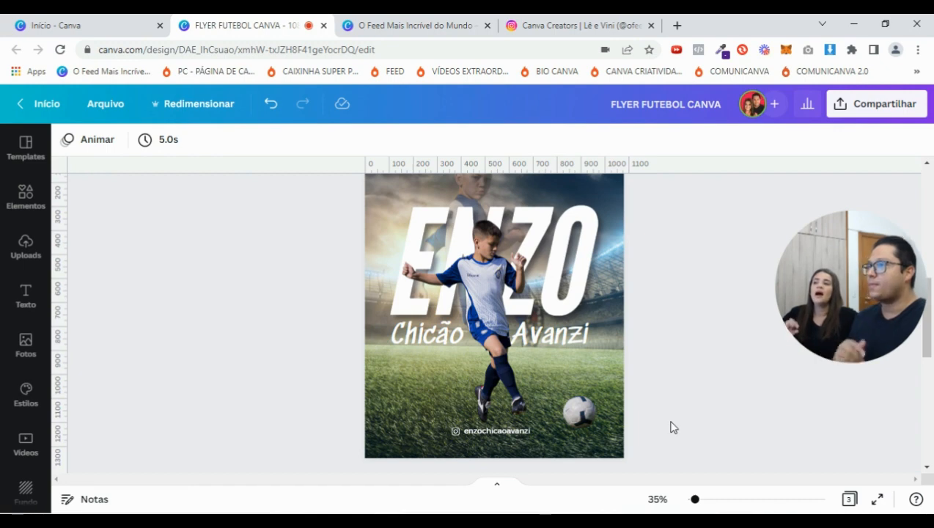
scroll(673, 428, down, 5)
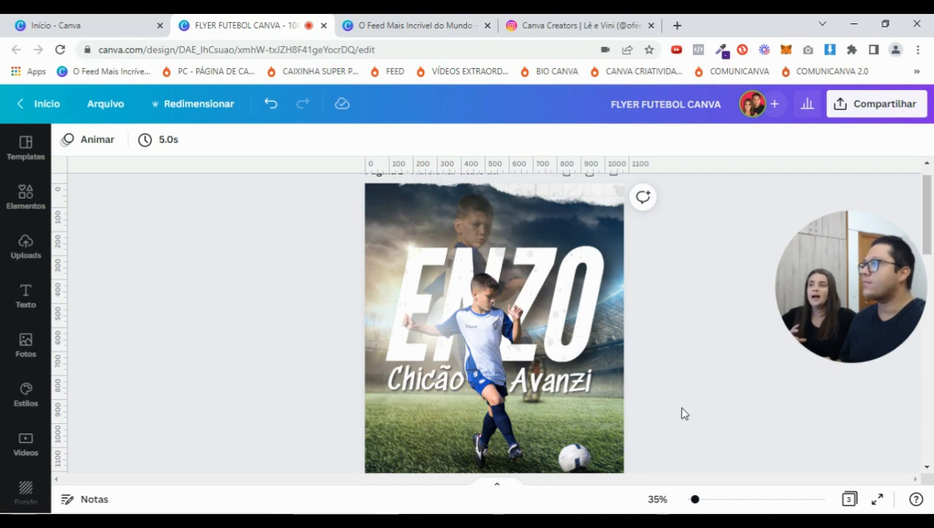
scroll(682, 414, down, 2)
scroll(682, 413, up, 2)
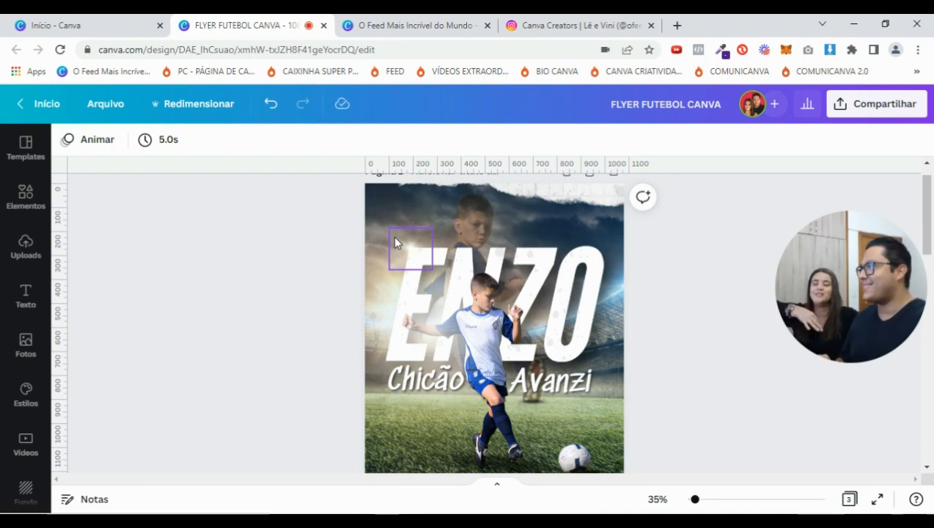
drag(695, 499, 704, 500)
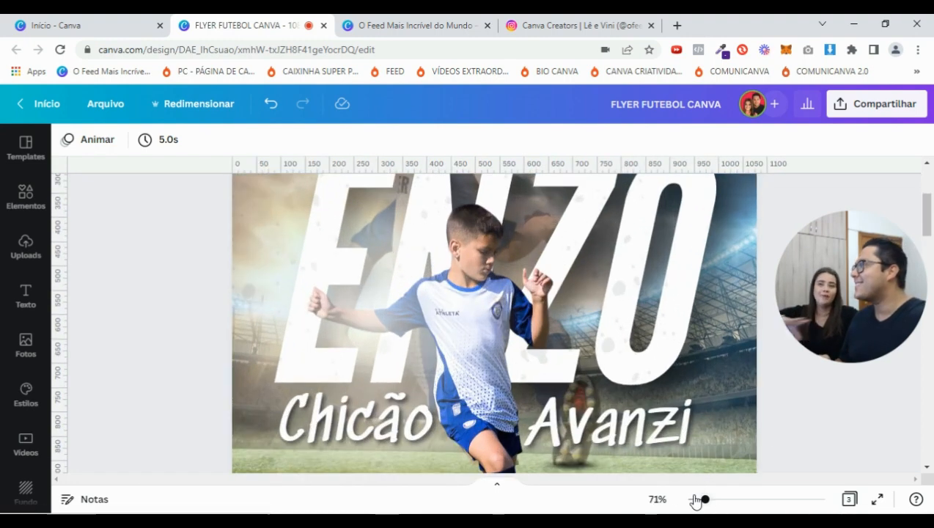
scroll(693, 403, up, 5)
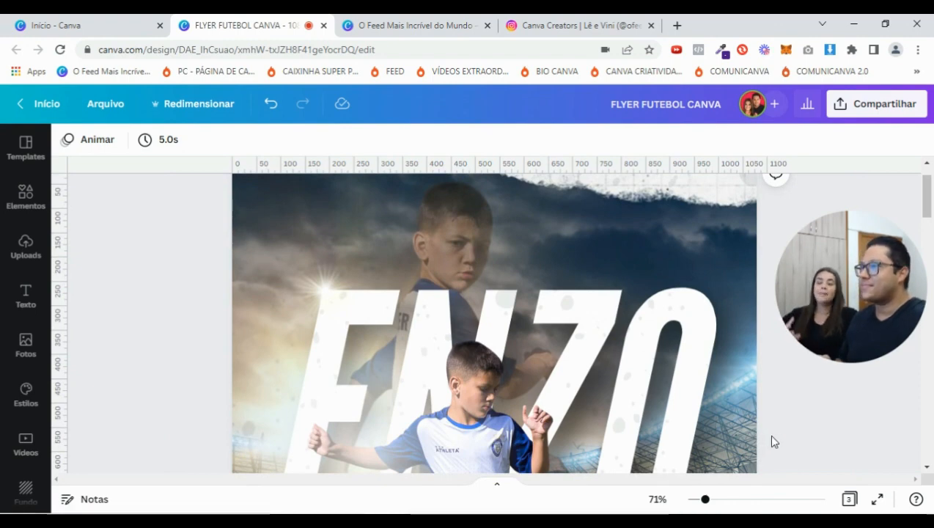
scroll(772, 438, down, 3)
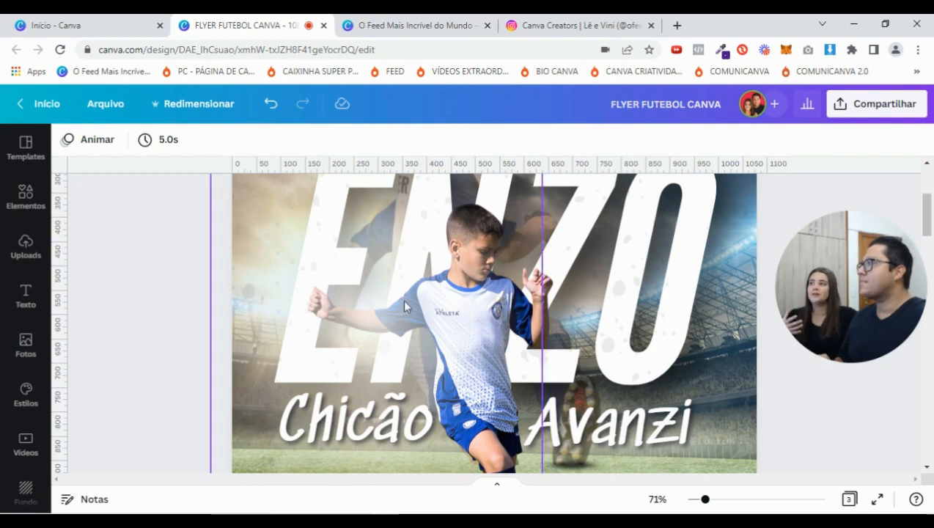
drag(703, 505, 696, 503)
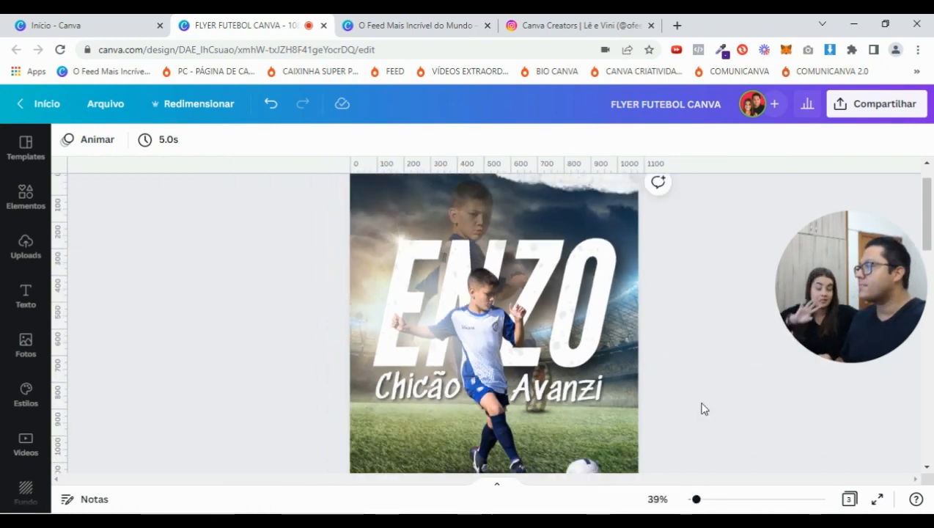
scroll(716, 390, down, 1)
scroll(717, 390, down, 3)
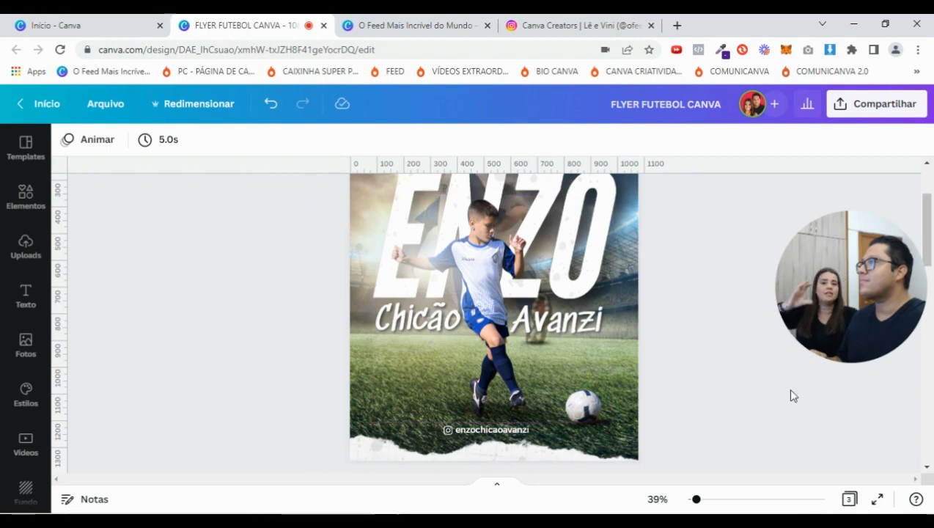
mouse_move(697, 499)
mouse_down()
mouse_move(726, 499)
mouse_move(694, 499)
mouse_up()
scroll(709, 404, up, 5)
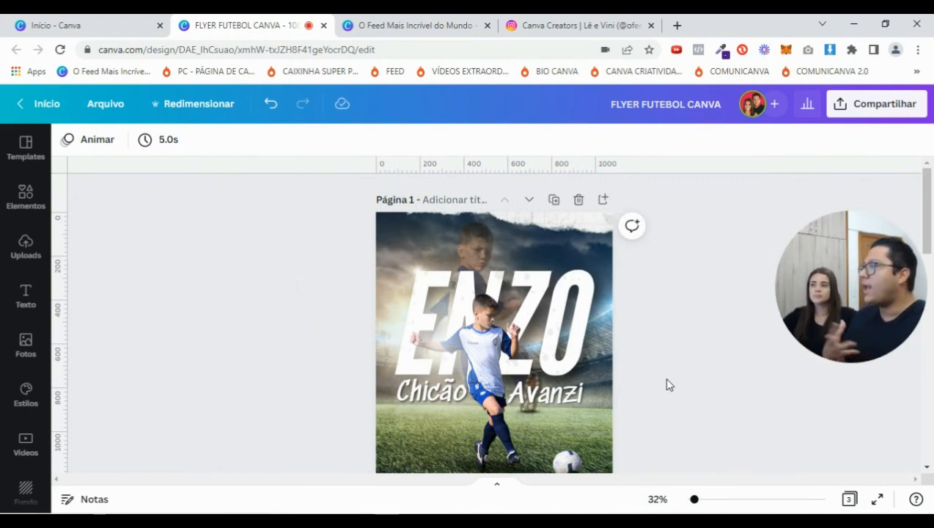
scroll(668, 385, down, 2)
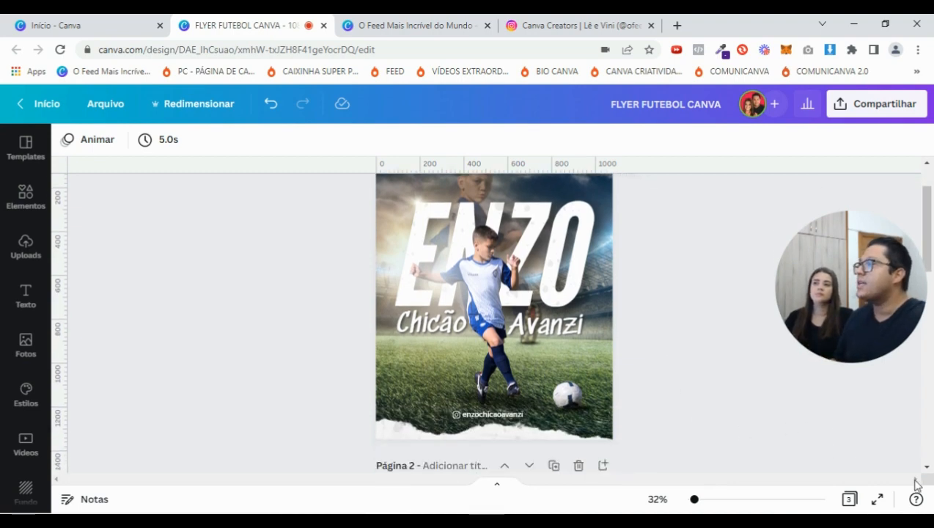
scroll(648, 385, down, 5)
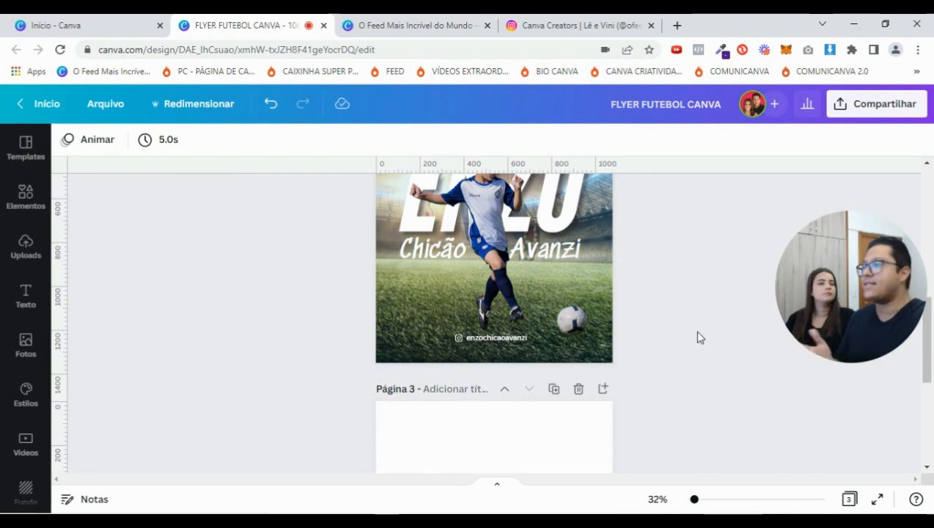
scroll(708, 384, up, 3)
scroll(707, 384, down, 2)
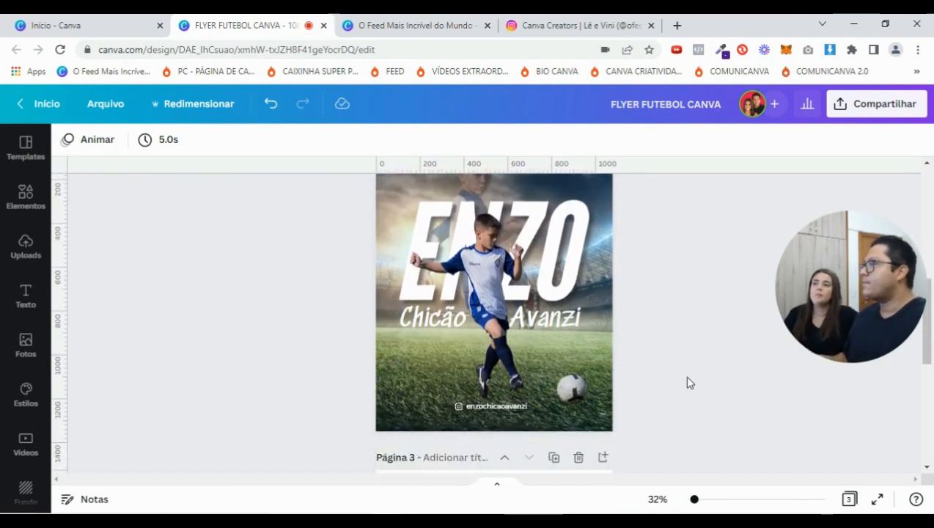
Search elements for 'sombra' and add a soft shadow shape to page 2
click(22, 199)
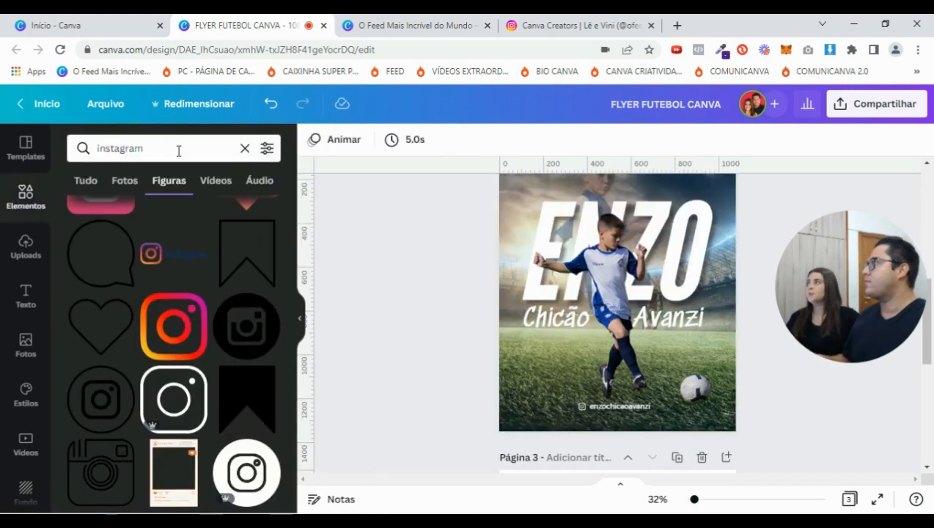
click(177, 148)
text(sombra)
key(Return)
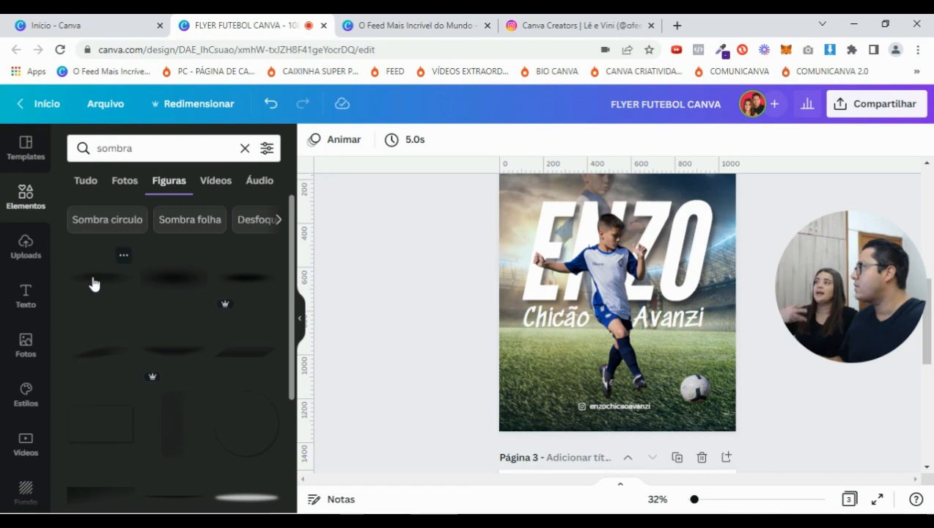
click(93, 284)
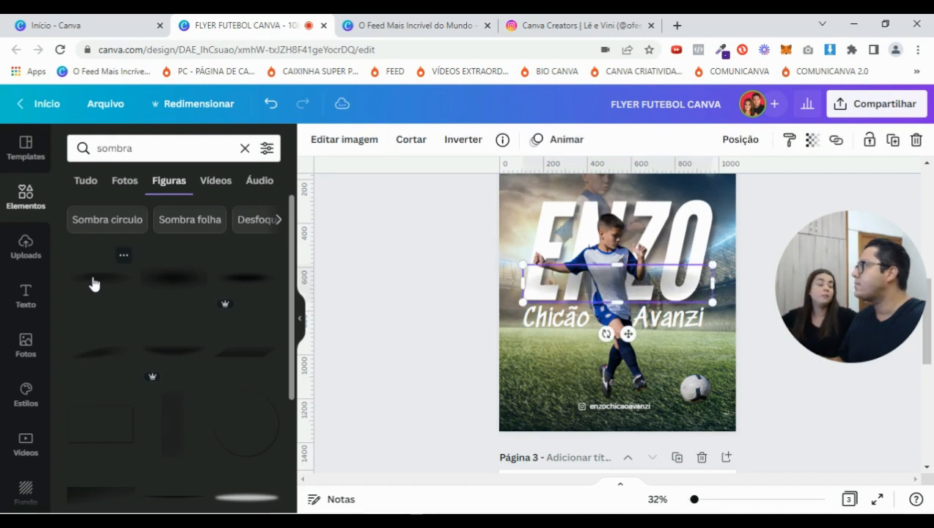
Move the shadow down under the player's feet and shrink it
drag(617, 286, 616, 395)
drag(713, 410, 632, 408)
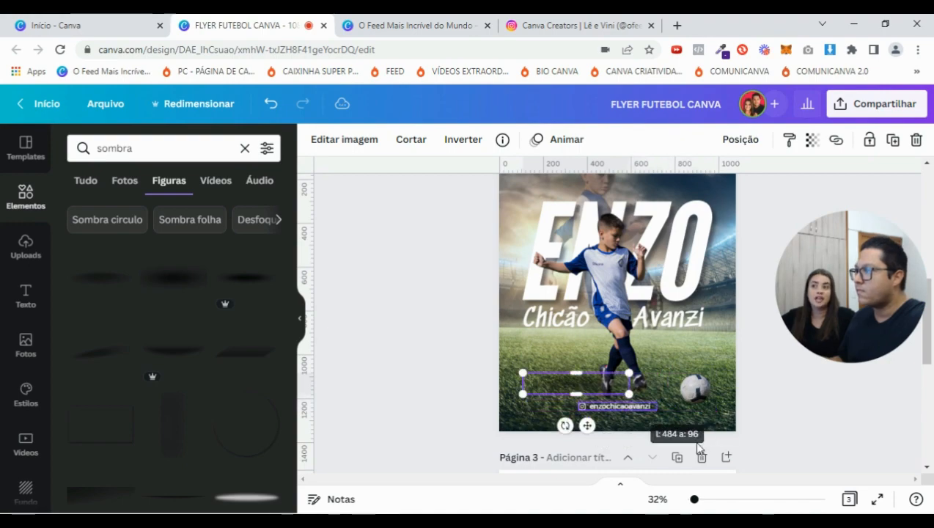
drag(696, 500, 707, 500)
scroll(632, 438, down, 1)
drag(515, 411, 627, 423)
drag(705, 500, 698, 500)
Tilt the shadow to about 10° and fine-tune its size and position under the boots
drag(621, 438, 609, 436)
drag(642, 387, 663, 392)
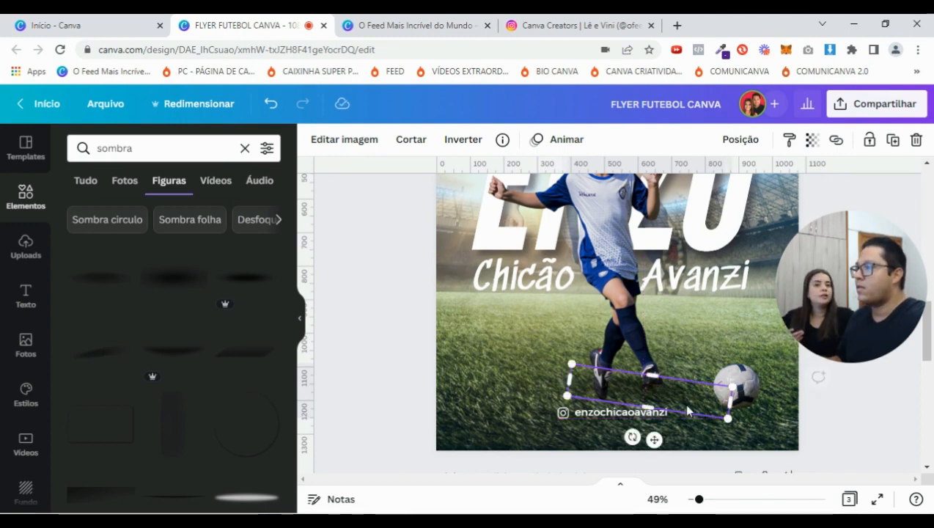
drag(723, 420, 710, 415)
drag(651, 390, 650, 392)
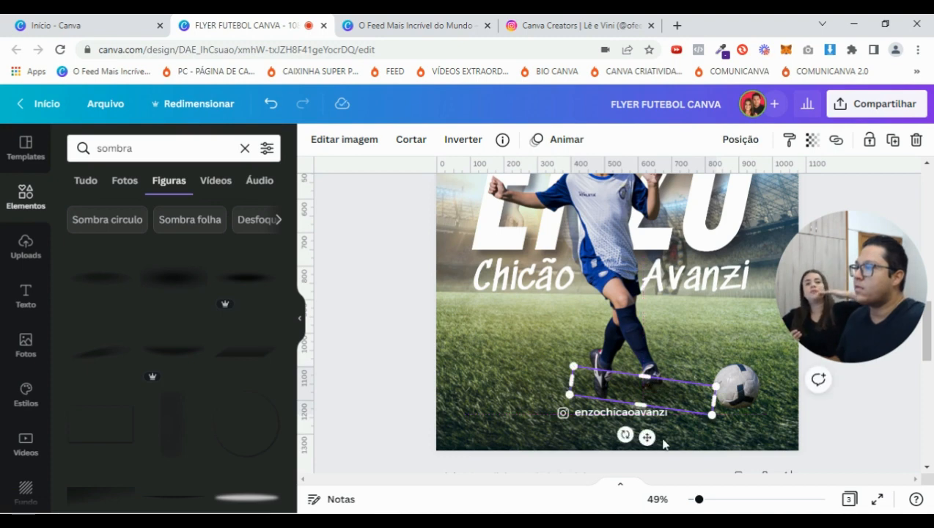
drag(628, 435, 620, 433)
click(841, 409)
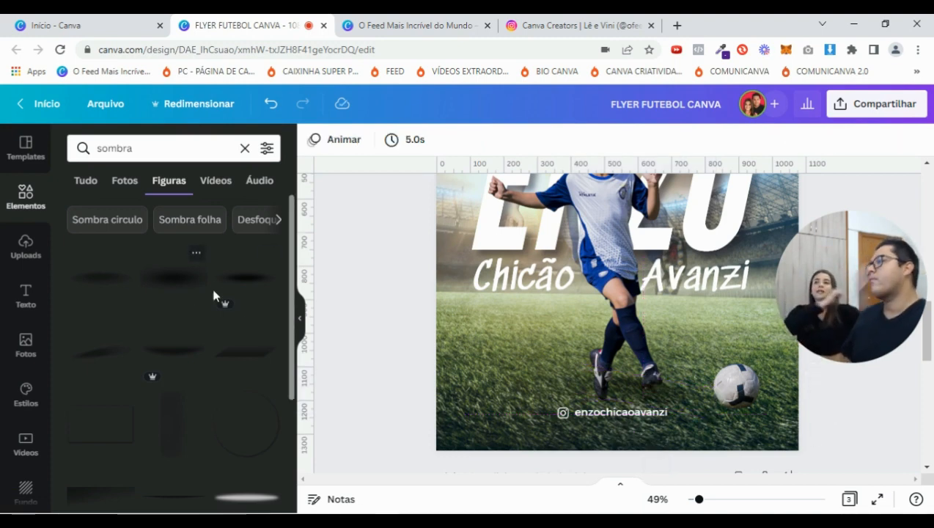
Move the shadow beneath the ball, shrink it and rotate it back to 0°
click(299, 317)
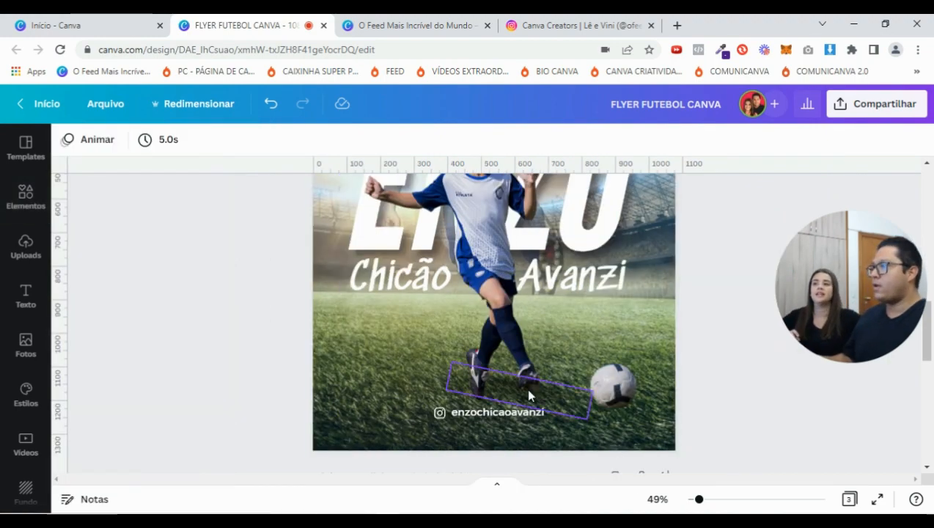
drag(698, 503, 693, 502)
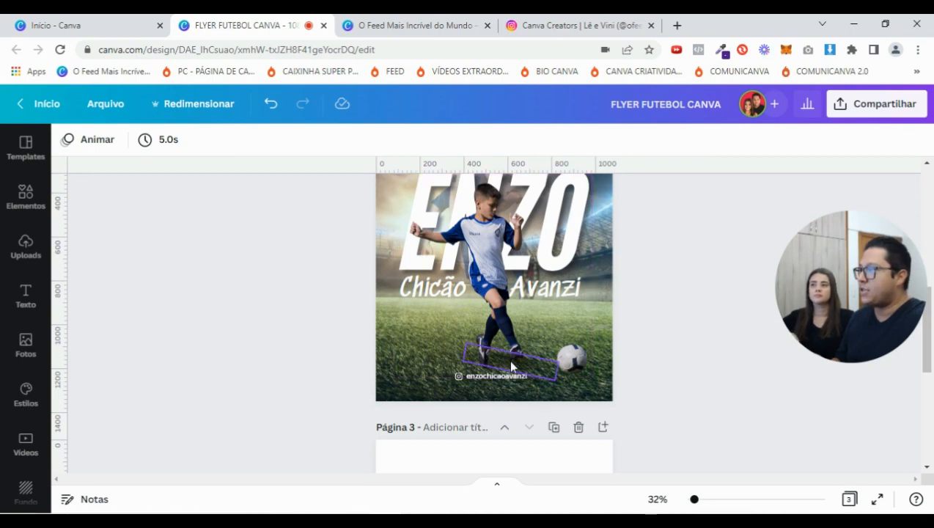
click(509, 359)
drag(695, 500, 700, 500)
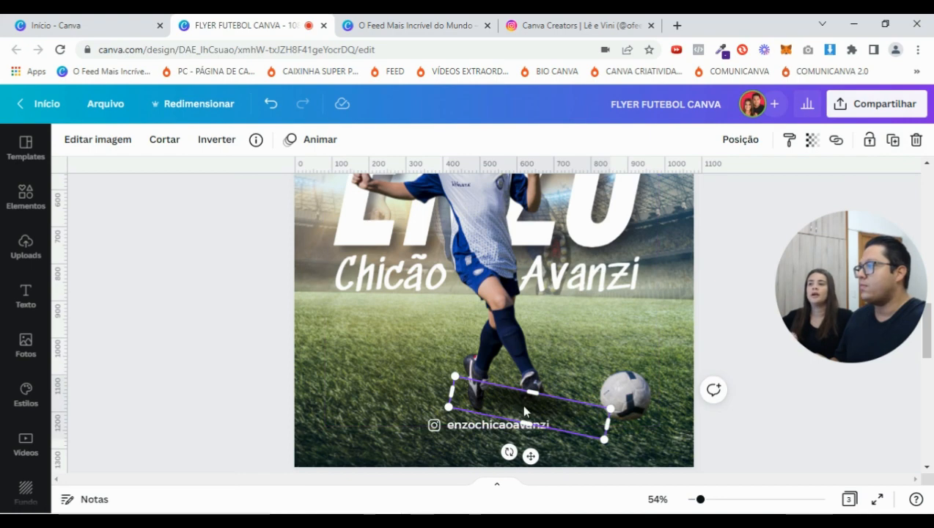
drag(515, 403, 597, 350)
drag(676, 375, 594, 341)
drag(560, 369, 665, 427)
click(707, 367)
Reselect the ball's shadow, zoom to about 76% and bring back the 'sombra' shape results
scroll(708, 366, down, 1)
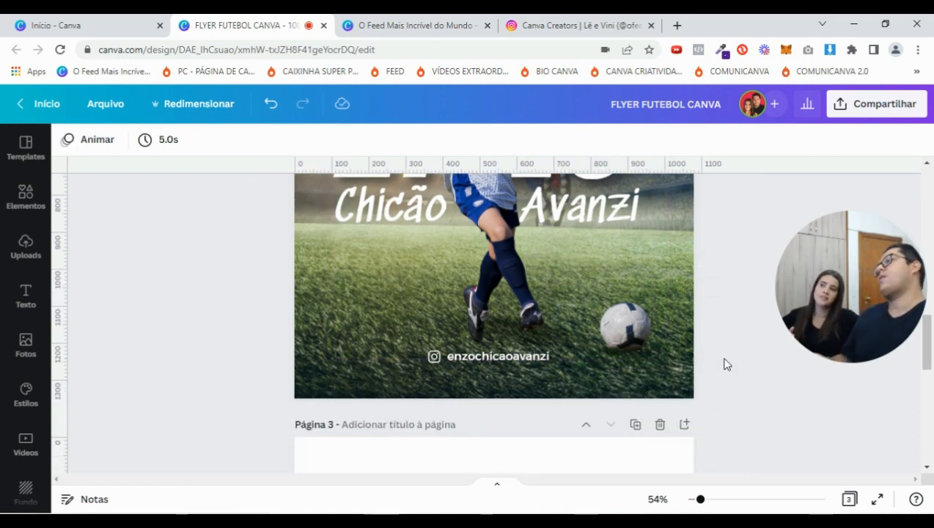
click(626, 350)
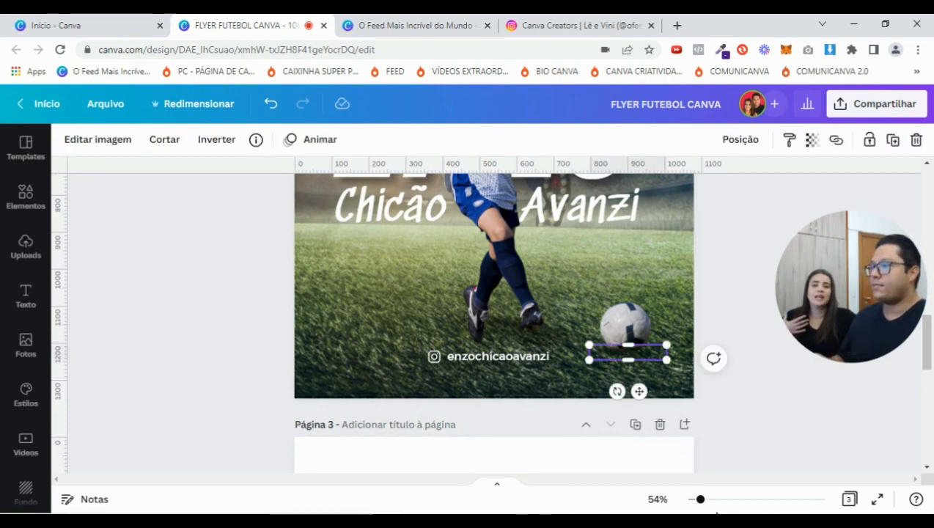
scroll(703, 263, up, 7)
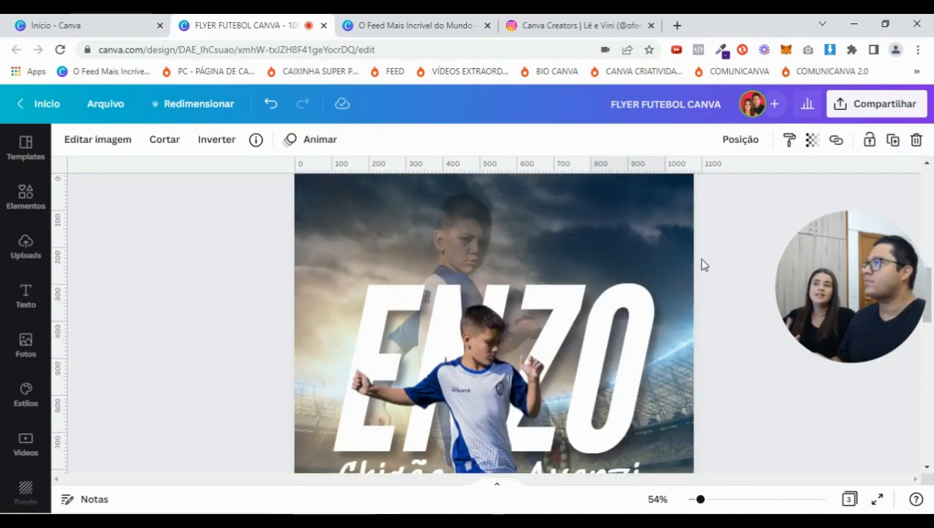
scroll(728, 290, down, 7)
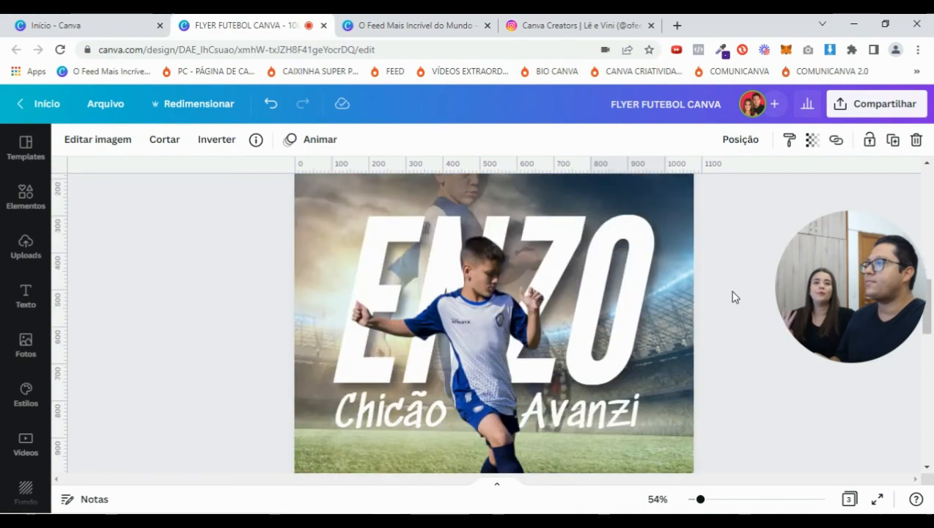
scroll(726, 307, up, 3)
scroll(730, 308, down, 3)
drag(702, 502, 708, 501)
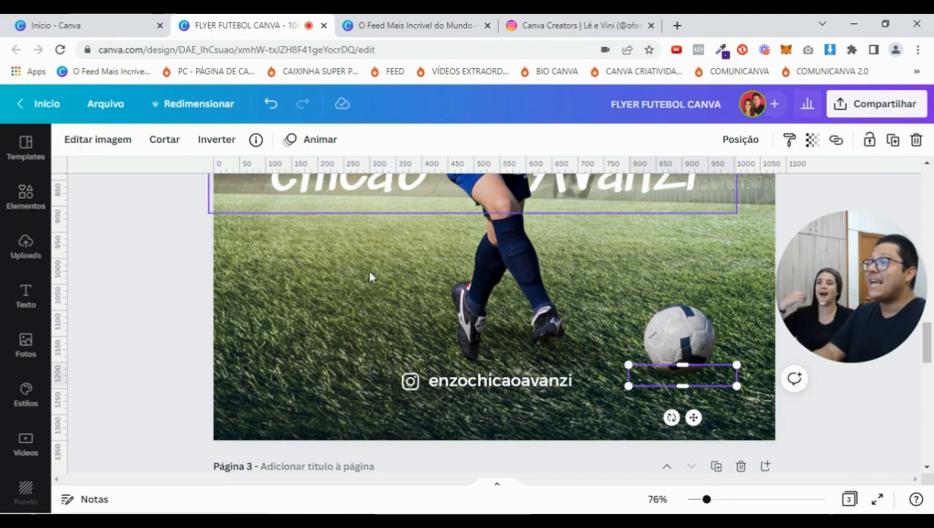
click(26, 202)
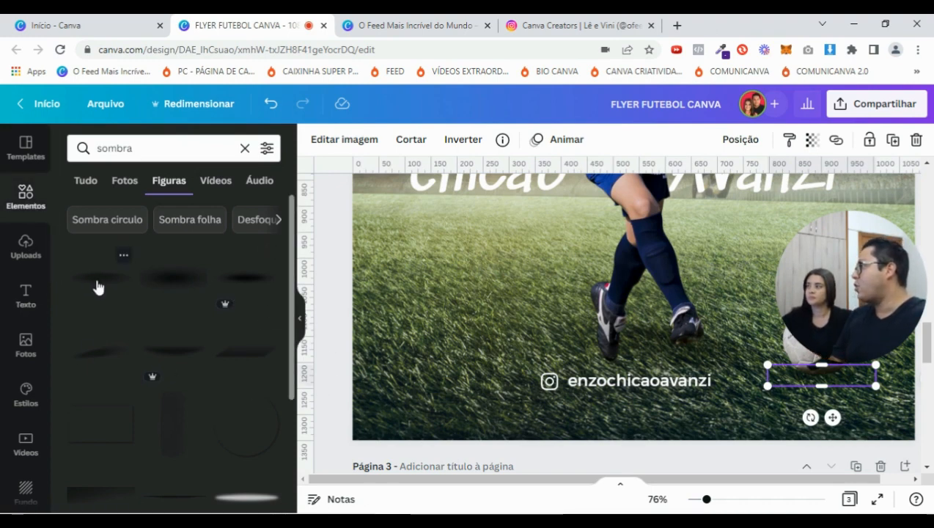
Duplicate the existing shadow and settle the copy just under the football
scroll(99, 286, down, 2)
scroll(252, 344, up, 2)
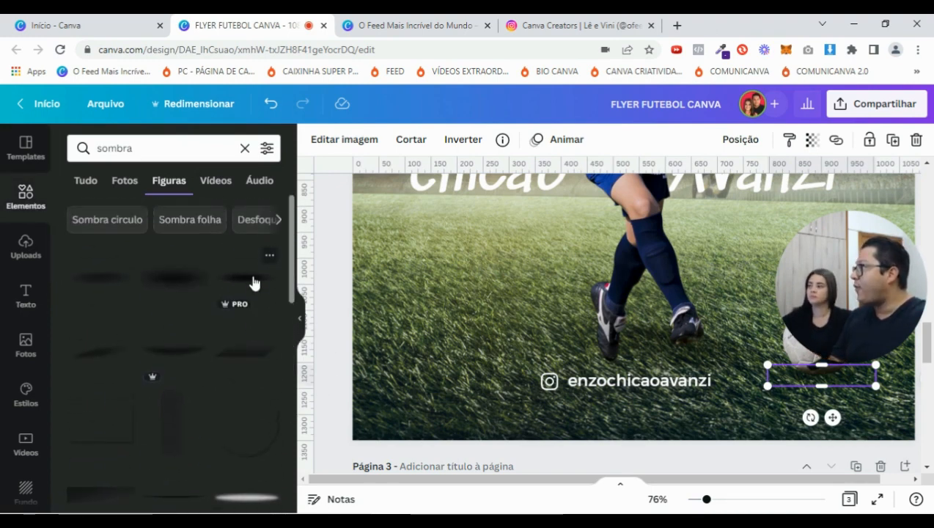
scroll(217, 284, down, 2)
scroll(220, 374, down, 3)
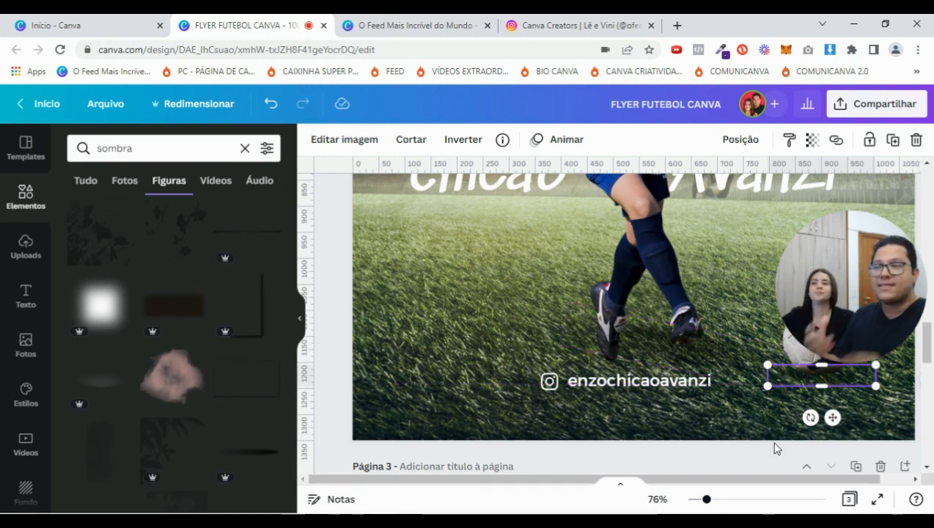
drag(756, 480, 812, 490)
click(791, 380)
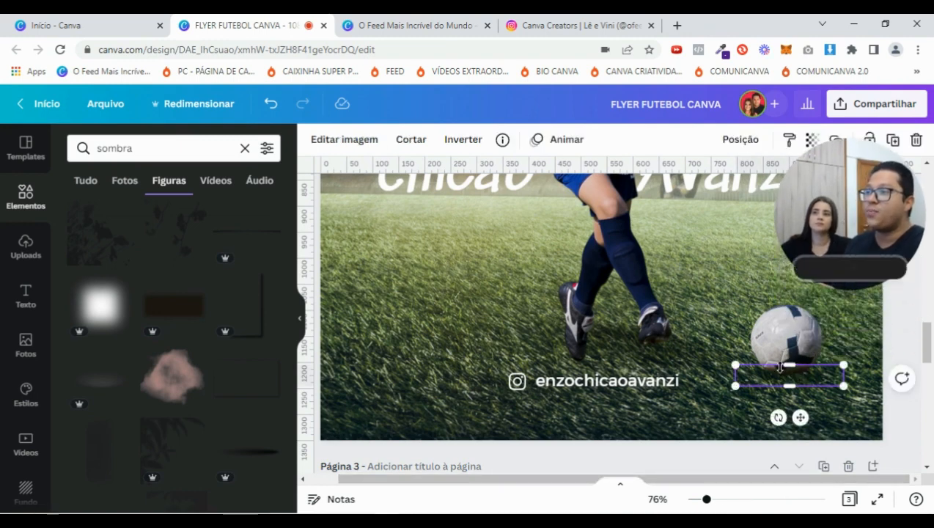
scroll(233, 271, up, 5)
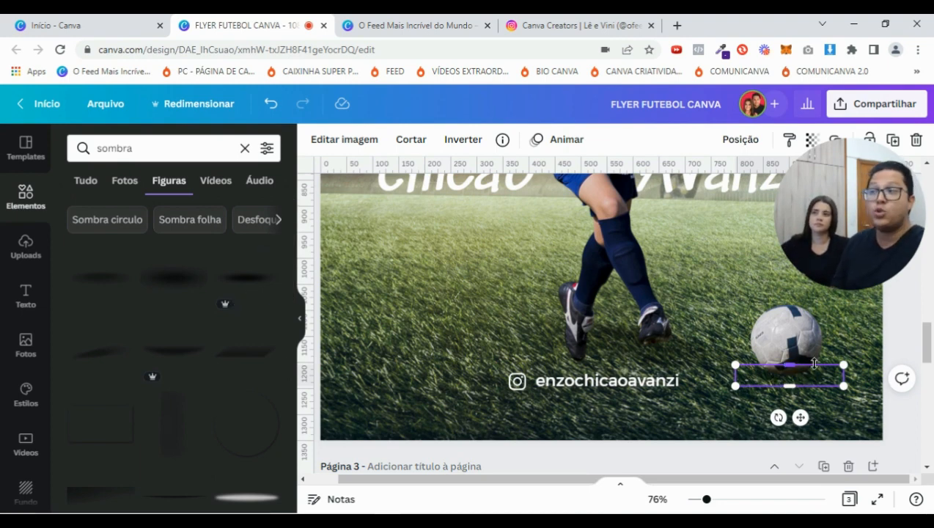
click(893, 139)
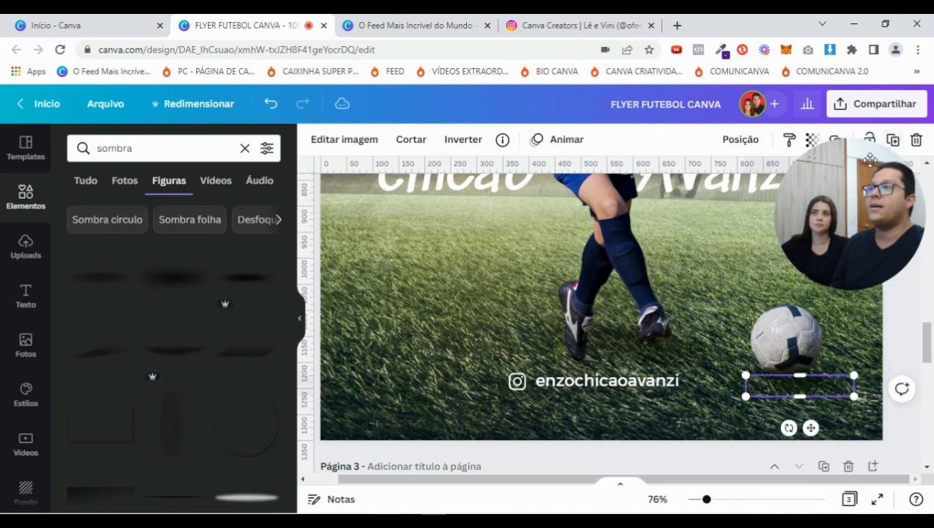
drag(806, 390, 797, 383)
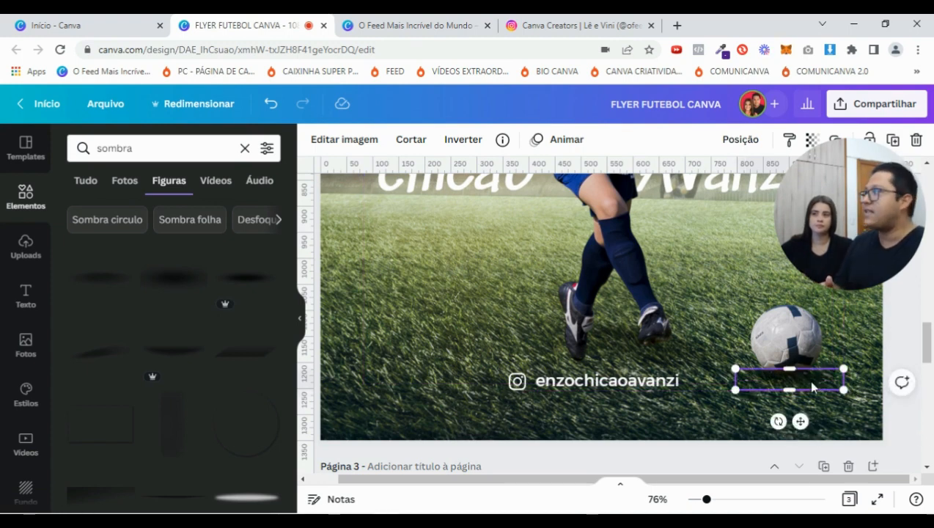
mouse_move(800, 380)
mouse_down()
mouse_move(790, 380)
mouse_move(803, 375)
mouse_up()
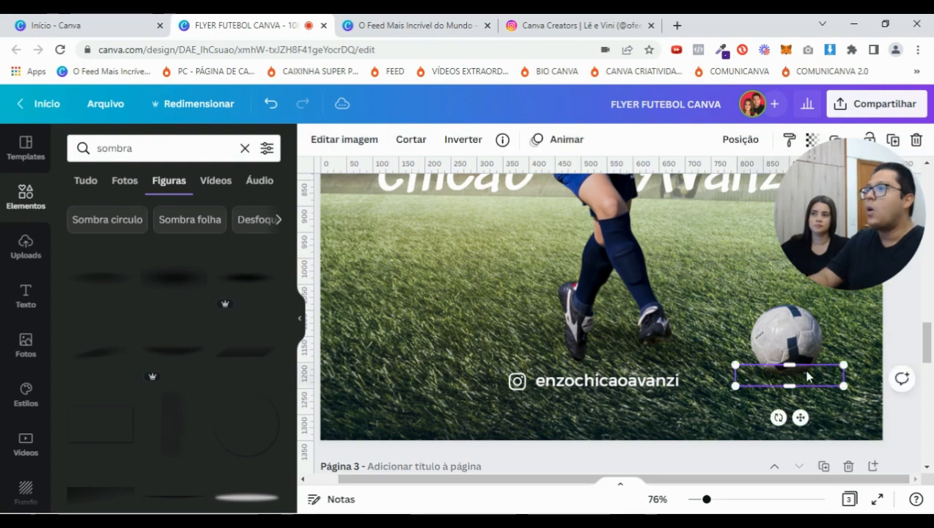
Add another soft shadow from Elementos, resize it to about 186x41, and place it beneath the ball
click(233, 278)
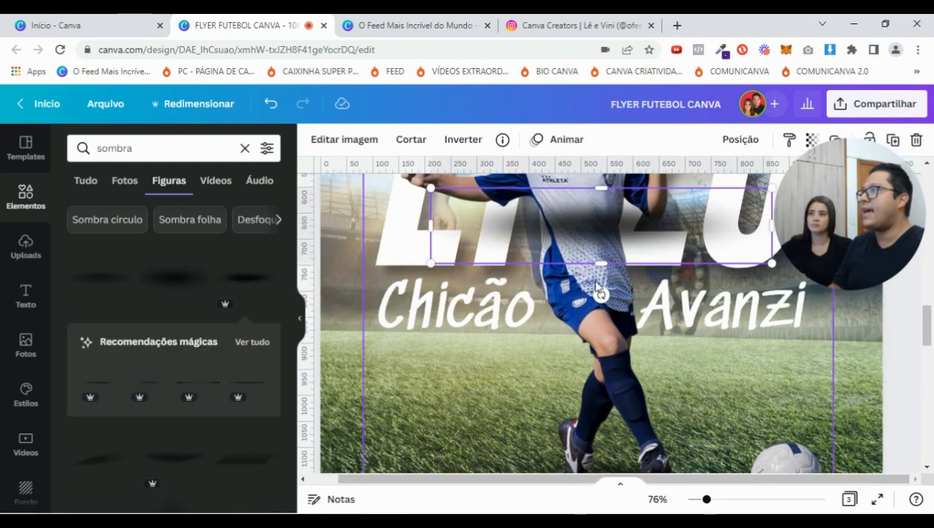
drag(620, 231, 652, 452)
scroll(652, 453, down, 2)
drag(460, 274, 668, 320)
drag(757, 343, 811, 380)
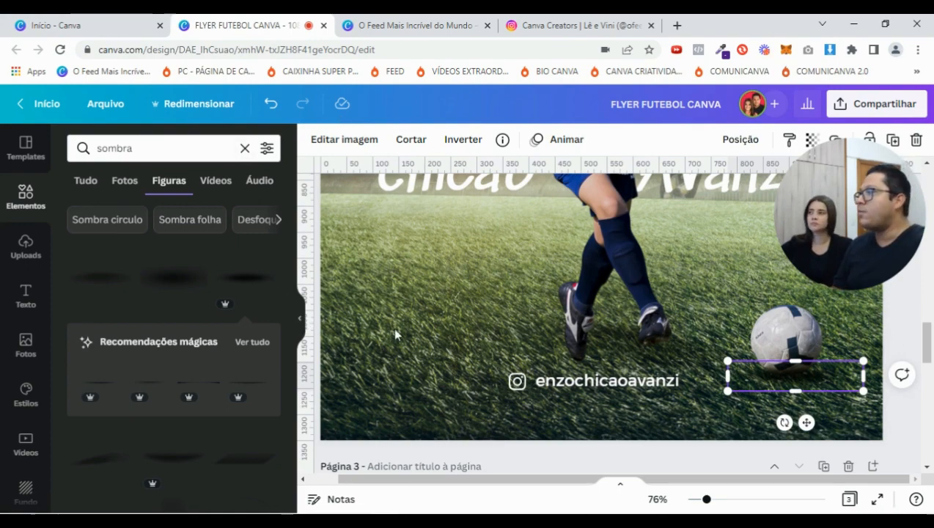
click(301, 321)
drag(707, 501, 701, 501)
scroll(682, 441, up, 2)
scroll(545, 283, down, 1)
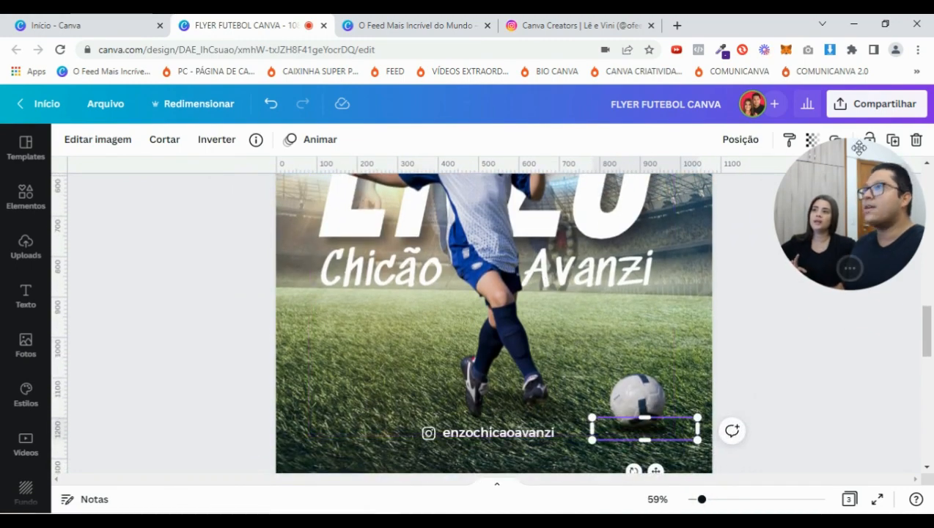
drag(859, 184, 856, 273)
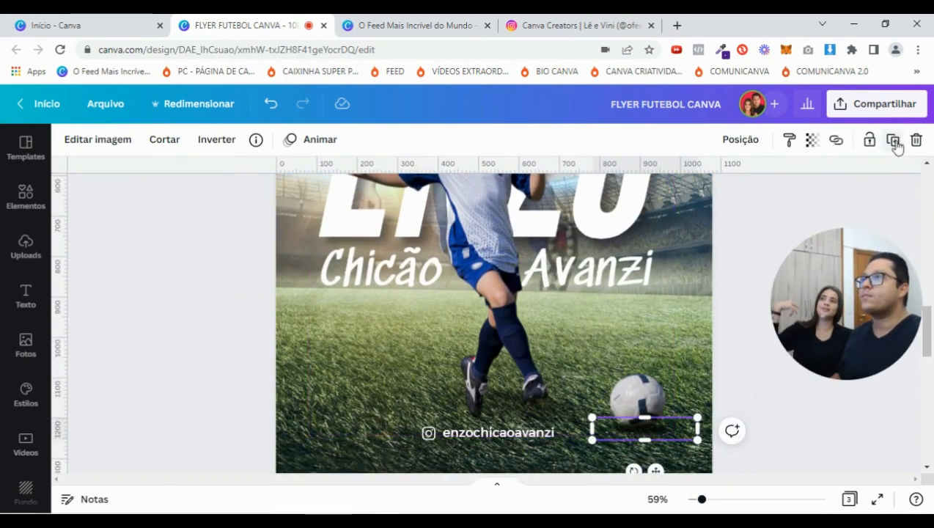
click(894, 141)
drag(678, 442, 587, 305)
drag(709, 506, 718, 502)
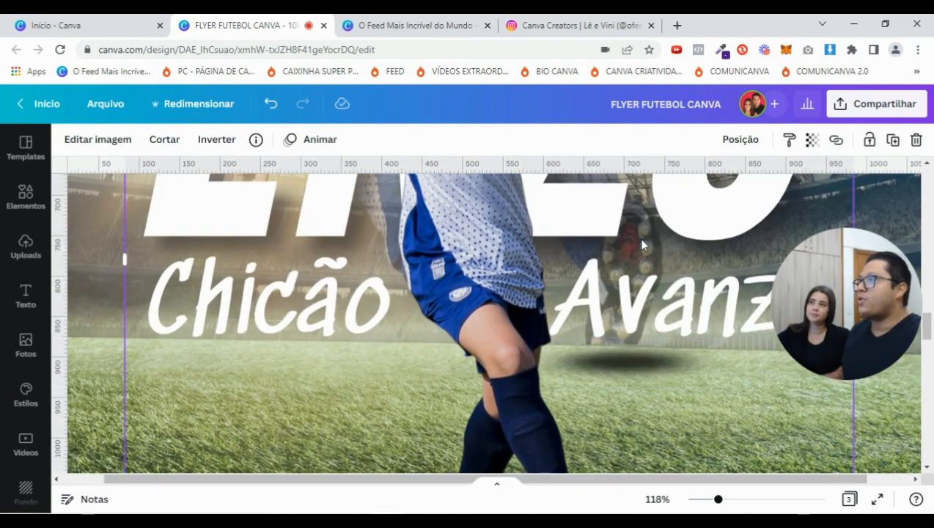
click(641, 242)
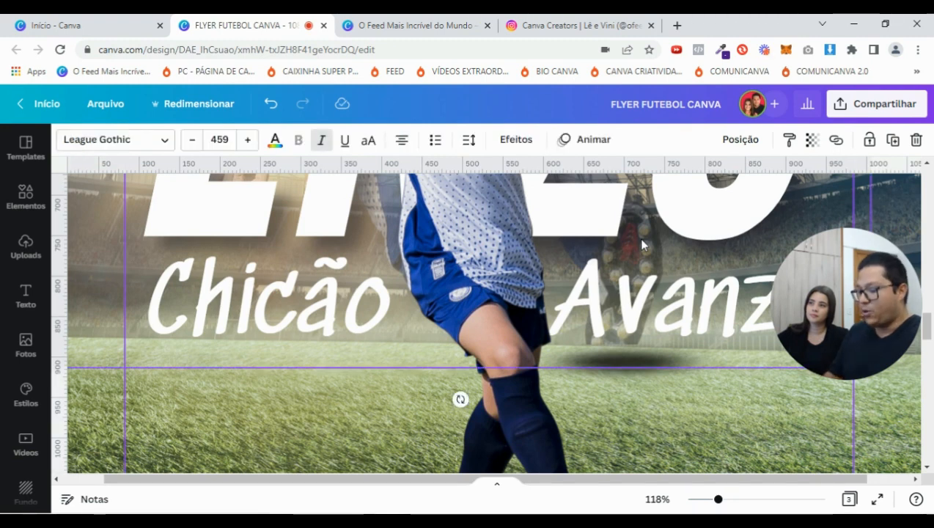
click(641, 240)
key(Down)
key(Down)
key(Down)
key(Down)
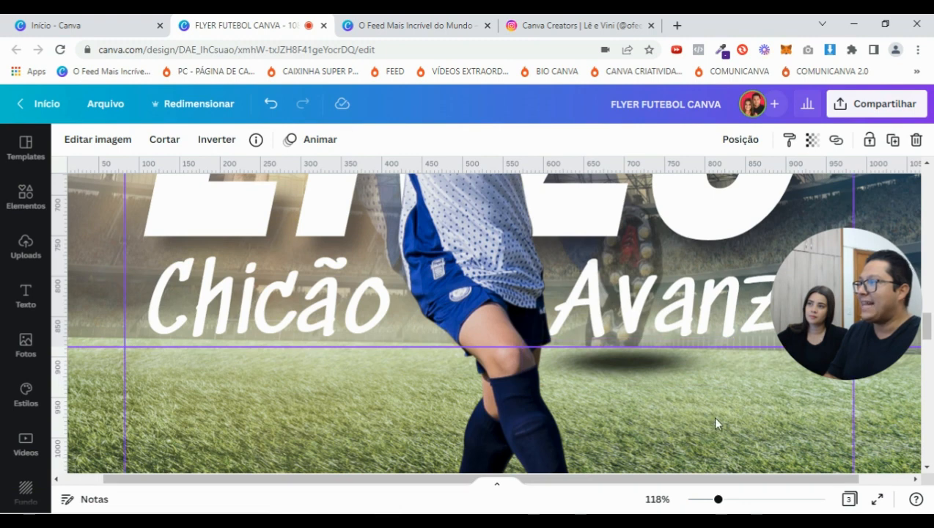
click(620, 316)
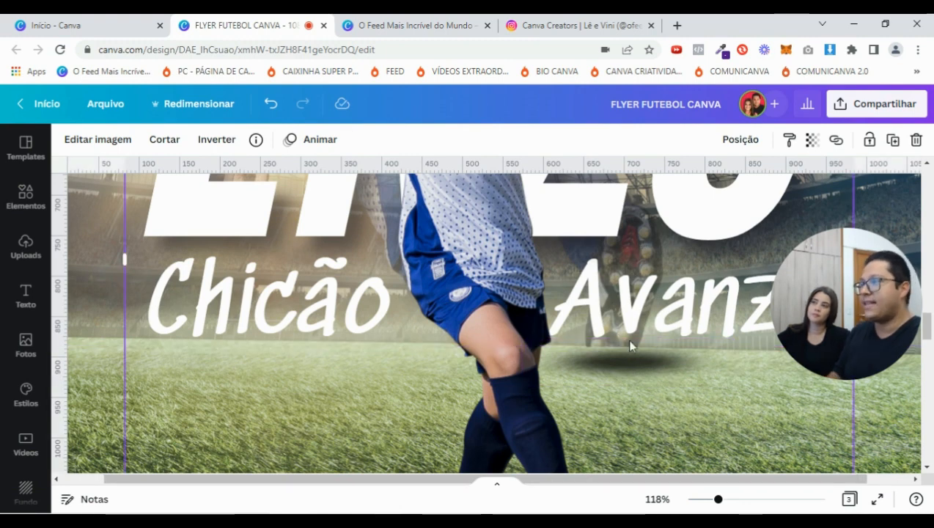
click(679, 365)
drag(734, 362, 690, 362)
drag(615, 353, 623, 344)
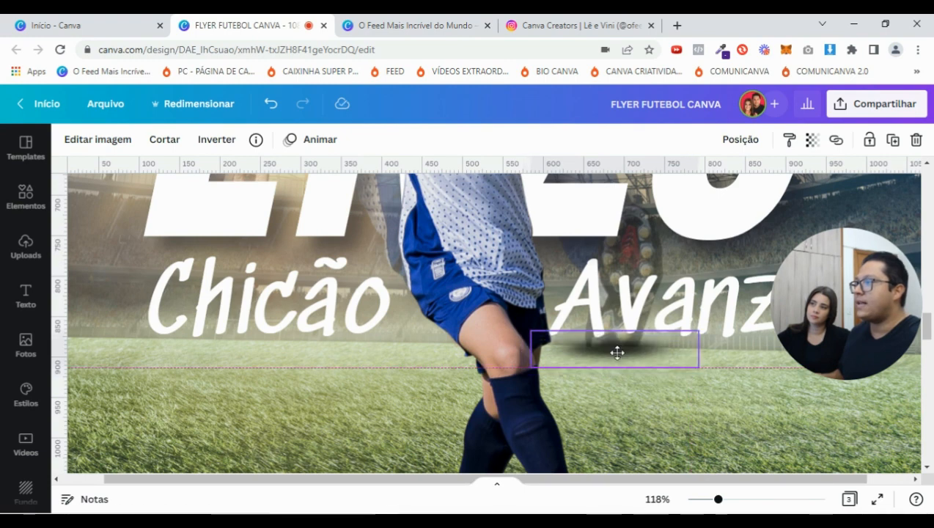
drag(698, 330, 675, 336)
mouse_move(609, 350)
mouse_down()
mouse_move(621, 348)
mouse_move(613, 351)
mouse_up()
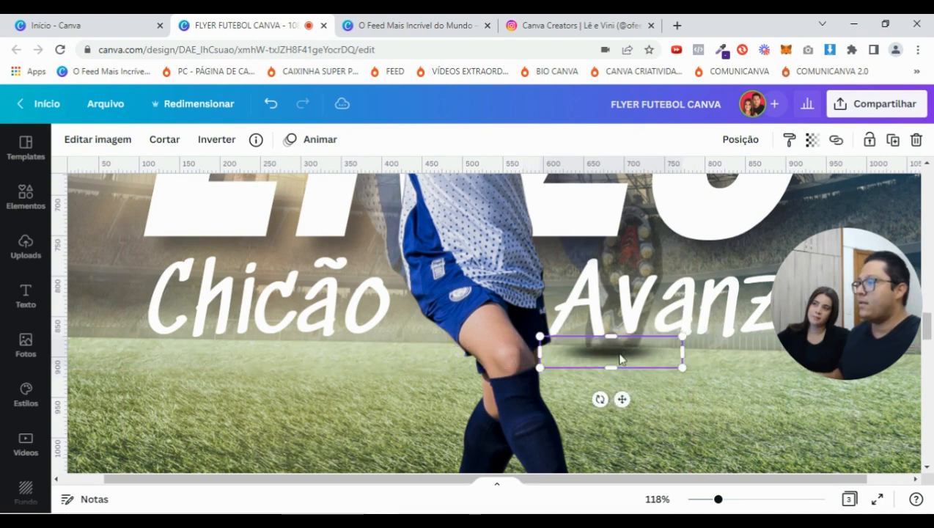
key(Right)
key(Right)
key(Right)
key(Right)
key(Right)
key(Right)
key(Right)
key(Right)
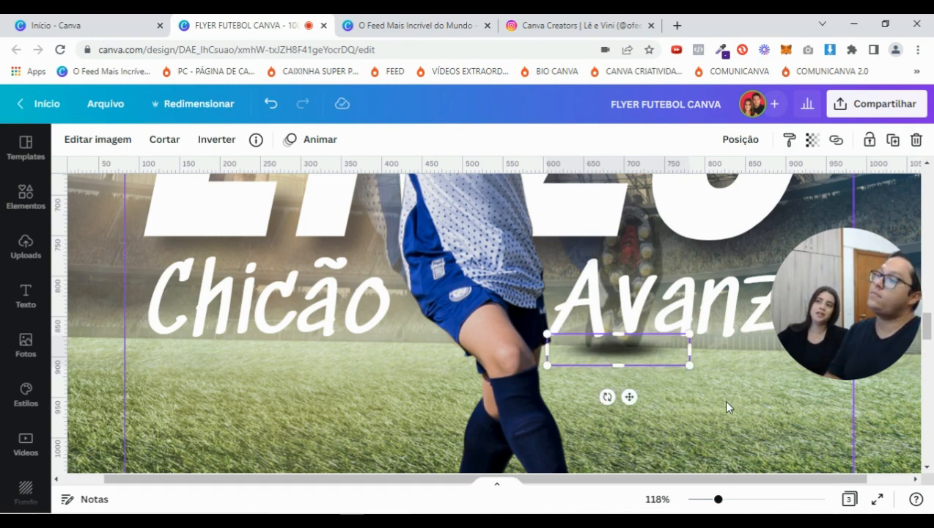
drag(721, 497, 702, 499)
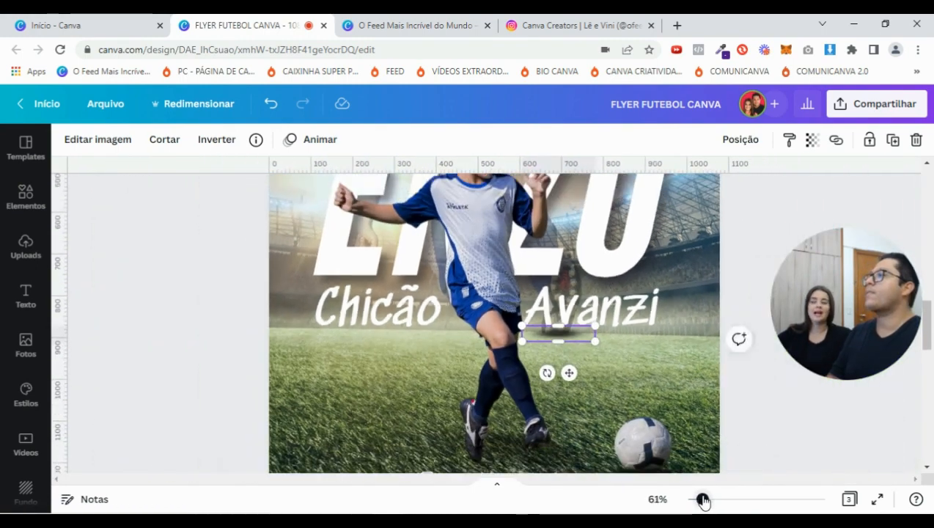
click(814, 142)
drag(807, 196, 802, 196)
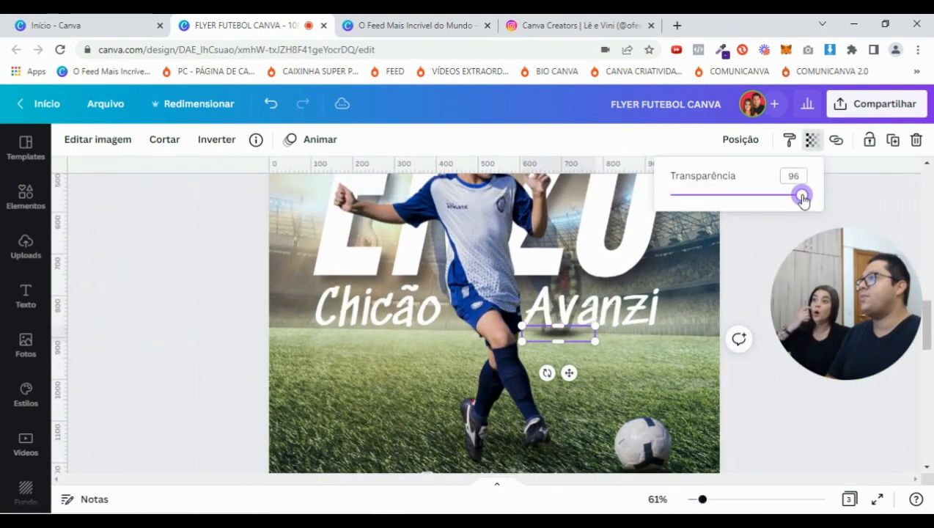
click(767, 412)
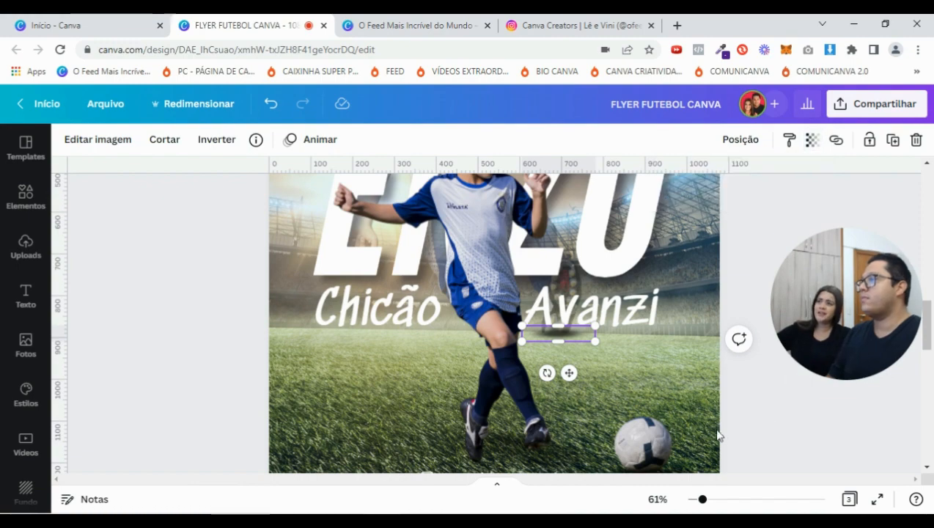
click(777, 437)
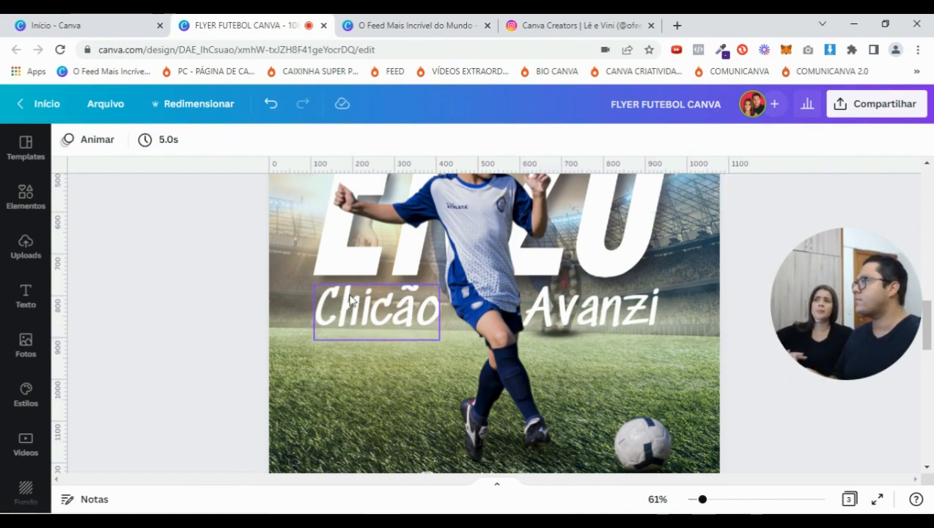
scroll(376, 312, down, 6)
scroll(378, 316, down, 8)
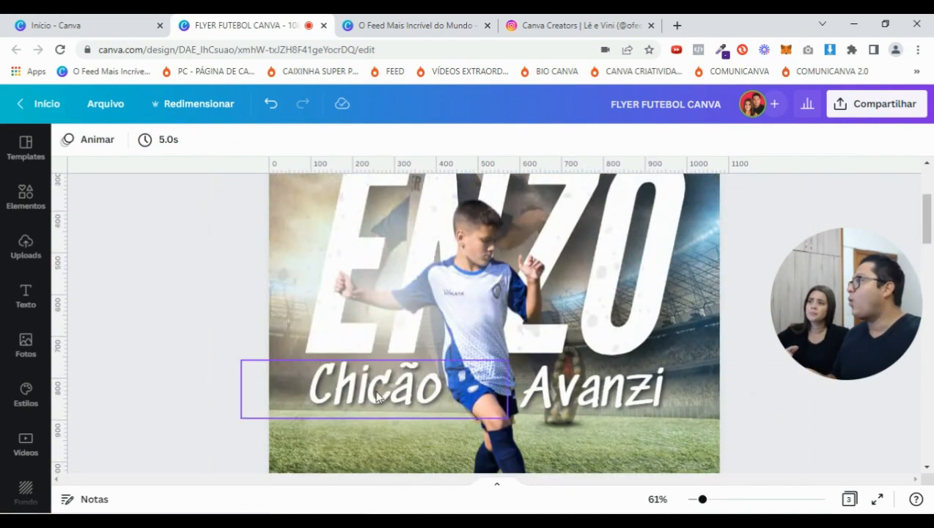
scroll(396, 400, down, 6)
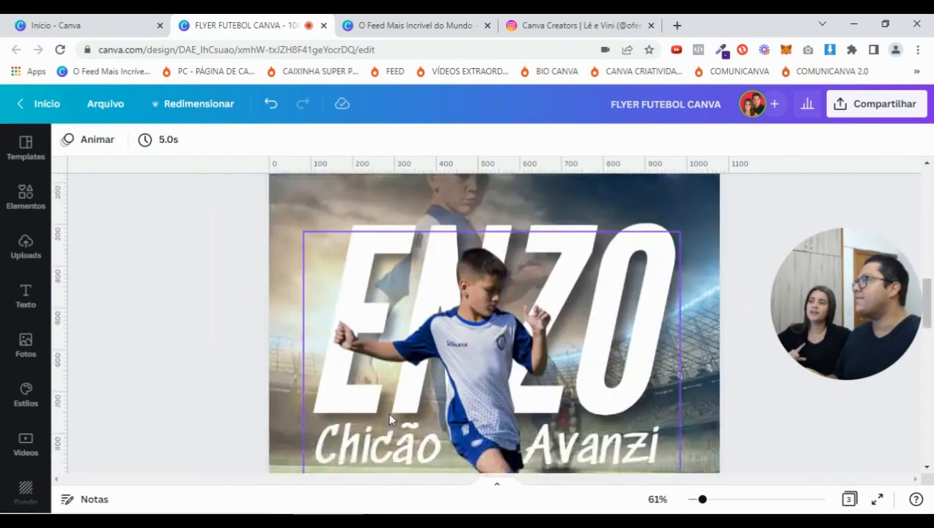
click(385, 402)
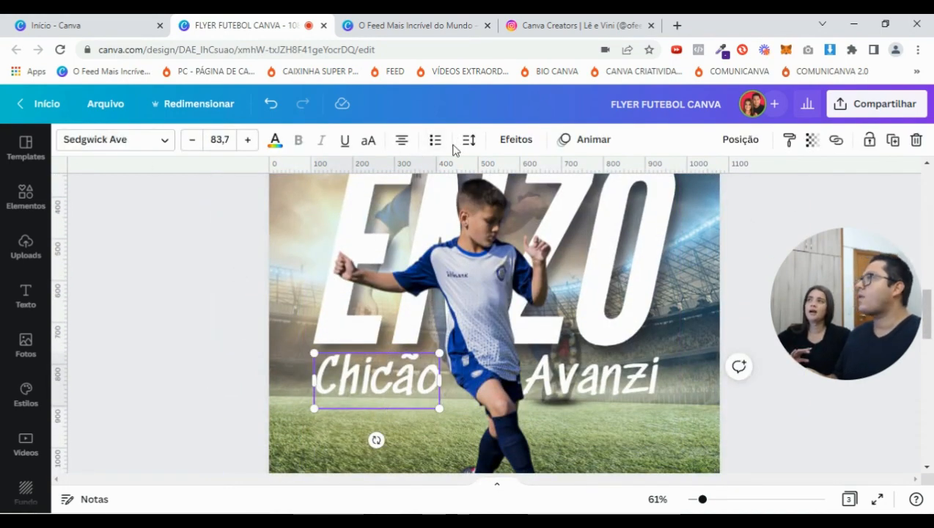
click(525, 141)
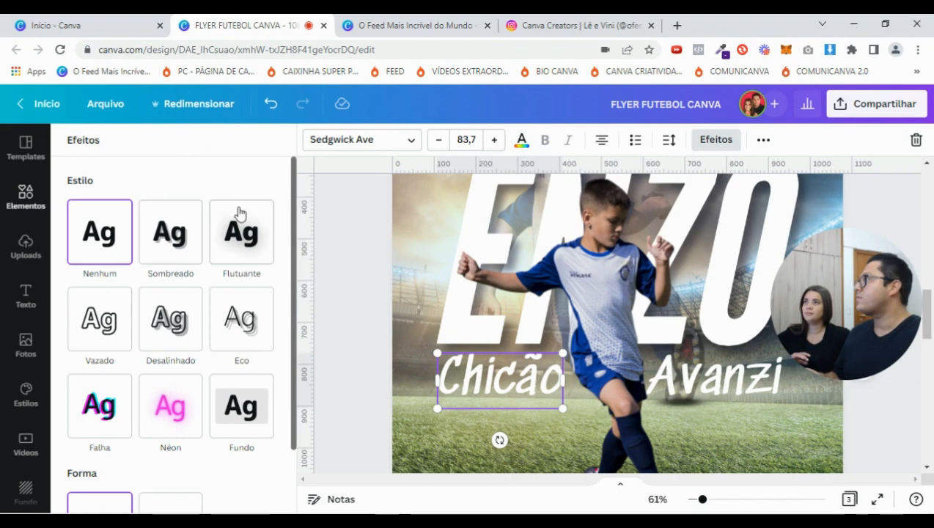
click(182, 227)
click(263, 451)
click(116, 251)
click(269, 182)
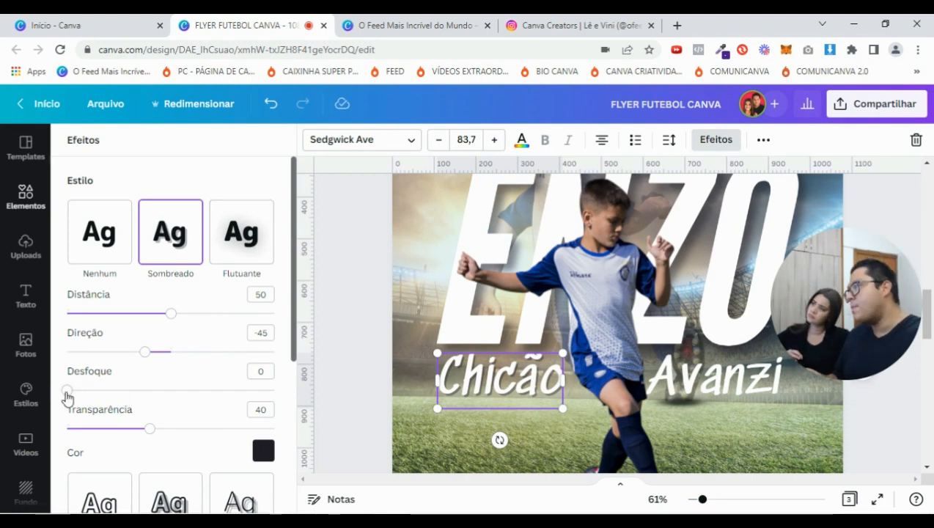
drag(66, 393, 84, 396)
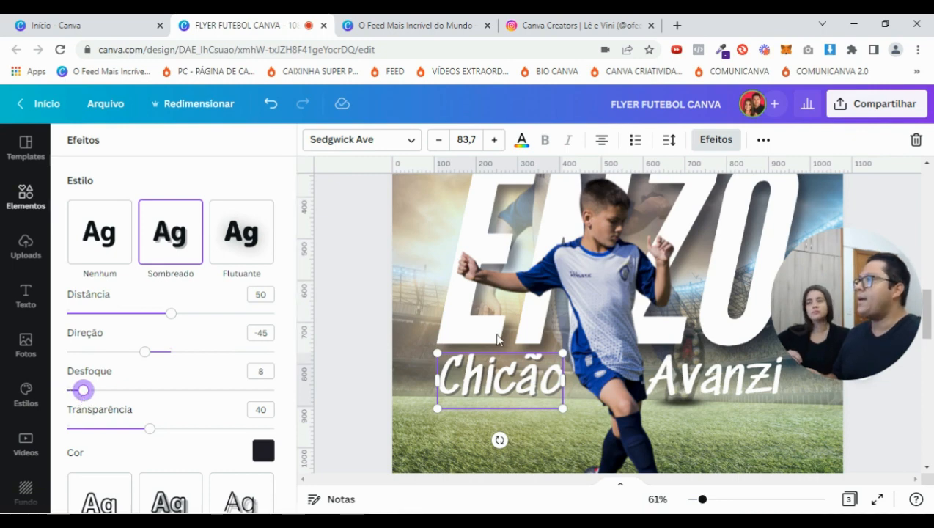
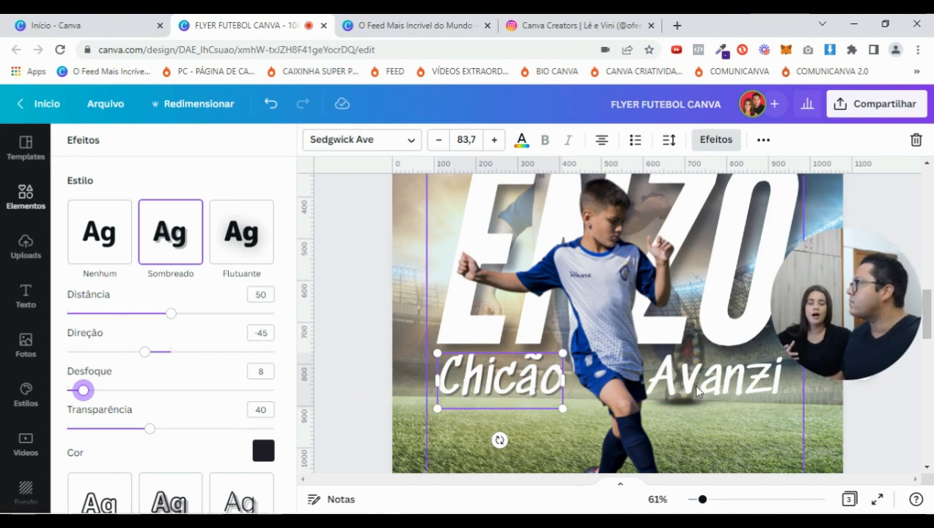
click(349, 300)
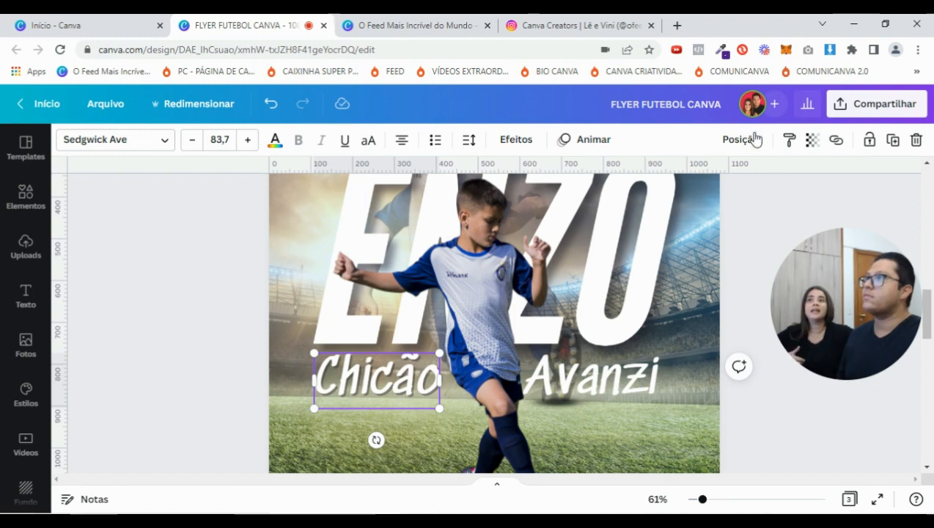
click(790, 141)
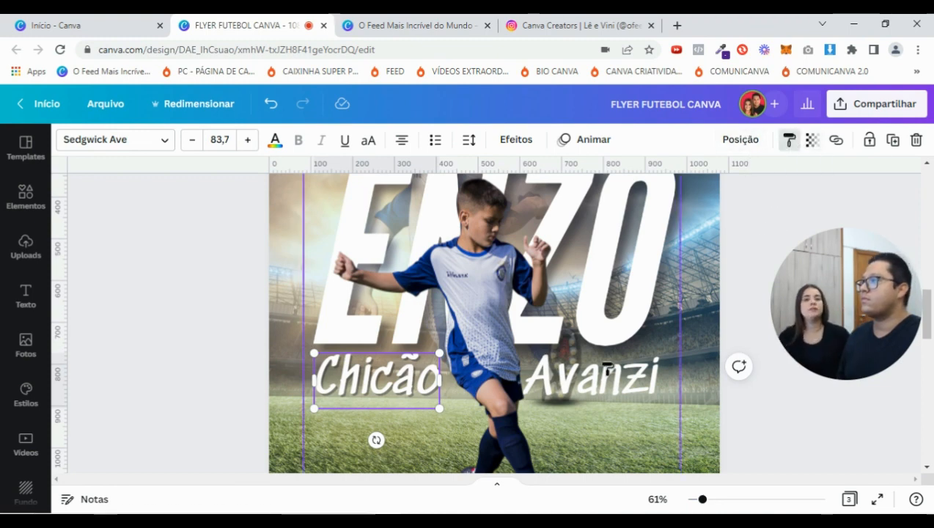
click(791, 141)
click(607, 387)
click(606, 380)
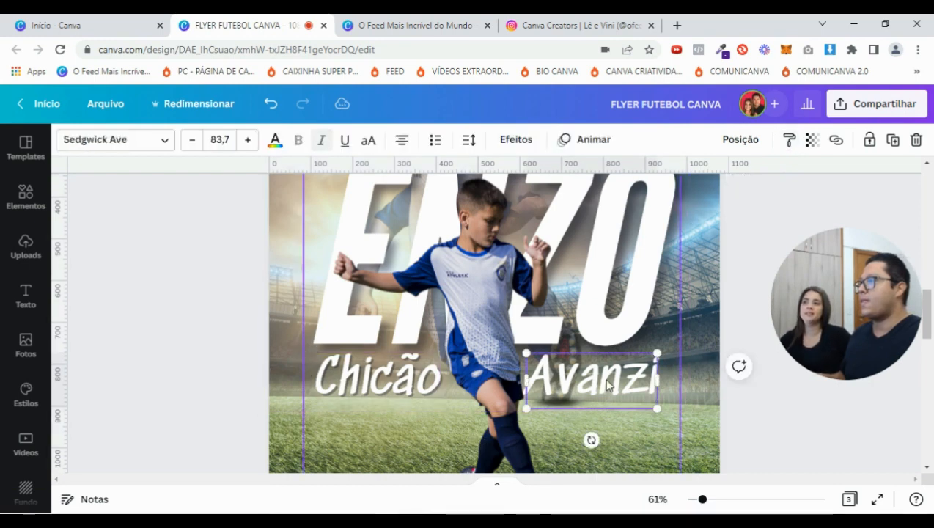
click(742, 140)
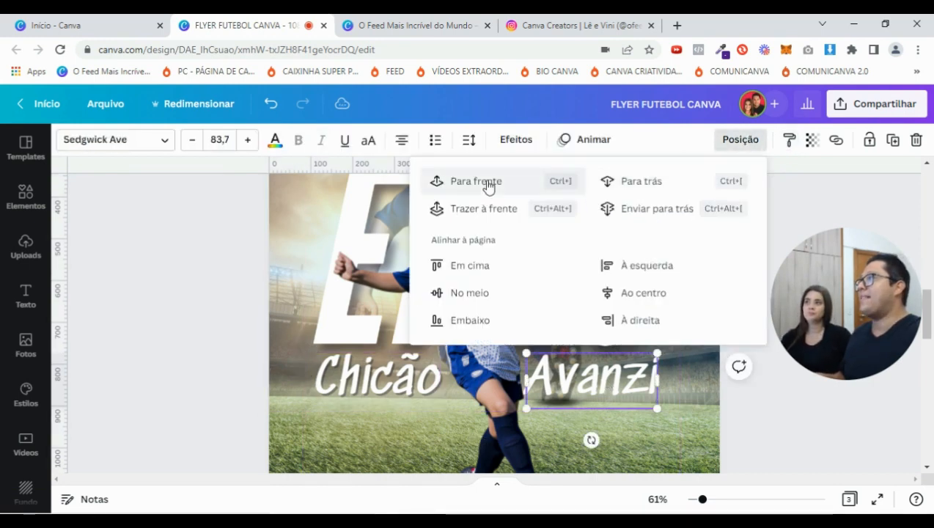
click(488, 185)
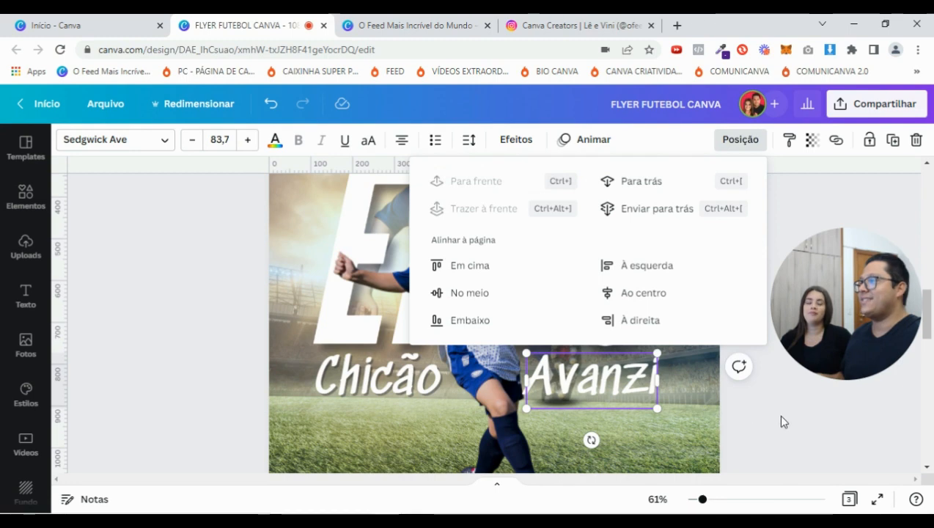
click(781, 417)
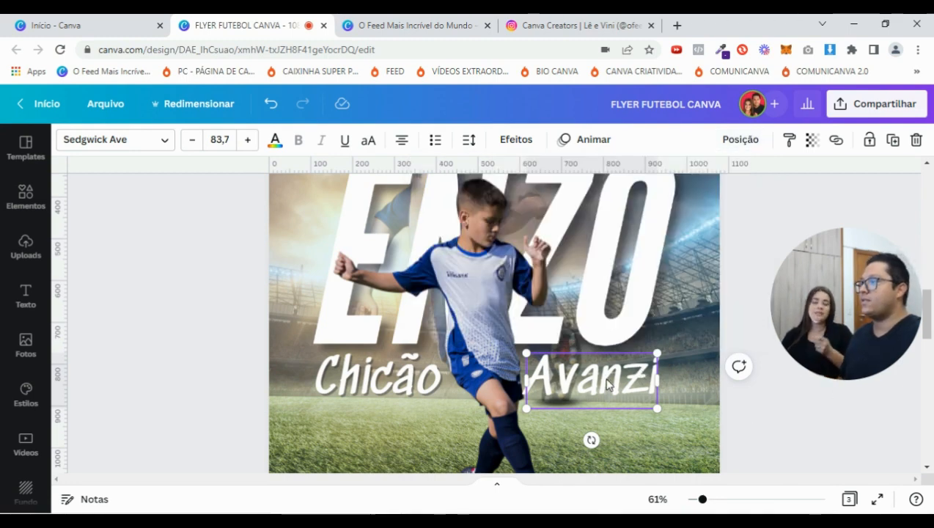
click(378, 378)
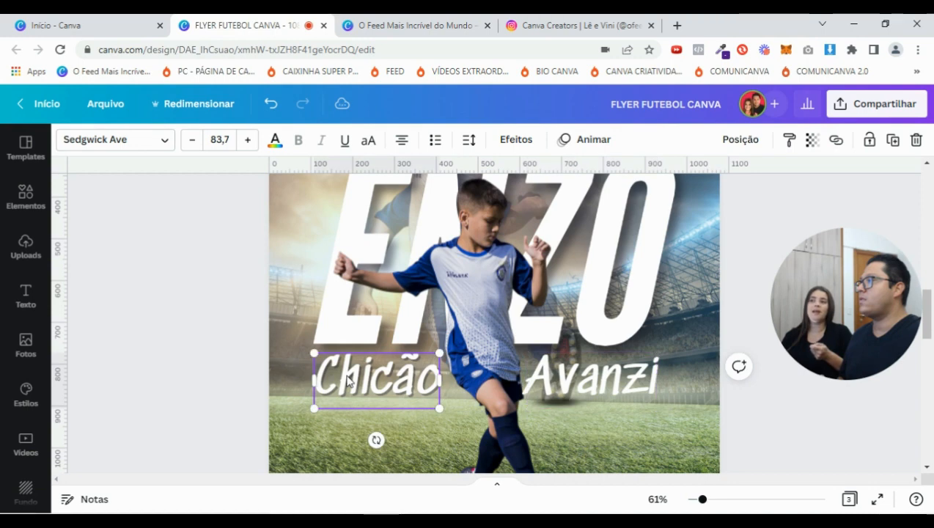
click(789, 139)
click(622, 381)
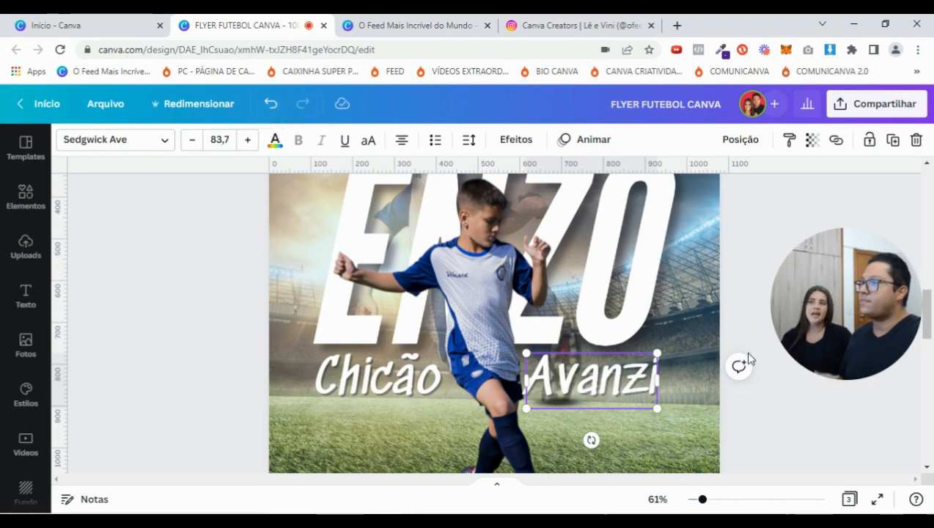
click(736, 252)
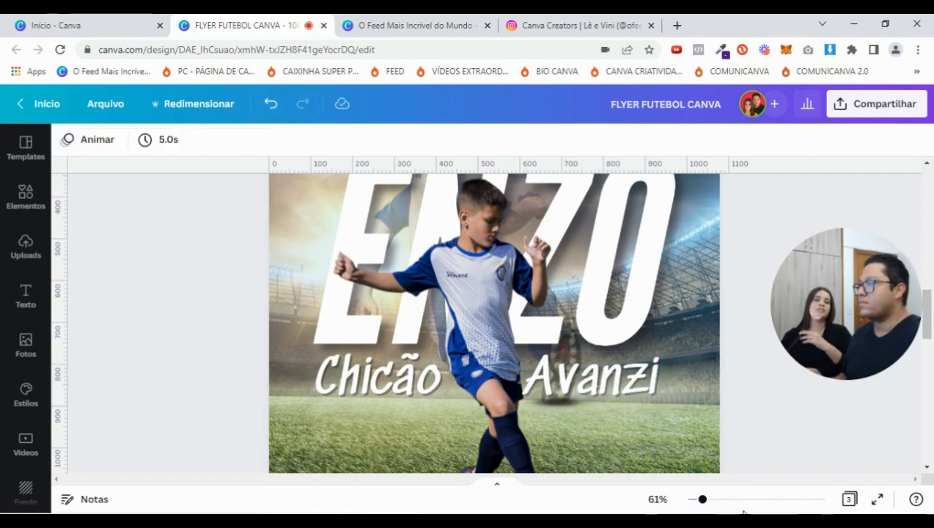
drag(703, 499, 693, 500)
scroll(666, 352, up, 4)
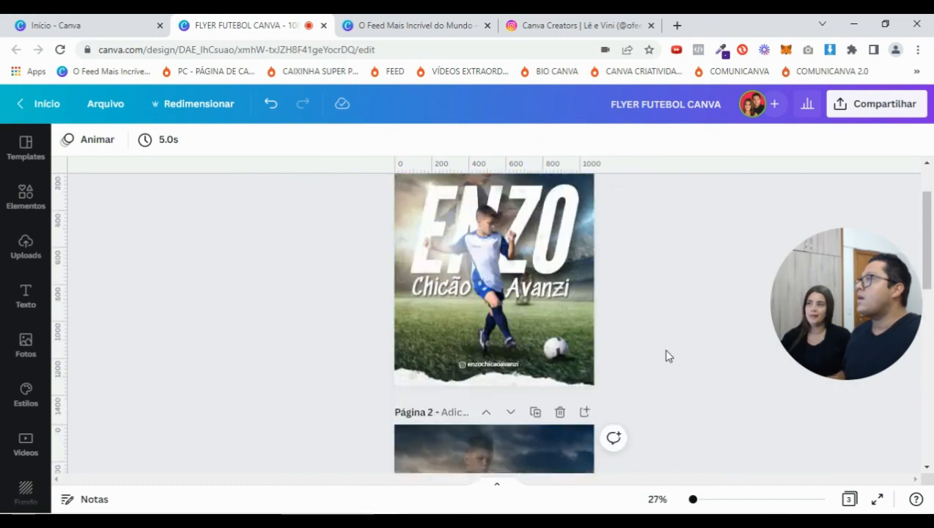
scroll(665, 356, down, 5)
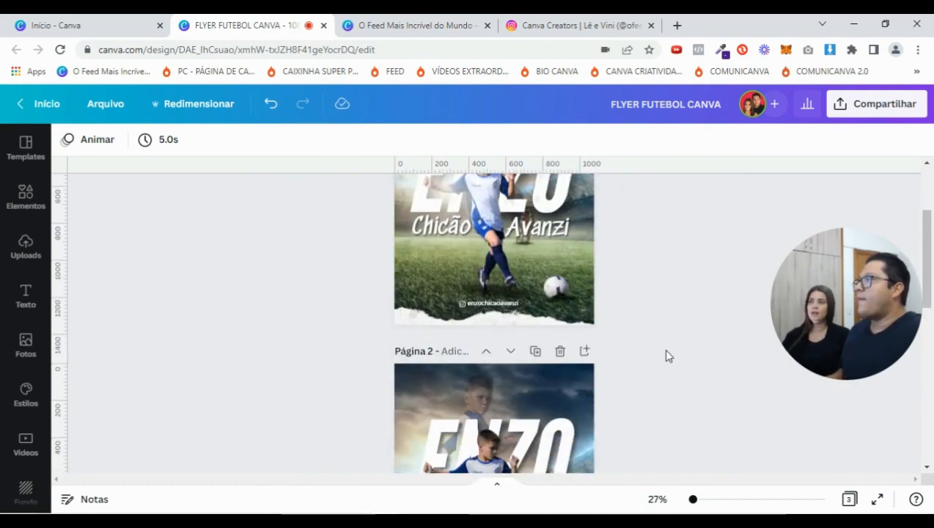
drag(690, 500, 704, 500)
click(571, 342)
click(573, 344)
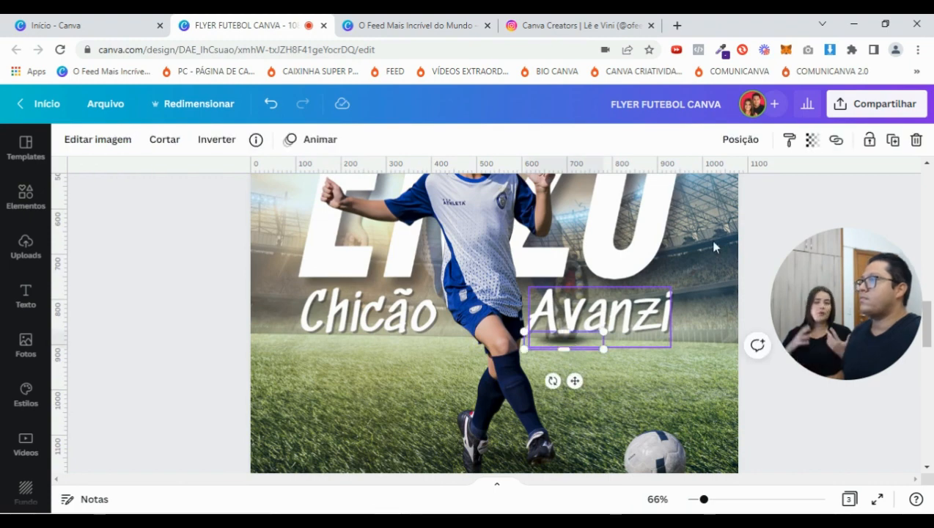
click(812, 139)
drag(801, 196, 775, 201)
click(784, 438)
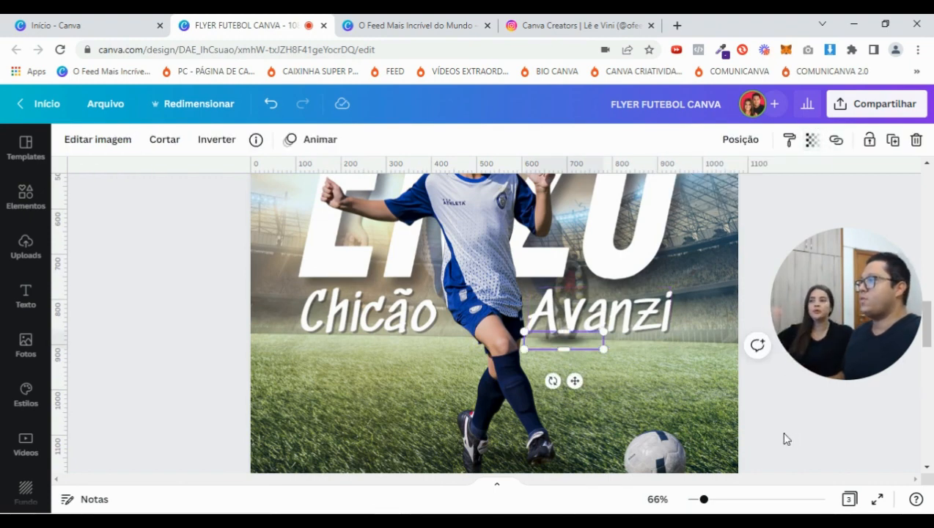
click(784, 438)
drag(708, 500, 695, 502)
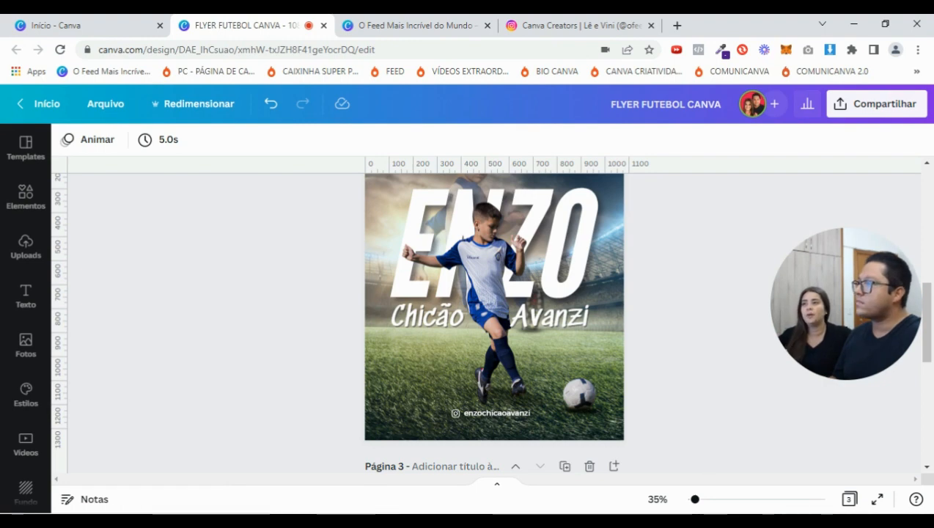
scroll(693, 366, up, 5)
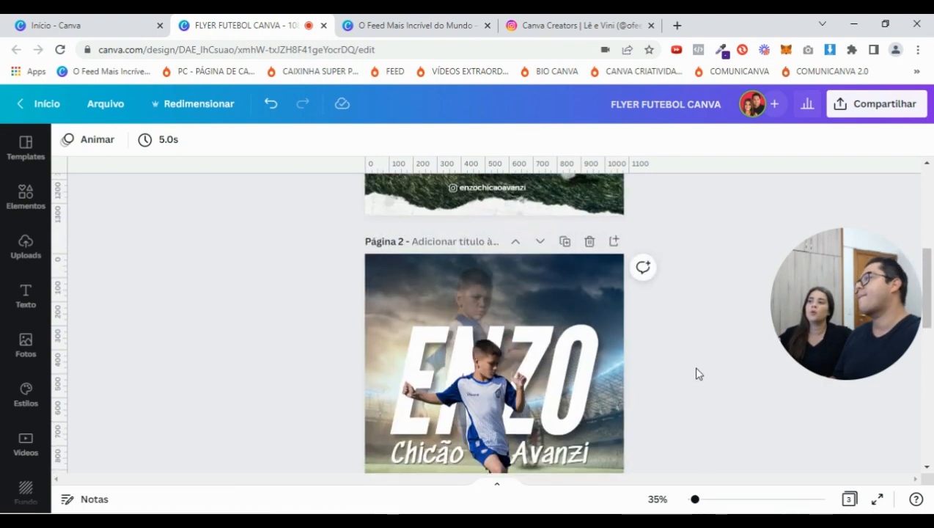
Replace the 'sombra' element search with 'papel rasgado' and filter results to Figuras
click(25, 197)
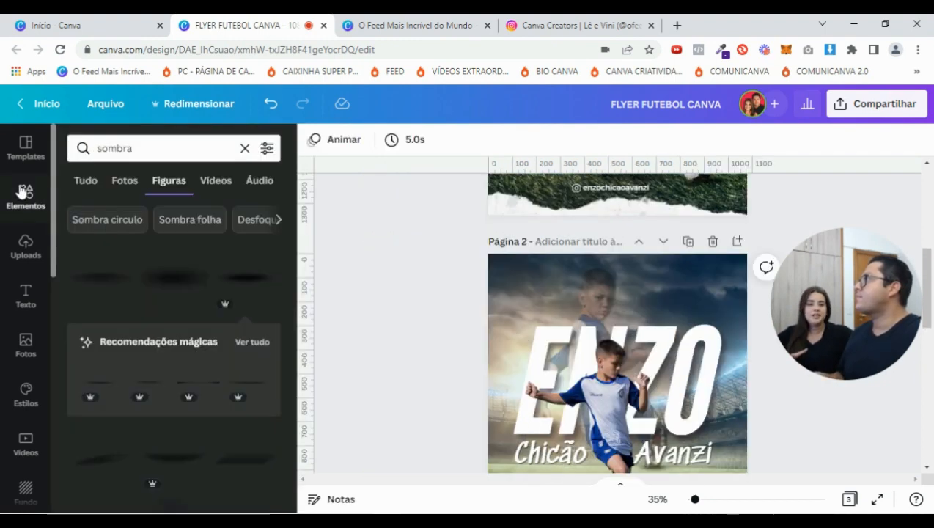
click(242, 150)
click(245, 149)
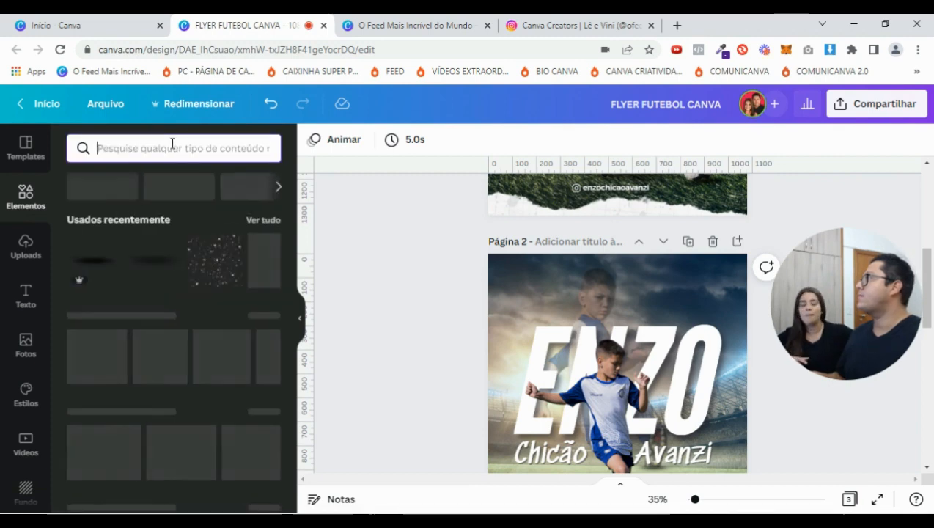
text(papel rasgado)
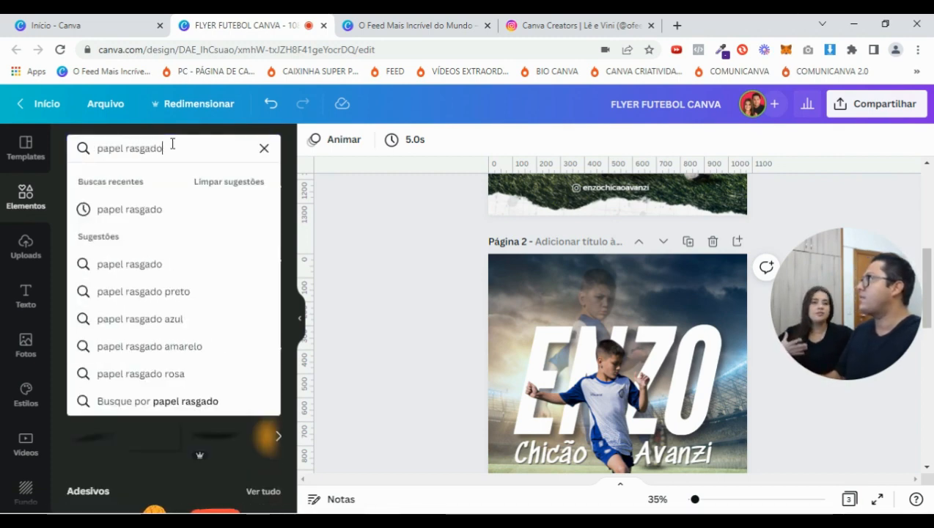
key(Return)
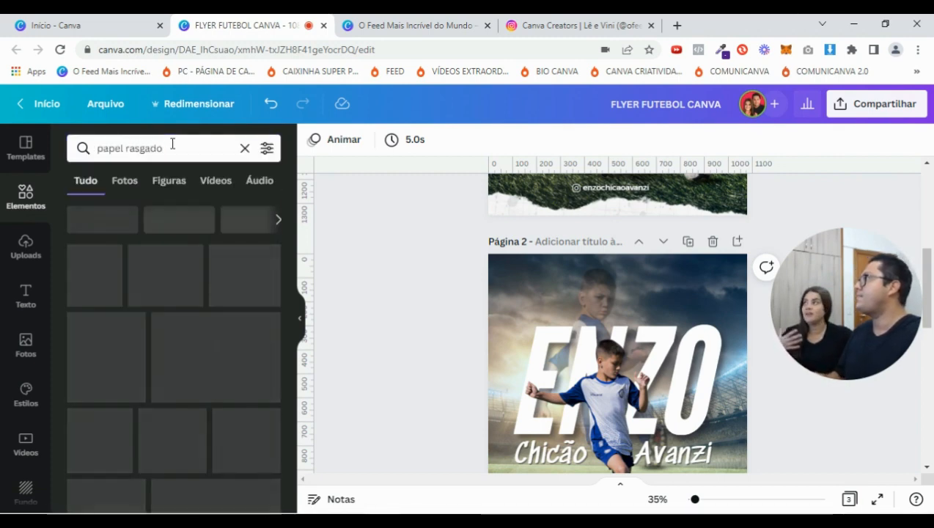
scroll(198, 288, down, 1)
scroll(198, 288, down, 2)
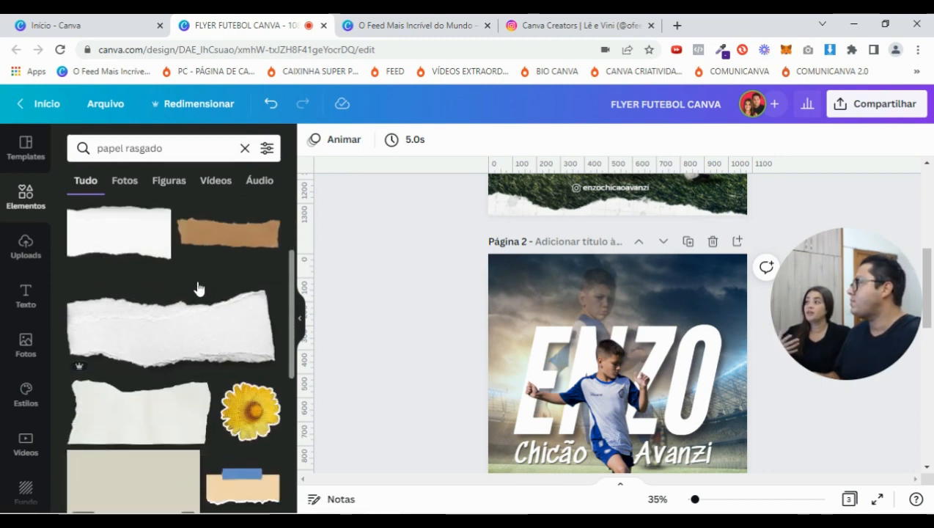
click(169, 184)
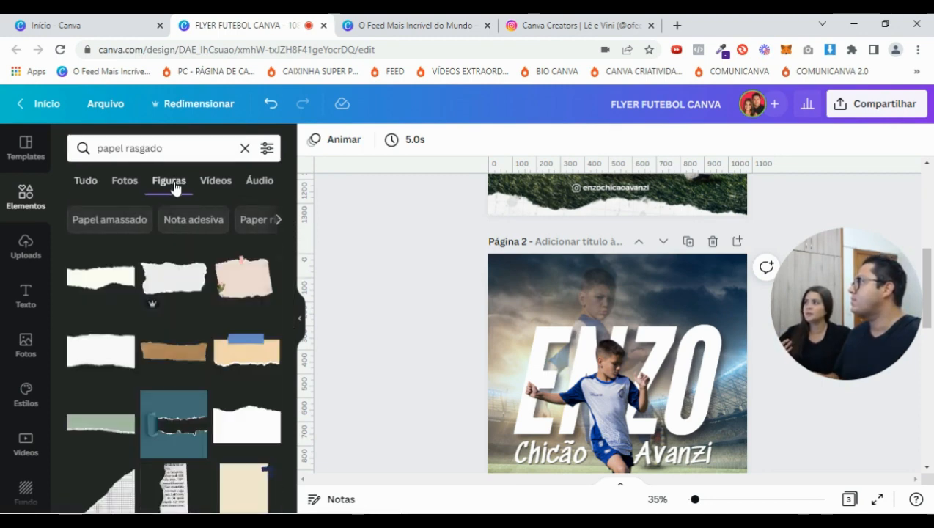
scroll(151, 316, down, 2)
scroll(184, 323, down, 5)
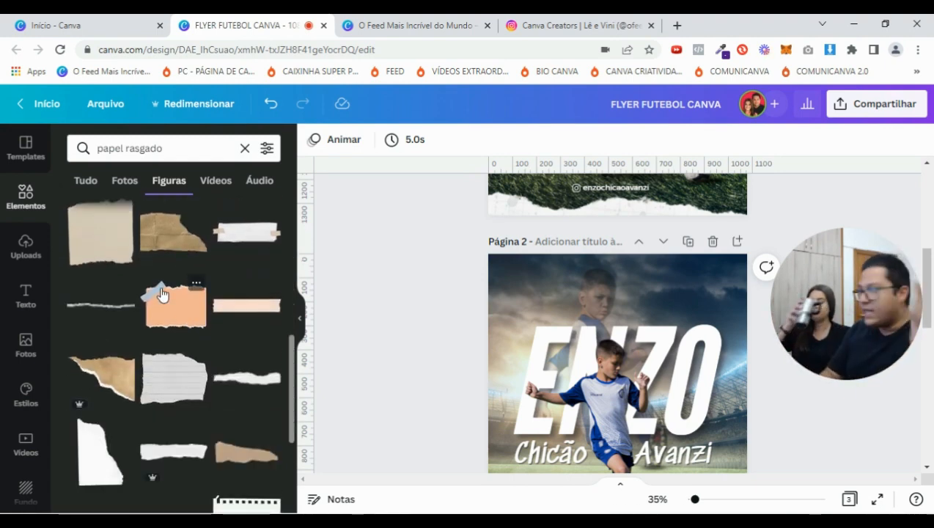
scroll(161, 294, down, 6)
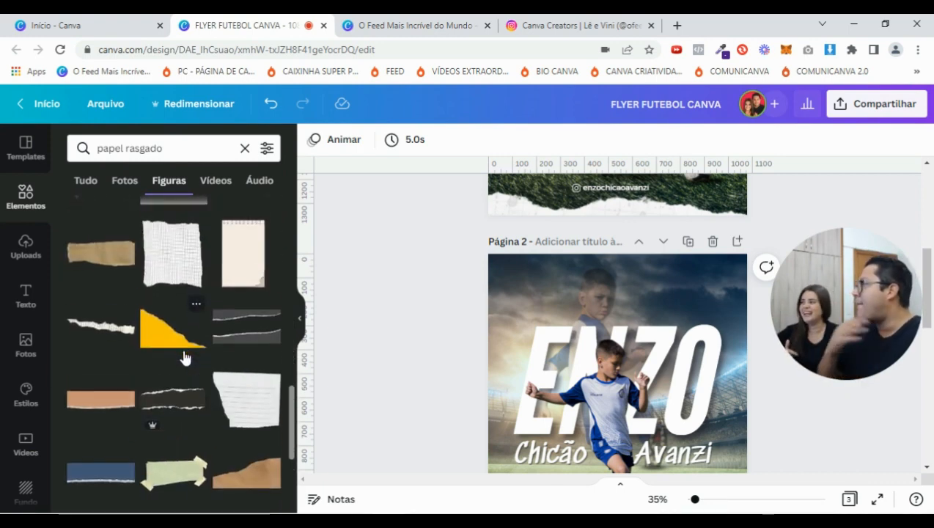
Try a first torn-paper graphic at the top of page 2, then delete it
click(105, 264)
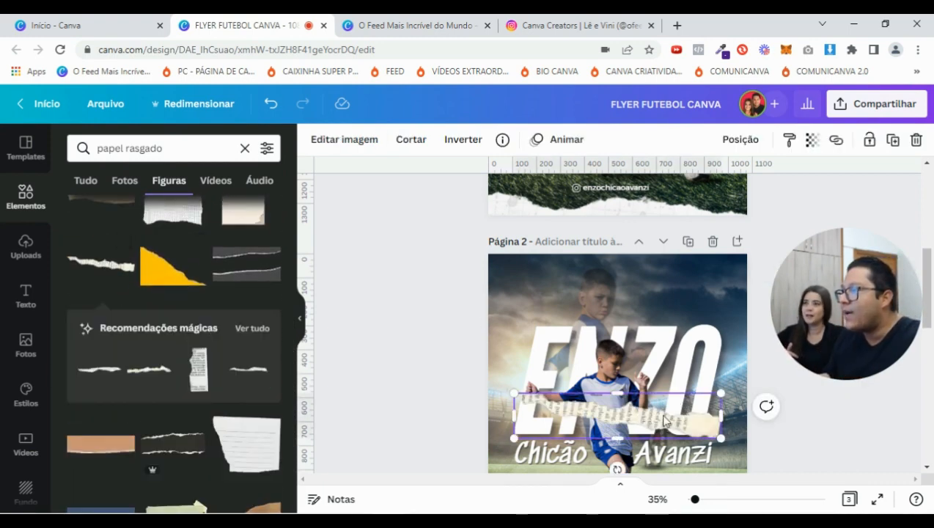
drag(614, 414, 580, 297)
drag(683, 320, 676, 412)
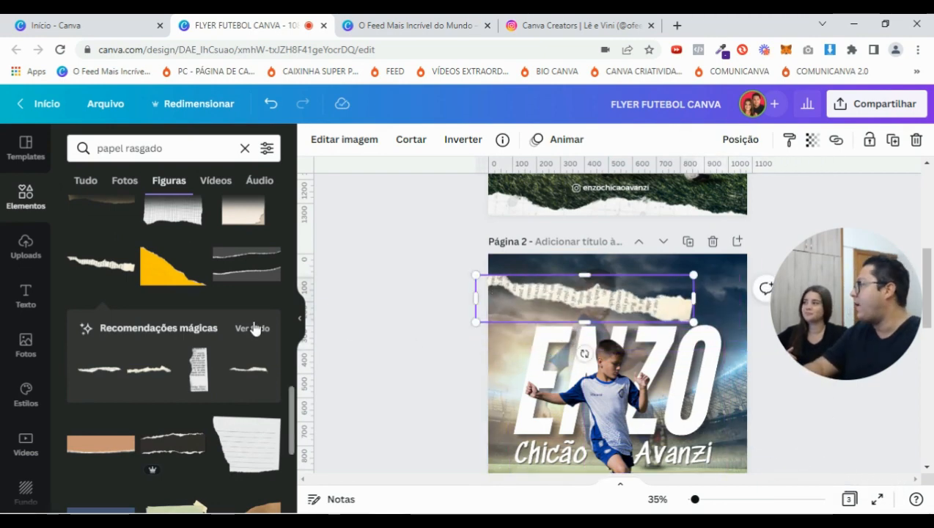
key(Delete)
Add a white torn-paper strip, tilt it about 4° and place it along page 2's top
scroll(192, 308, up, 5)
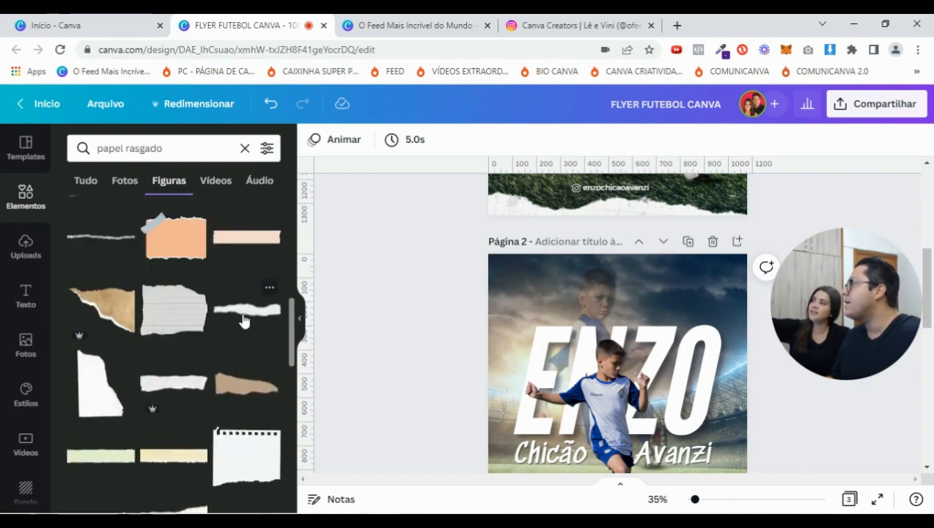
click(244, 317)
scroll(677, 412, up, 2)
scroll(686, 330, up, 3)
scroll(681, 233, down, 3)
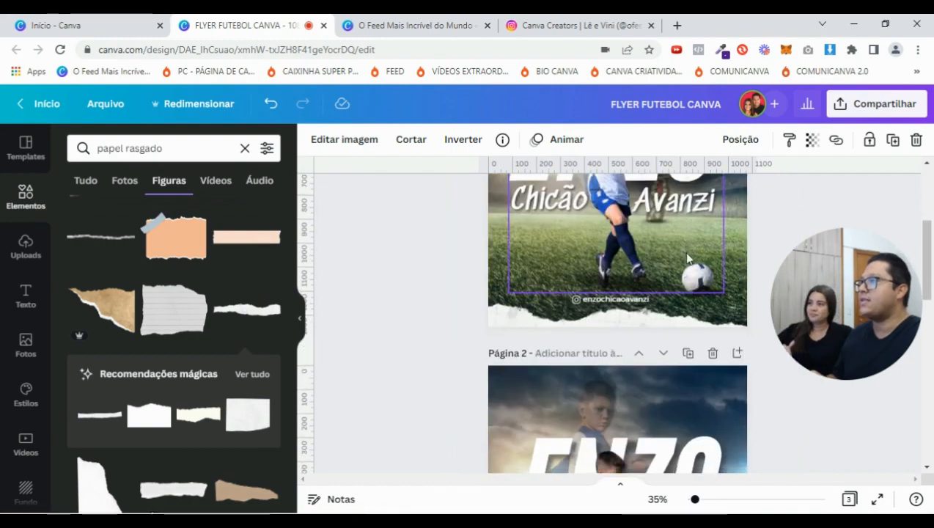
scroll(687, 257, down, 3)
drag(618, 452, 607, 448)
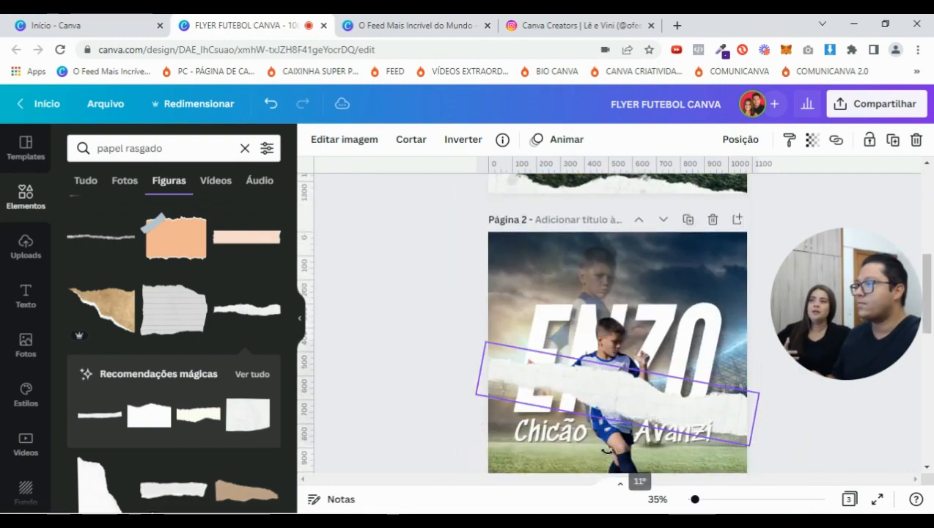
drag(654, 391, 657, 302)
drag(709, 256, 707, 250)
drag(697, 499, 712, 500)
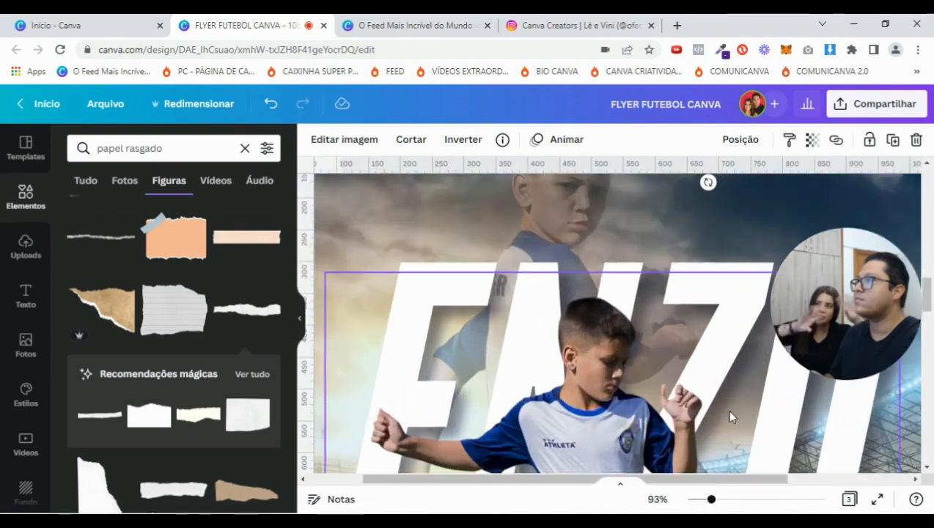
Hide the elements panel and rotate the top torn-paper strip to about 6°
scroll(524, 324, up, 4)
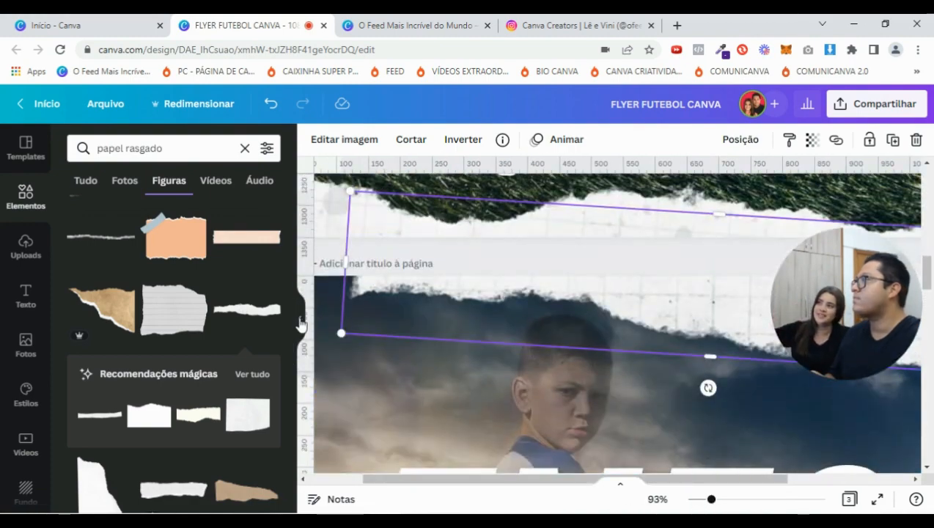
click(298, 322)
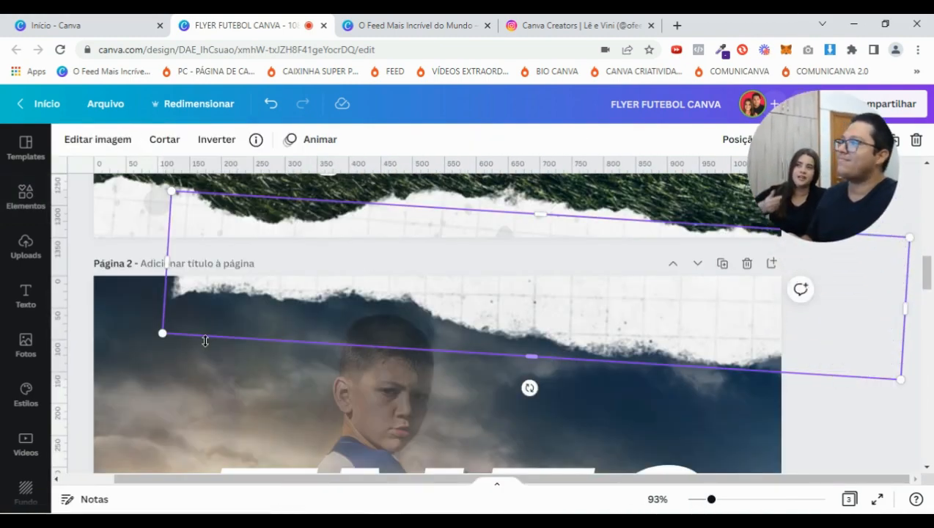
drag(717, 503, 698, 503)
scroll(701, 486, down, 1)
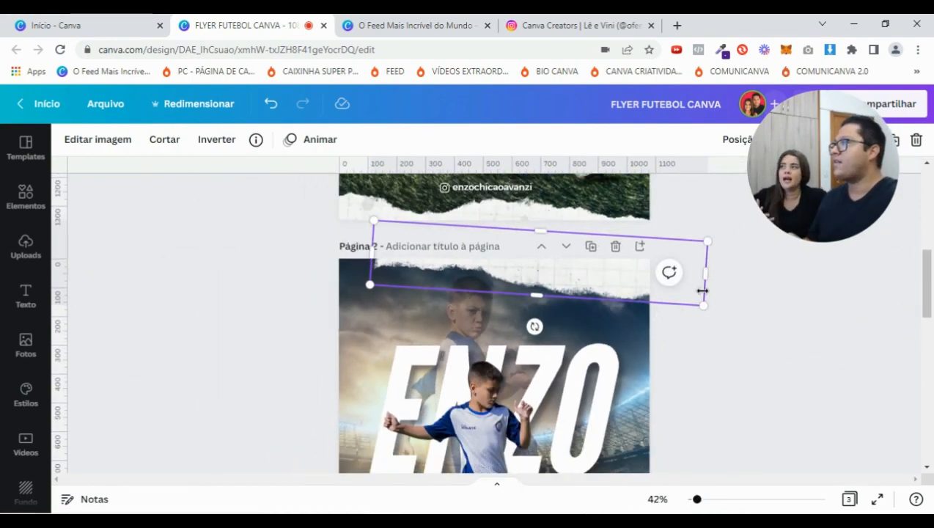
drag(534, 327, 534, 324)
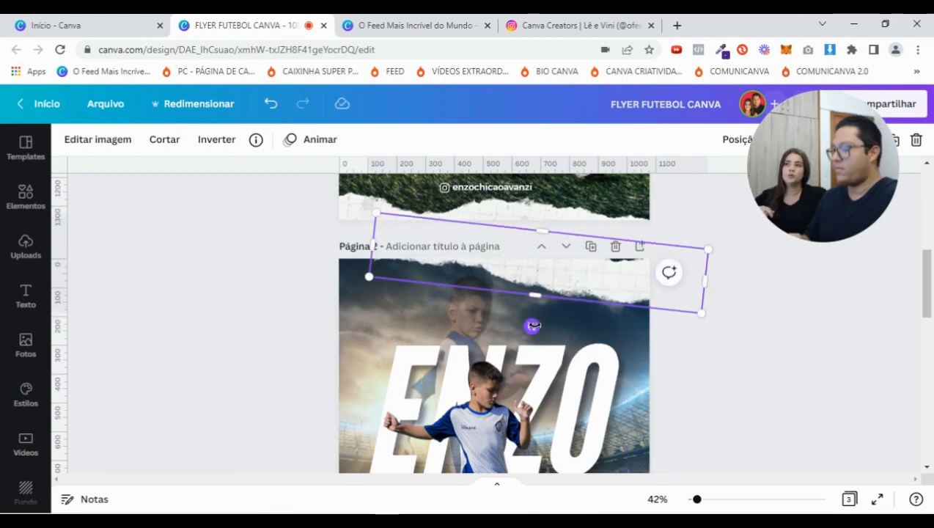
click(854, 357)
click(610, 294)
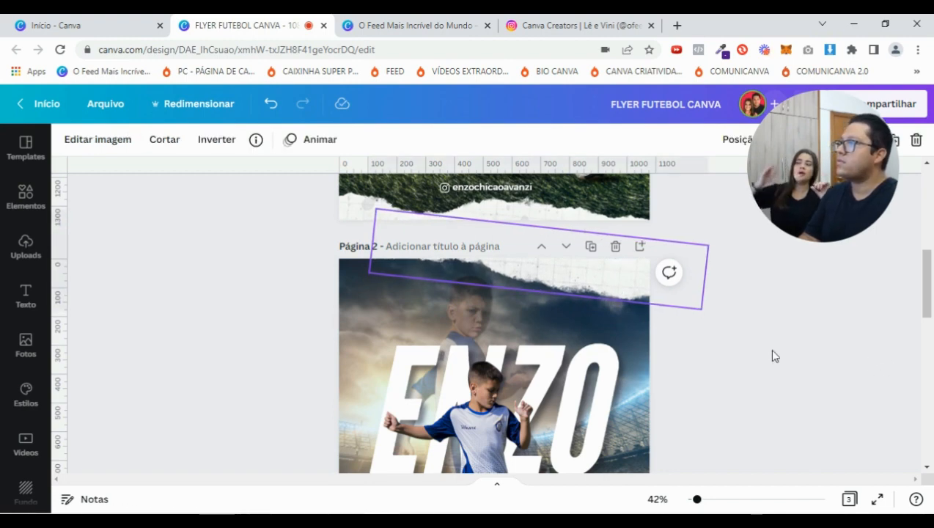
click(607, 283)
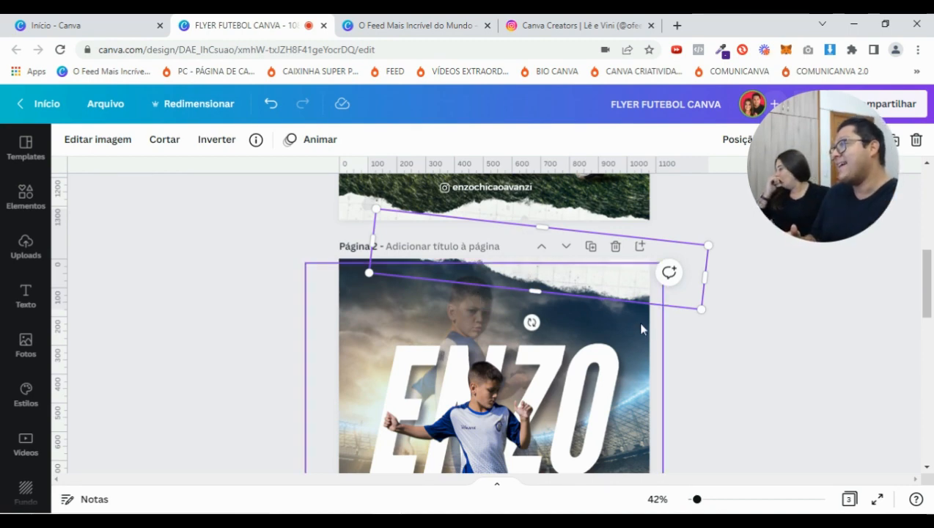
scroll(643, 329, down, 1)
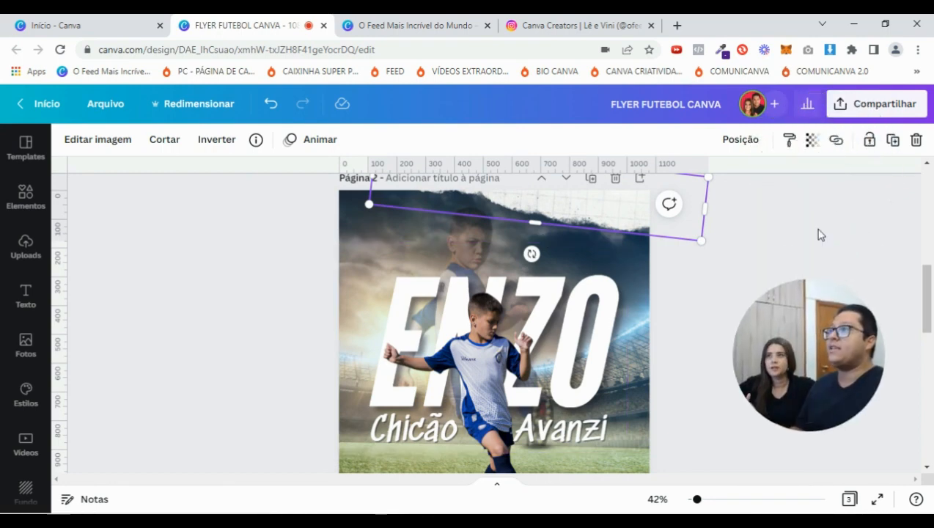
Duplicate the torn-paper strip, move it to page 2's bottom edge and rotate it to -176°
click(893, 139)
drag(581, 226, 545, 371)
scroll(545, 371, down, 3)
scroll(545, 367, up, 2)
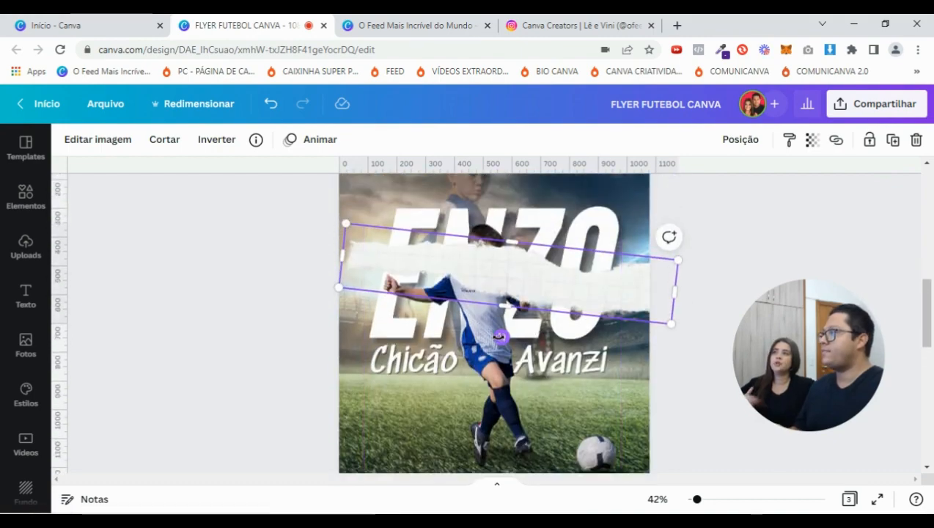
drag(511, 275, 490, 411)
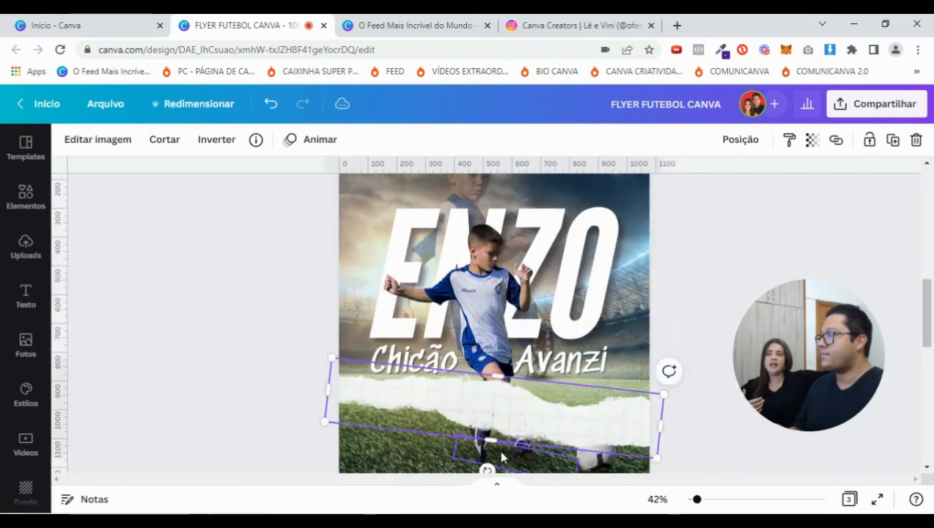
drag(487, 470, 458, 387)
scroll(505, 294, down, 3)
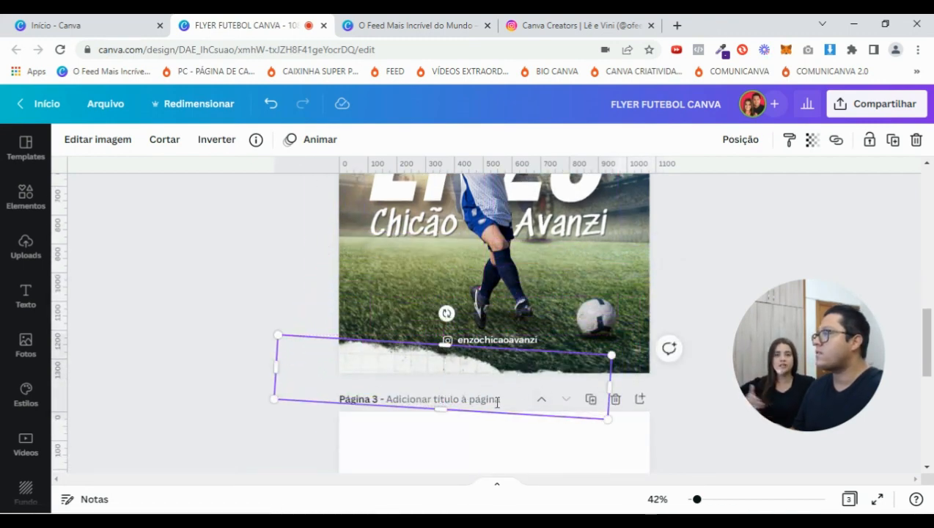
drag(447, 314, 446, 311)
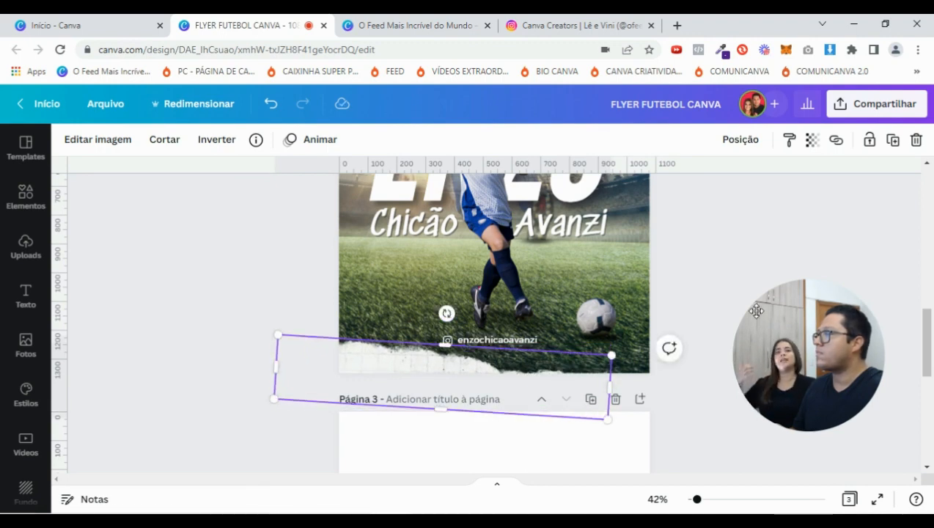
click(785, 249)
drag(697, 501, 693, 501)
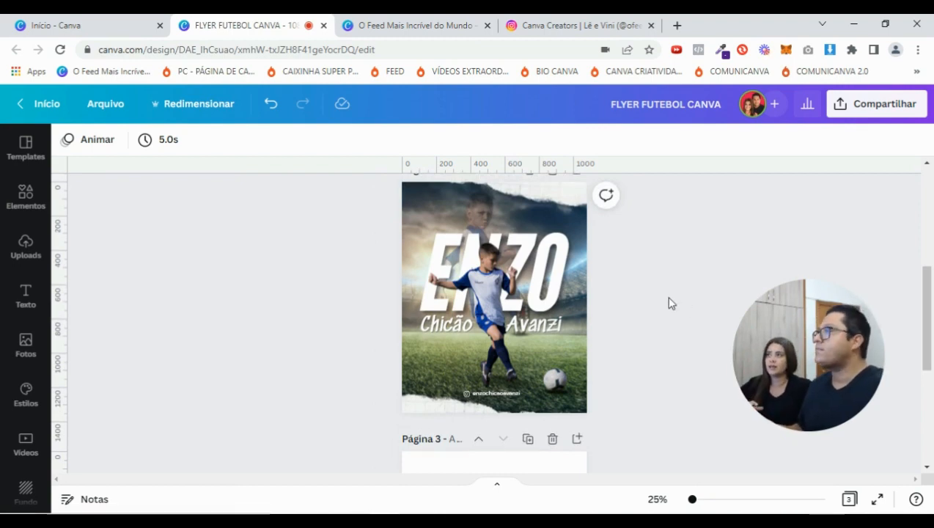
scroll(672, 302, up, 1)
scroll(672, 303, down, 1)
scroll(672, 302, up, 2)
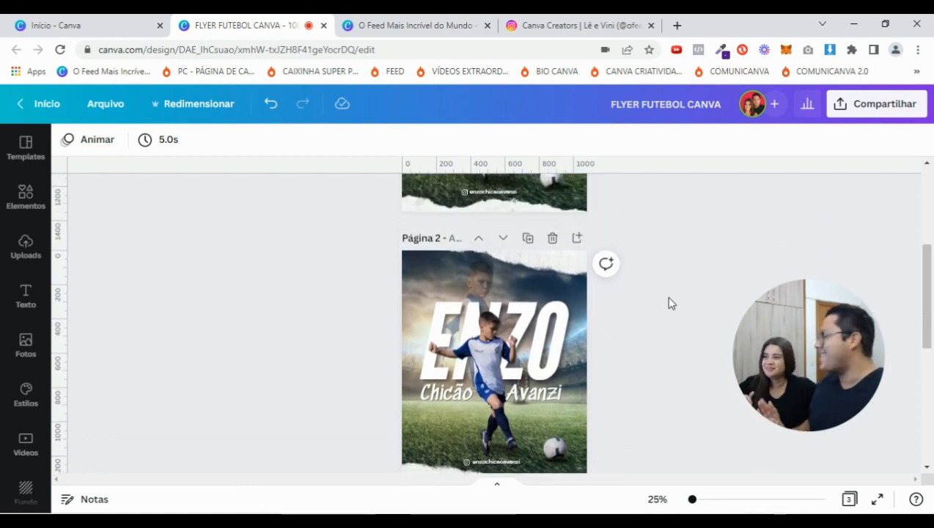
scroll(671, 303, down, 1)
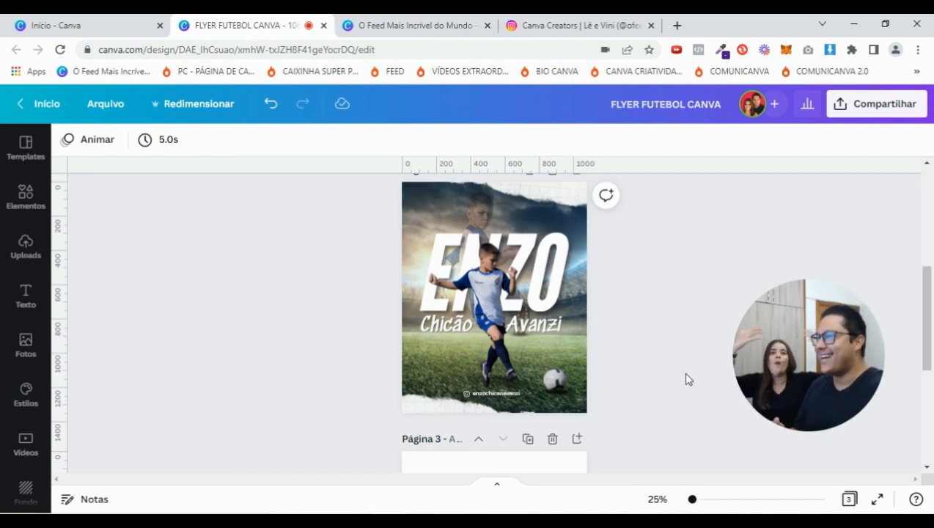
click(695, 500)
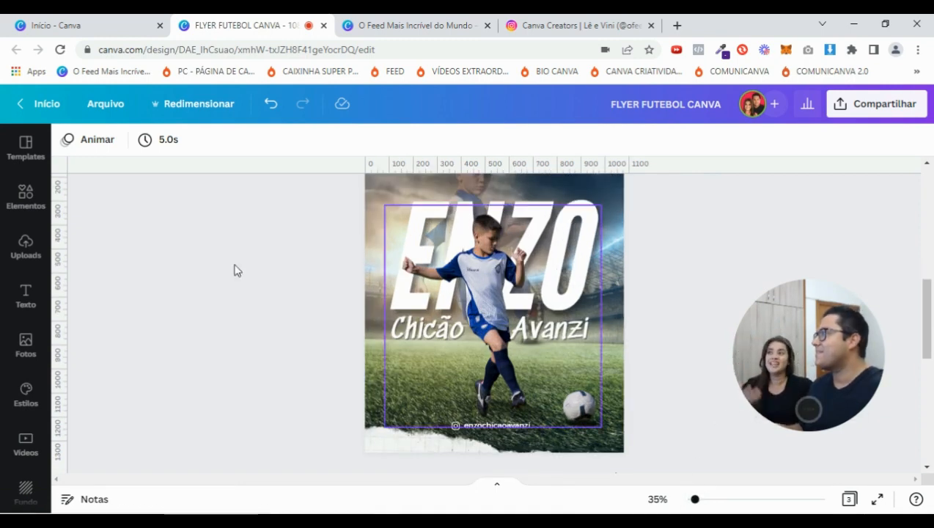
Search the elements library for 'ponto de luz' light-flare graphics
click(29, 205)
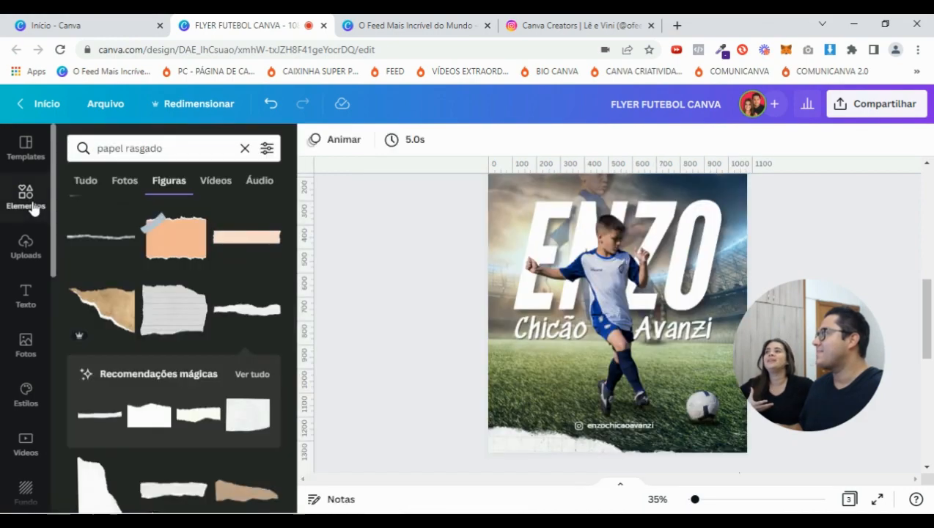
scroll(571, 317, down, 5)
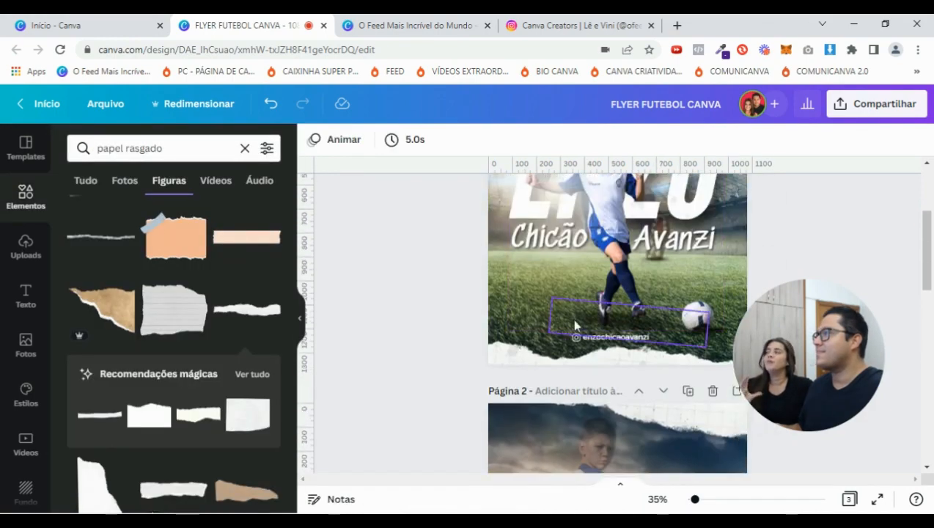
click(194, 152)
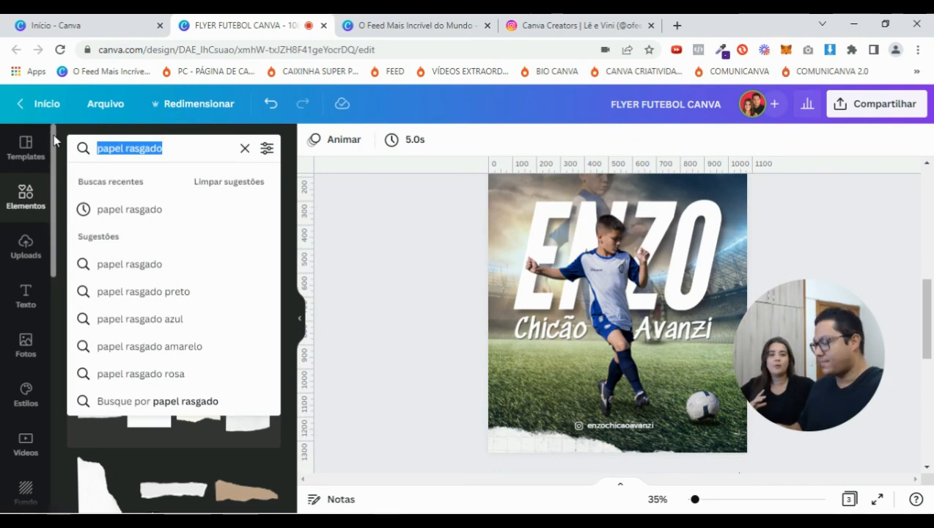
text(ponto de luz)
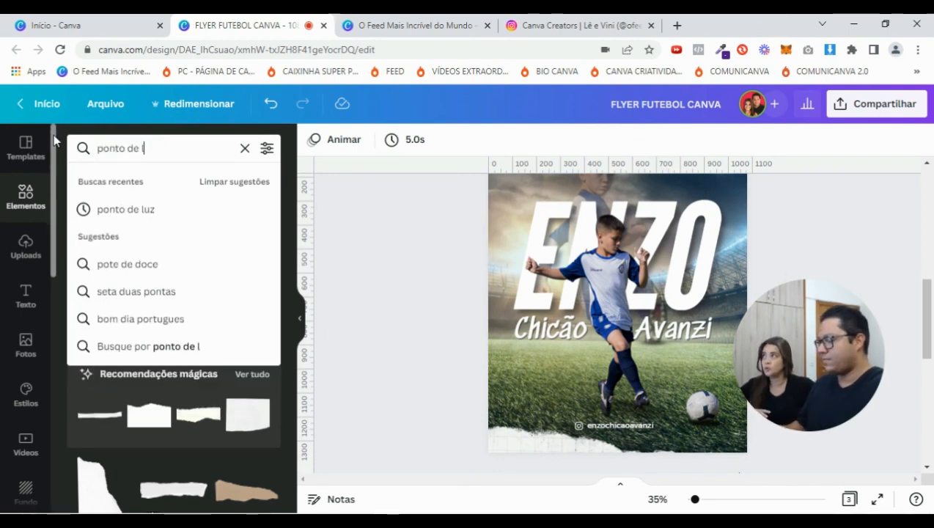
key(Return)
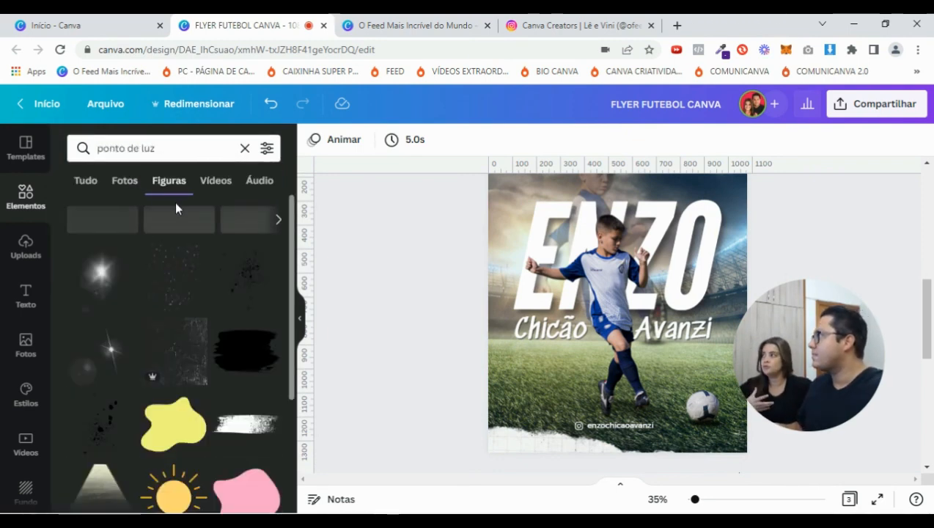
scroll(103, 289, down, 3)
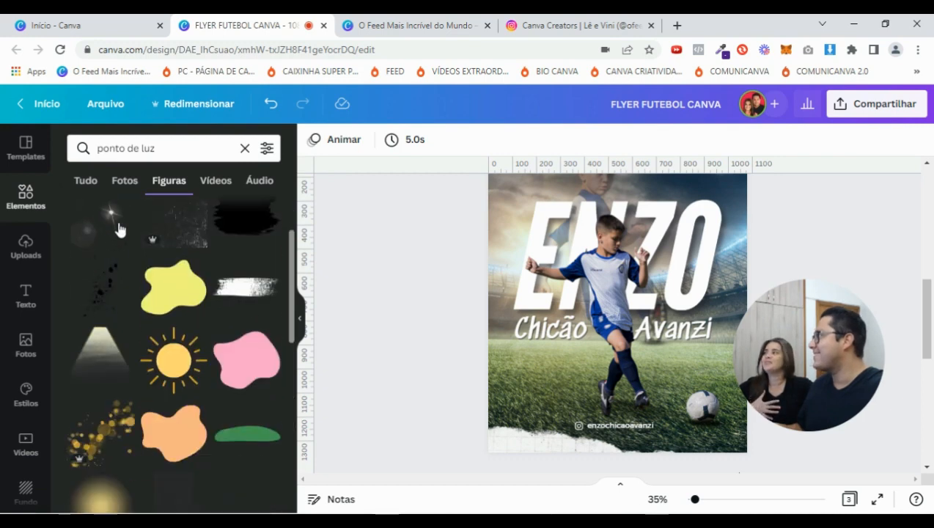
scroll(92, 286, down, 3)
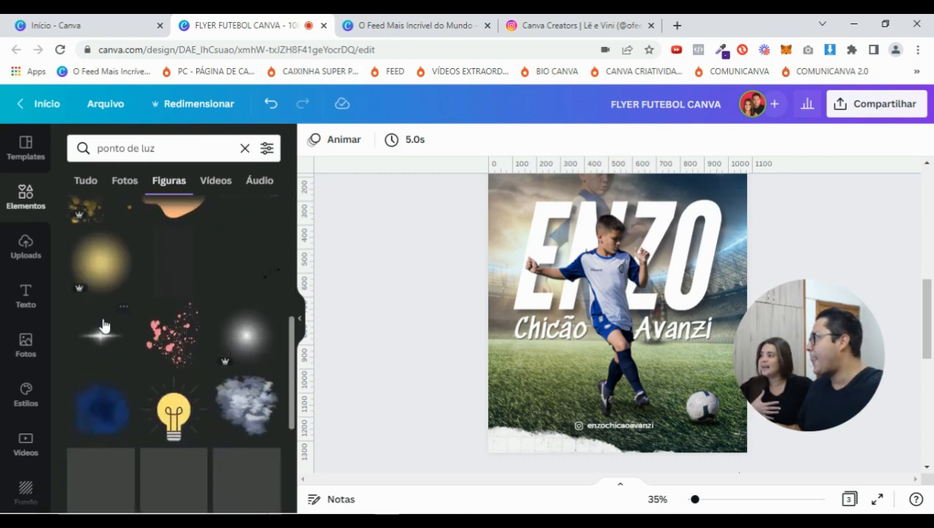
Add the light flare, tilt it about 13°, shrink it and place it at the upper left
click(165, 338)
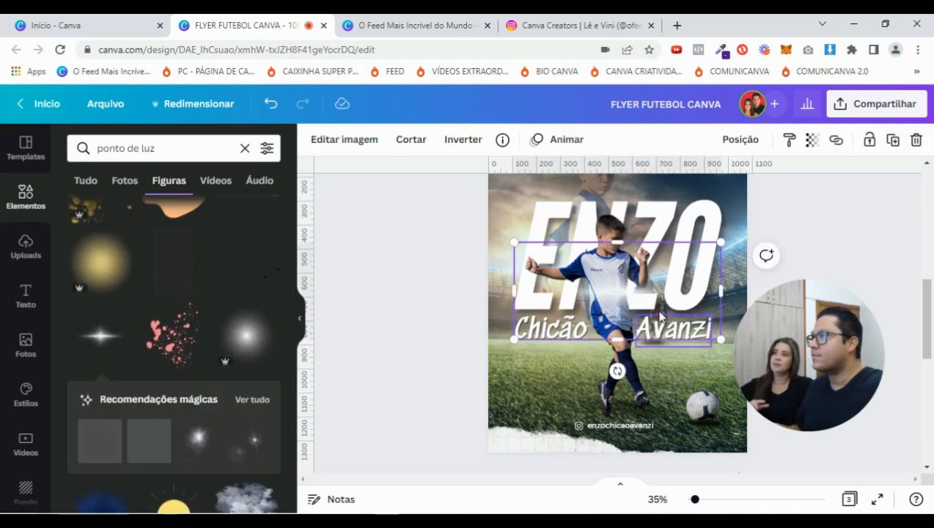
drag(636, 300, 547, 205)
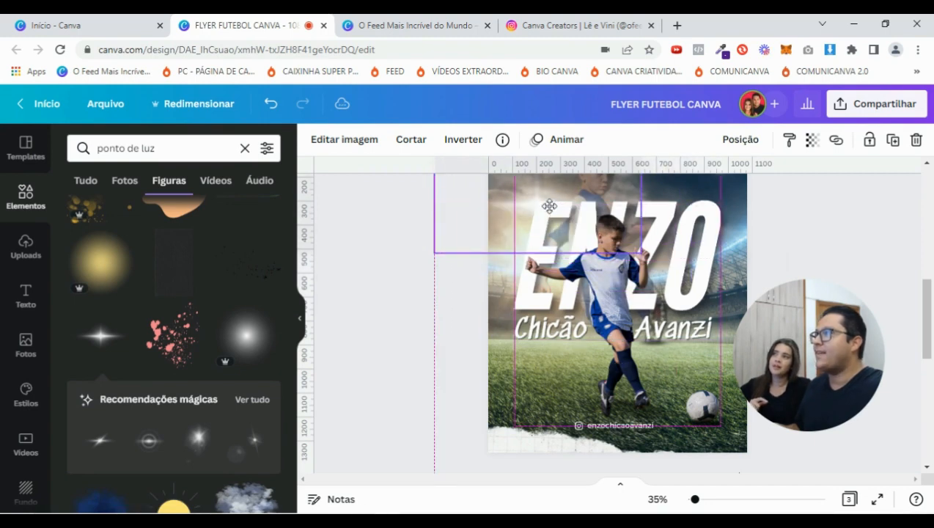
drag(538, 277, 556, 278)
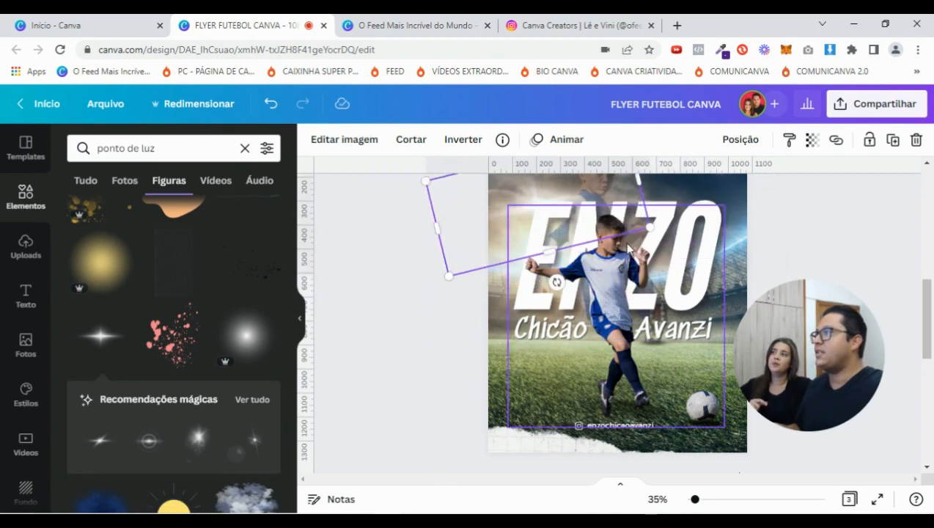
scroll(409, 260, up, 2)
drag(421, 250, 511, 267)
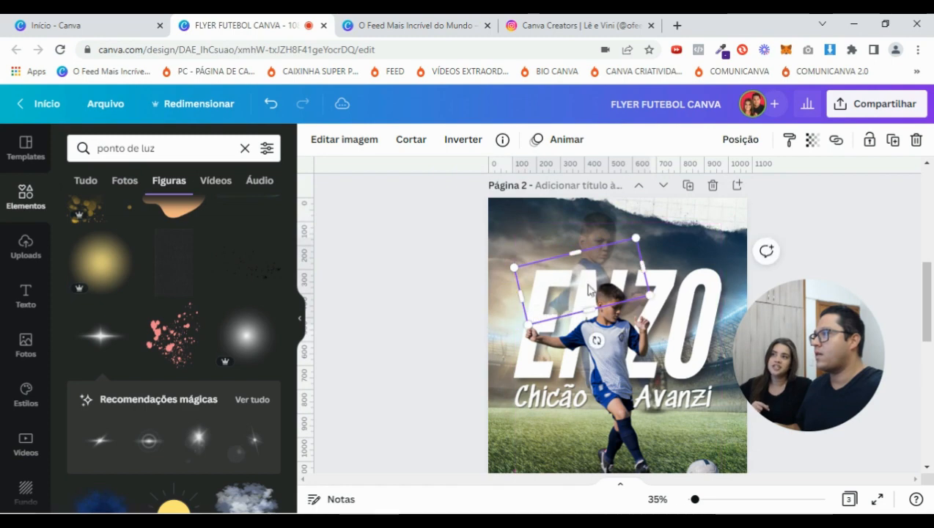
drag(586, 278, 541, 271)
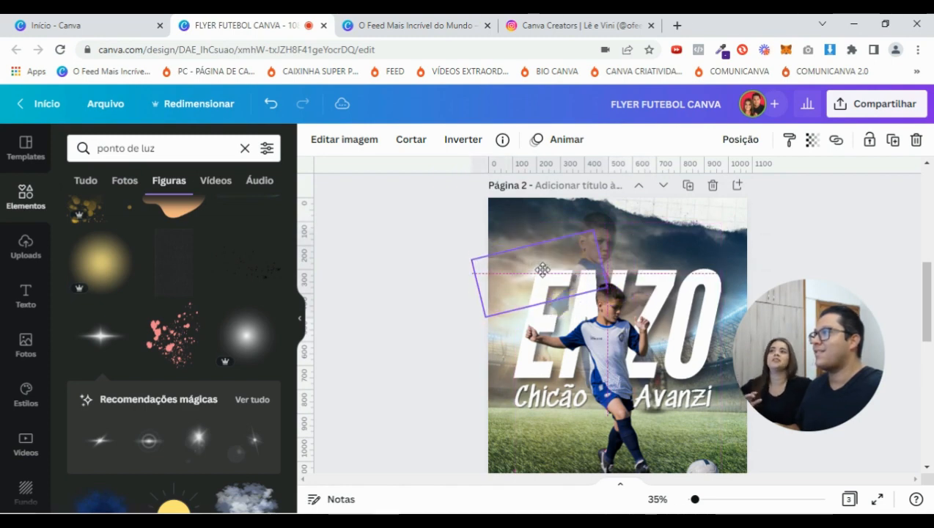
click(354, 246)
click(522, 270)
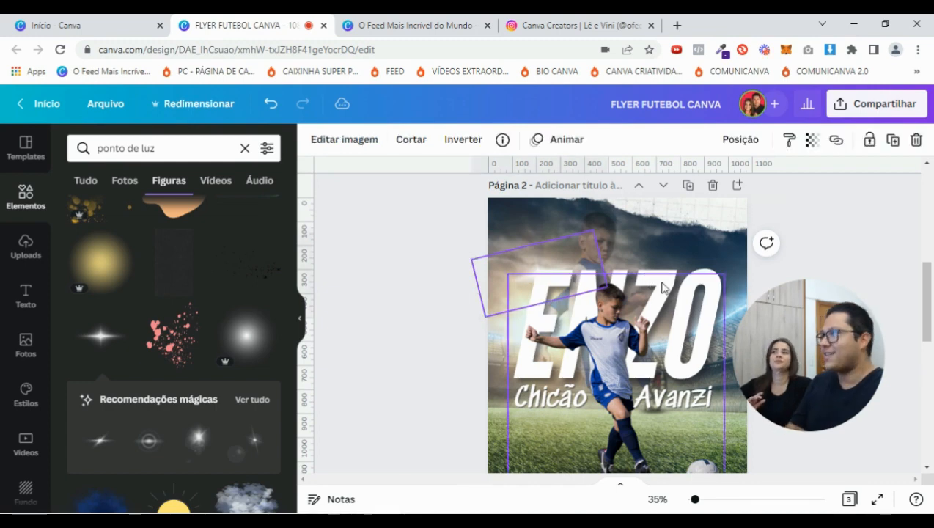
click(849, 219)
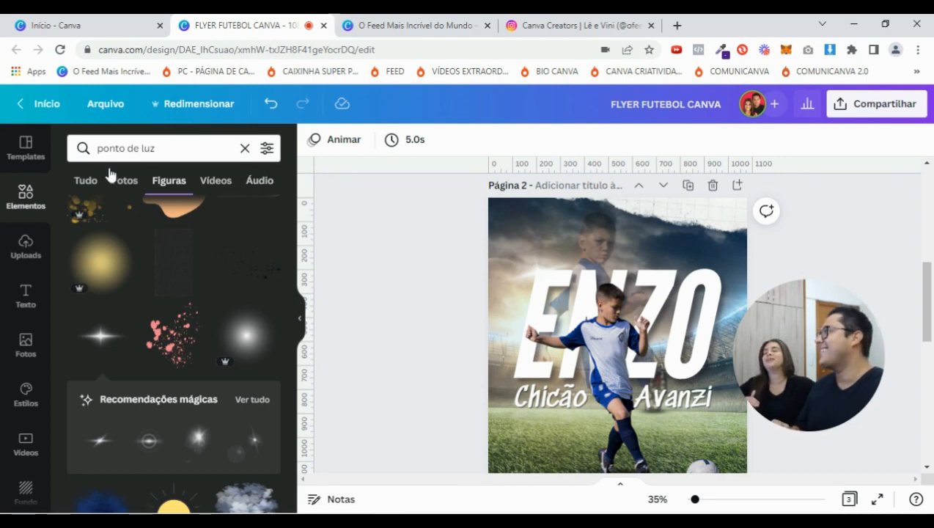
click(161, 148)
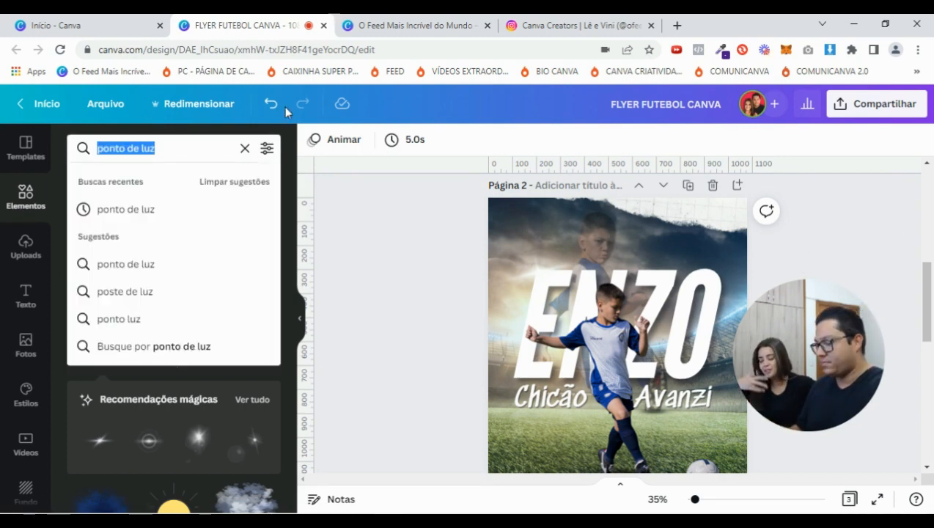
Search 'blur' and add the orange blur shape behind the player
text(blur)
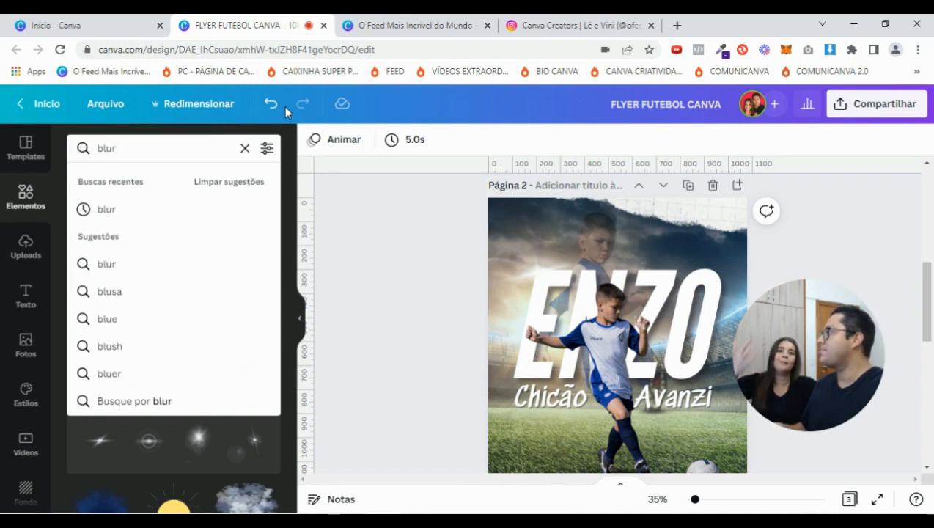
key(Return)
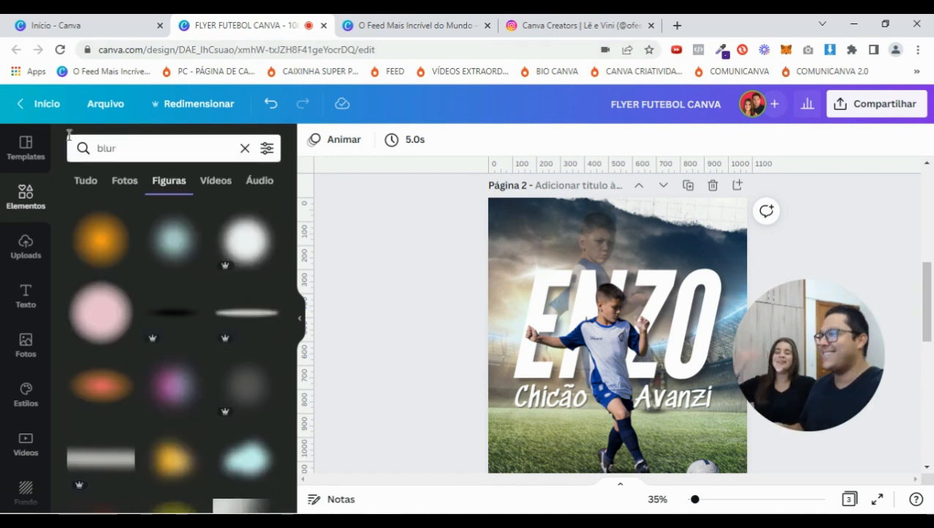
click(100, 243)
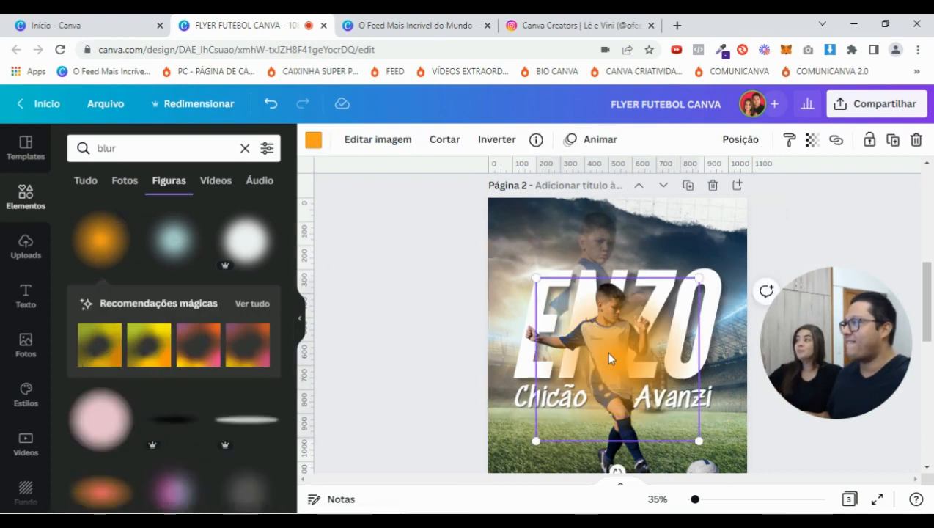
drag(549, 351, 544, 321)
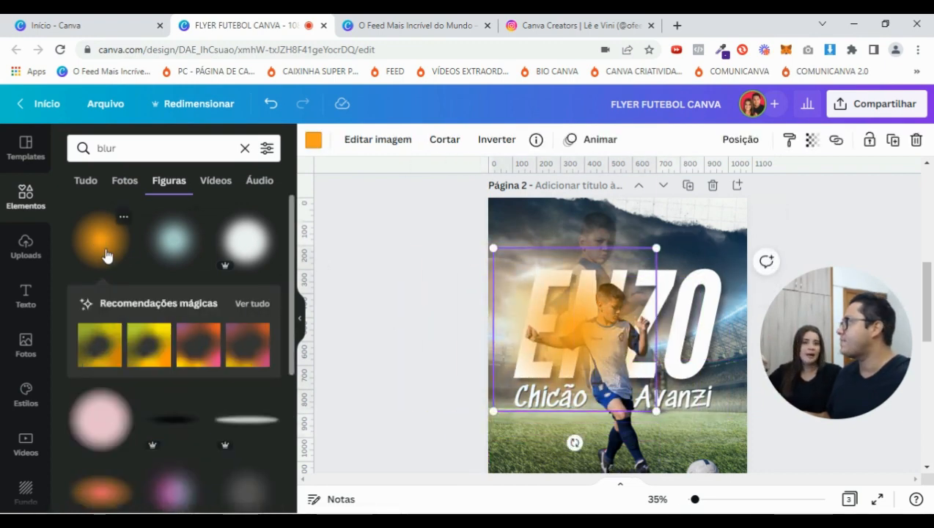
drag(553, 327, 601, 367)
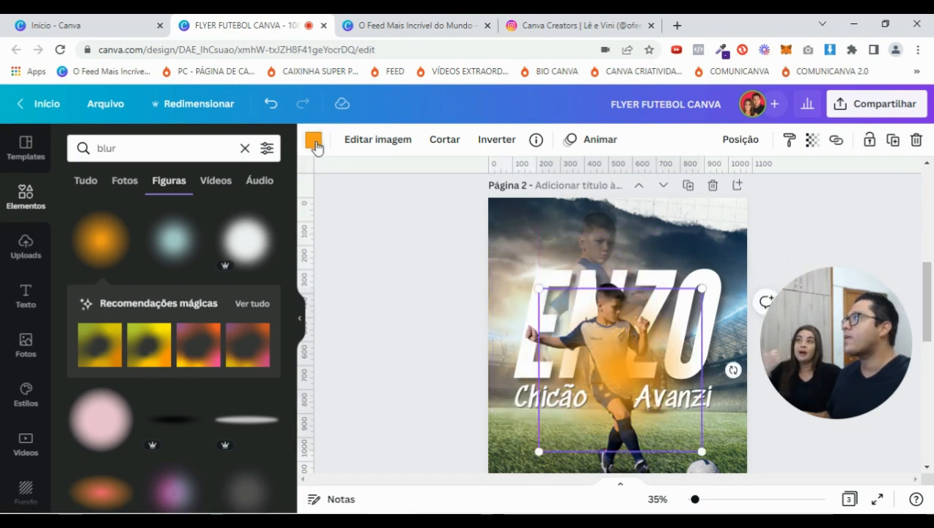
Recolour the blur glow white, then reposition and shrink it behind the player
click(314, 141)
click(192, 212)
drag(635, 381, 549, 358)
scroll(692, 411, down, 2)
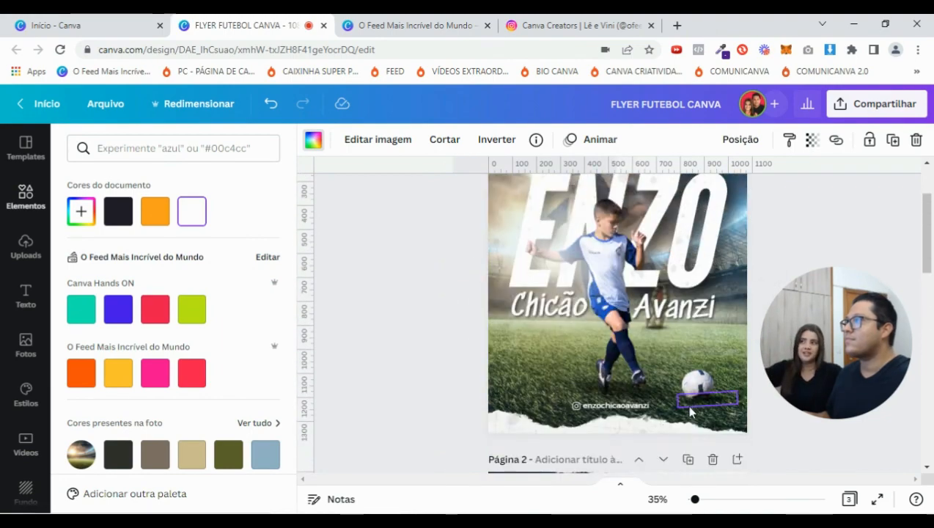
scroll(688, 413, down, 6)
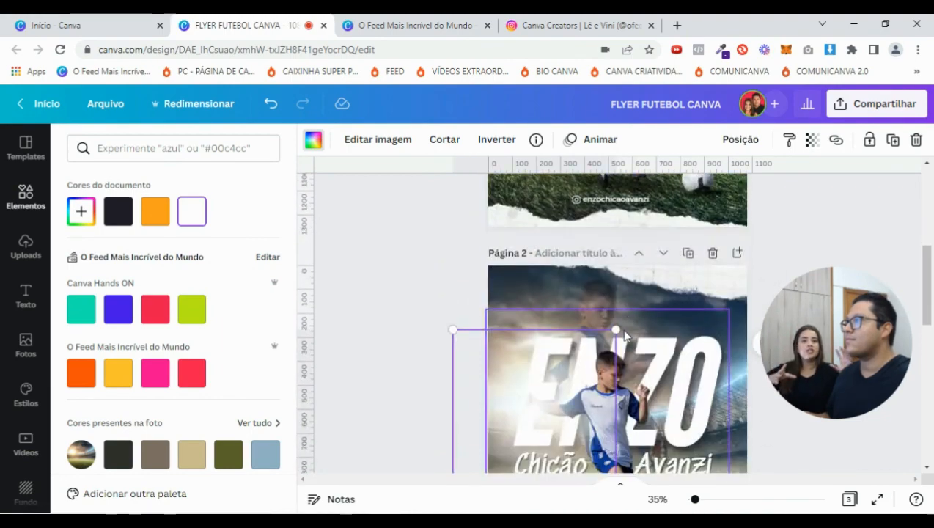
click(541, 311)
drag(539, 287, 553, 279)
scroll(645, 292, up, 2)
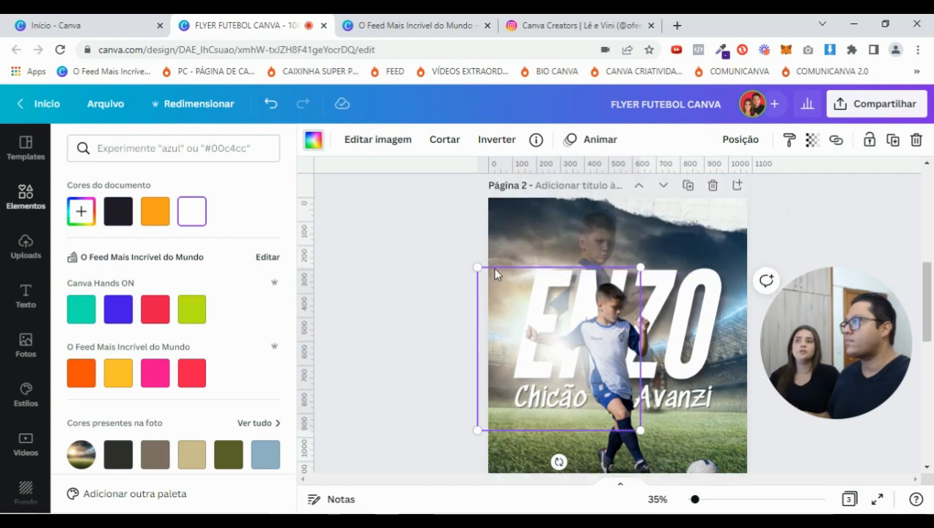
drag(475, 268, 482, 270)
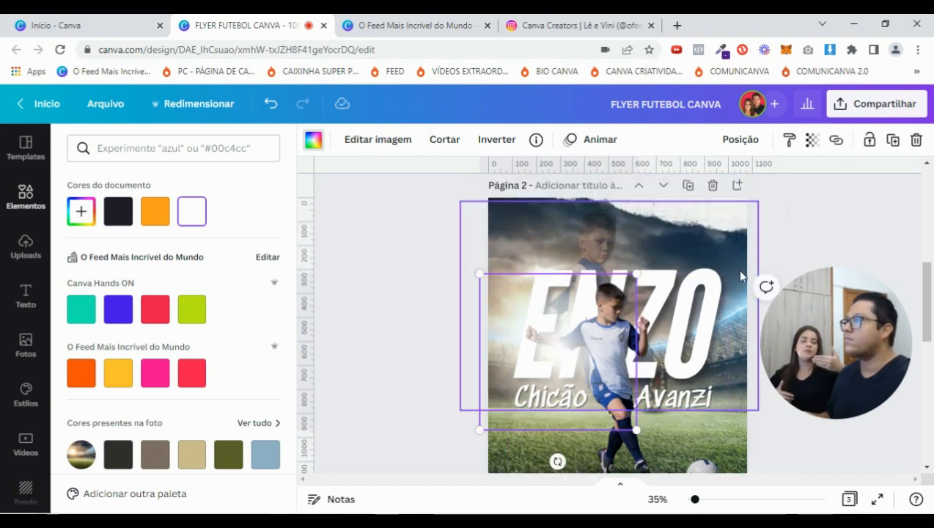
scroll(814, 276, up, 3)
scroll(800, 257, up, 3)
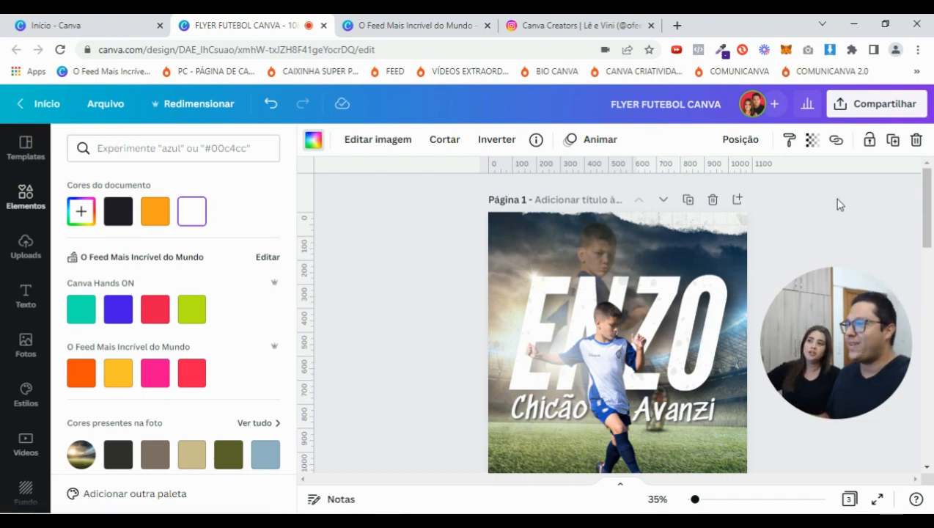
Shift the white glow slightly right and set its transparency to 75
scroll(840, 204, down, 6)
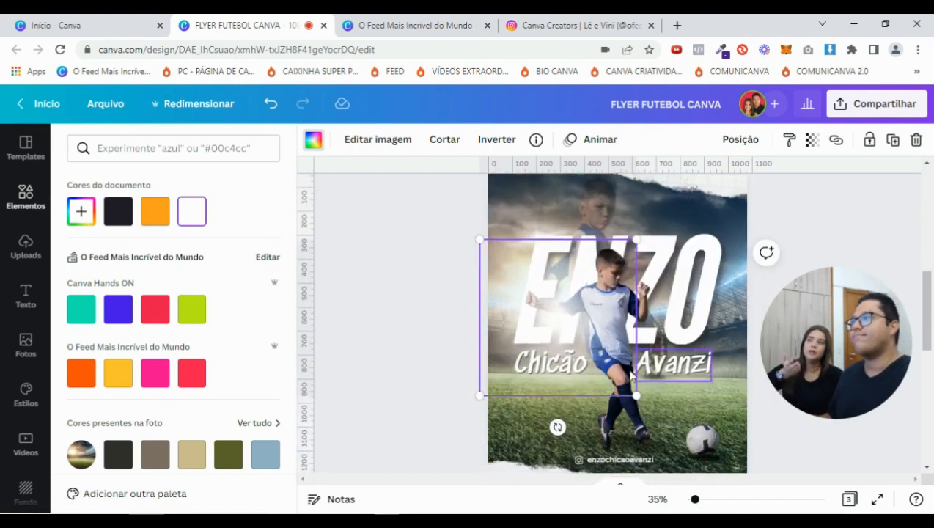
mouse_move(527, 316)
mouse_down()
mouse_move(674, 292)
mouse_move(689, 308)
mouse_move(678, 298)
mouse_move(686, 293)
mouse_move(555, 330)
mouse_move(521, 309)
mouse_move(532, 316)
mouse_up()
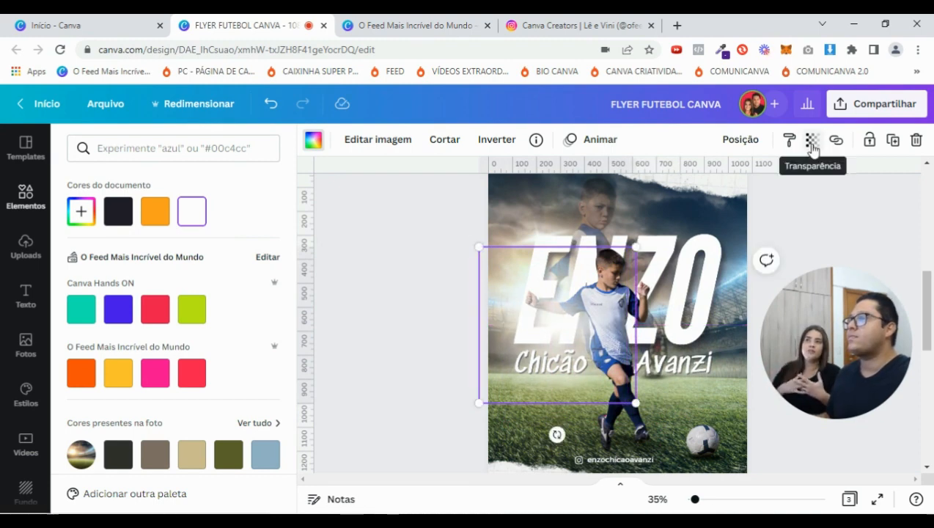
click(812, 145)
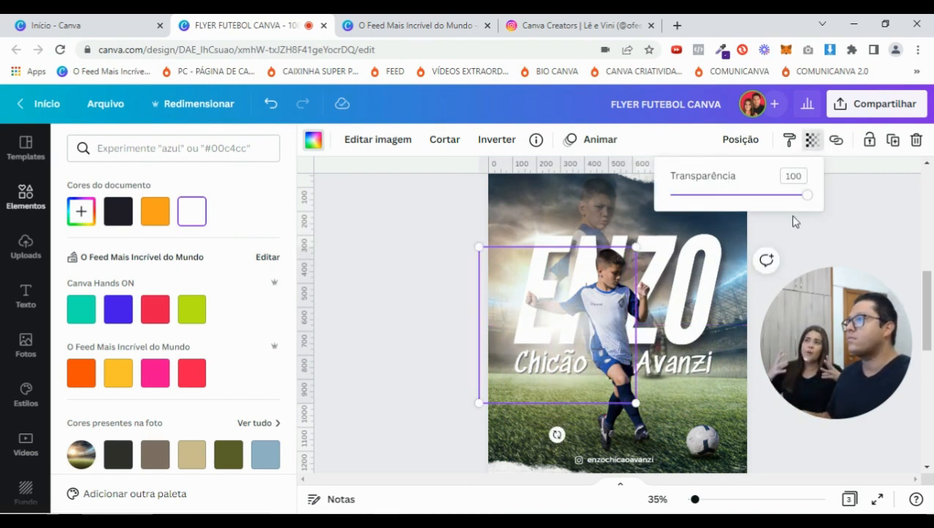
drag(809, 200, 778, 196)
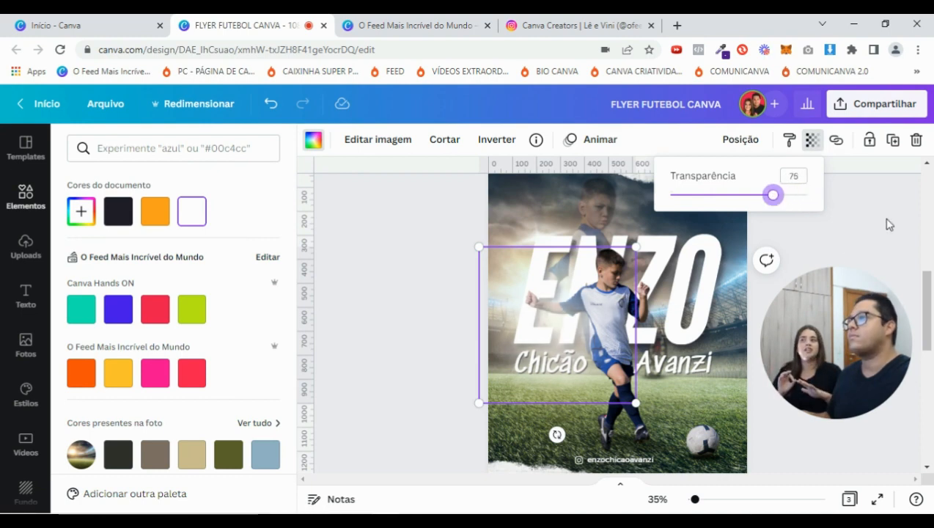
key(Escape)
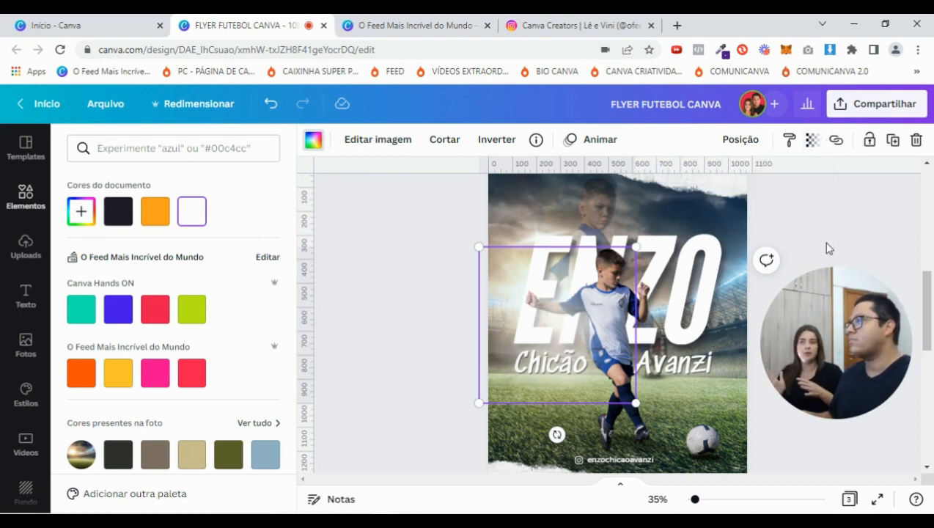
scroll(827, 248, up, 1)
key(Escape)
Recheck the glow's transparency value on the flyer page
scroll(669, 312, down, 1)
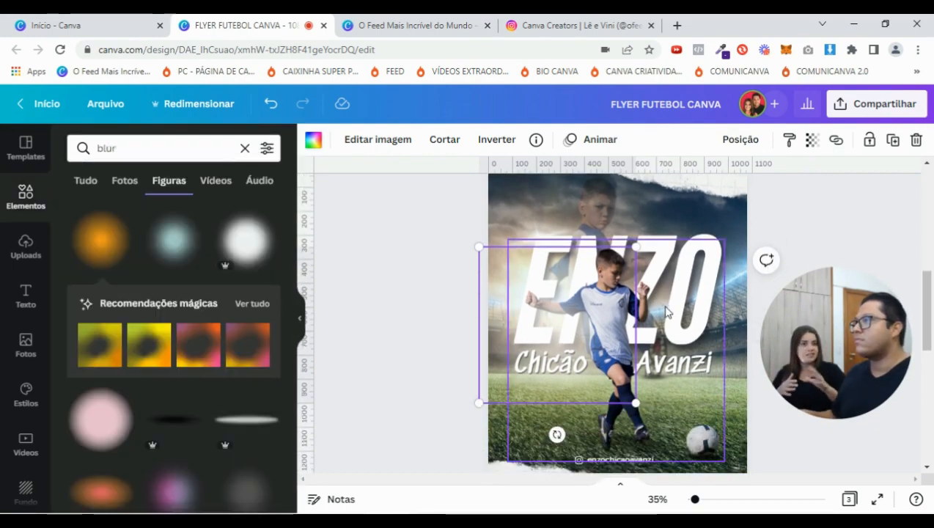
scroll(784, 246, down, 3)
scroll(799, 261, up, 1)
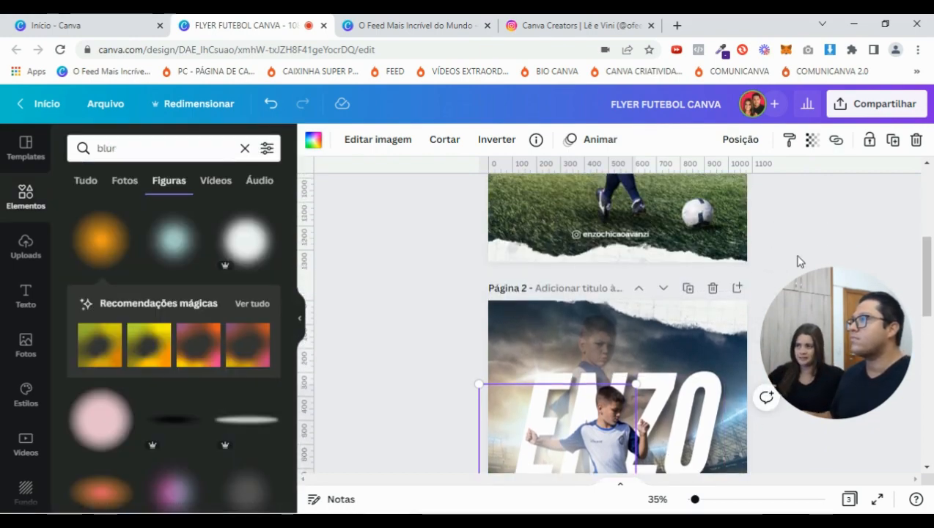
scroll(798, 261, down, 2)
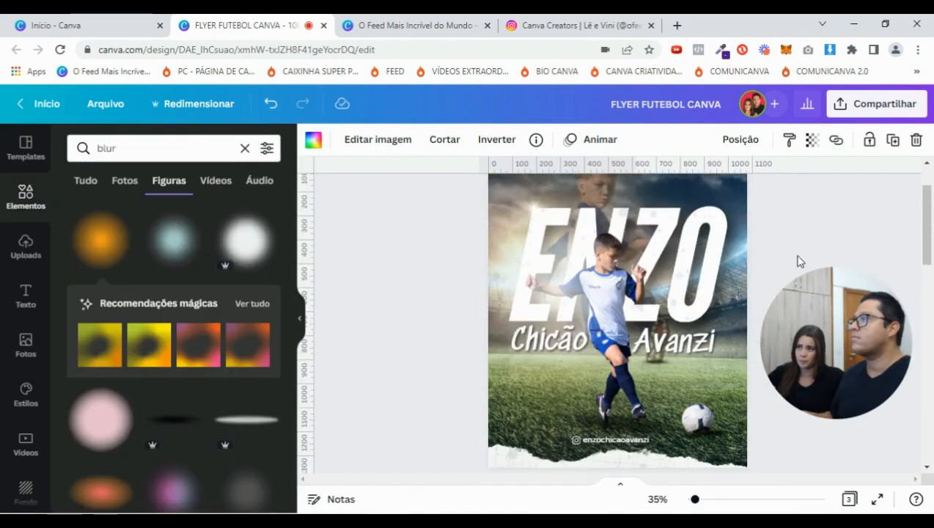
click(812, 141)
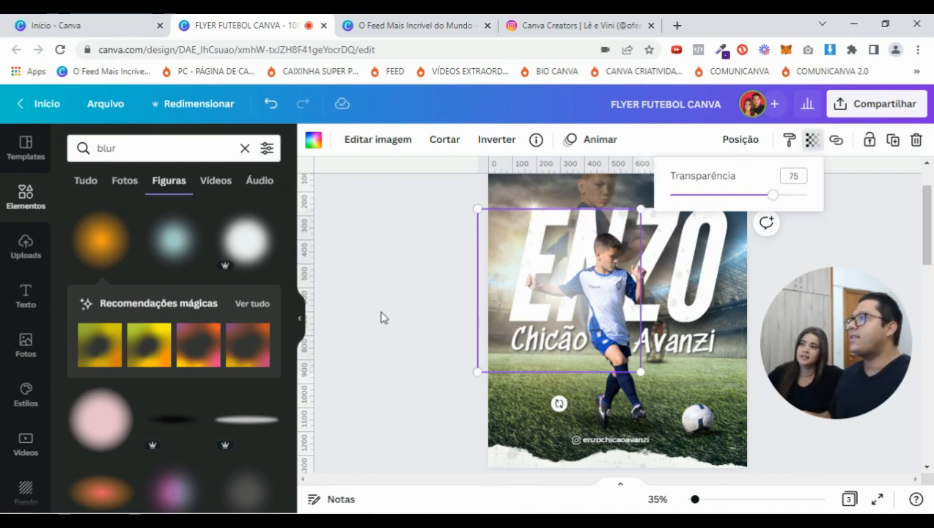
key(Escape)
scroll(381, 317, down, 3)
scroll(381, 317, up, 3)
scroll(381, 317, down, 3)
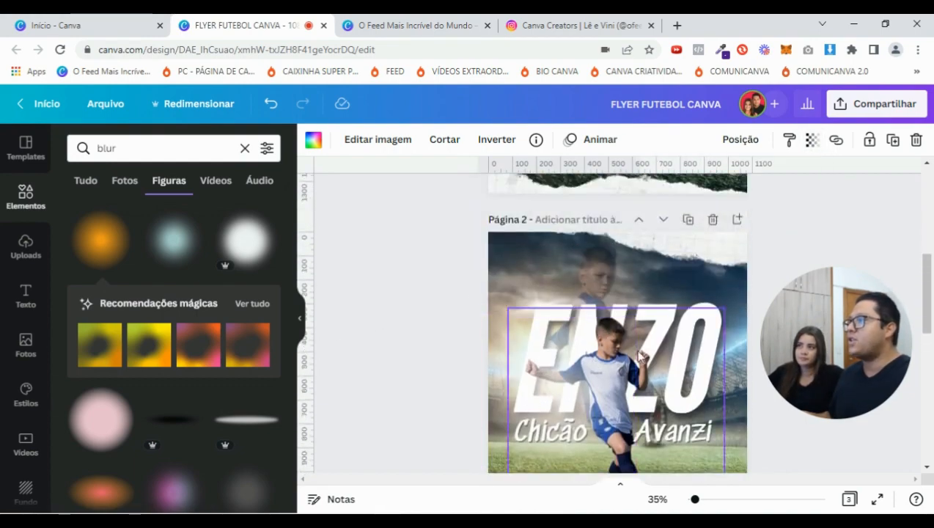
Zoom in to inspect the glow behind the player, then zoom back out
click(665, 364)
scroll(697, 361, down, 1)
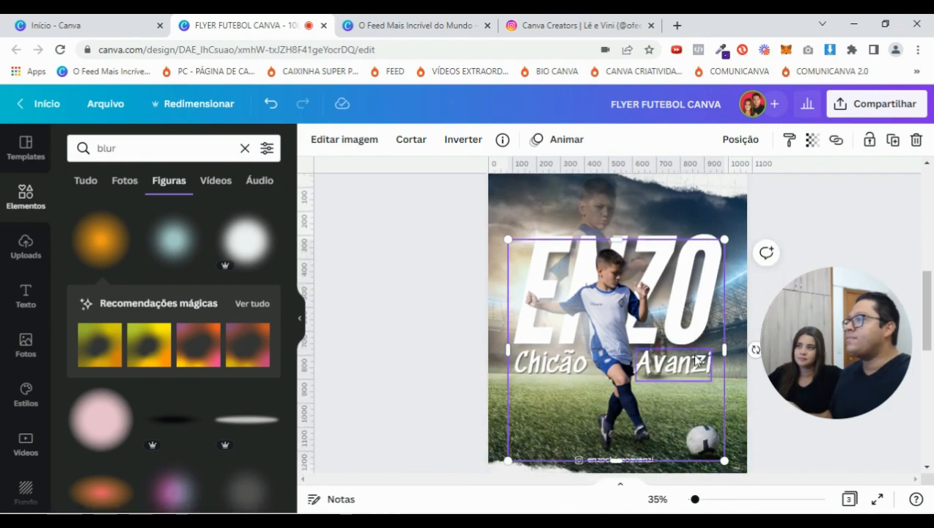
click(550, 294)
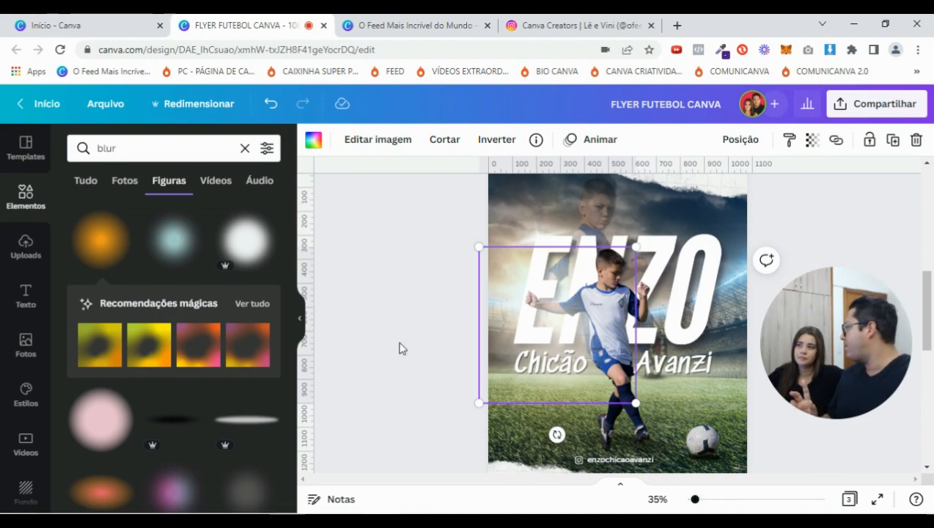
scroll(469, 290, down, 2)
scroll(470, 290, up, 3)
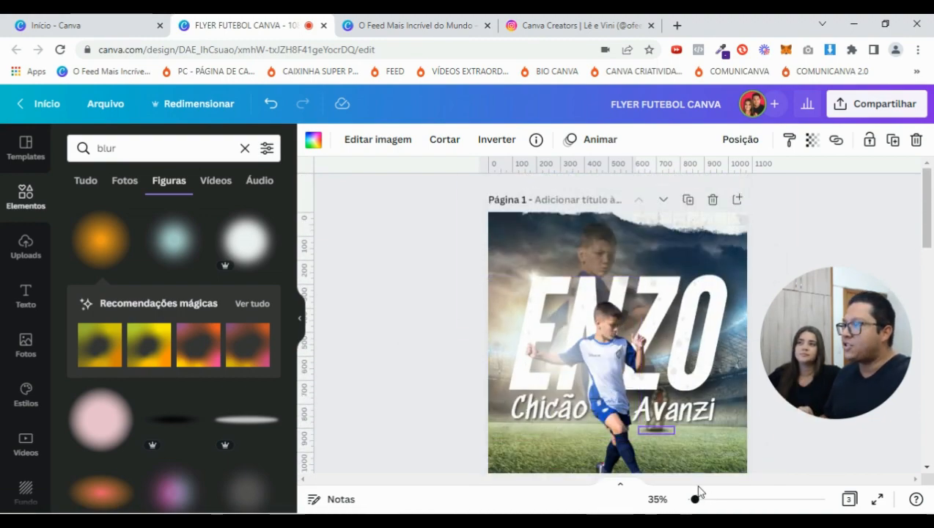
drag(696, 502, 704, 501)
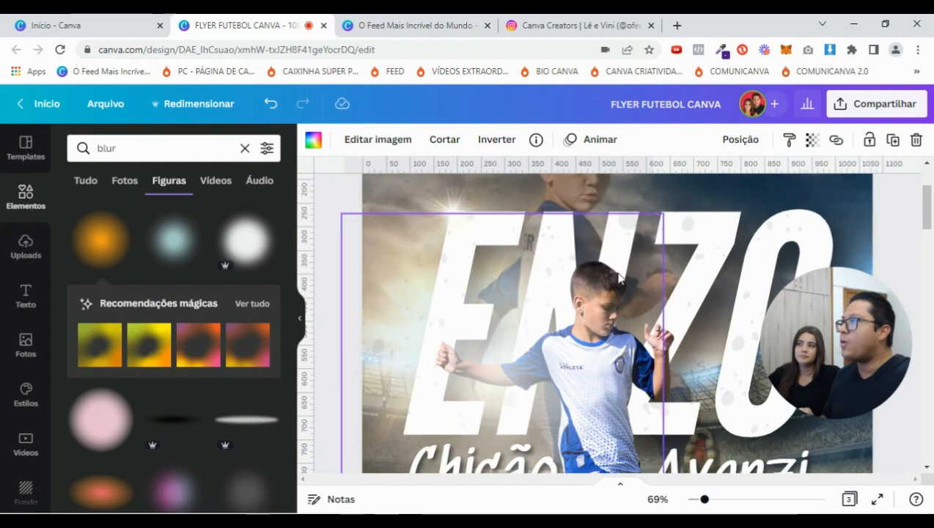
scroll(682, 314, down, 5)
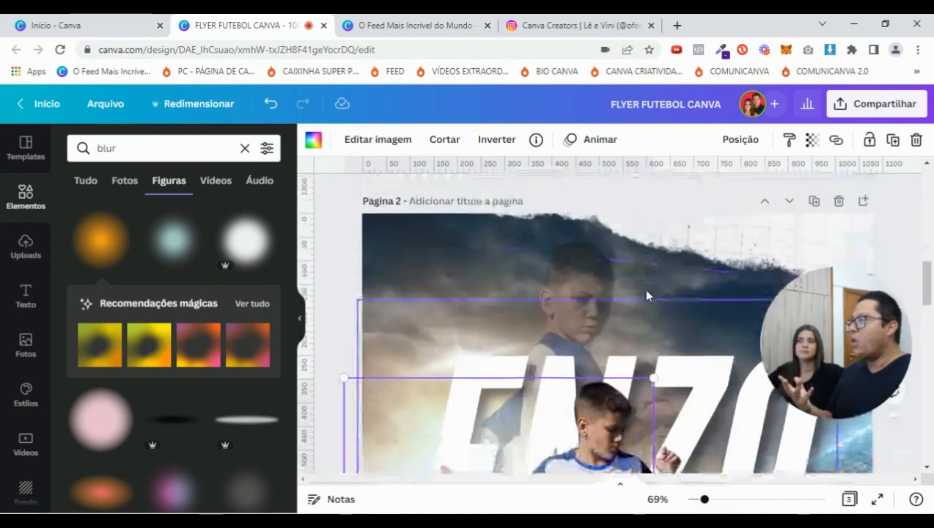
scroll(647, 295, up, 3)
scroll(647, 295, down, 2)
drag(704, 501, 698, 501)
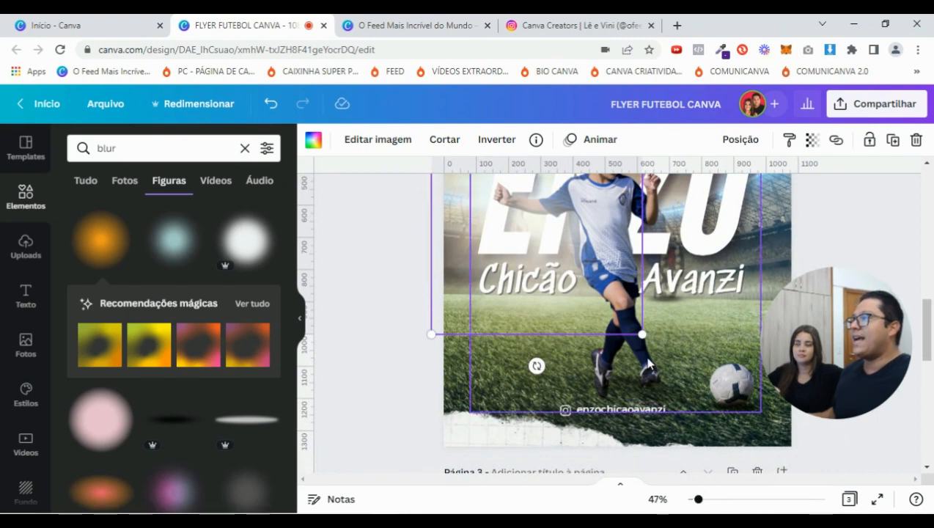
click(648, 363)
In Editar imagem, raise the photo's Brilho to 20 and Contraste to 13
click(340, 148)
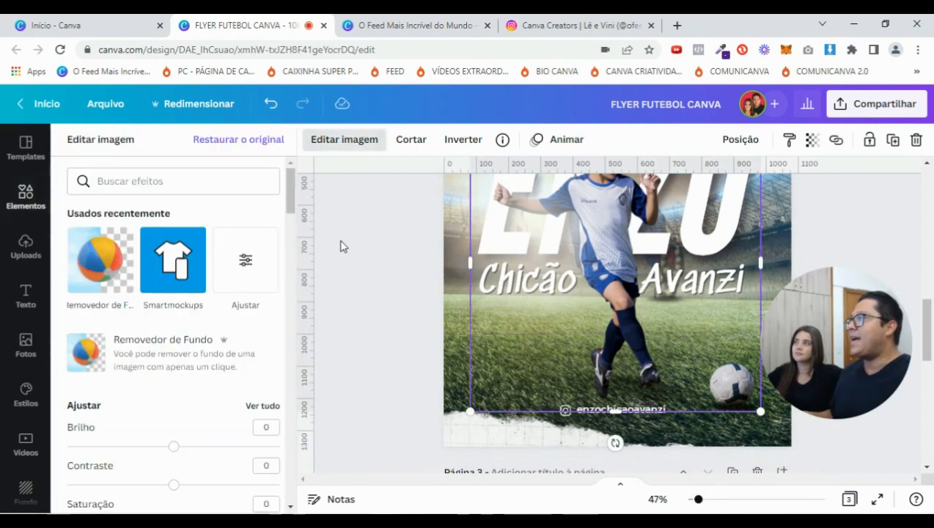
drag(173, 449, 174, 449)
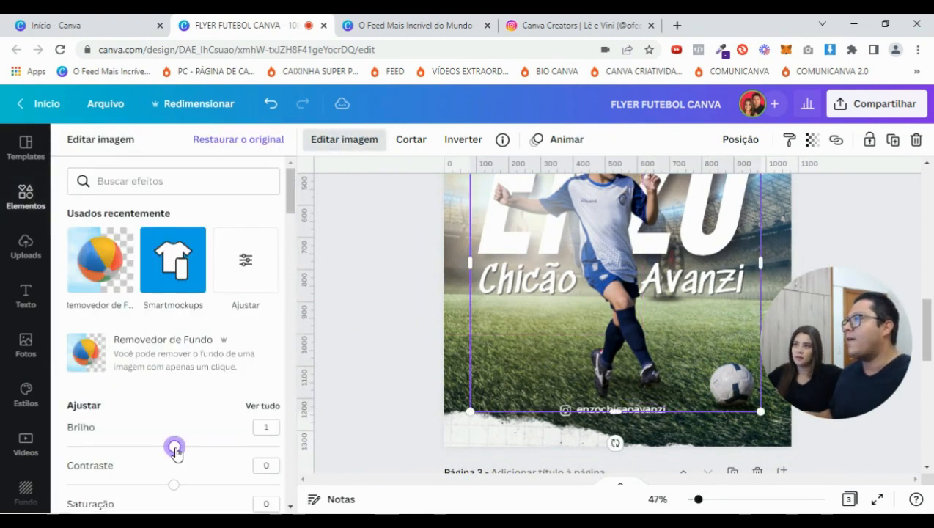
scroll(542, 373, up, 2)
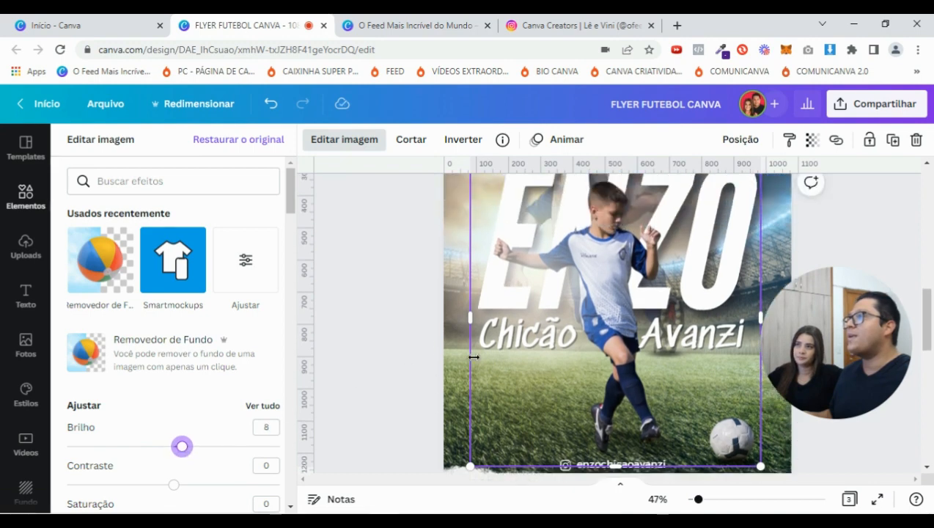
scroll(147, 432, down, 1)
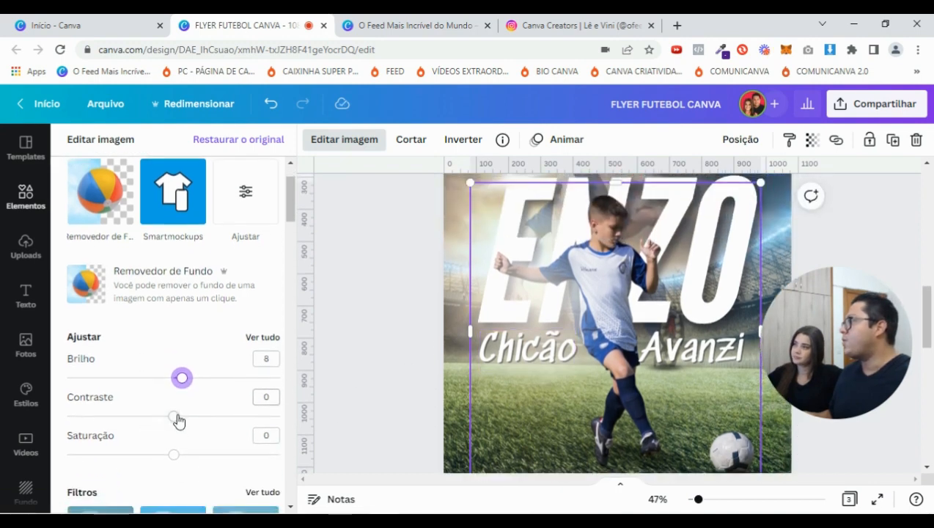
drag(180, 420, 180, 423)
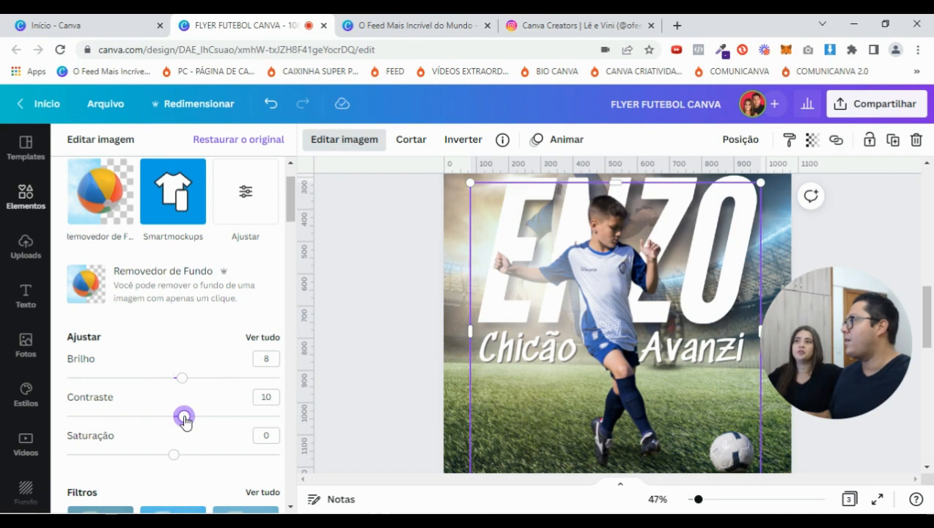
drag(181, 380, 192, 379)
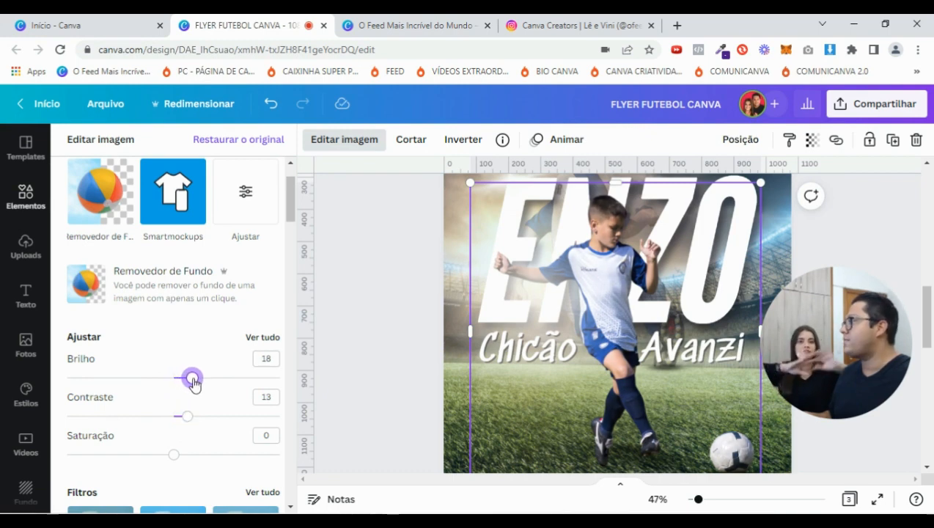
drag(193, 382, 195, 382)
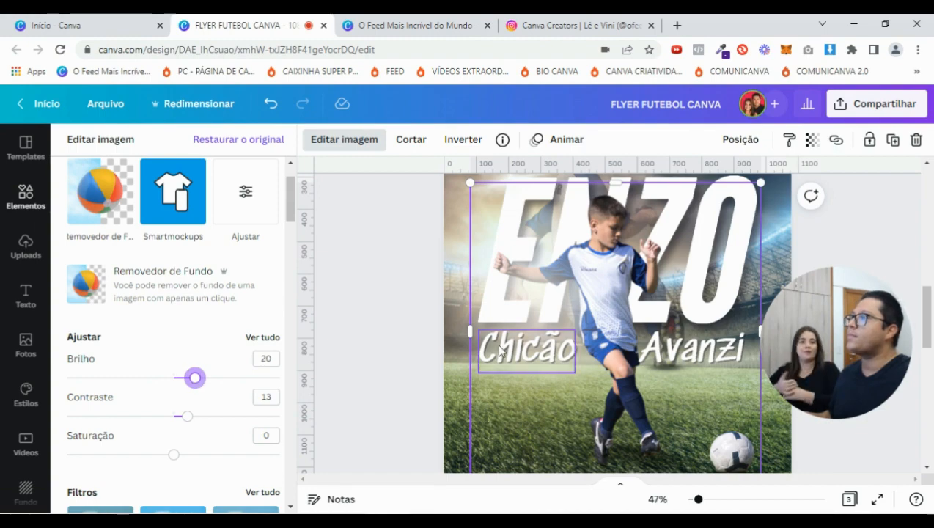
scroll(643, 359, down, 2)
scroll(649, 360, up, 3)
scroll(647, 359, down, 3)
Select the page 2 photo and raise its Saturação to 13
click(659, 286)
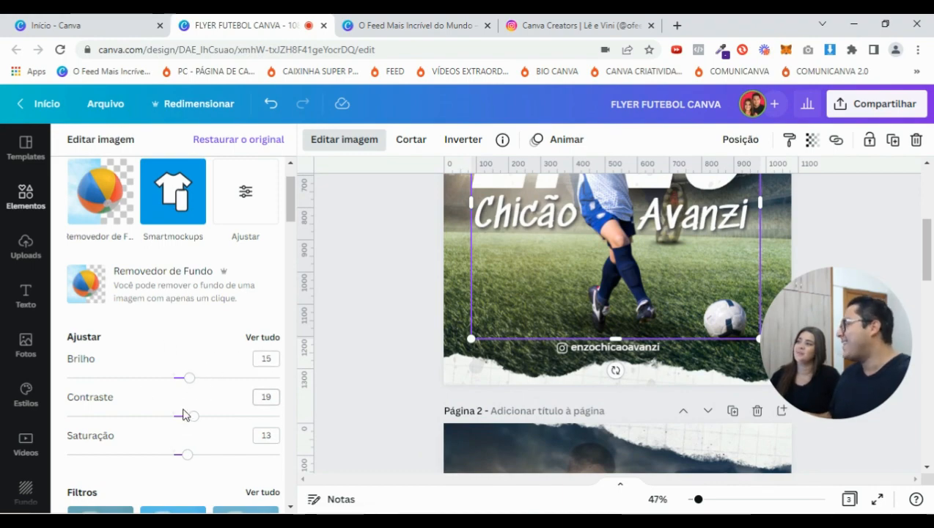
scroll(184, 408, down, 2)
scroll(617, 366, down, 5)
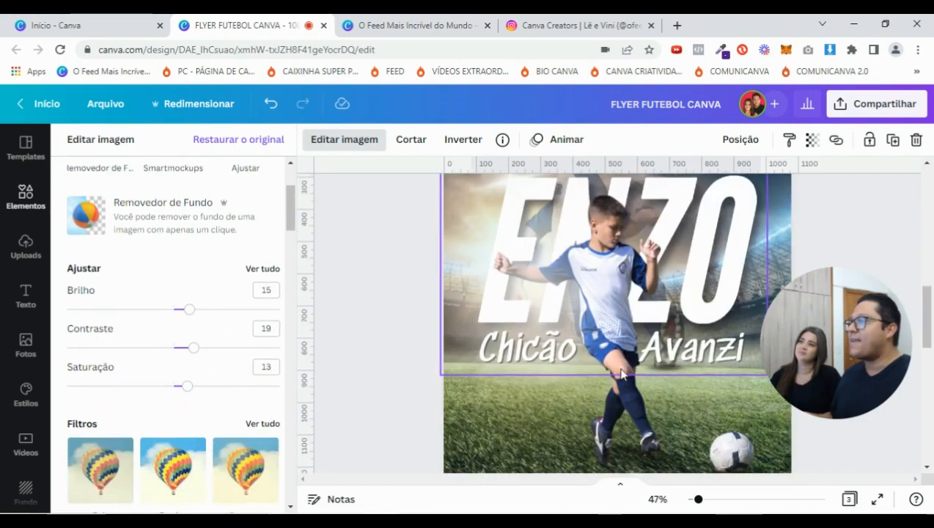
scroll(621, 366, down, 2)
click(638, 372)
drag(175, 387, 188, 389)
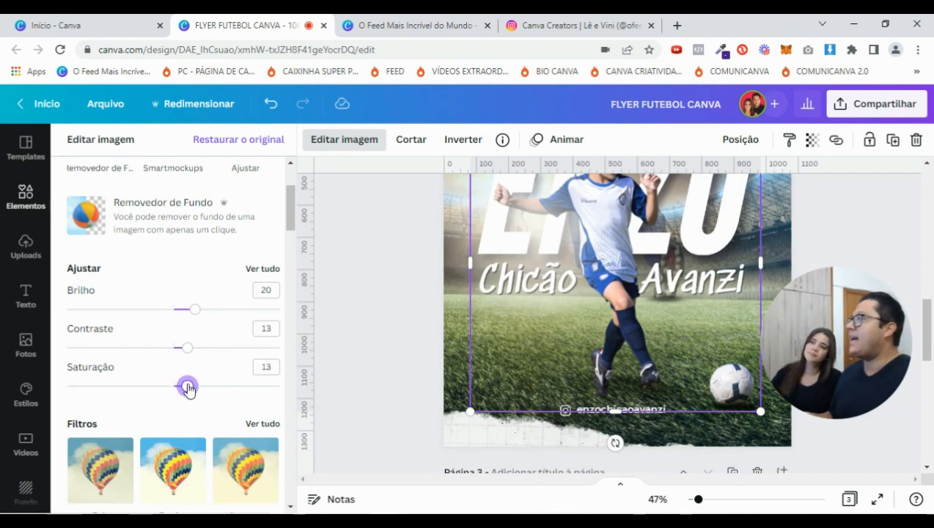
Close the image adjustments panel and deselect the photo
drag(698, 499, 694, 499)
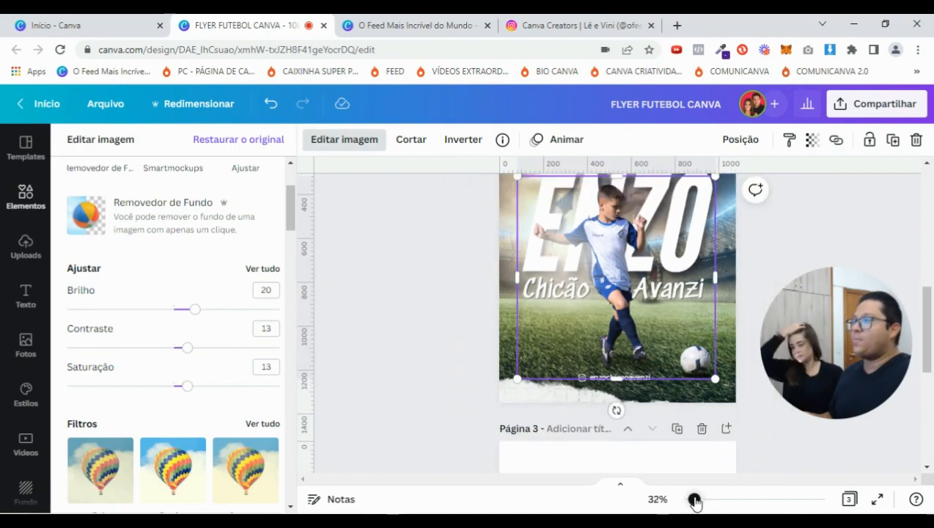
scroll(744, 418, up, 2)
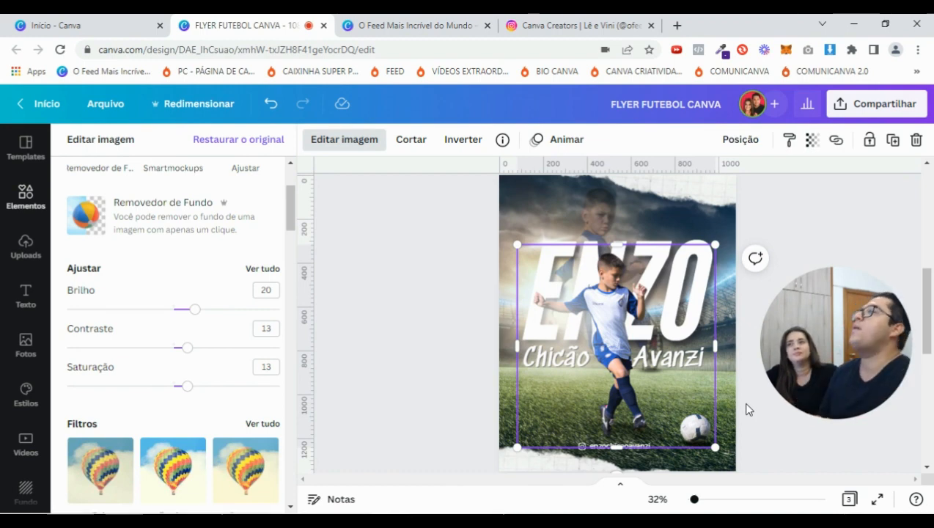
scroll(752, 371, down, 4)
scroll(758, 370, up, 6)
scroll(759, 369, down, 2)
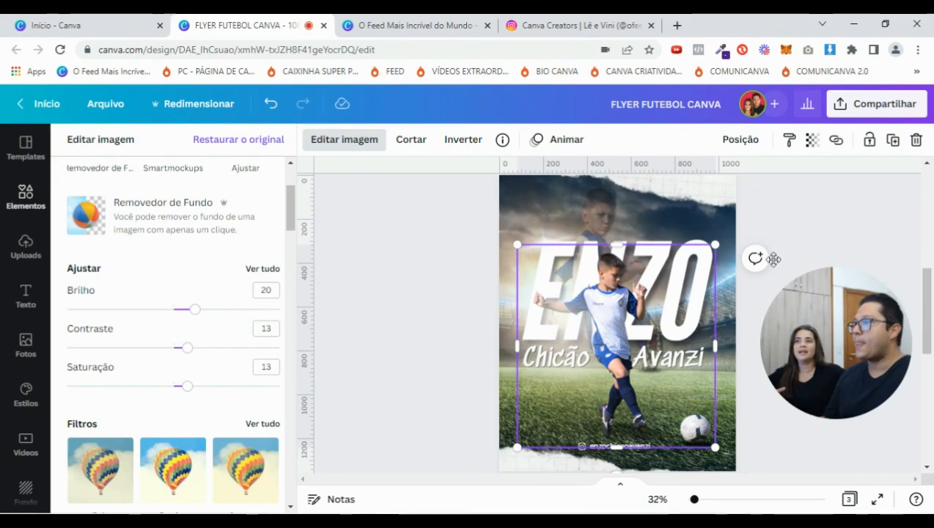
click(817, 205)
click(453, 282)
drag(695, 499, 708, 499)
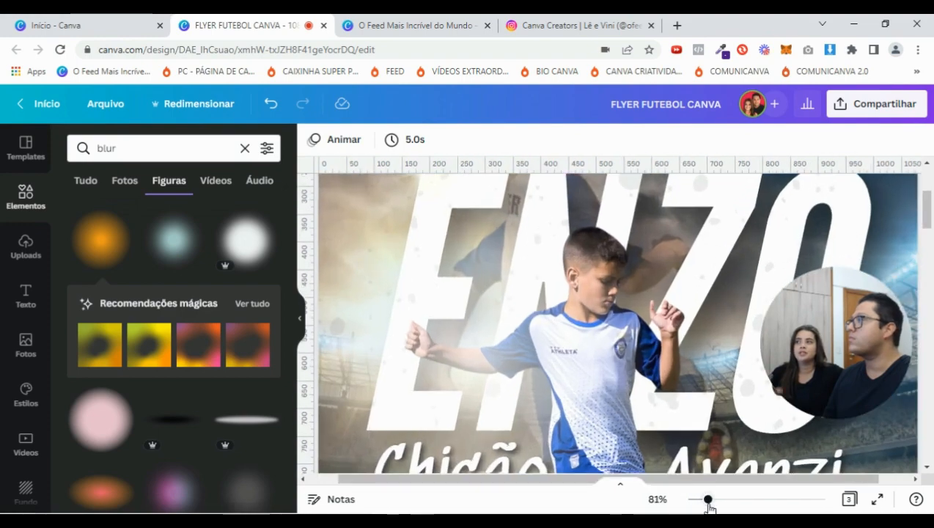
Replace the blur search with 'respingo de tinta' and browse the ink-splatter shape results
scroll(519, 215, down, 3)
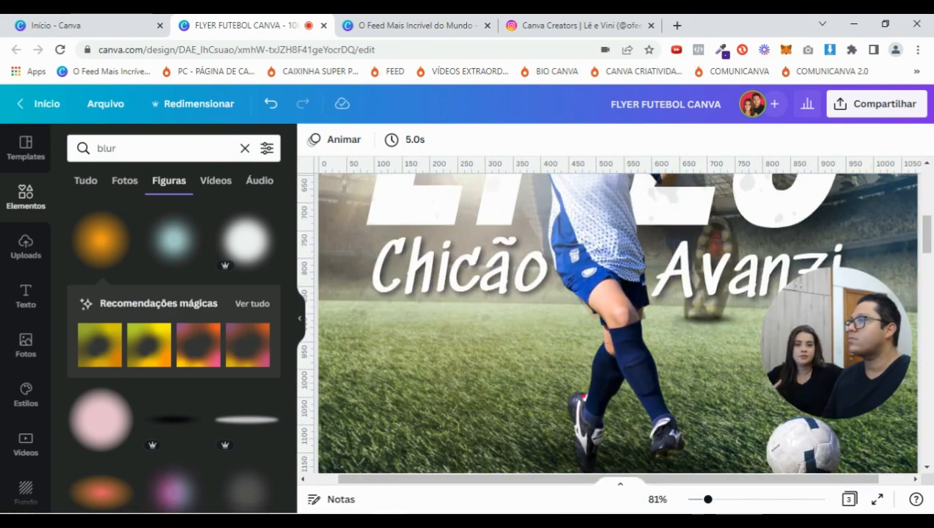
drag(708, 500, 693, 500)
scroll(340, 218, down, 1)
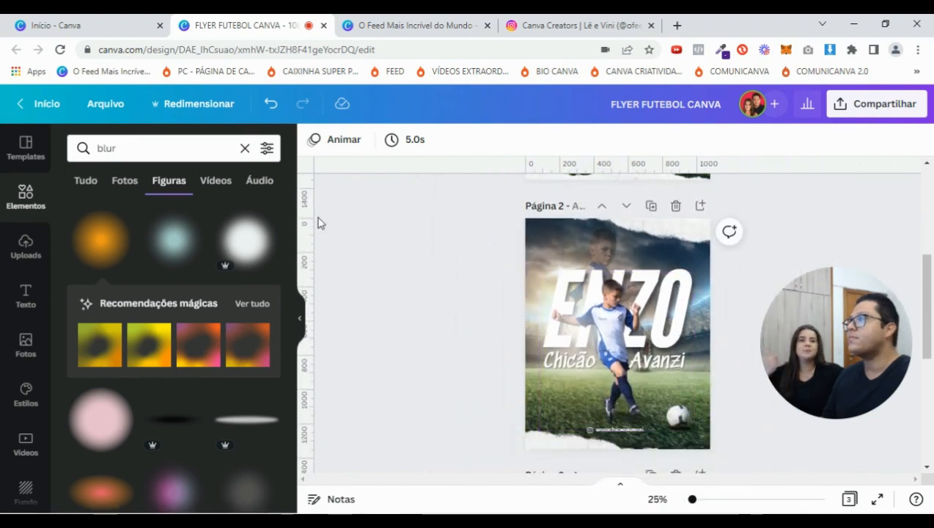
click(76, 151)
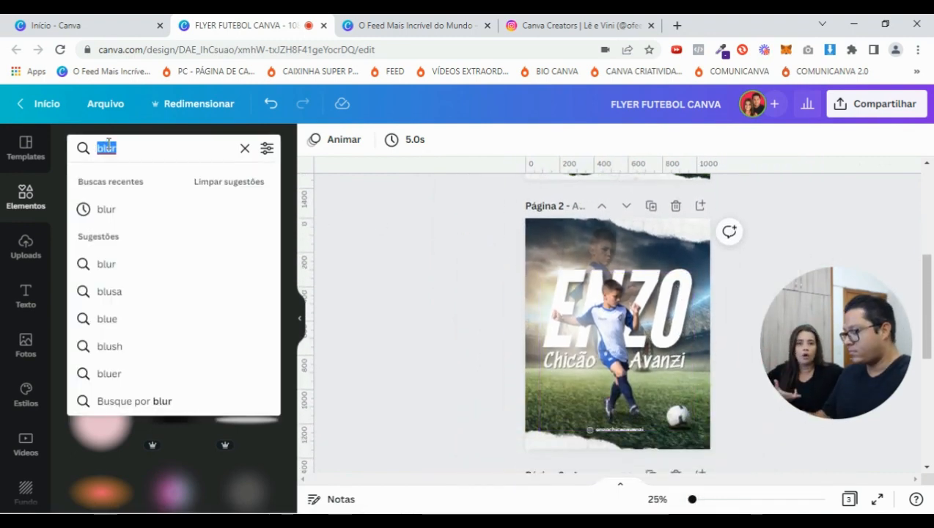
text(respo)
key(BackSpace)
text(ingo de )
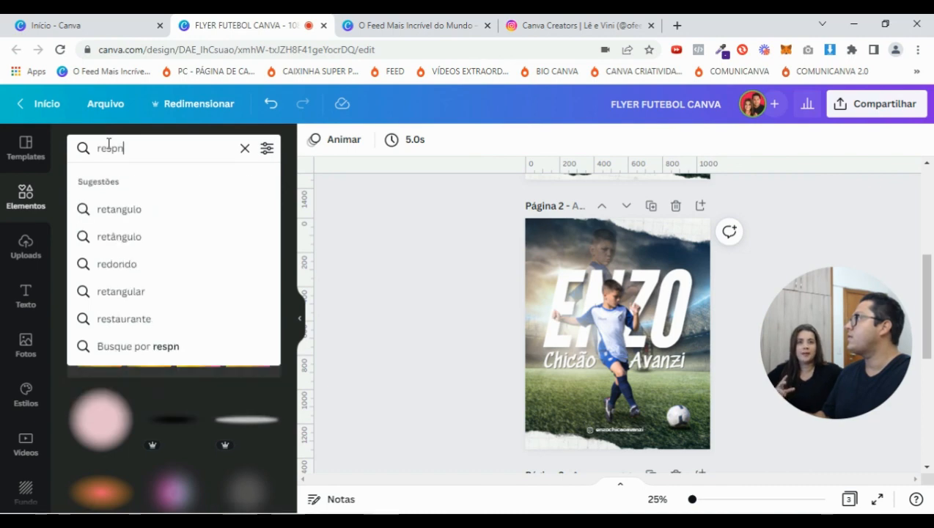
text(tinta)
key(Return)
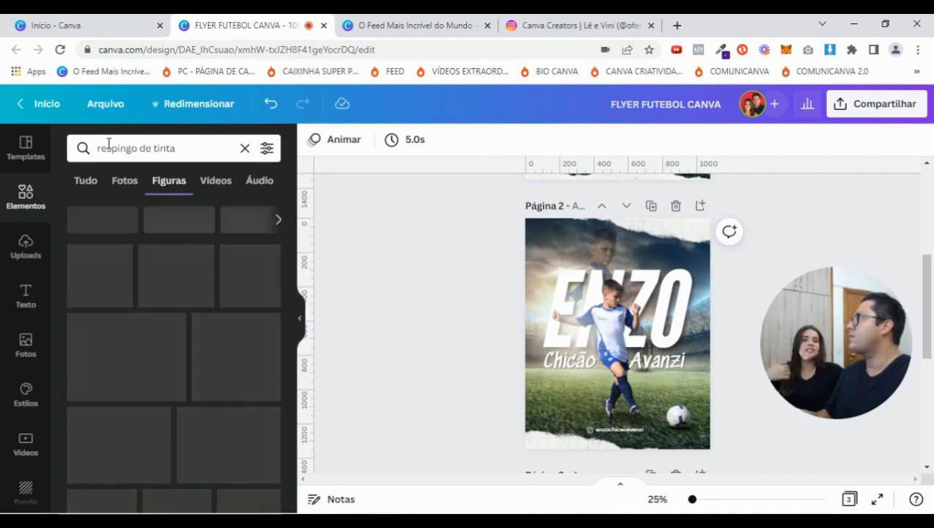
scroll(267, 272, down, 5)
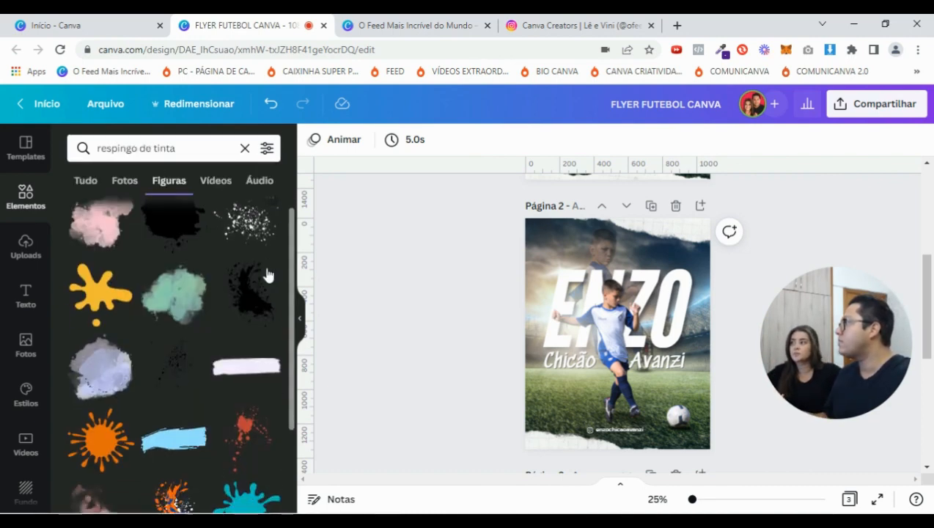
scroll(245, 330, down, 4)
Add a black ink splatter to page 2 and stretch it over the whole flyer
click(252, 242)
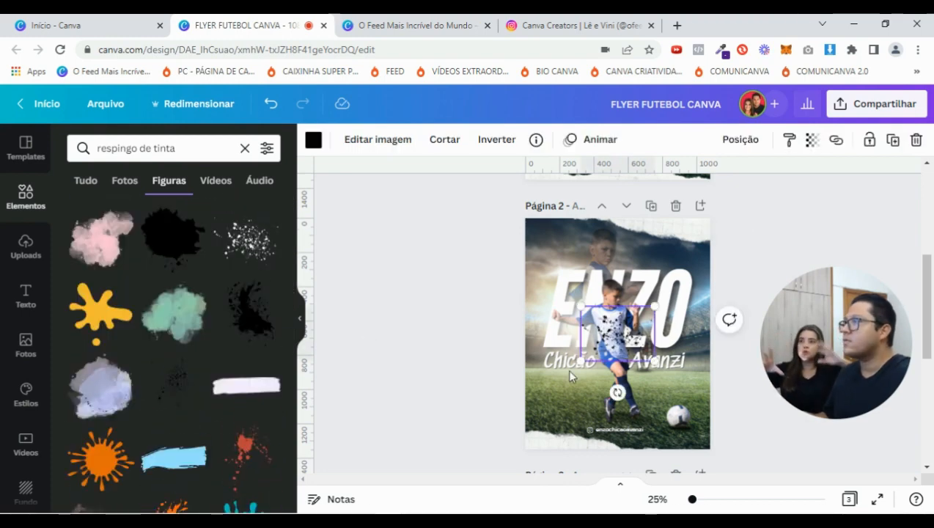
drag(579, 305, 443, 203)
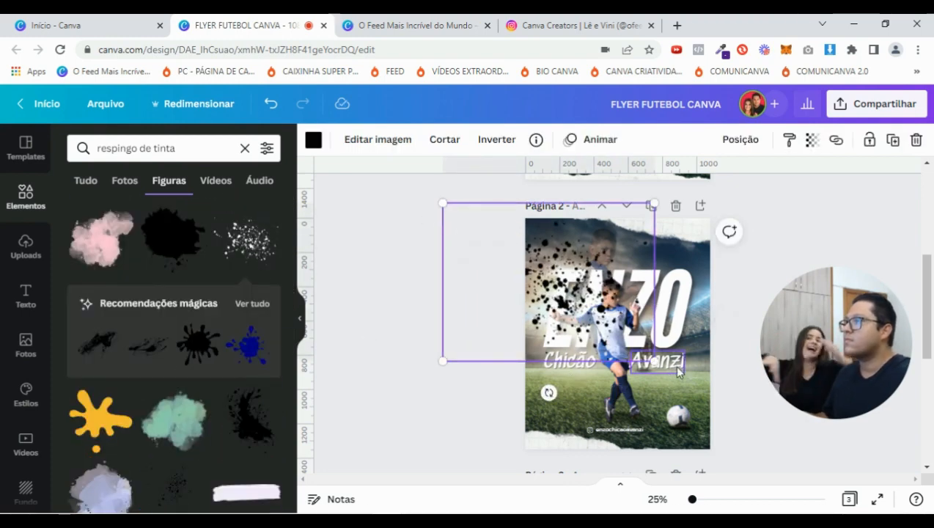
drag(654, 361, 788, 486)
mouse_move(579, 301)
mouse_down()
mouse_move(571, 288)
mouse_move(577, 294)
mouse_up()
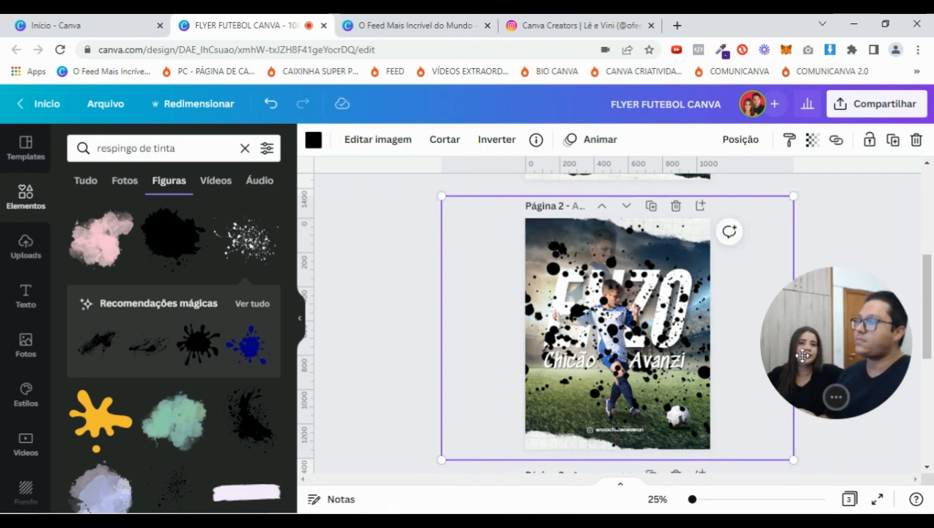
drag(657, 305, 663, 307)
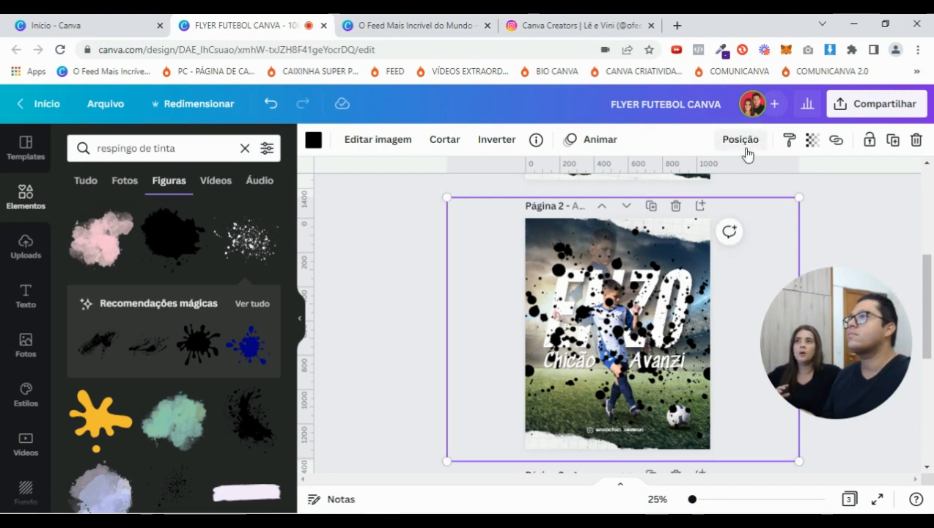
Check the splatter's Posição layering options
click(744, 144)
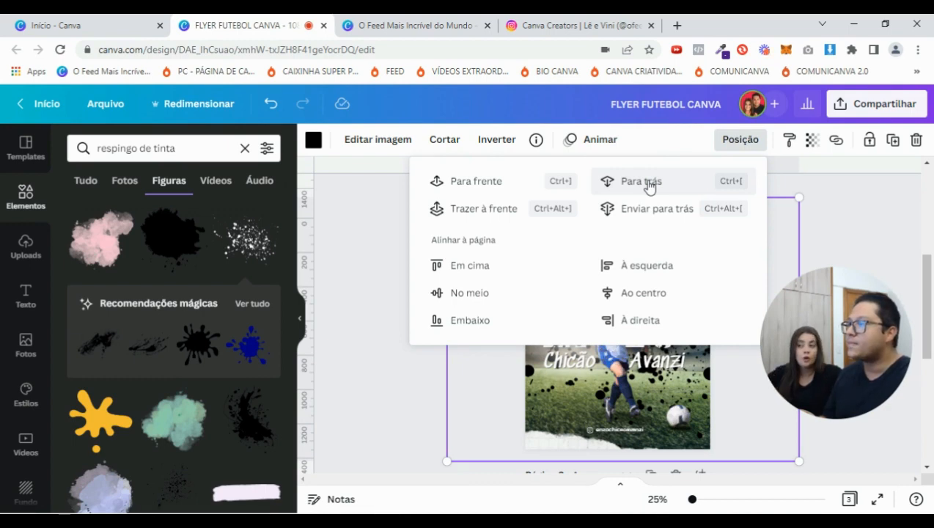
click(833, 210)
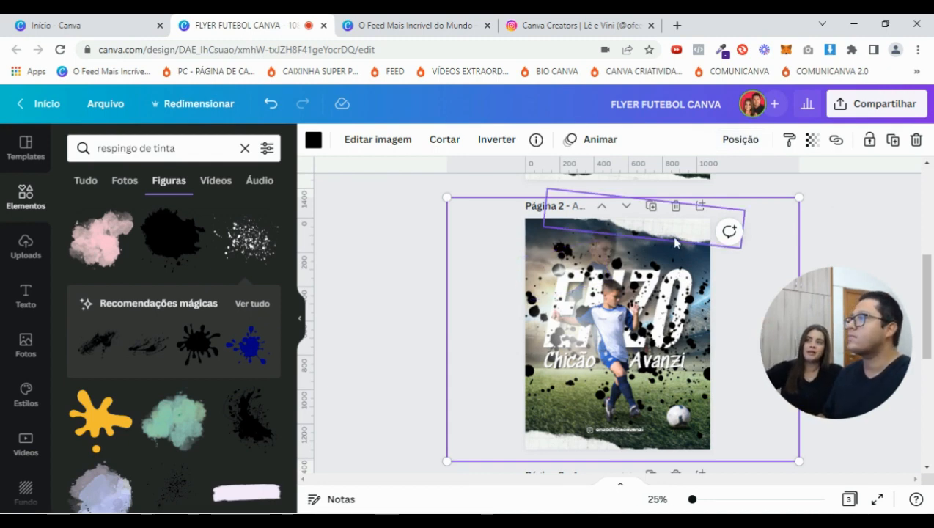
scroll(836, 246, up, 5)
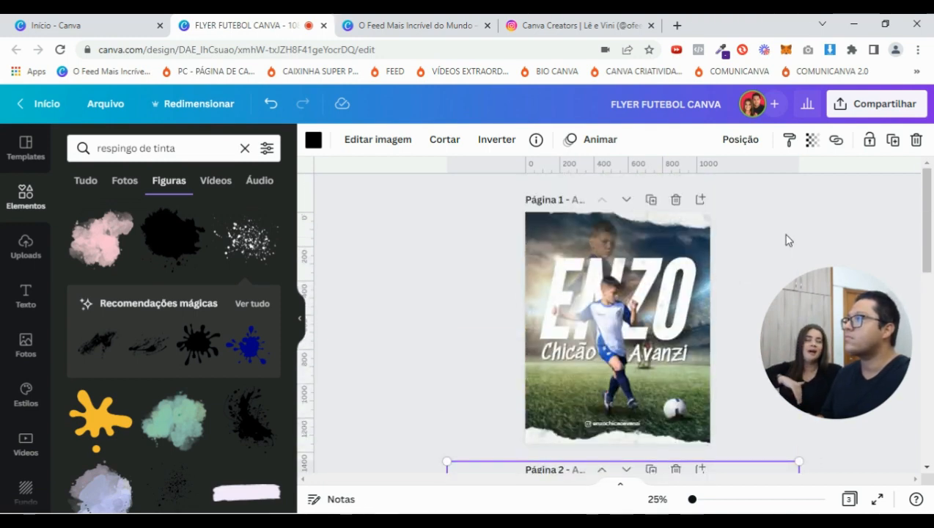
scroll(785, 235, down, 5)
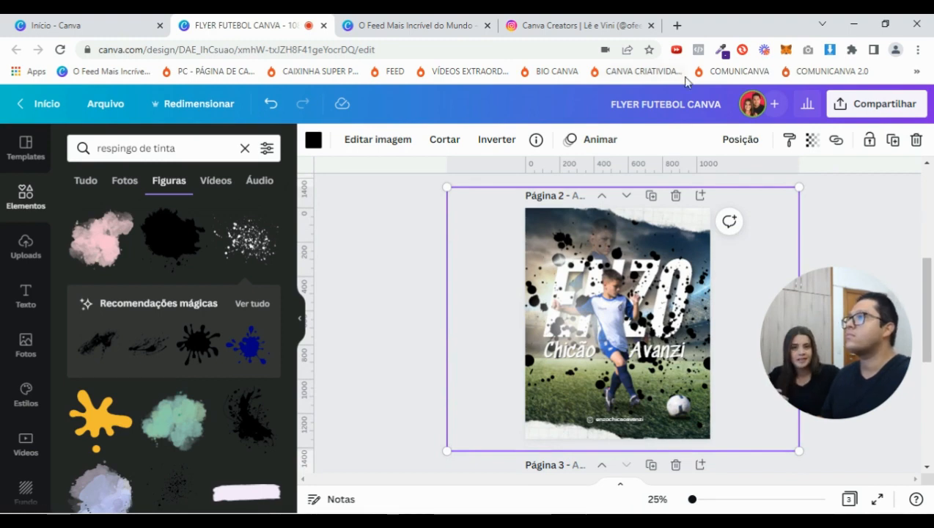
Lower the splatter's Transparência until it is barely visible
click(812, 140)
drag(807, 196, 678, 197)
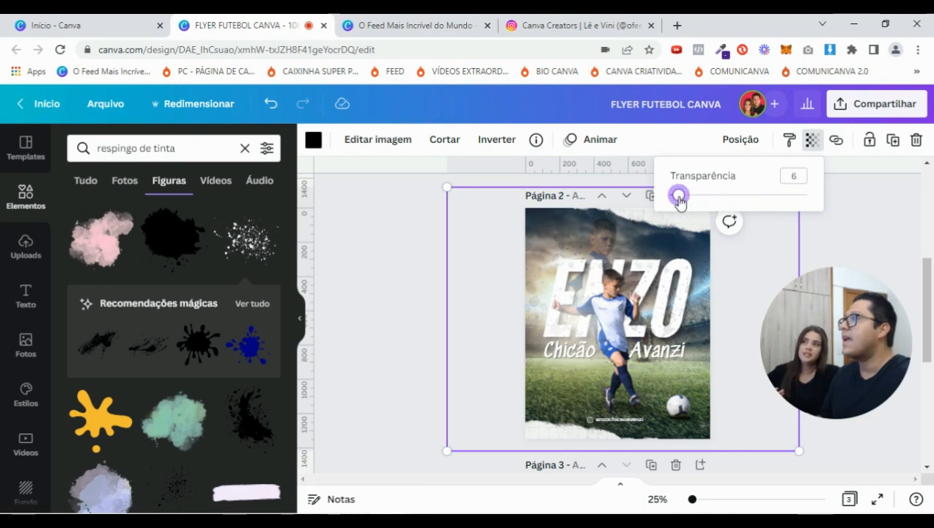
drag(693, 502, 702, 501)
scroll(810, 154, up, 2)
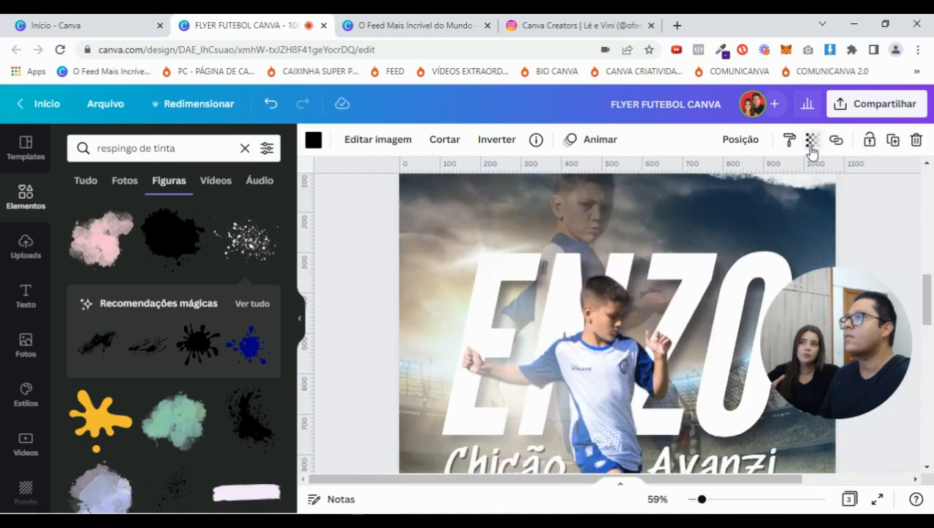
scroll(858, 249, up, 3)
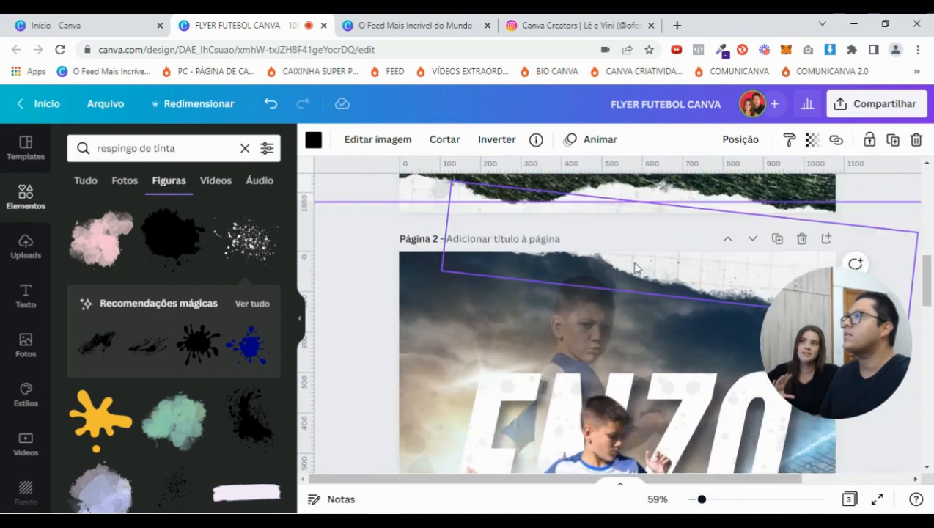
scroll(646, 323, down, 4)
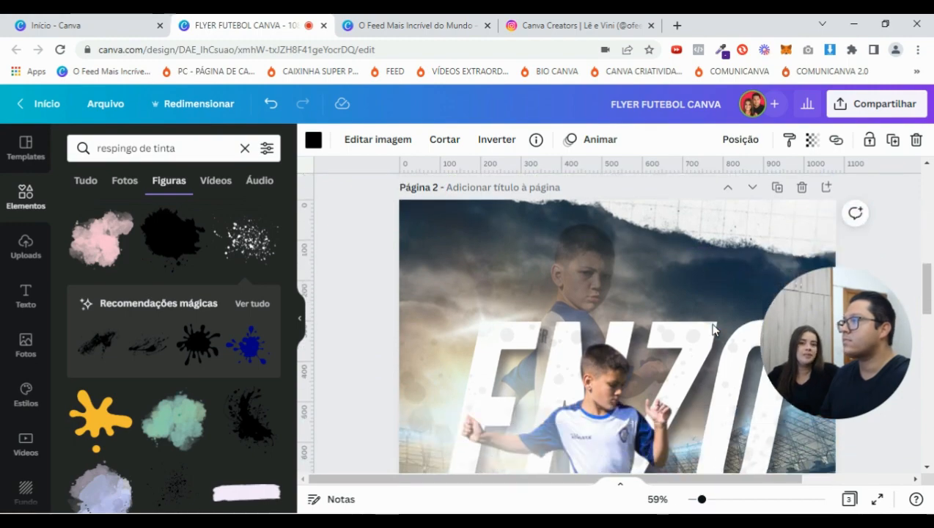
scroll(668, 411, down, 6)
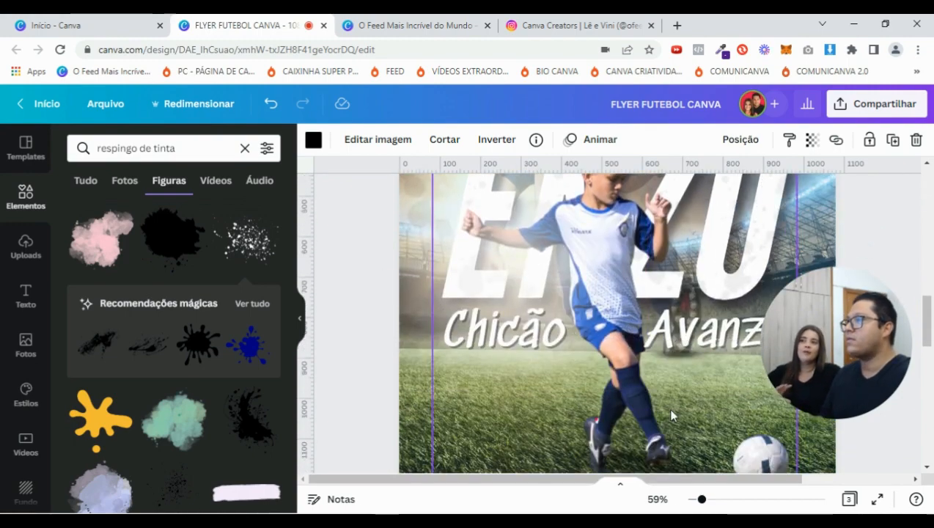
scroll(667, 414, up, 6)
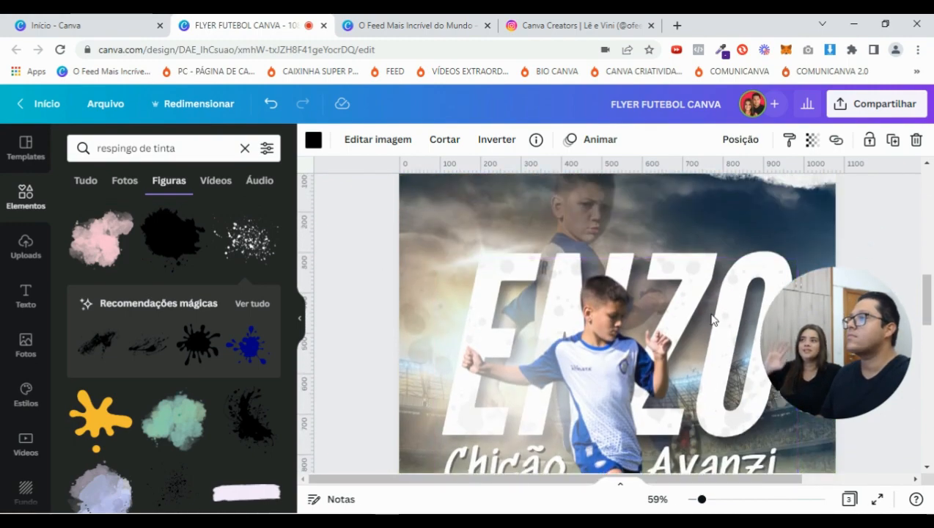
drag(702, 500, 697, 502)
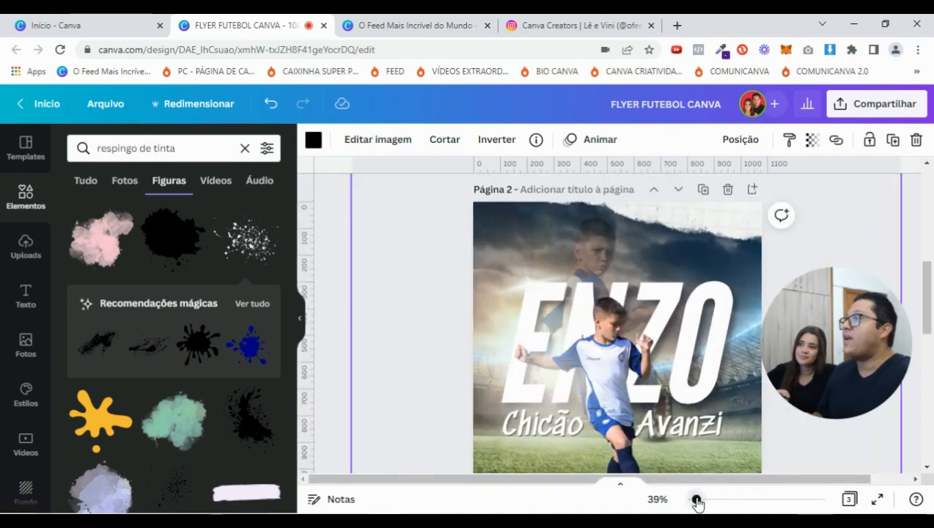
Deselect the splatter, collapse the side panel and present the flyer full screen
click(338, 234)
click(301, 322)
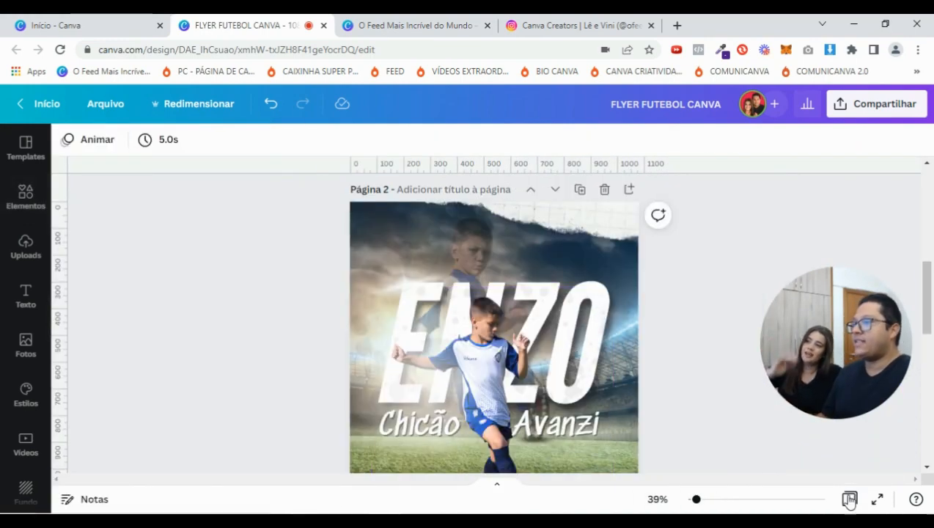
click(877, 498)
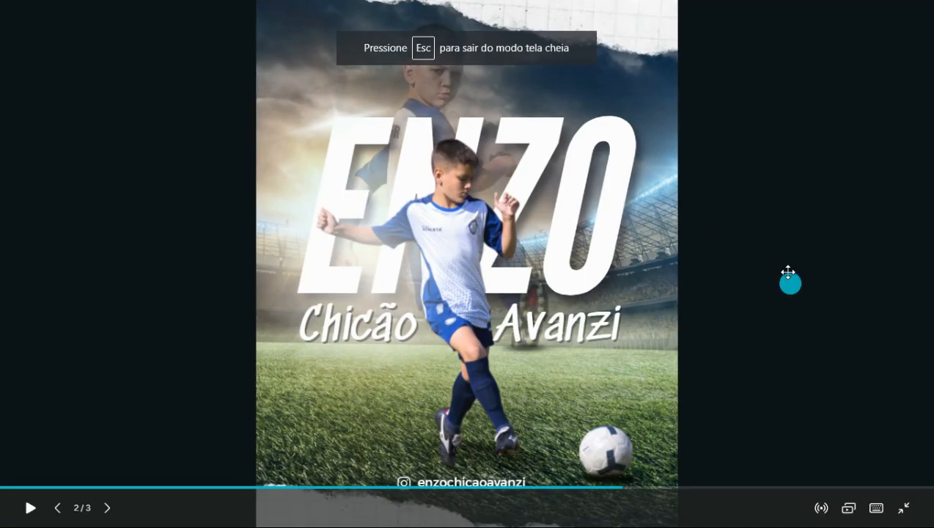